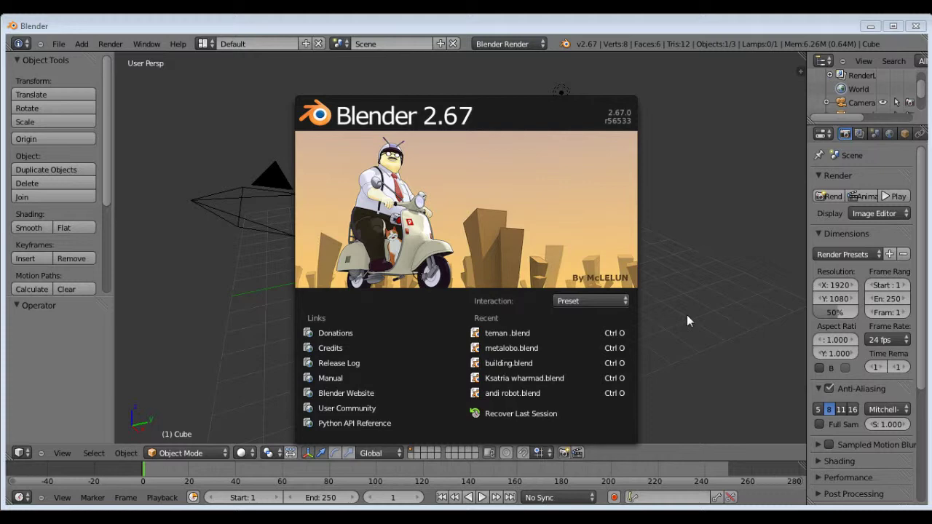
Set the viewport to the front orthographic view and delete the default cube.
left_click(718, 167)
key("KP_1")
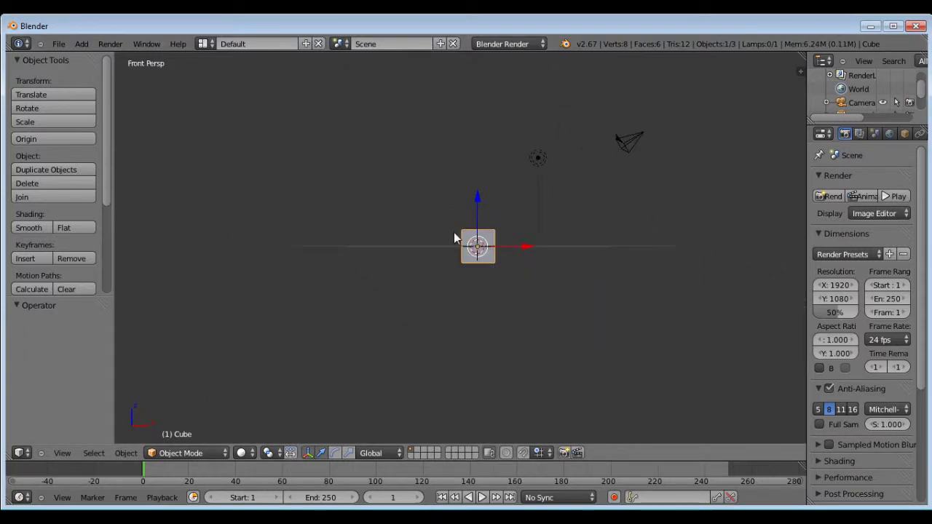
key("KP_5")
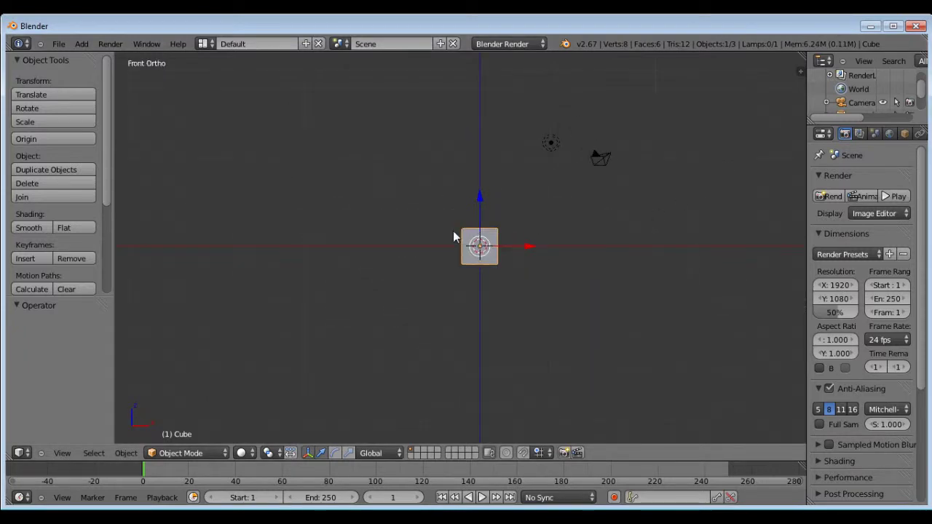
scroll(464, 266, "up", 3)
scroll(549, 197, "up", 1)
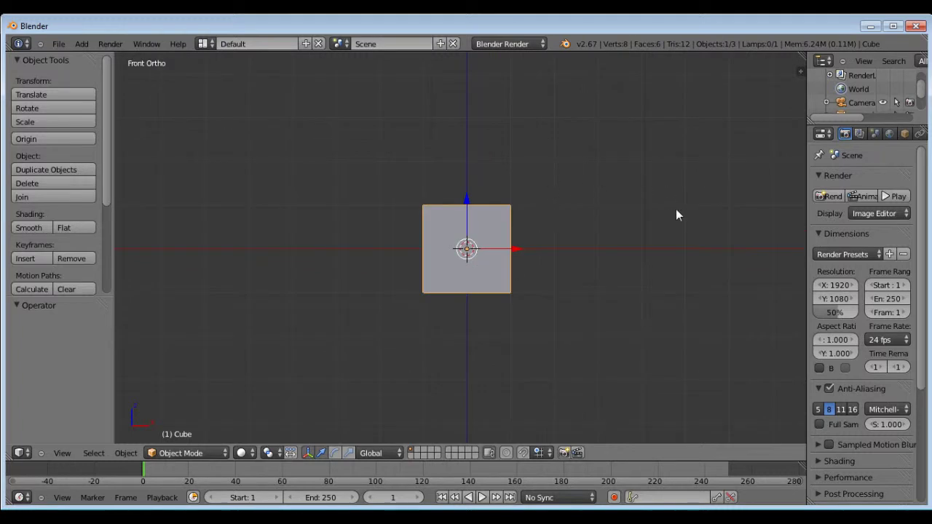
scroll(510, 260, "down", 1)
scroll(528, 245, "up", 2)
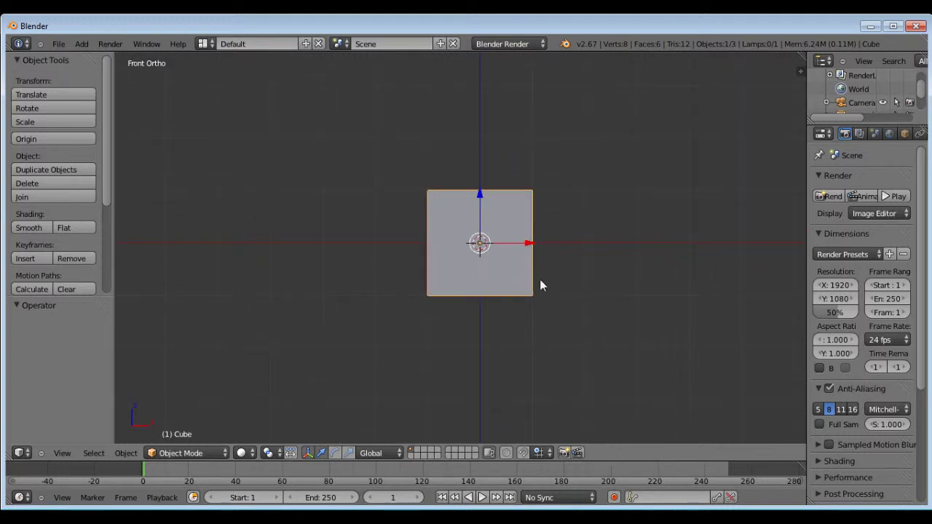
key("x")
left_click(493, 253)
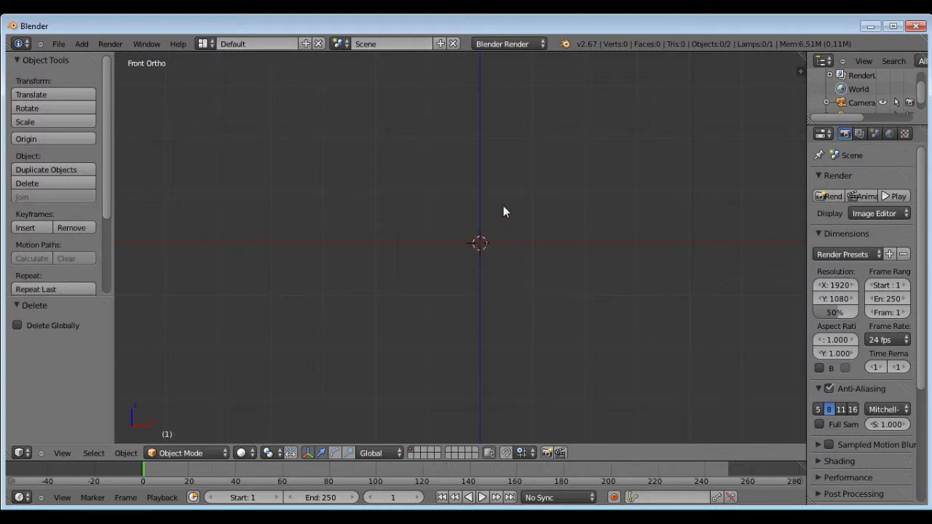
Add a UV sphere mesh at the centre of the empty scene.
scroll(451, 348, "down", 2)
scroll(420, 137, "down", 3)
scroll(513, 314, "up", 4)
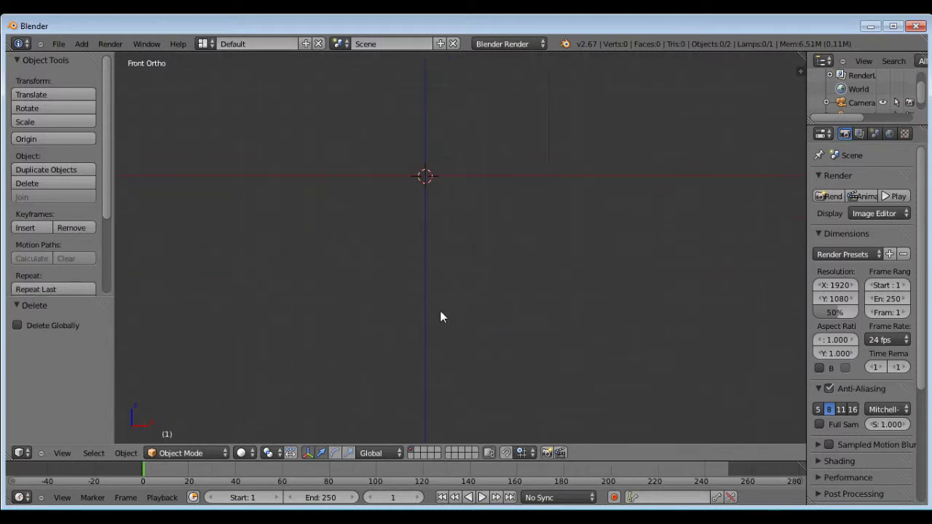
scroll(431, 319, "down", 3)
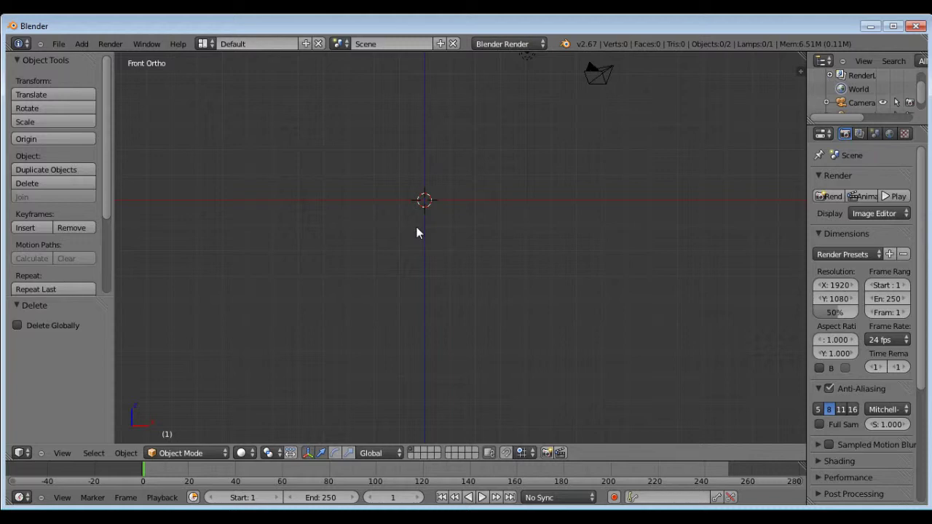
scroll(475, 206, "down", 1)
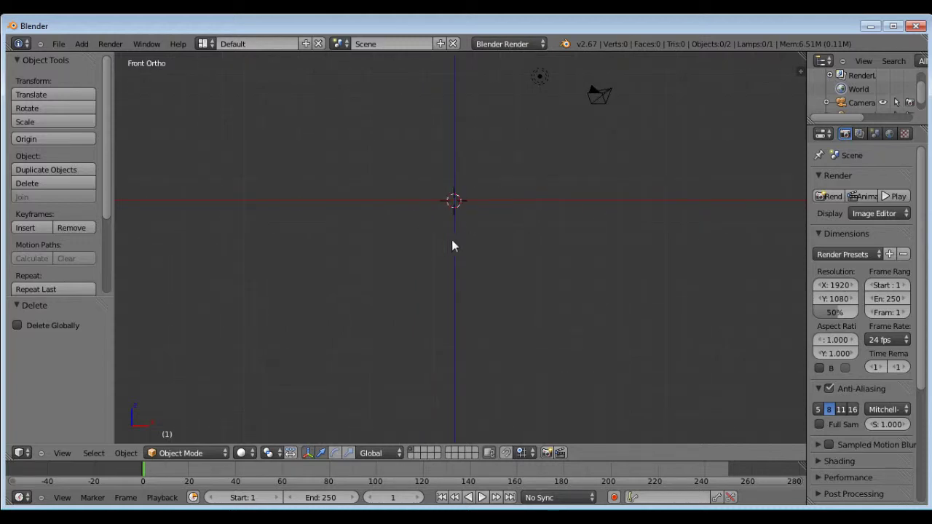
scroll(449, 246, "up", 2)
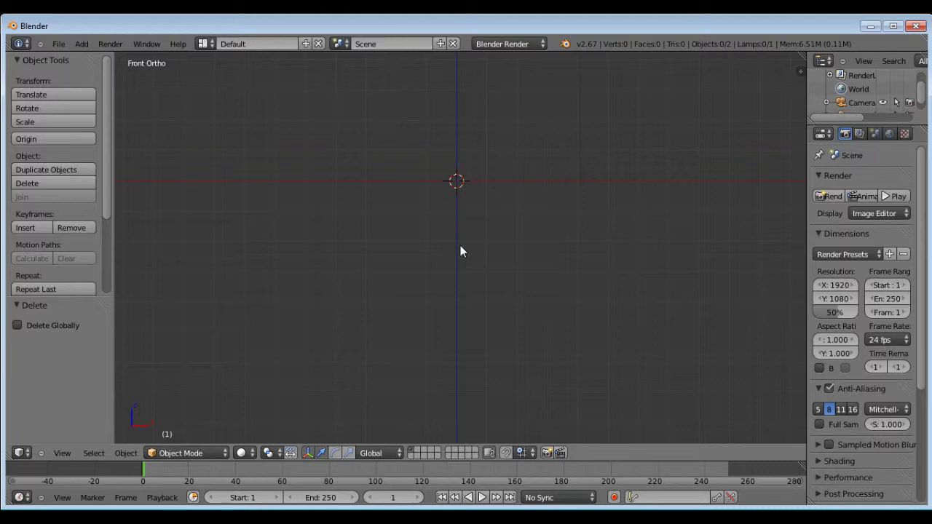
key("shift+a")
mouse_move(461, 246)
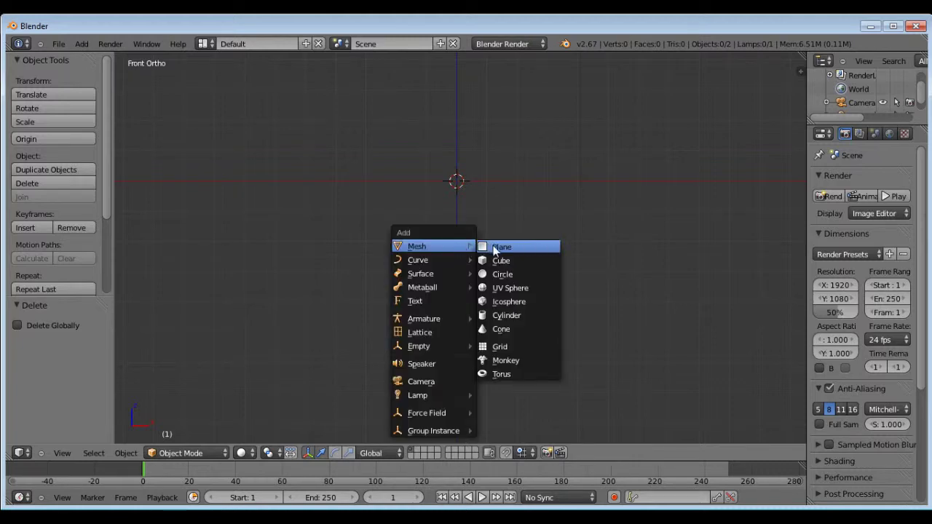
left_click(512, 285)
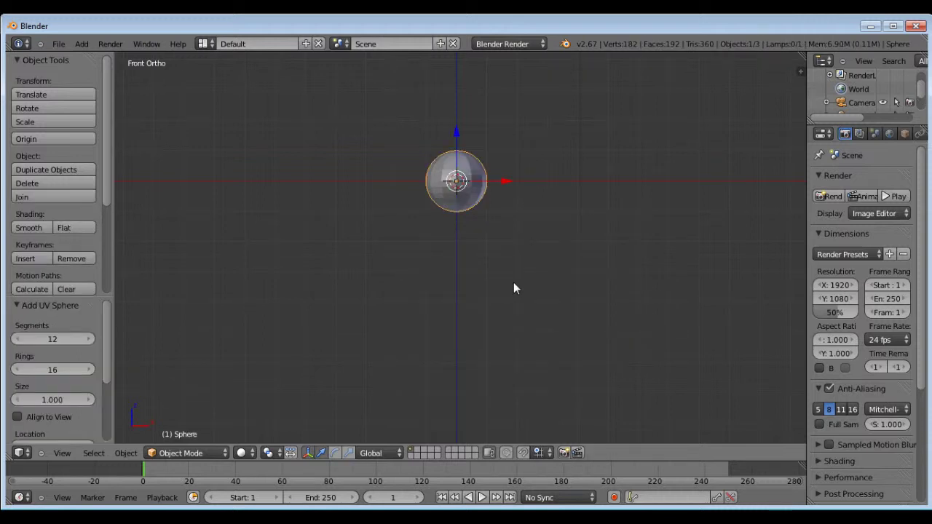
Hide the tool shelf and put the UV sphere into Edit Mode.
scroll(568, 196, "down", 2)
scroll(481, 213, "up", 3)
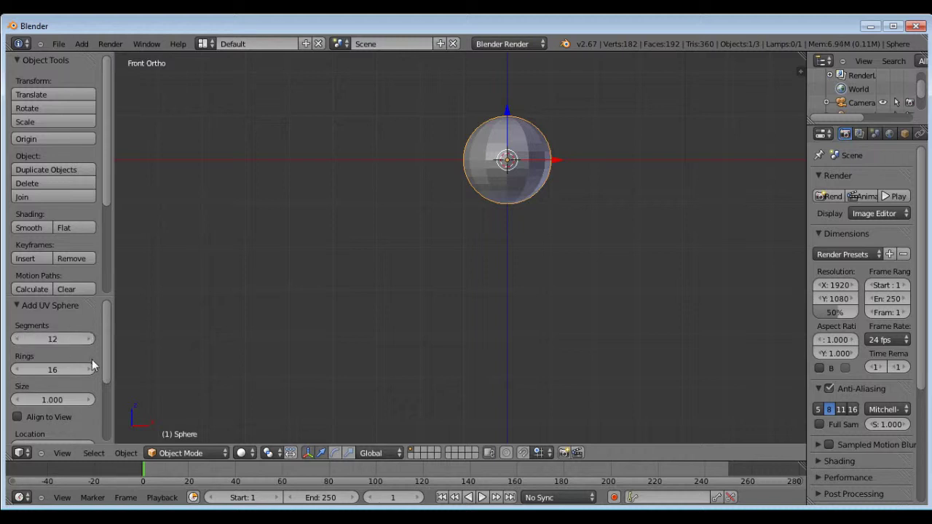
middle_click_drag(564, 123, 546, 148)
scroll(546, 149, "up", 3)
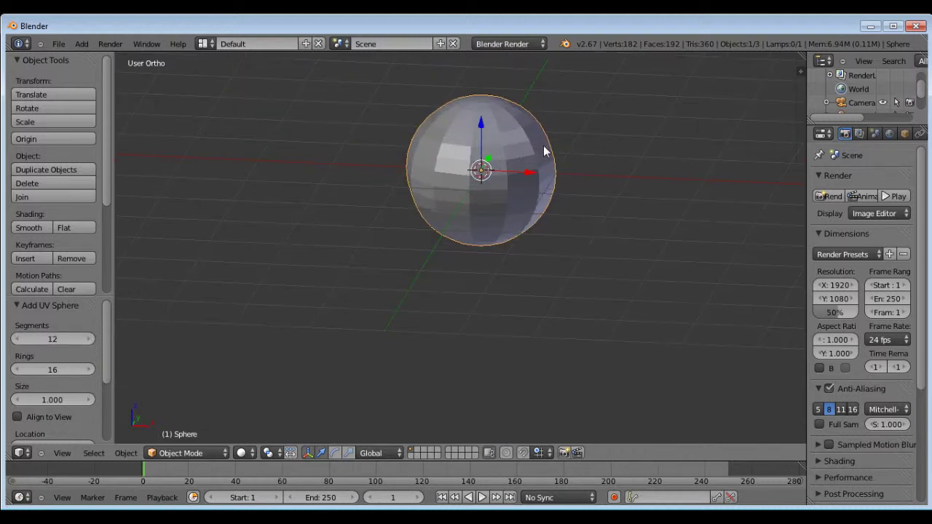
key("KP_1")
scroll(526, 134, "down", 3)
scroll(456, 193, "up", 2)
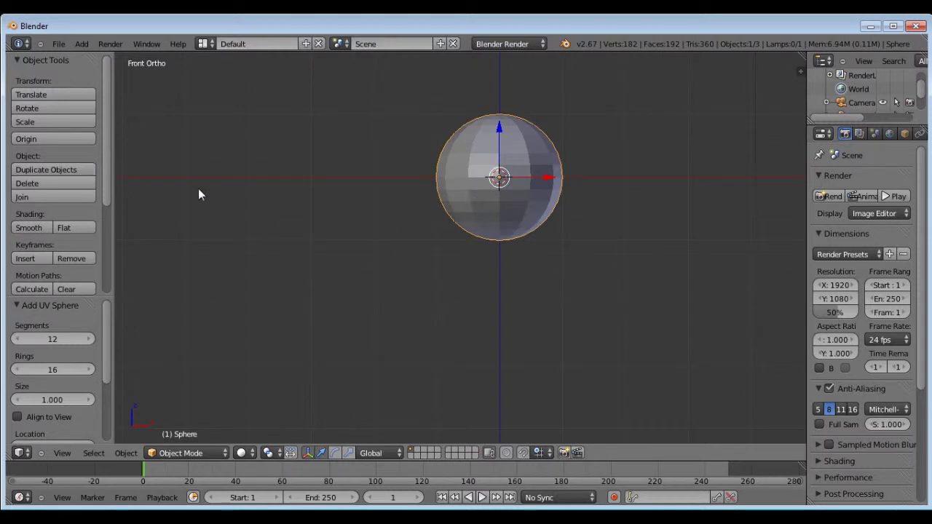
key("t")
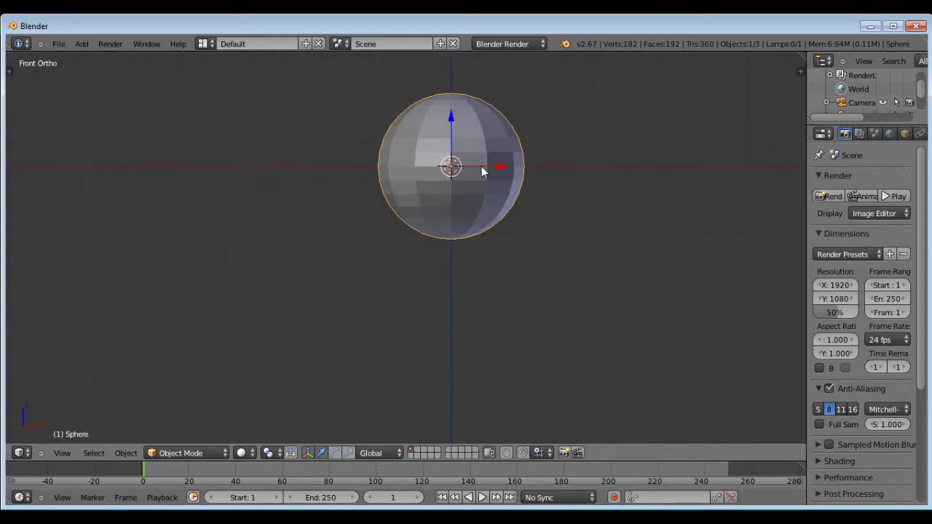
left_click(213, 448)
left_click(214, 426)
Examine the sphere's mesh from above and from the front.
middle_click_drag(385, 198, 394, 227)
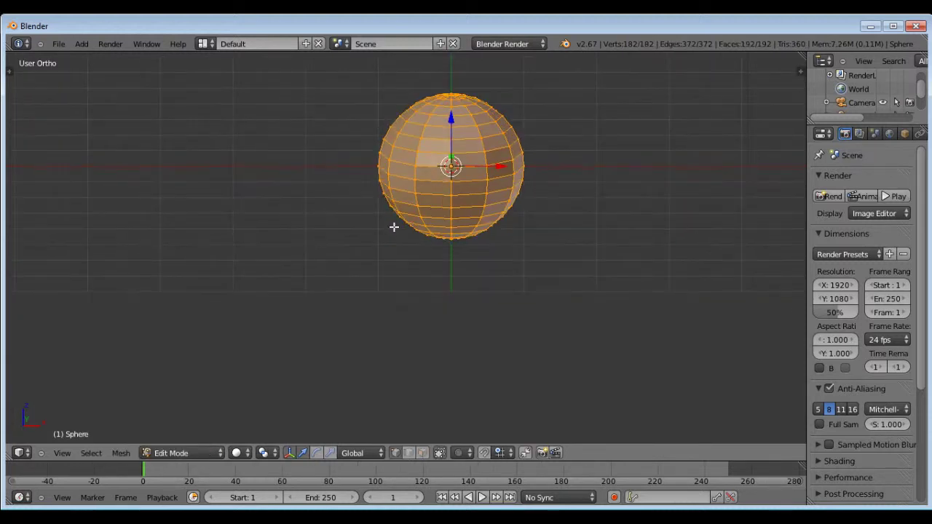
key("KP_1")
middle_click_drag(395, 99, 395, 170, "shift")
scroll(394, 170, "up", 2)
scroll(418, 133, "down", 4)
scroll(457, 191, "up", 3)
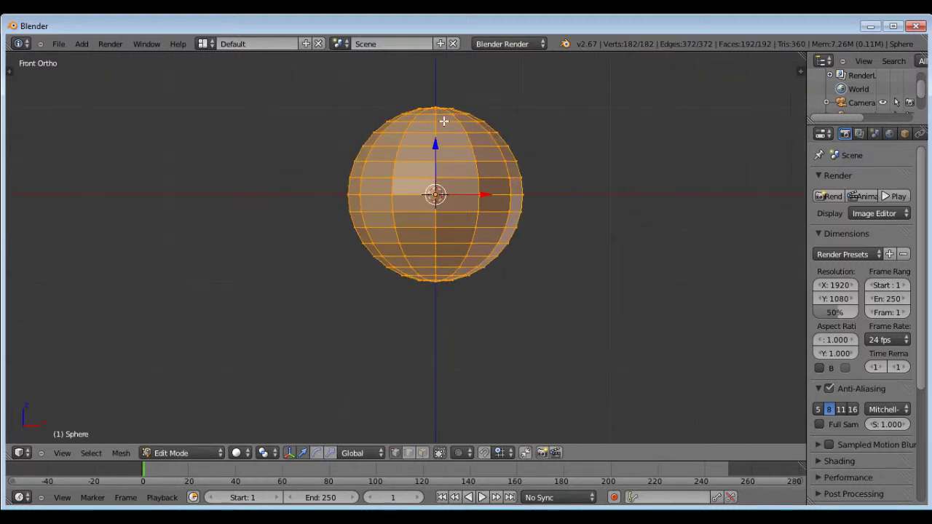
middle_click_drag(440, 113, 414, 192)
scroll(416, 191, "down", 2)
key("KP_1")
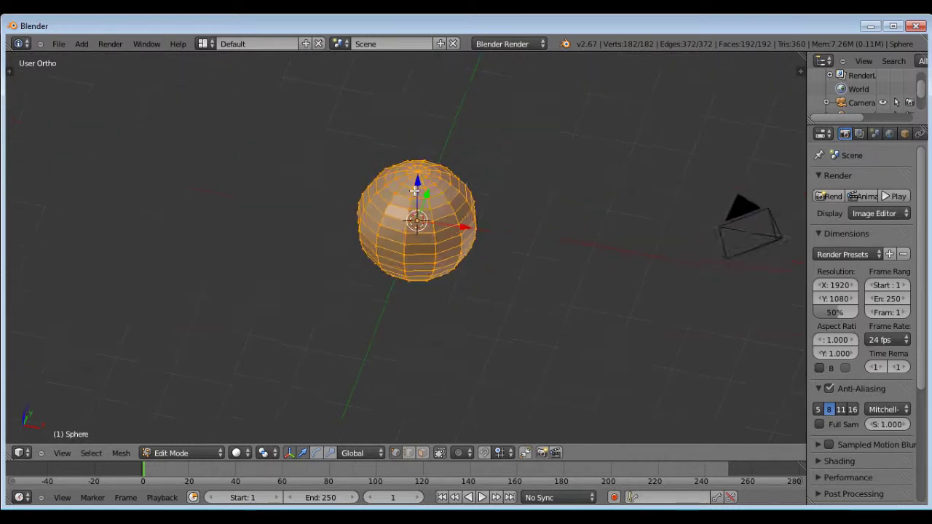
scroll(469, 129, "down", 4)
scroll(432, 229, "up", 3)
scroll(431, 229, "up", 3)
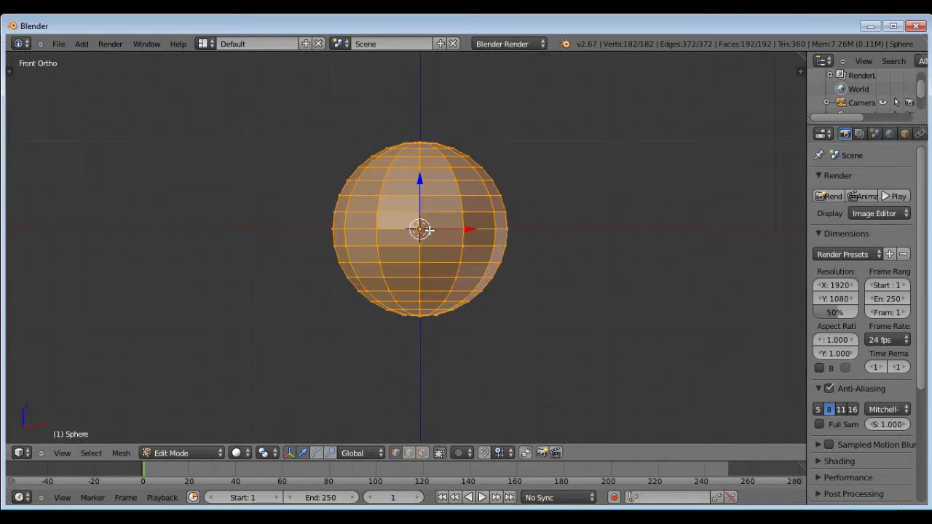
scroll(409, 246, "up", 1)
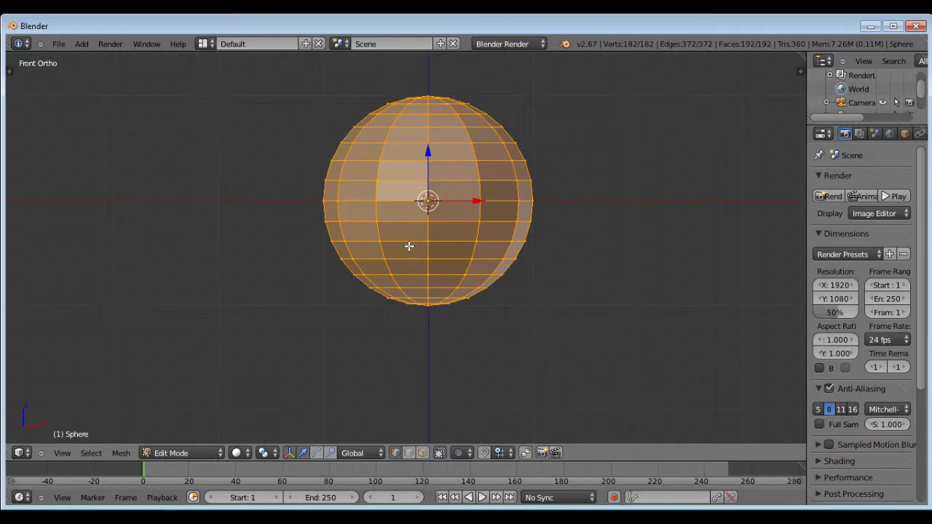
In wireframe display, box-select the half of the sphere on the negative X side up to the centre line and delete its faces.
right_click(409, 113)
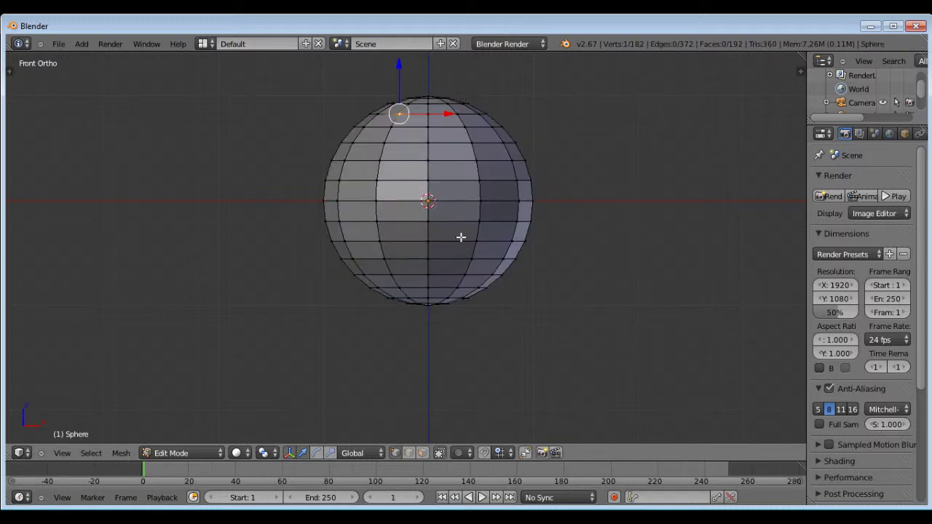
key("z")
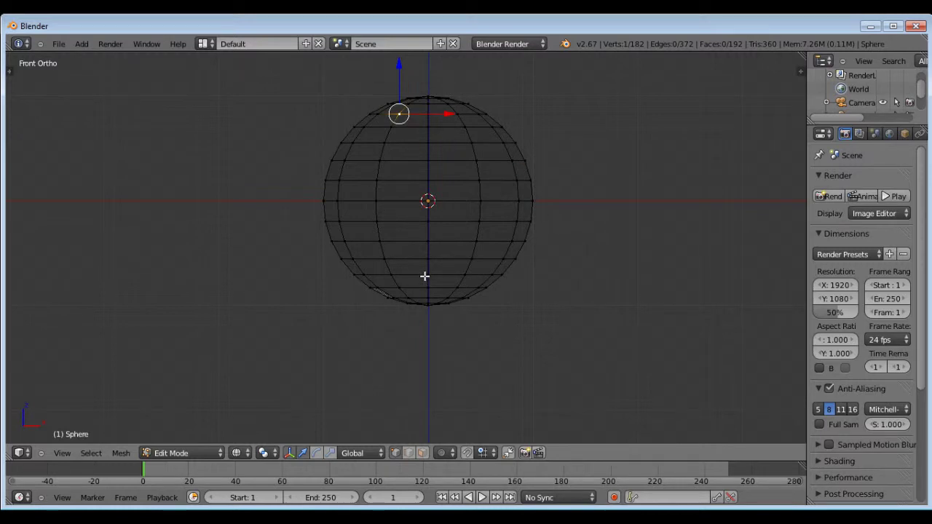
key("b")
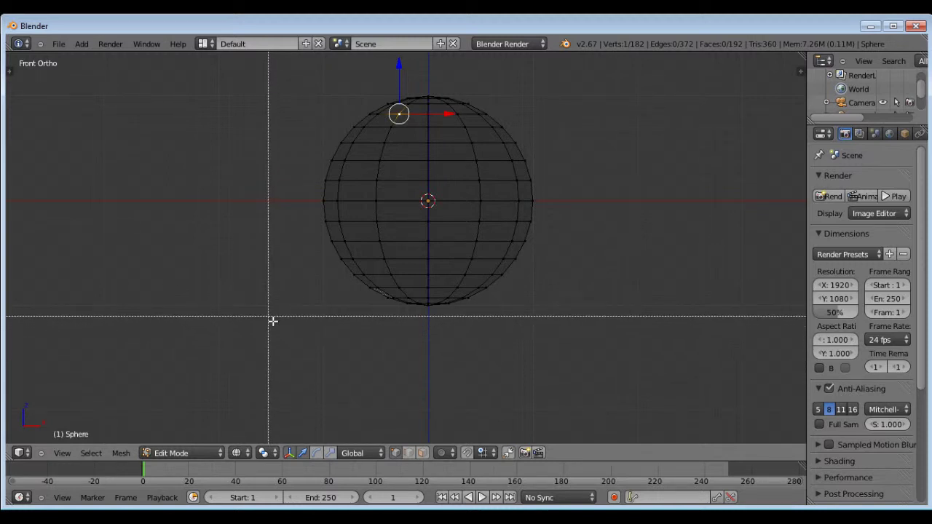
left_click_drag(272, 321, 436, 71)
middle_click_drag(449, 91, 450, 333)
key("KP_1")
scroll(454, 323, "down", 2)
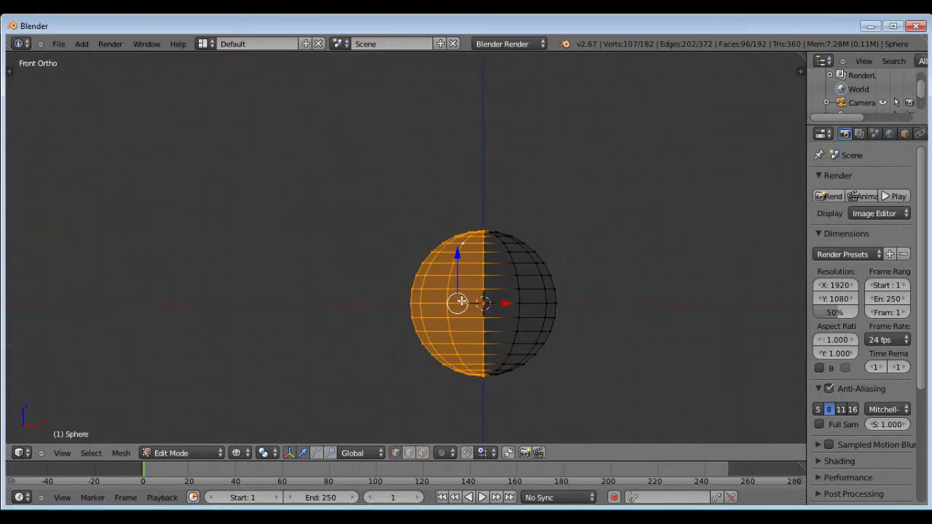
key("x")
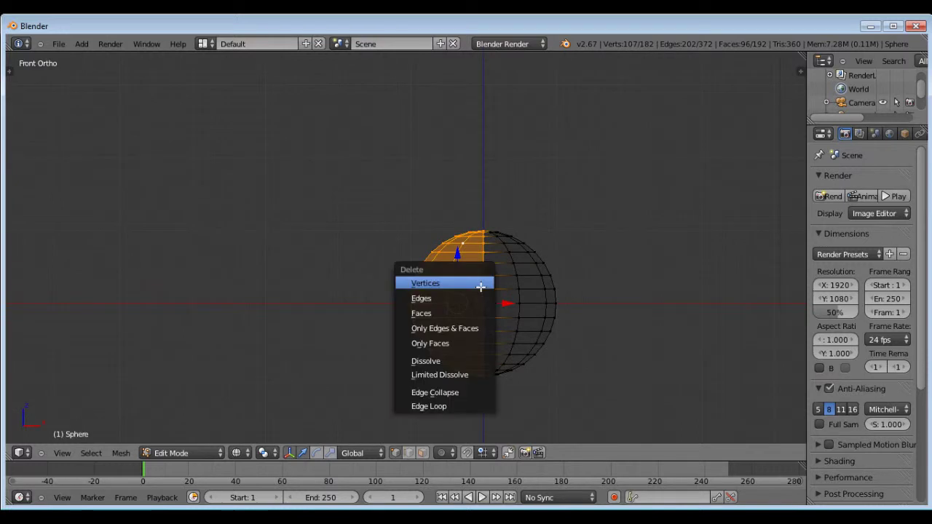
left_click(431, 318)
Examine the remaining half sphere from an angle and from the front for a clean cut along the centre line.
scroll(512, 318, "up", 2)
middle_click_drag(523, 345, 500, 277, "shift")
scroll(510, 314, "down", 2)
key("KP_1")
scroll(522, 223, "up", 2)
scroll(532, 198, "down", 4)
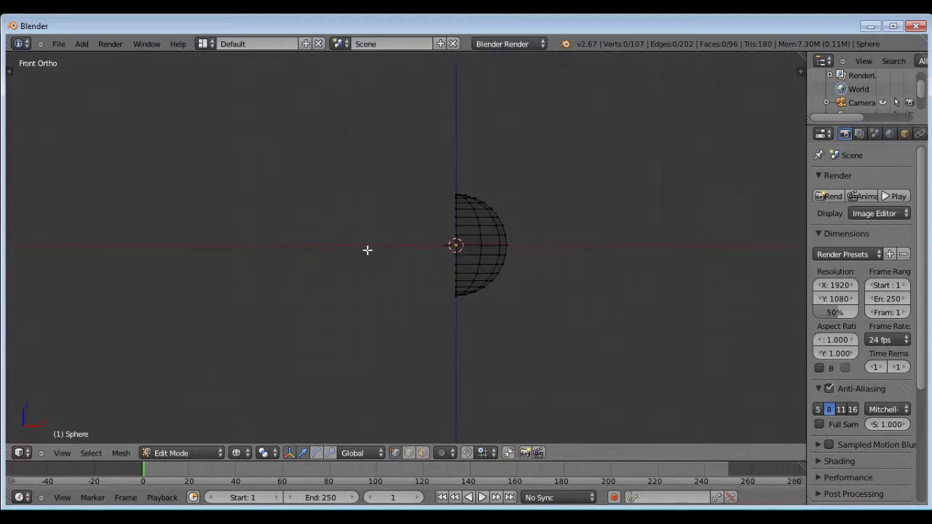
scroll(490, 243, "up", 6)
scroll(403, 231, "down", 3)
scroll(447, 194, "up", 2)
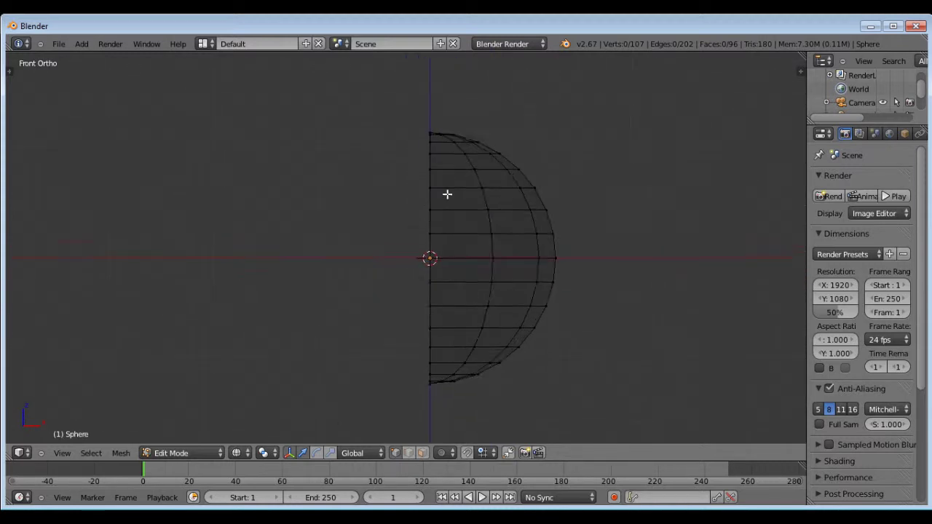
scroll(447, 195, "down", 1)
middle_click_drag(447, 194, 414, 221)
key("KP_1")
scroll(473, 199, "down", 2)
scroll(488, 214, "up", 2)
Select the entire half sphere and add a Mirror modifier to it.
key("a")
key("KP_1")
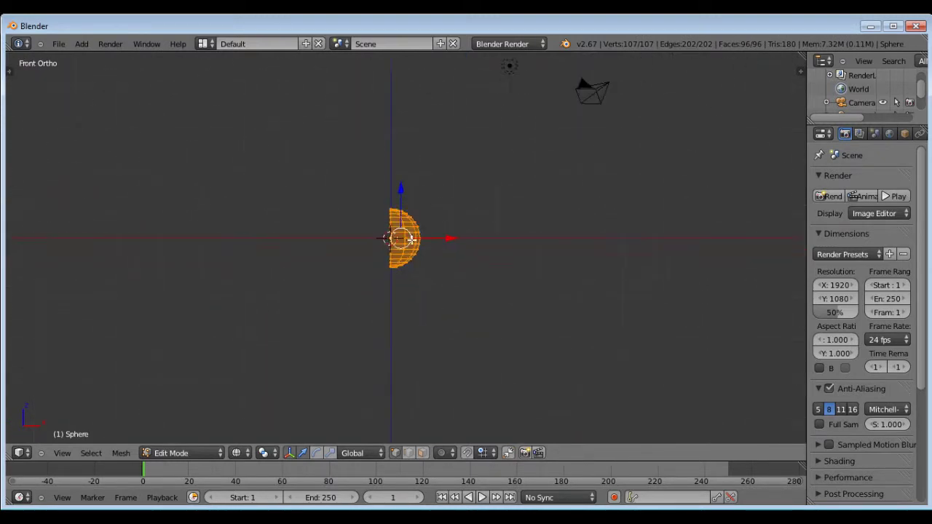
scroll(404, 247, "up", 5)
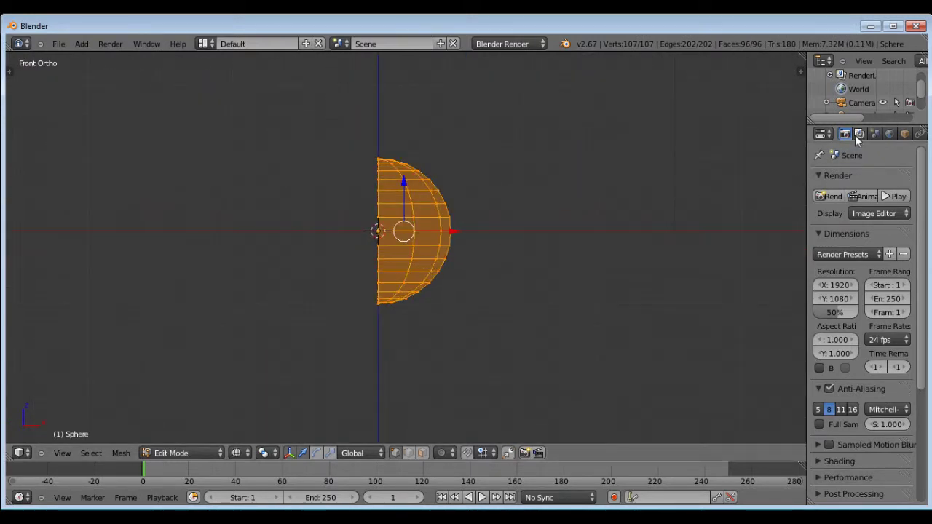
scroll(856, 137, "down", 3)
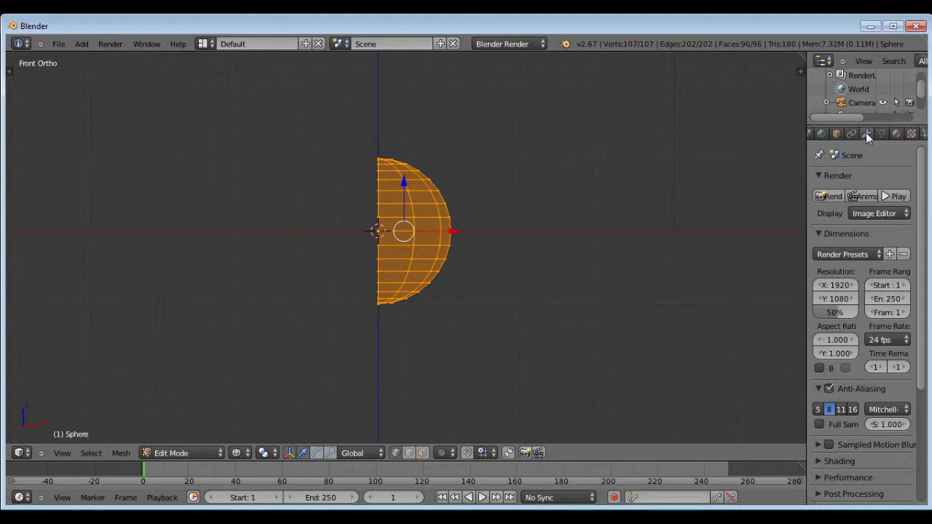
left_click(866, 135)
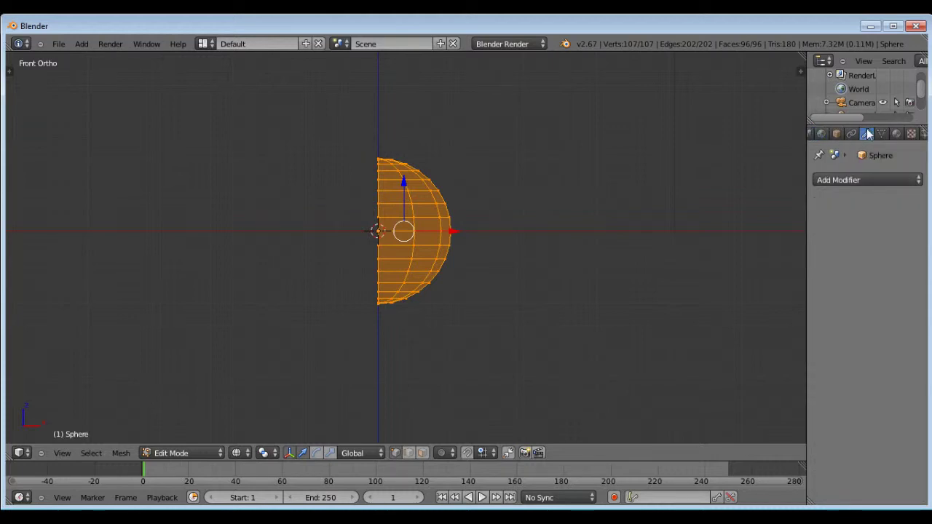
left_click(869, 181)
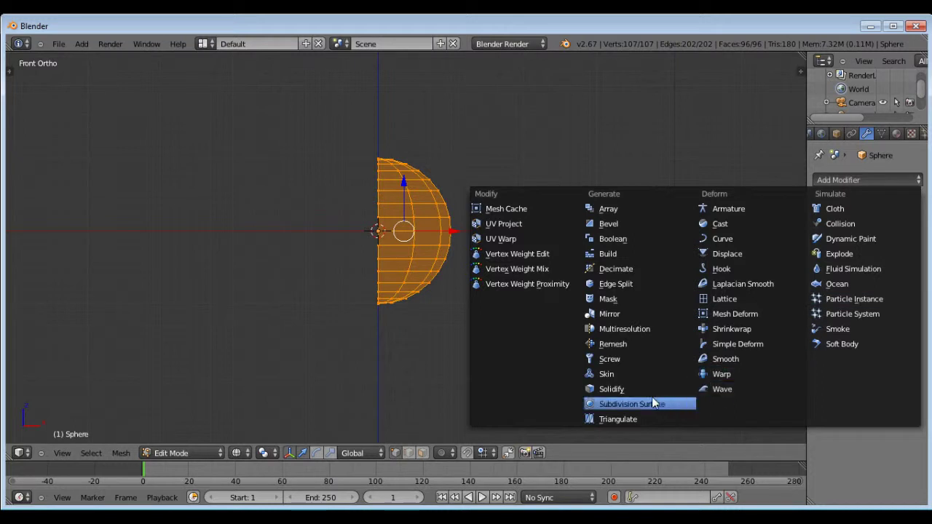
left_click(615, 317)
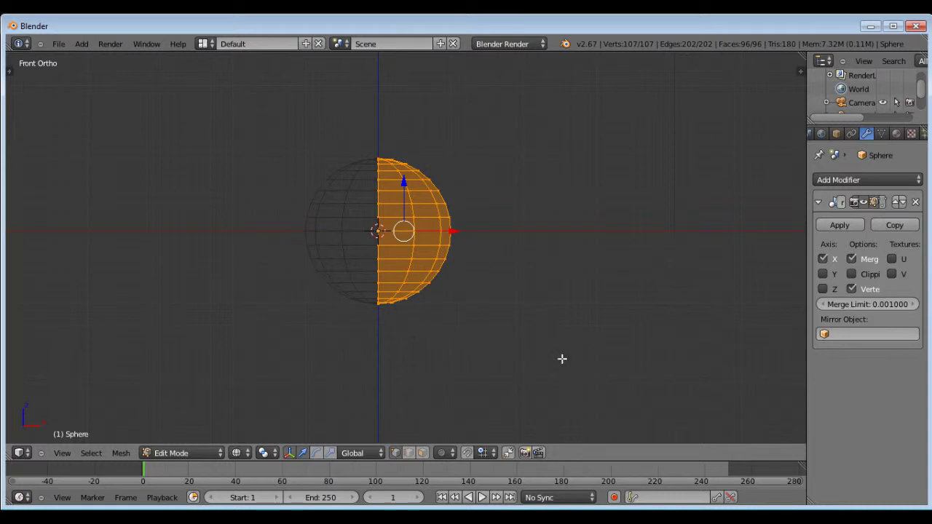
Toggle the Mirror modifier's Clipping option on and back off.
left_click(851, 273)
left_click(851, 274)
scroll(535, 275, "down", 2)
scroll(404, 271, "up", 3)
scroll(424, 177, "down", 2)
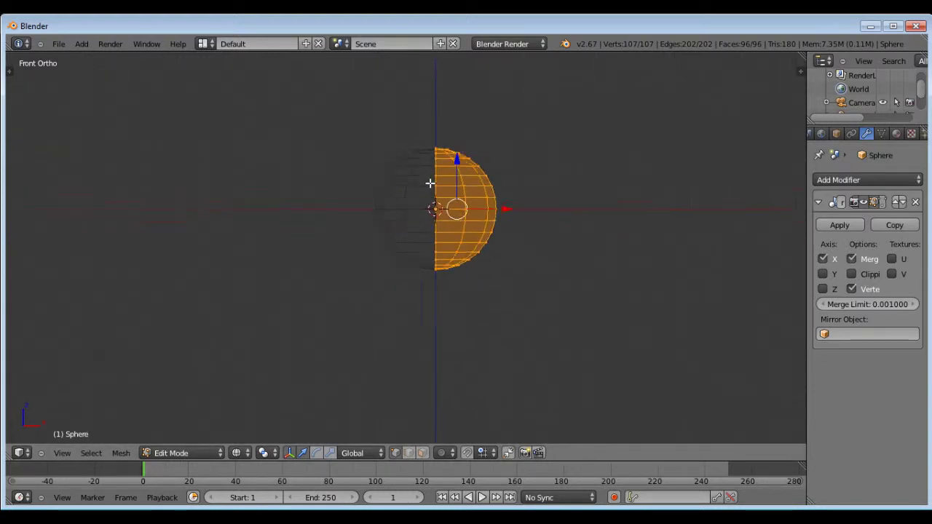
scroll(472, 255, "up", 2)
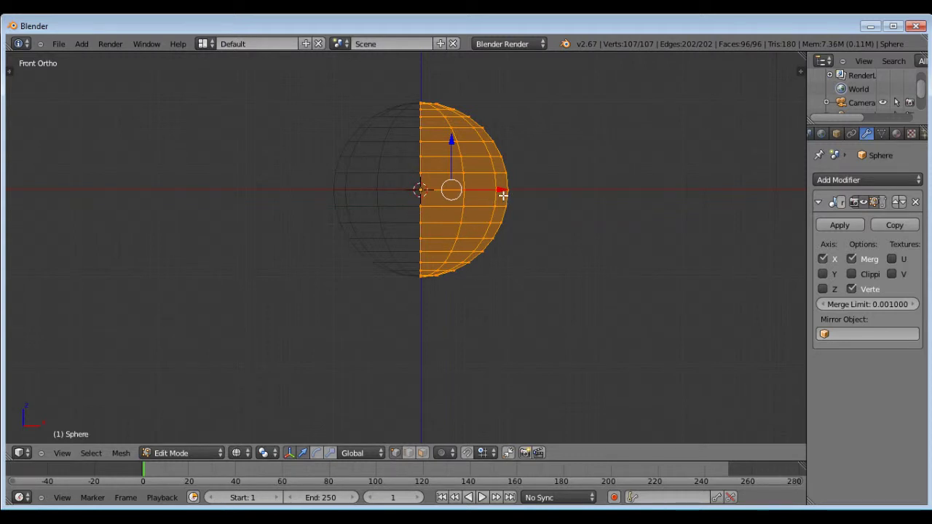
Enable the Mirror modifier's Clipping option and try moving the half sphere along X with Clipping off and on.
left_click_drag(504, 193, 639, 230)
right_click(639, 230)
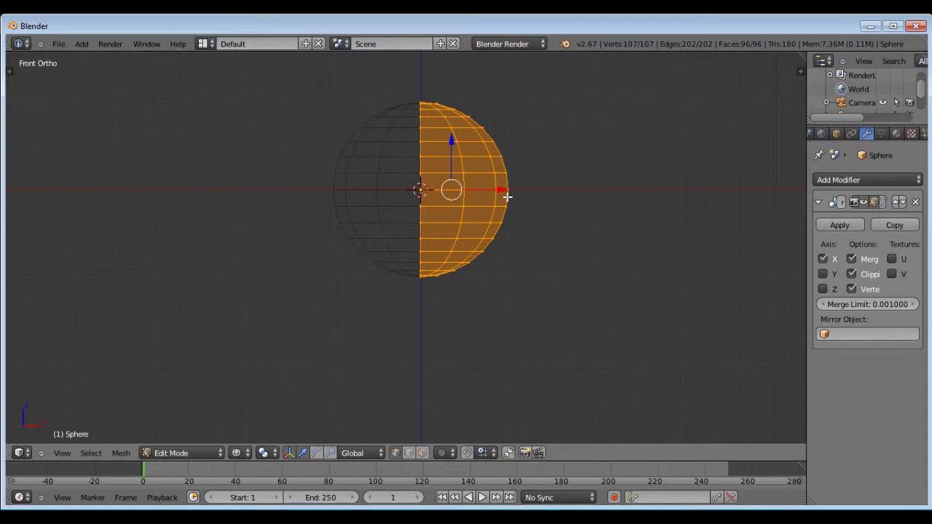
left_click_drag(504, 195, 555, 205)
key("Escape")
middle_click_drag(555, 205, 552, 267)
scroll(552, 267, "down", 1)
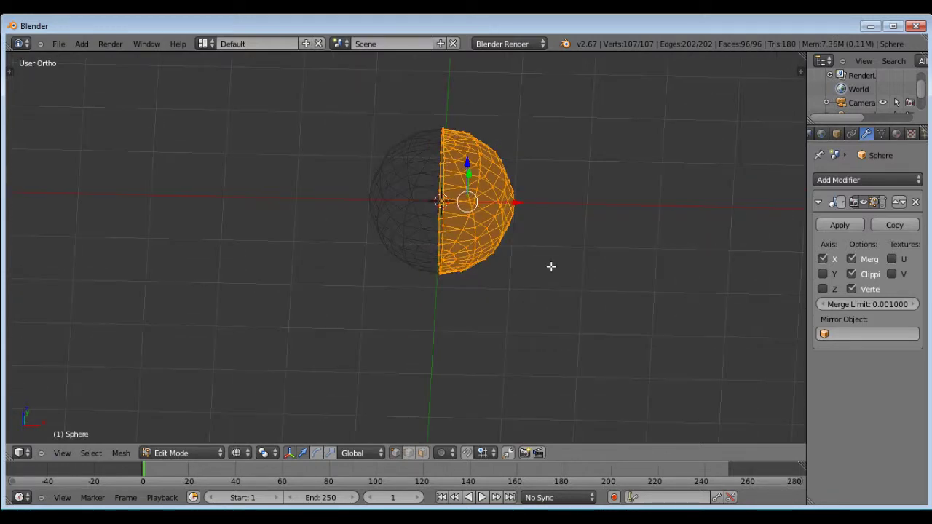
Return to the front view and switch the viewport from wireframe to solid shading.
key("KP_1")
scroll(525, 176, "down", 3)
scroll(489, 259, "up", 6)
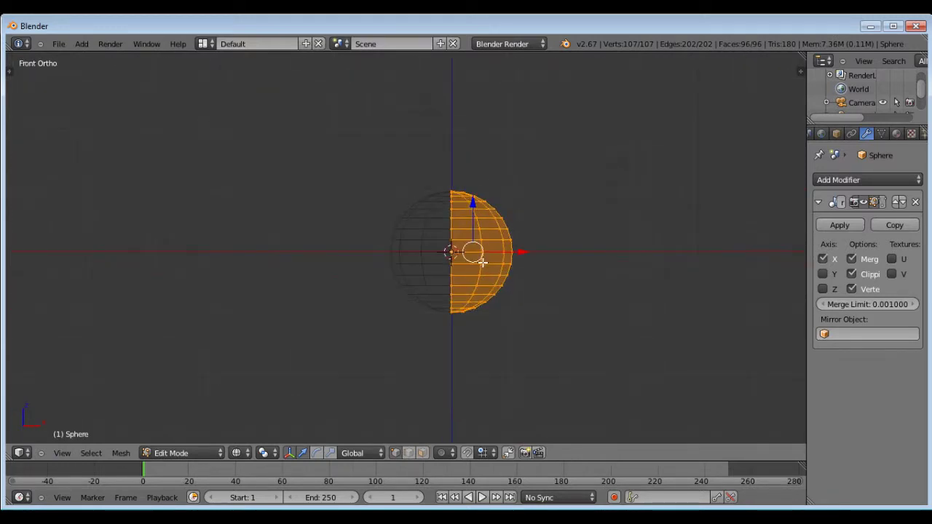
key("z")
mouse_move(502, 141)
middle_mouse_down()
mouse_move(491, 233)
mouse_move(497, 137)
middle_mouse_up()
key("KP_1")
scroll(497, 137, "down", 3)
Select the faces around the sphere's bottom pole, from the pole vertex out to the third edge loop.
right_click(445, 280)
mouse_move(445, 280)
middle_mouse_down()
mouse_move(448, 327)
mouse_move(447, 284)
middle_mouse_up()
scroll(515, 309, "down", 2)
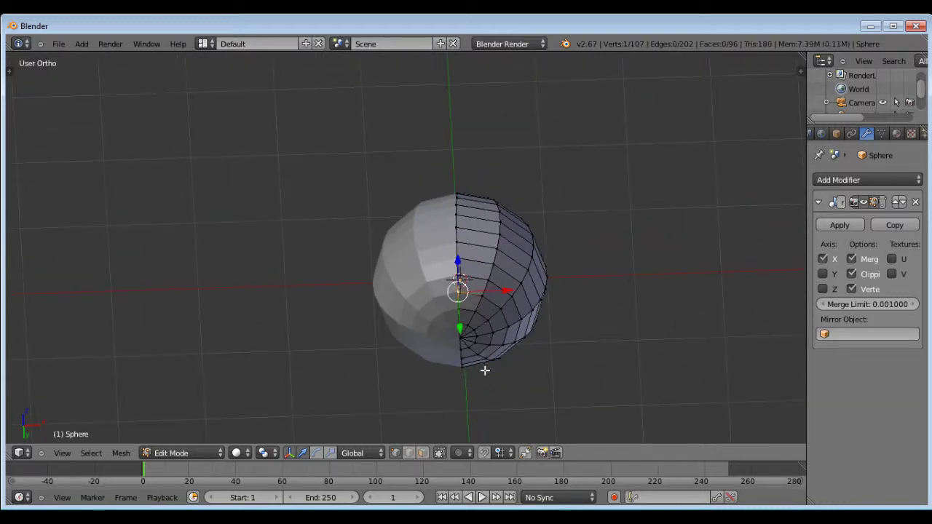
middle_click_drag(485, 371, 459, 348)
scroll(459, 348, "up", 1)
scroll(459, 348, "up", 3)
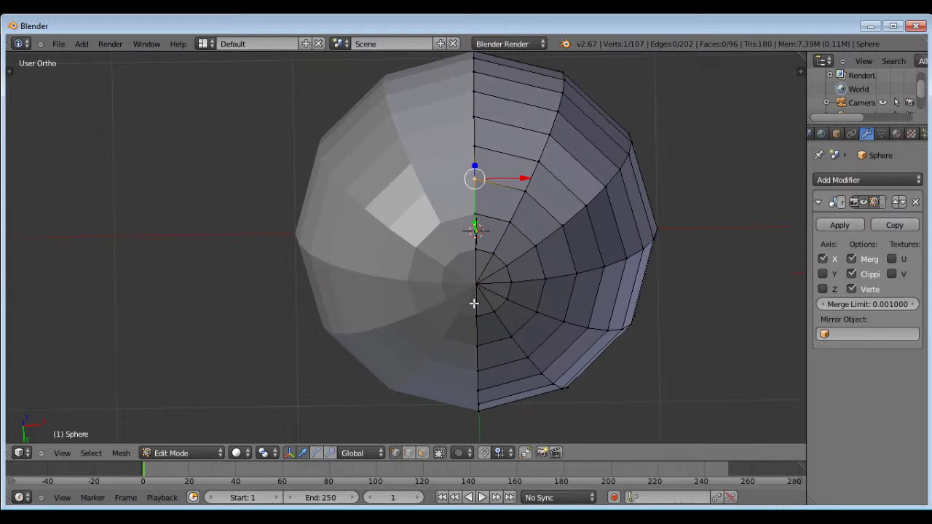
right_click(498, 186, "alt")
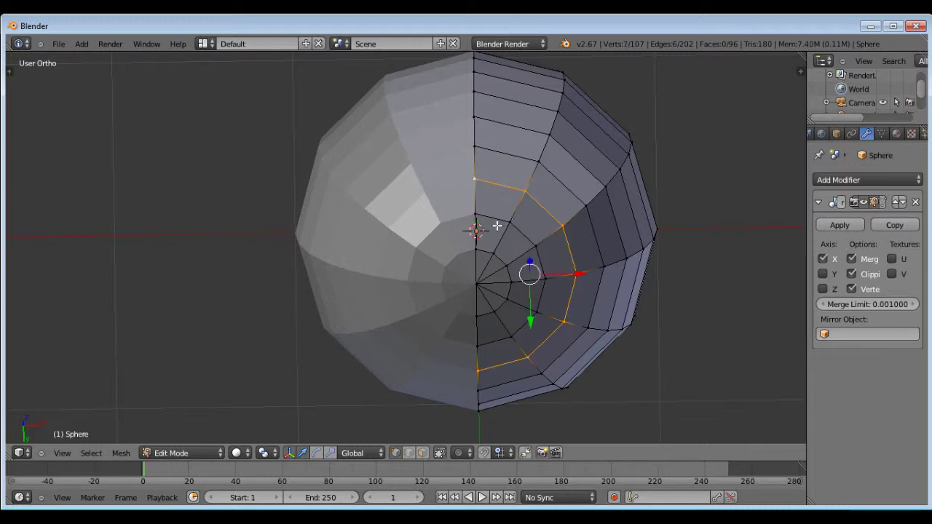
right_click(496, 226, "alt+shift")
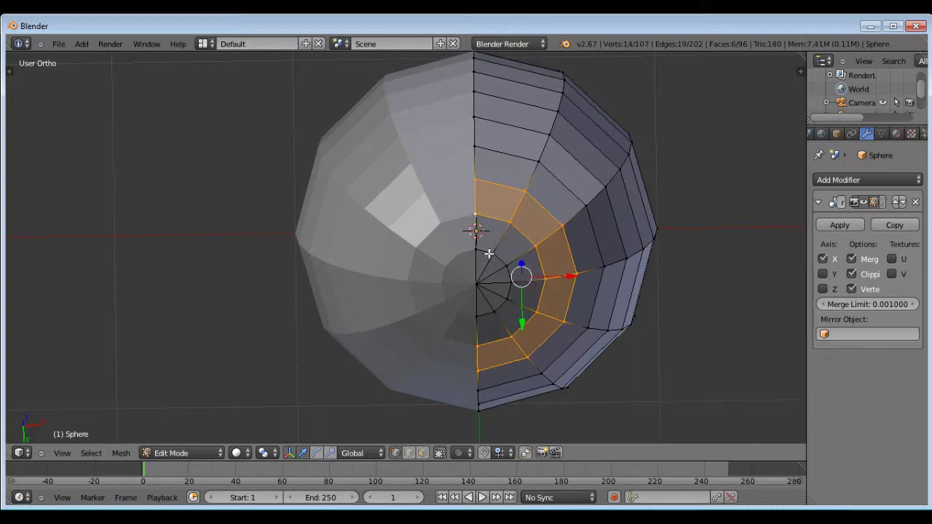
right_click(489, 253, "alt+shift")
right_click(478, 286, "shift")
Try deleting the selected faces to open the sphere's underside, and undo the deletion.
middle_click_drag(528, 161, 526, 241)
key("x")
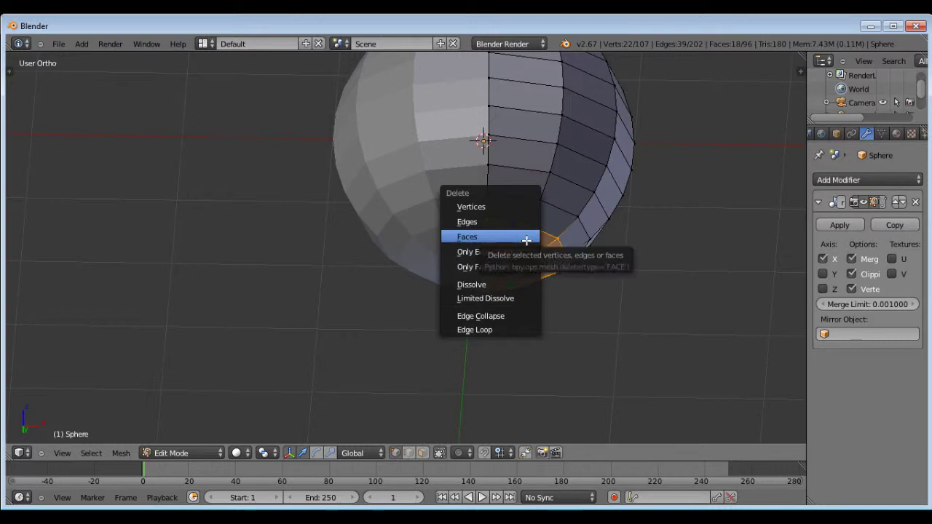
left_click(527, 239)
mouse_move(547, 216)
middle_mouse_down()
mouse_move(516, 170)
mouse_move(555, 163)
mouse_move(514, 150)
mouse_move(537, 265)
mouse_move(520, 145)
mouse_move(539, 224)
middle_mouse_up()
scroll(520, 146, "down", 4)
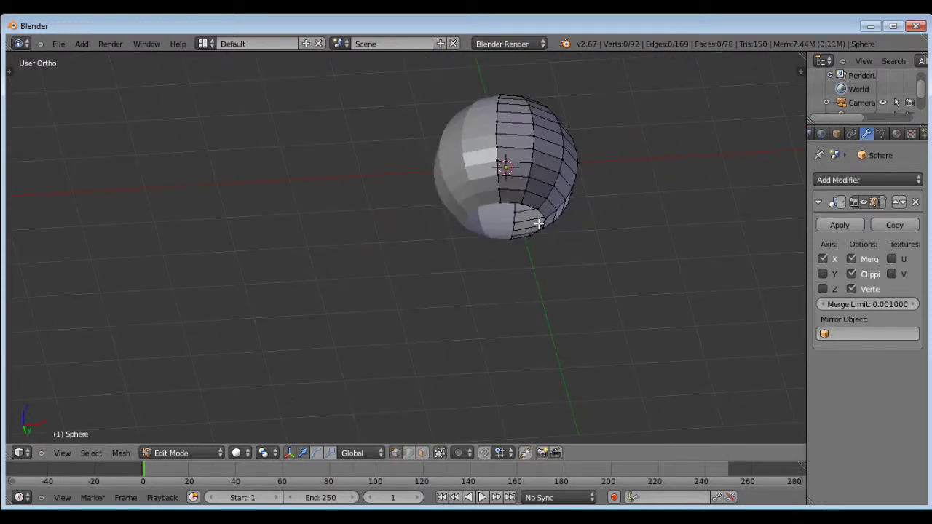
key("KP_1")
scroll(522, 189, "down", 3)
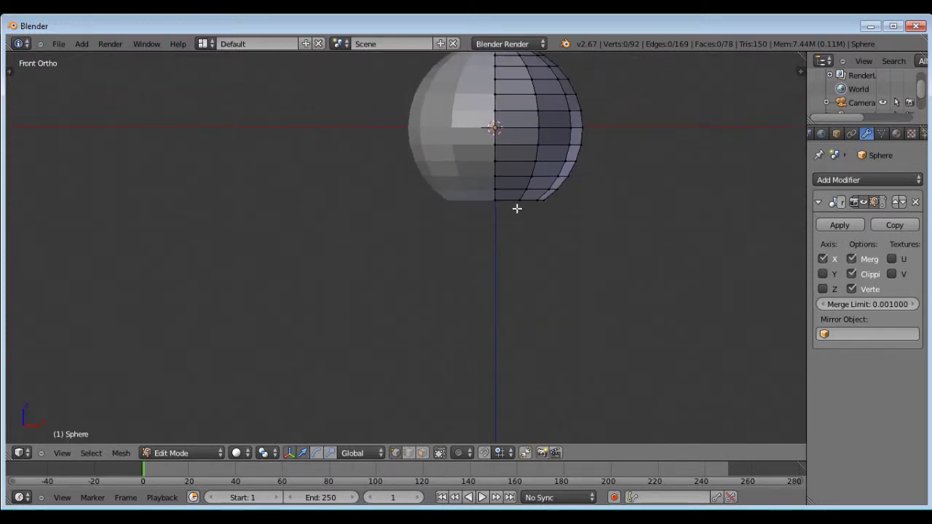
middle_click_drag(516, 206, 496, 161)
scroll(495, 161, "up", 5)
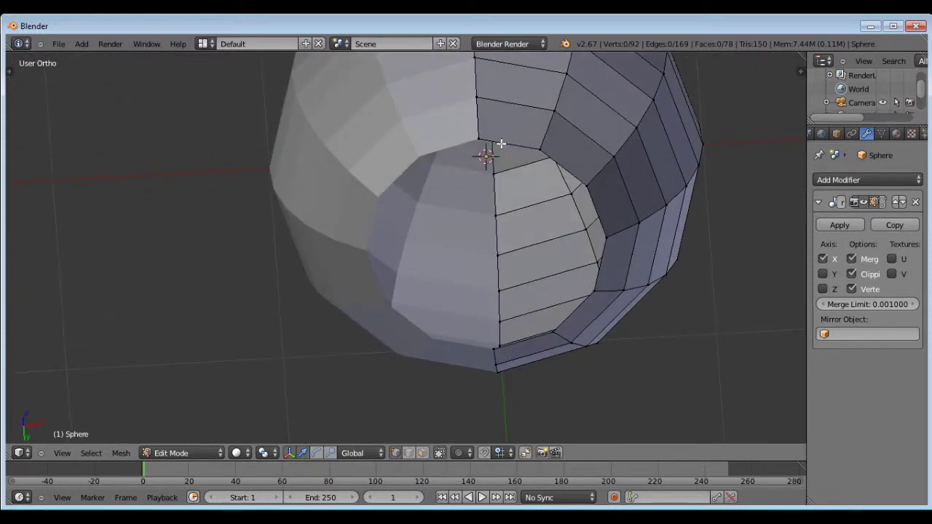
key("ctrl+z")
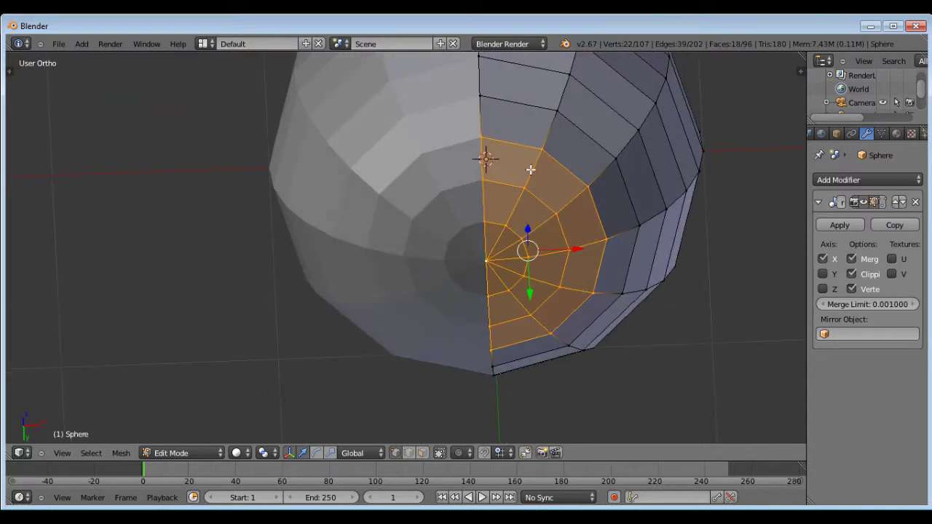
Shrink the selection by one ring and delete the two remaining rings of faces around the bottom pole.
middle_click_drag(531, 170, 518, 157)
scroll(511, 148, "up", 4)
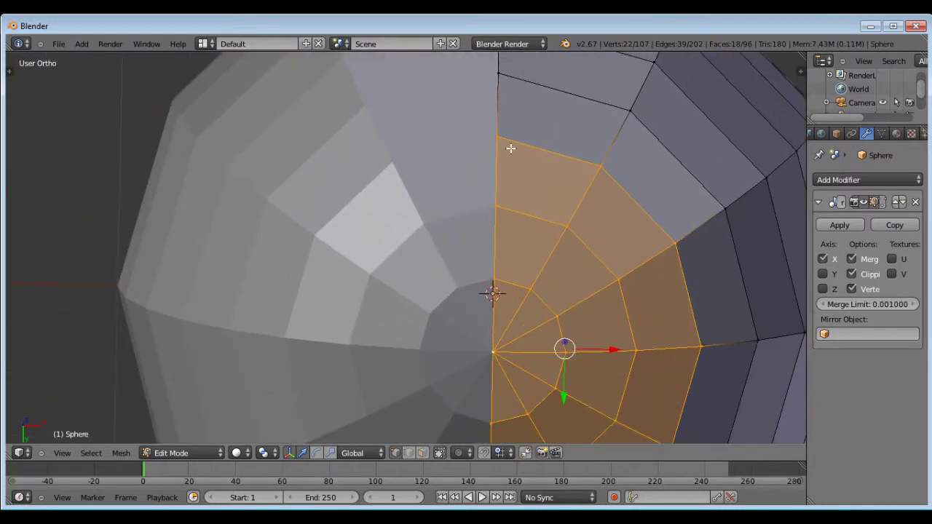
key("ctrl+KP_Subtract")
scroll(545, 171, "down", 4)
middle_click_drag(556, 118, 546, 200)
middle_click_drag(571, 254, 560, 217)
key("x")
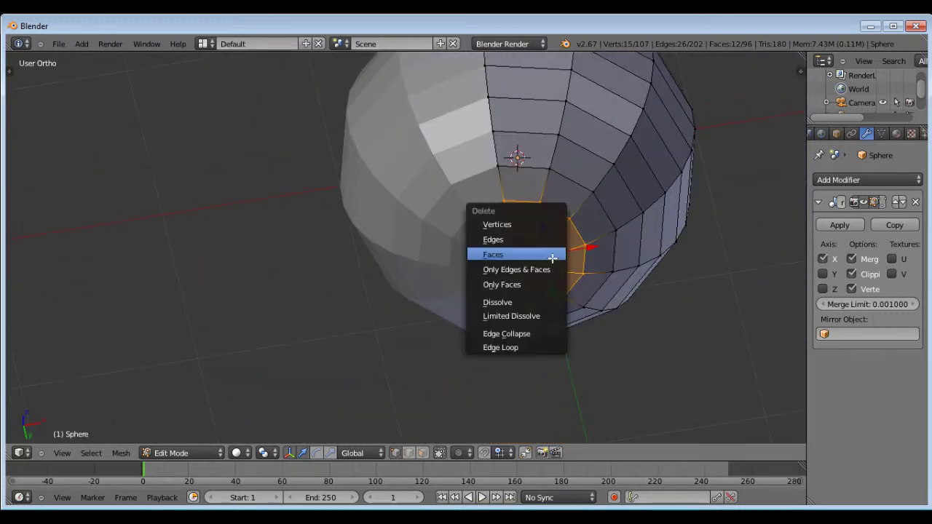
left_click(552, 257)
Select the edge loop around the opening in the sphere's underside and show it in front view.
scroll(576, 304, "down", 2)
mouse_move(552, 256)
middle_mouse_down()
mouse_move(576, 304)
mouse_move(571, 223)
mouse_move(542, 249)
middle_mouse_up()
key("KP_1")
scroll(544, 168, "down", 2)
scroll(543, 168, "down", 1)
scroll(549, 283, "down", 2)
scroll(588, 137, "up", 4)
scroll(542, 248, "up", 1)
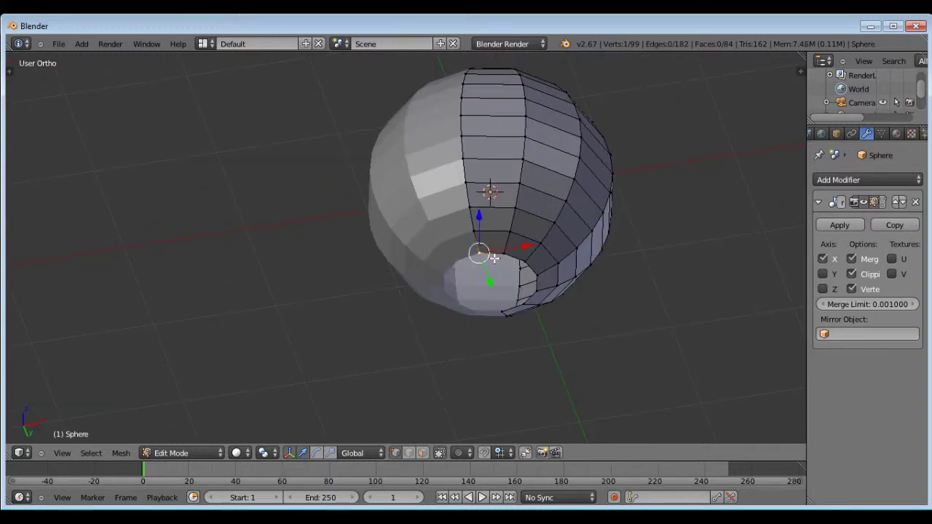
middle_click_drag(491, 256, 507, 319)
middle_click_drag(495, 271, 510, 309)
scroll(511, 312, "up", 3)
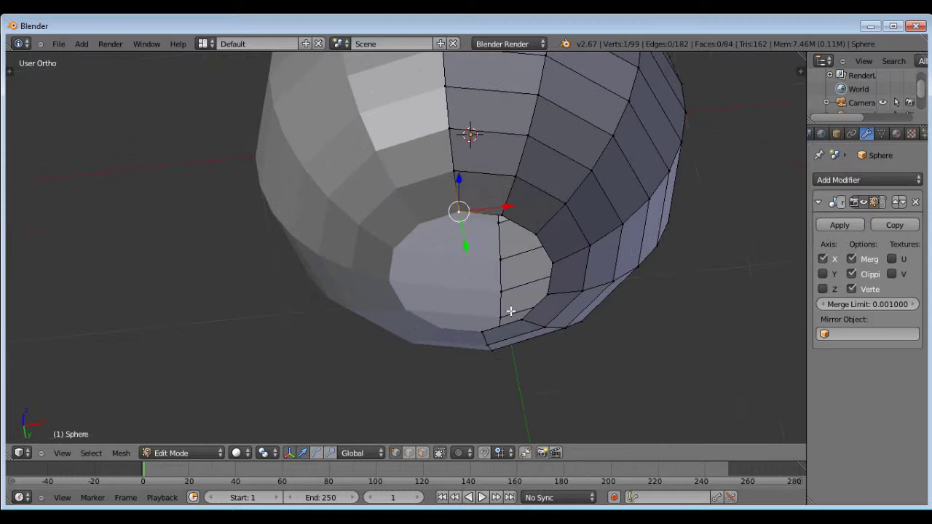
right_click(480, 217, "alt")
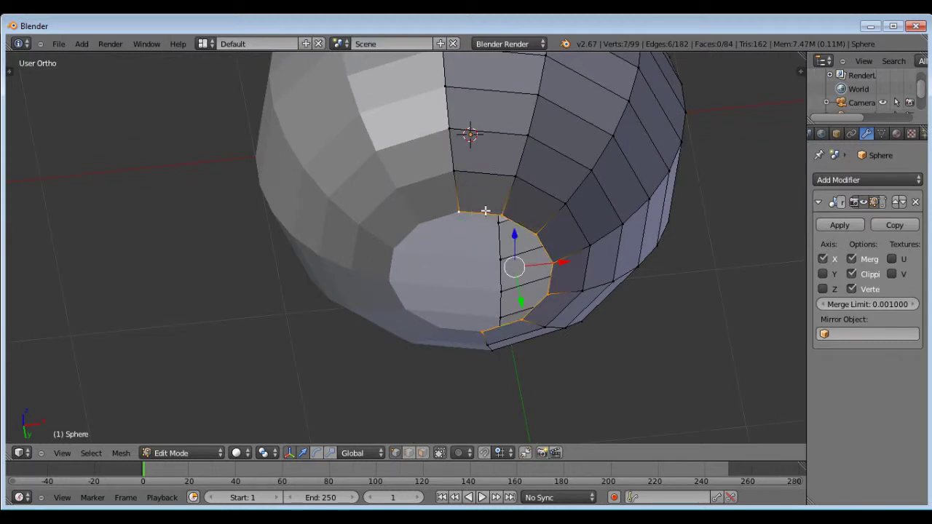
scroll(486, 212, "down", 5)
middle_click_drag(495, 270, 478, 287)
scroll(456, 322, "down", 3)
key("KP_1")
scroll(439, 308, "up", 2)
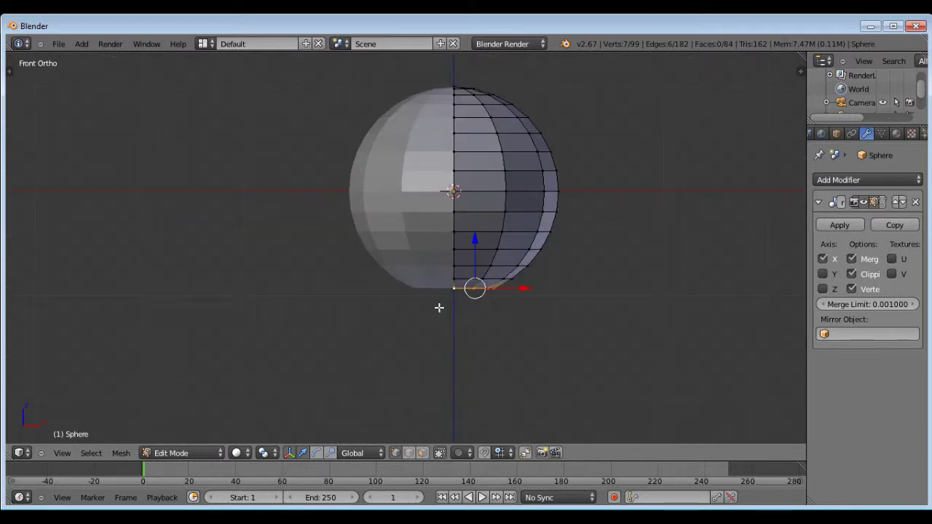
Extrude the opening's edge loop and move it straight down along Z to form a short neck.
key("e")
right_click(426, 373)
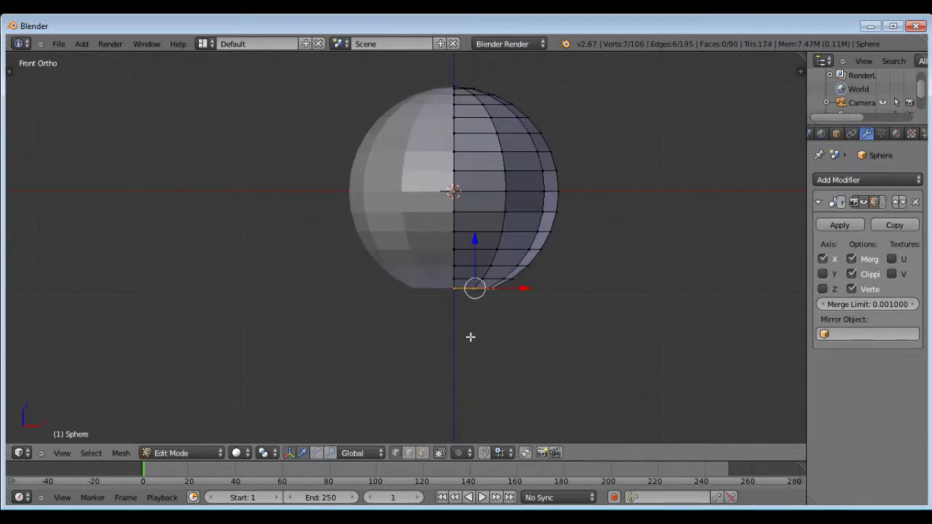
middle_click_drag(488, 320, 447, 299)
scroll(447, 299, "up", 2)
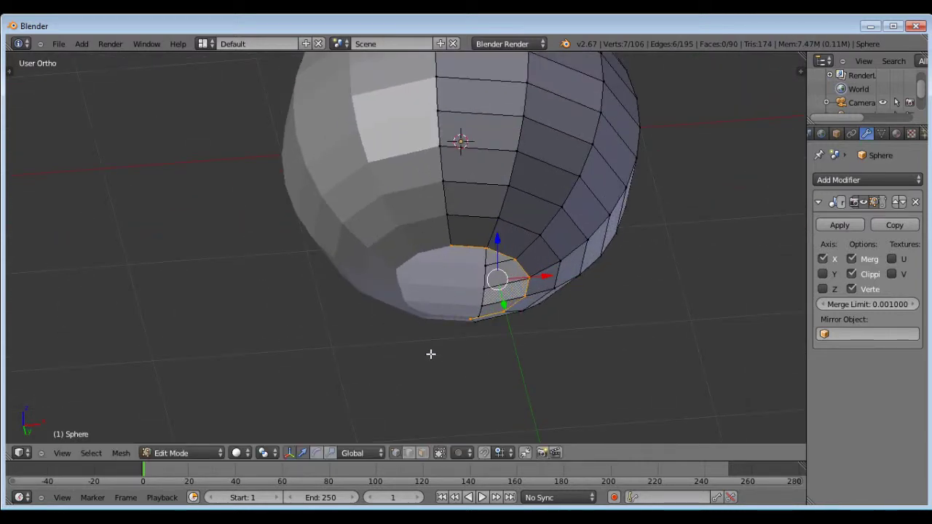
scroll(488, 299, "down", 3)
key("KP_1")
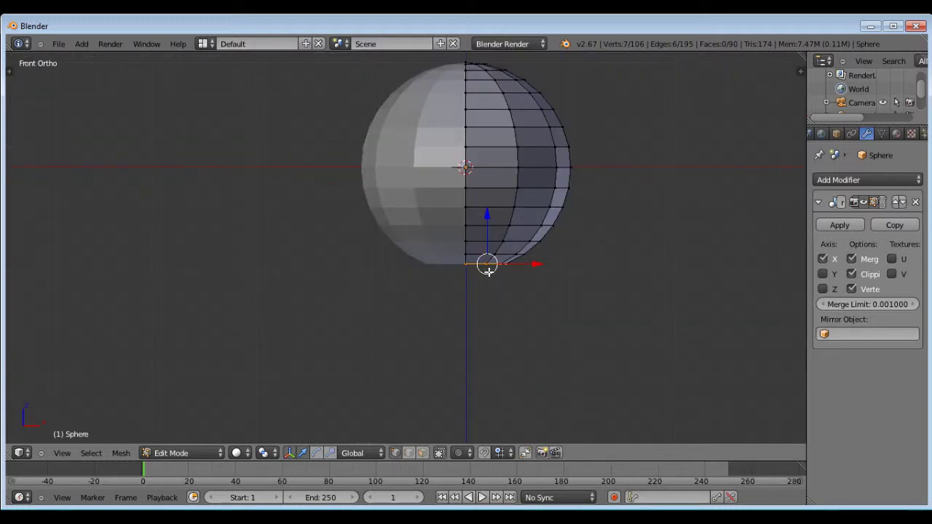
left_click_drag(490, 216, 497, 263)
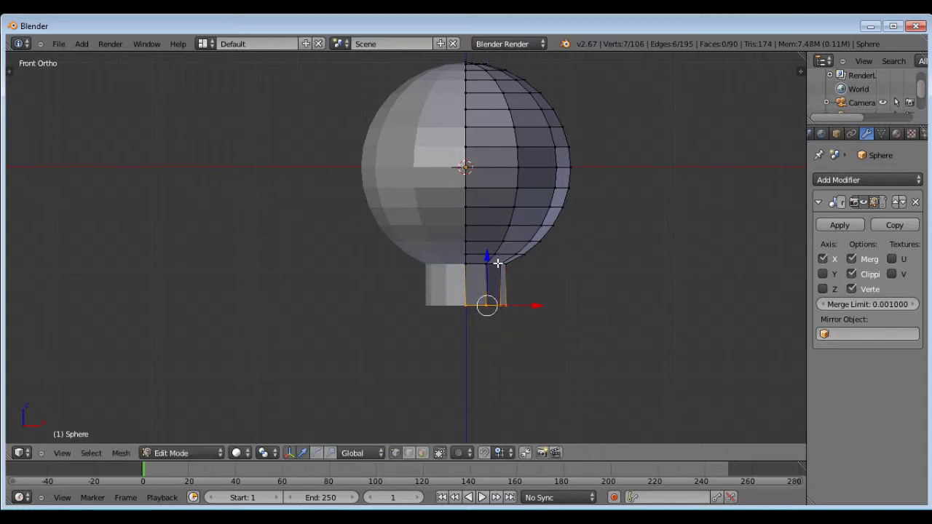
Examine the mirrored sphere and its extruded neck from an angle and from the front.
middle_click_drag(491, 205, 462, 212)
key("KP_1")
scroll(443, 139, "down", 3)
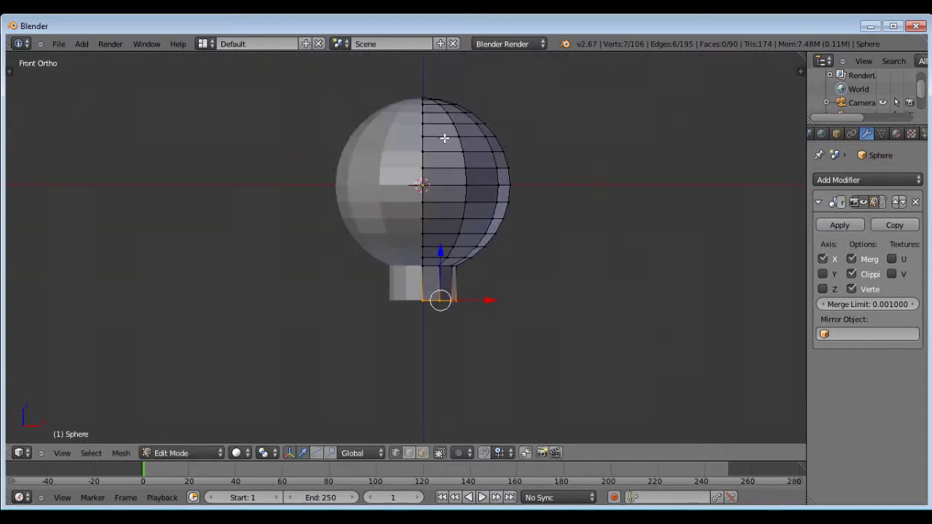
scroll(441, 143, "up", 3)
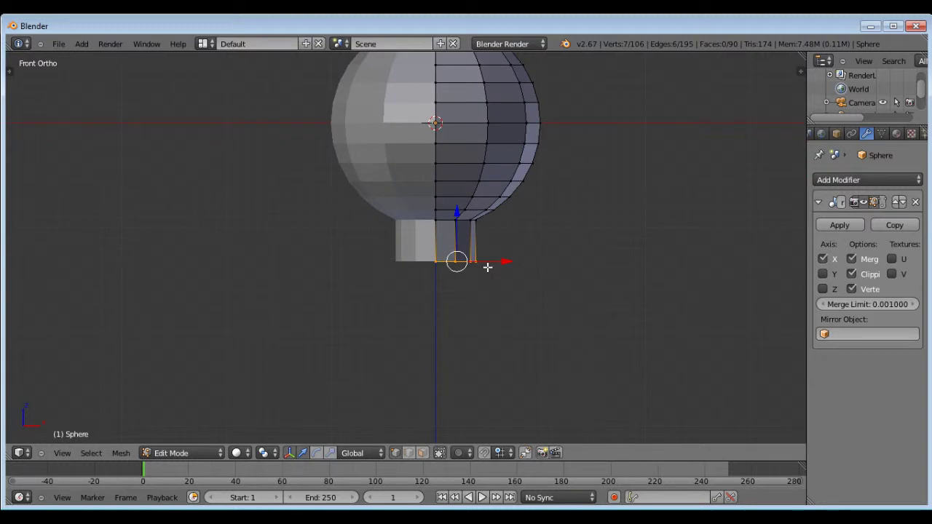
middle_click_drag(488, 267, 473, 313)
key("KP_1")
scroll(386, 178, "down", 2)
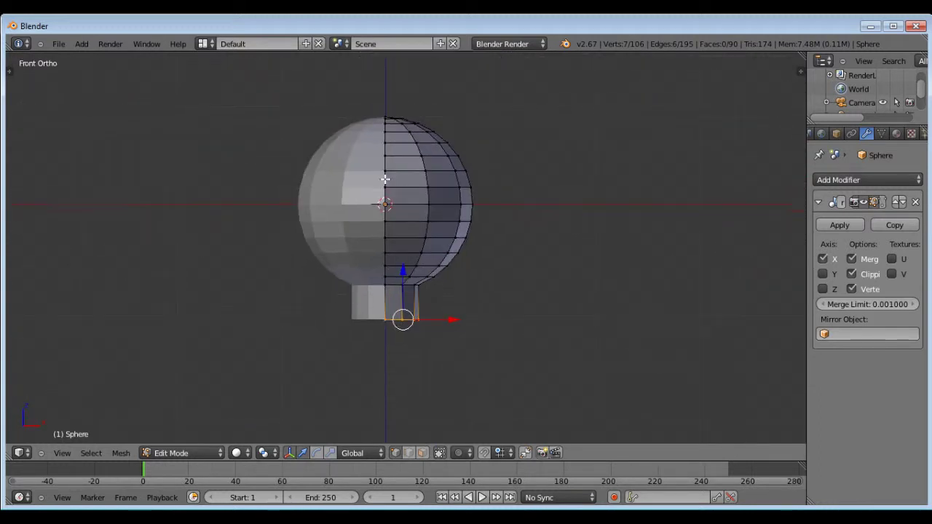
scroll(386, 178, "up", 3)
scroll(374, 245, "down", 2)
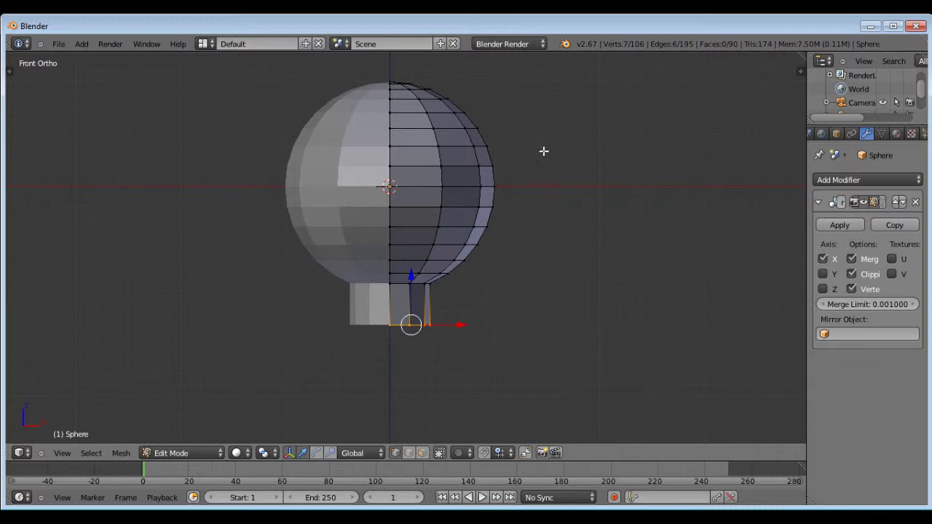
scroll(184, 275, "down", 1)
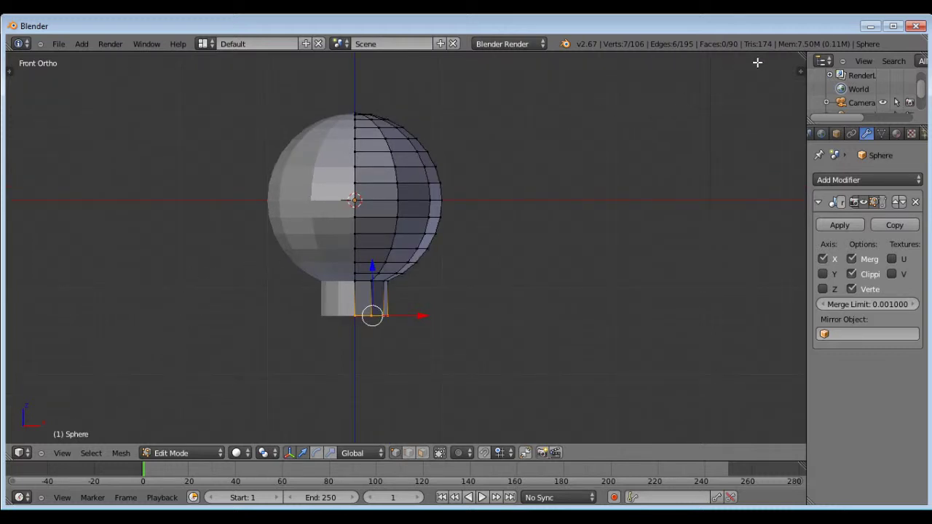
Split the 3D viewport into two side-by-side views and set the second one to the Right view.
left_click_drag(808, 60, 428, 158)
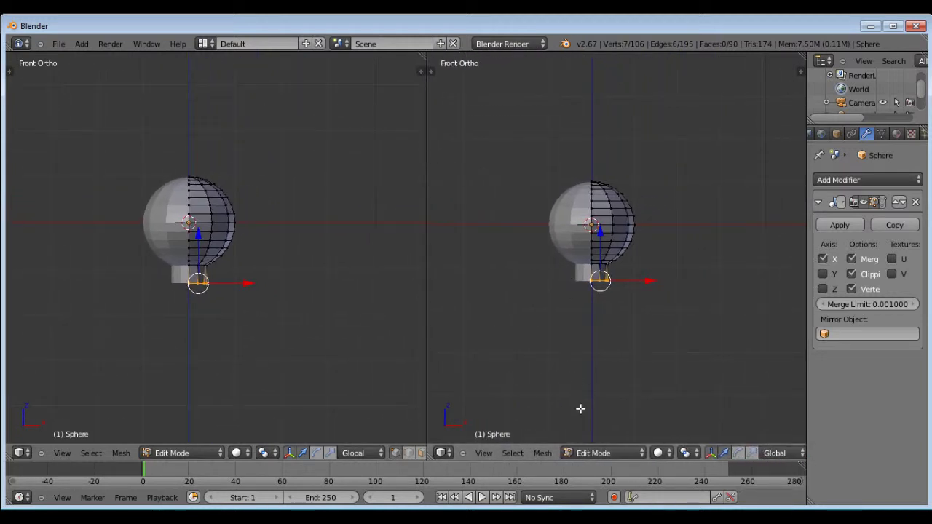
left_click(482, 453)
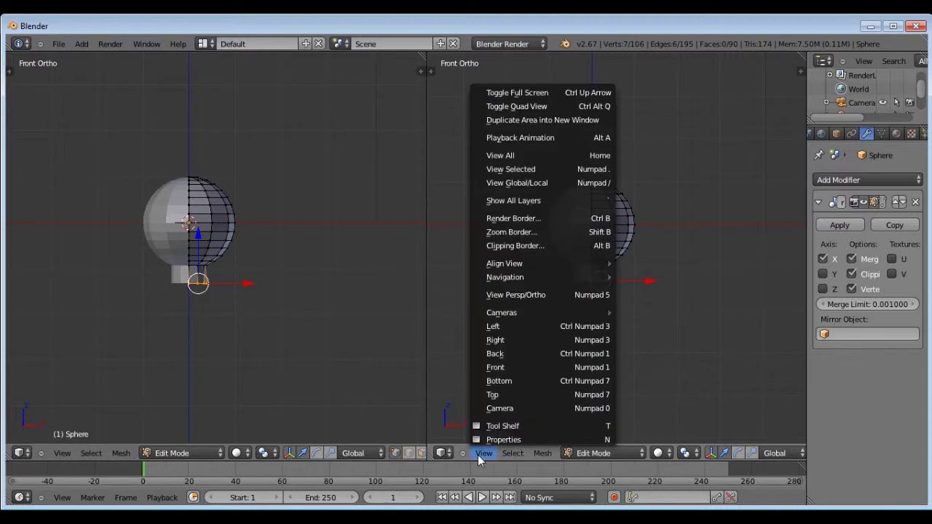
left_click(529, 343)
scroll(506, 231, "down", 2)
scroll(689, 208, "up", 3)
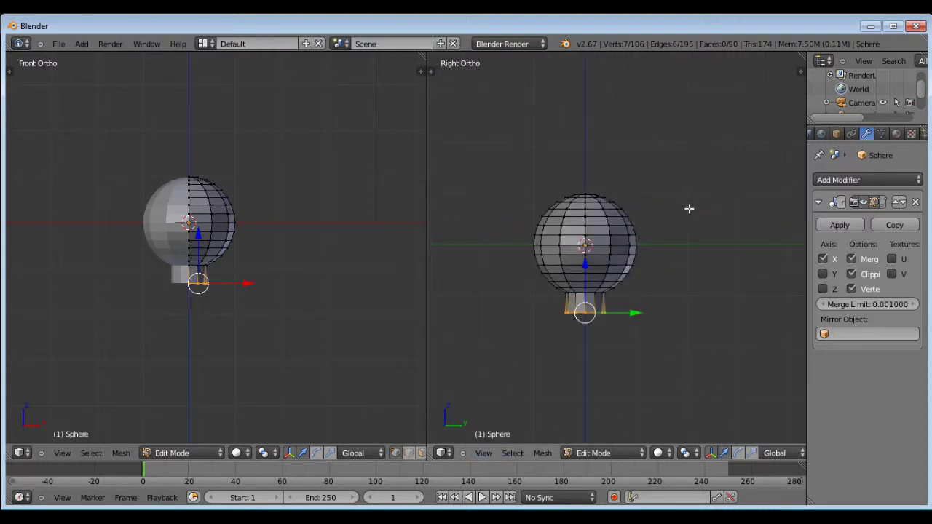
scroll(675, 225, "down", 2)
scroll(606, 245, "up", 5)
scroll(681, 208, "down", 2)
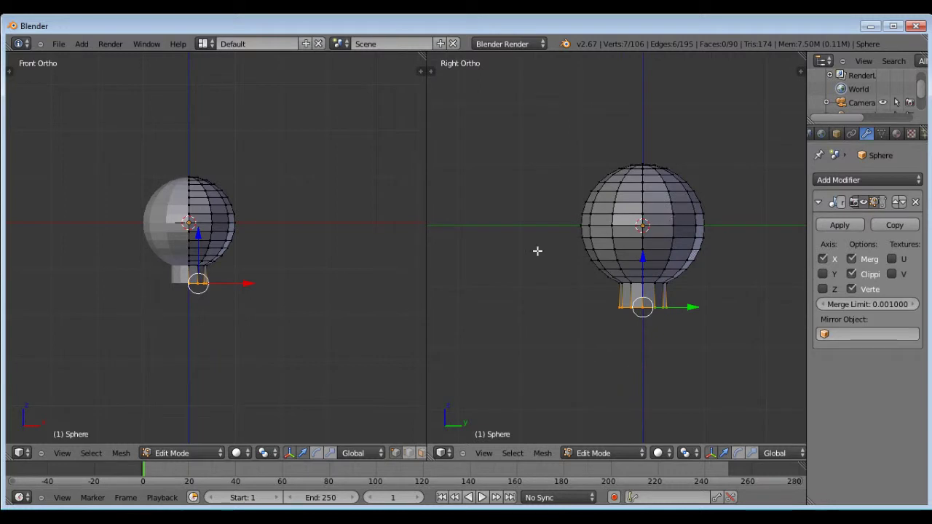
Extrude the neck's bottom edge loop in place and scale it outward into a flat flange.
scroll(356, 230, "down", 3)
scroll(277, 246, "up", 4)
scroll(153, 270, "down", 1)
scroll(215, 243, "up", 2)
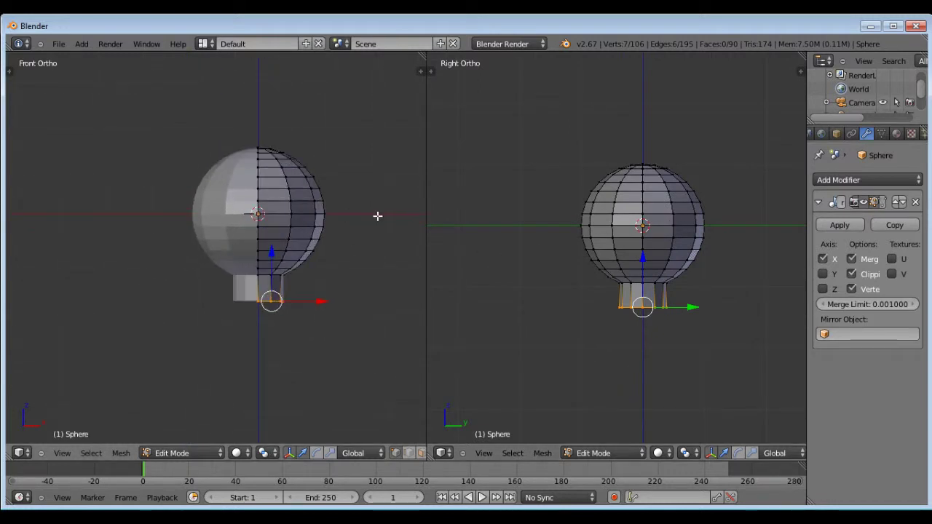
scroll(239, 235, "up", 1)
scroll(225, 221, "up", 2)
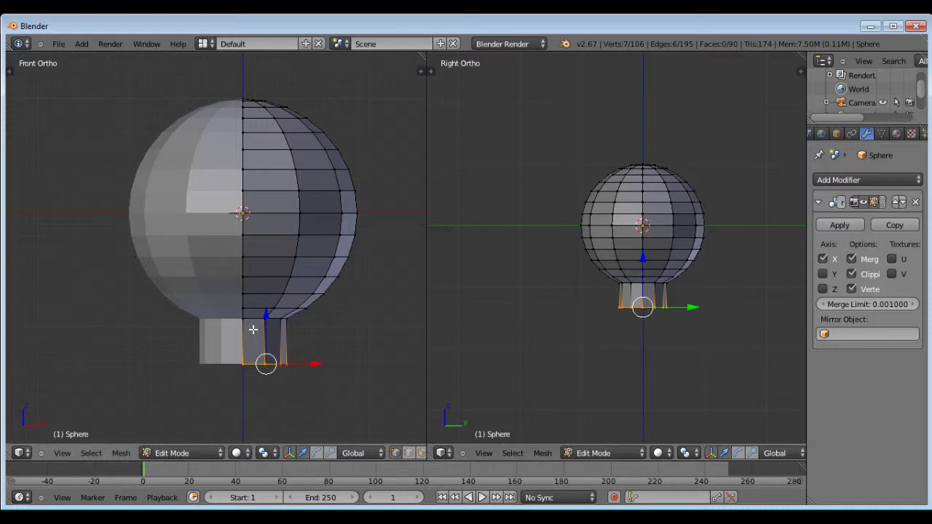
scroll(253, 330, "down", 3)
scroll(266, 181, "up", 2)
scroll(255, 300, "down", 1)
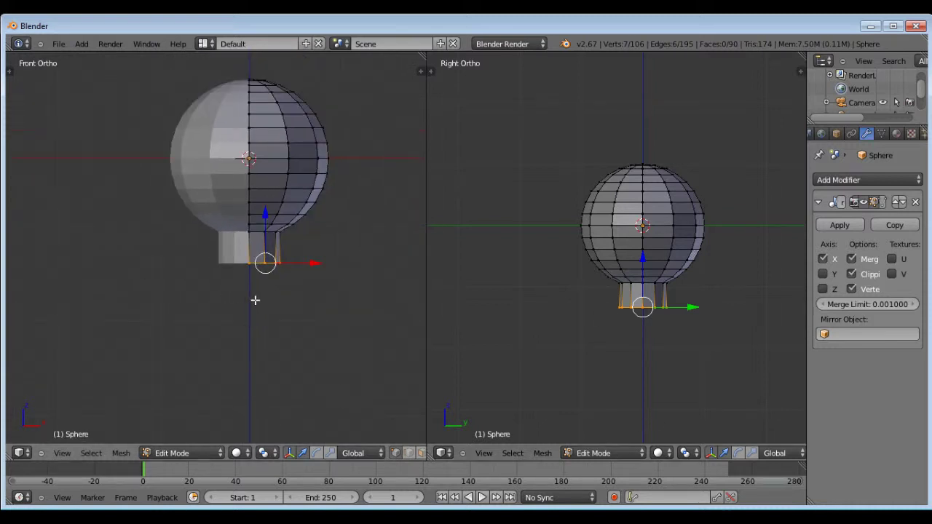
scroll(237, 297, "up", 1)
scroll(84, 308, "down", 1)
scroll(227, 303, "up", 1)
key("e")
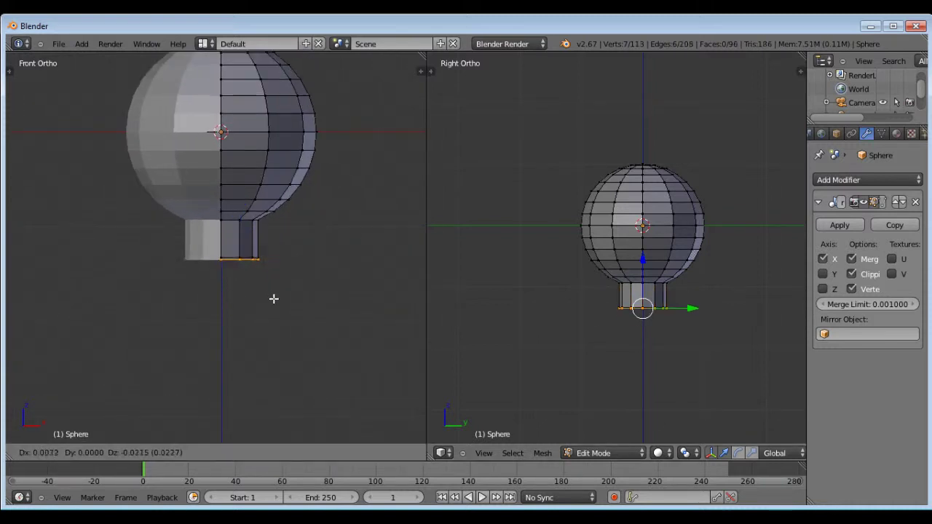
key("Escape")
middle_click_drag(297, 161, 193, 196)
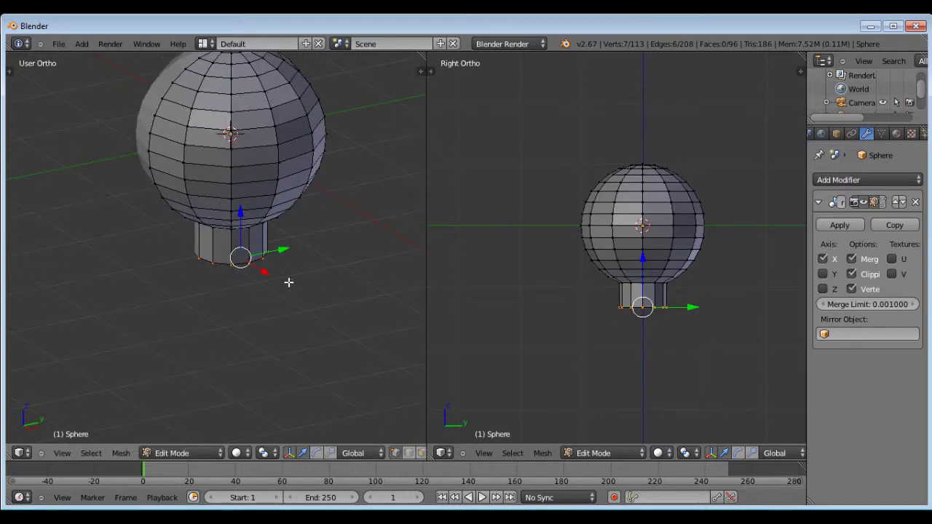
key("s")
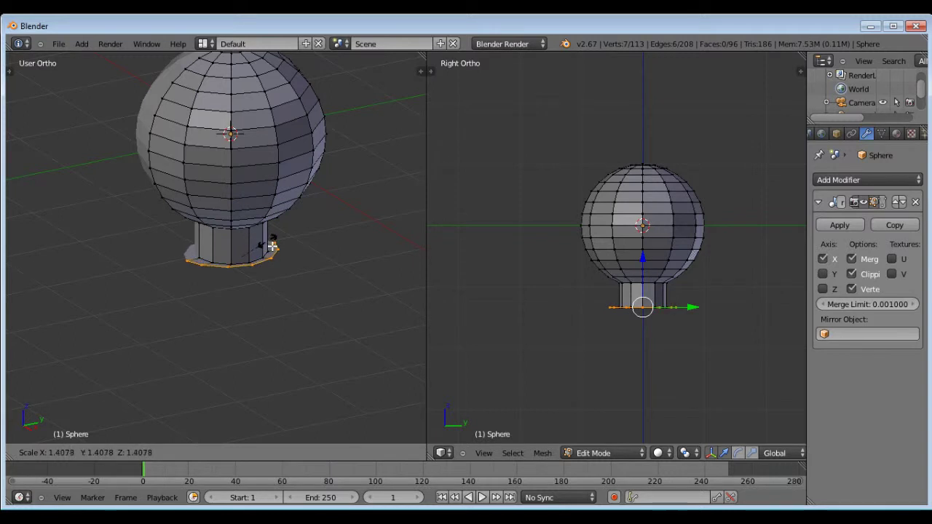
left_click(288, 247)
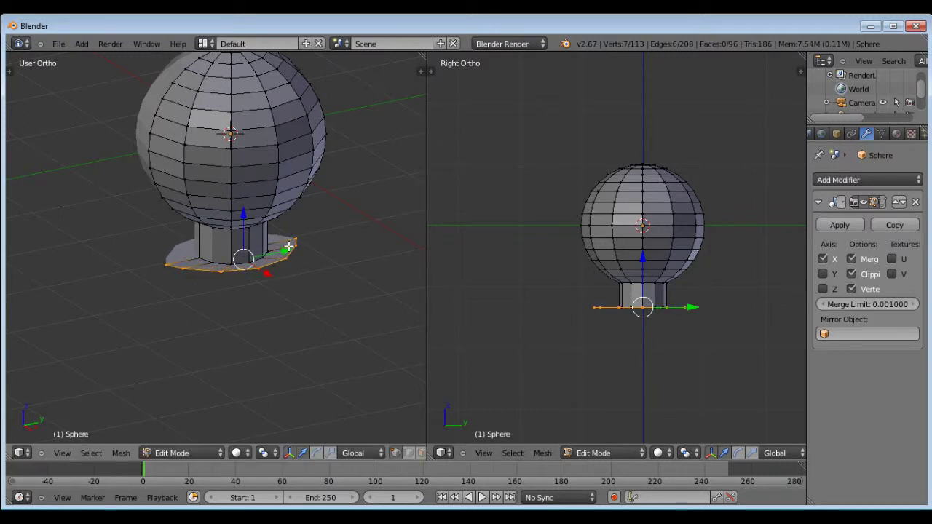
In front view, lower the flange's outer edge loop along Z by about 0.18 to form sloping shoulders.
middle_click_drag(281, 241, 344, 221)
key("KP_1")
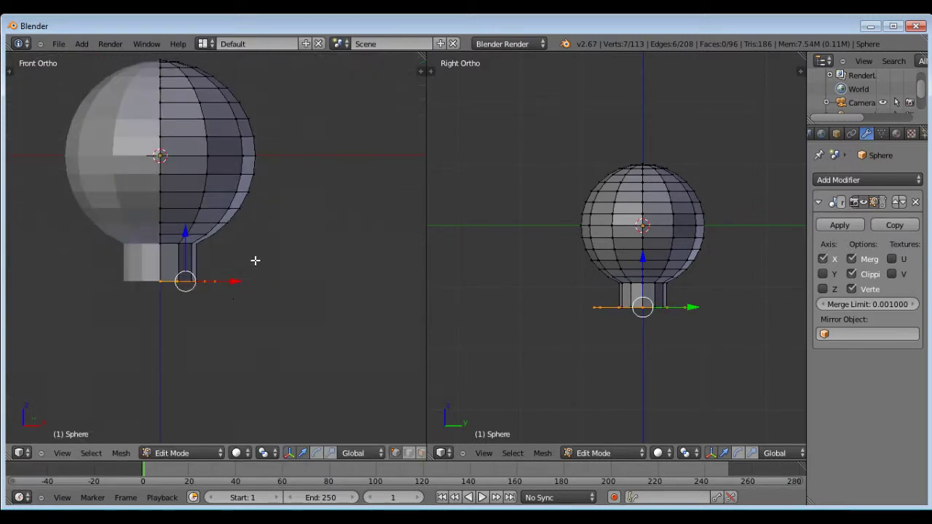
scroll(321, 192, "down", 2)
scroll(248, 246, "up", 2)
middle_click_drag(224, 245, 238, 225, "shift")
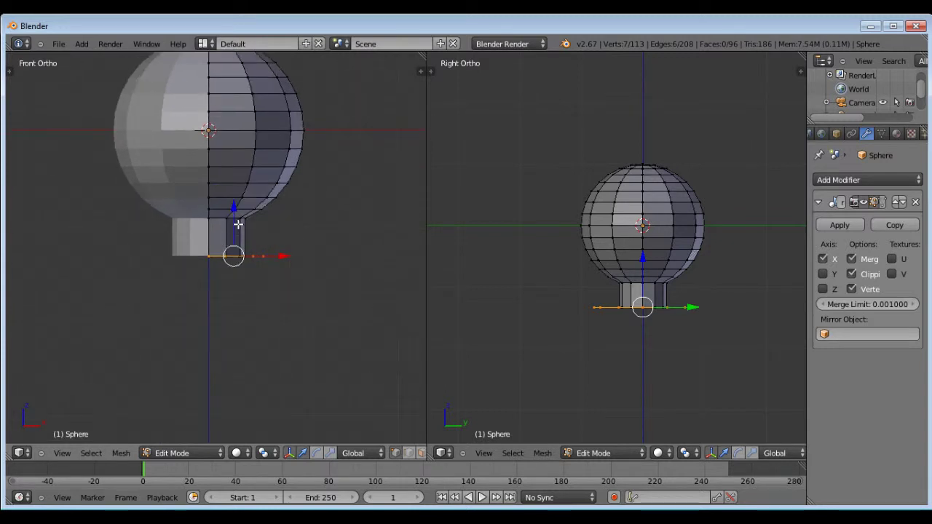
key("e")
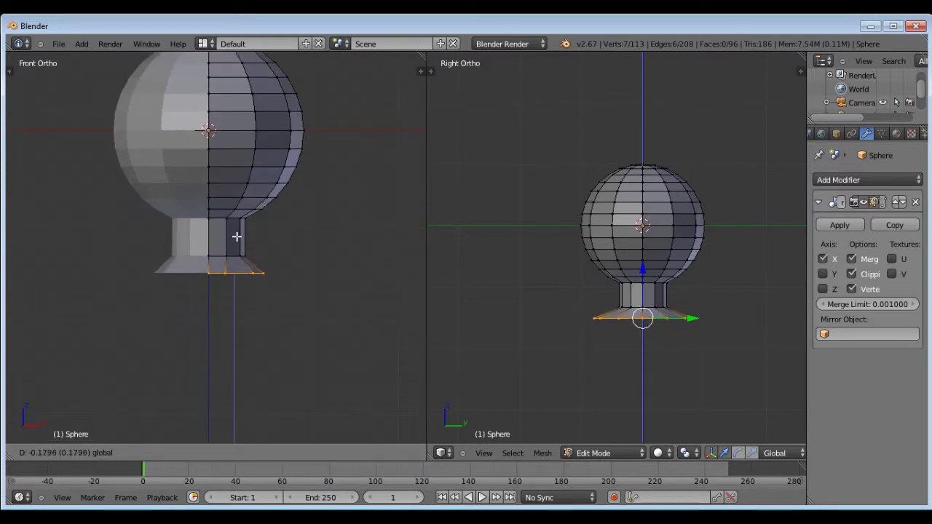
left_click(237, 237)
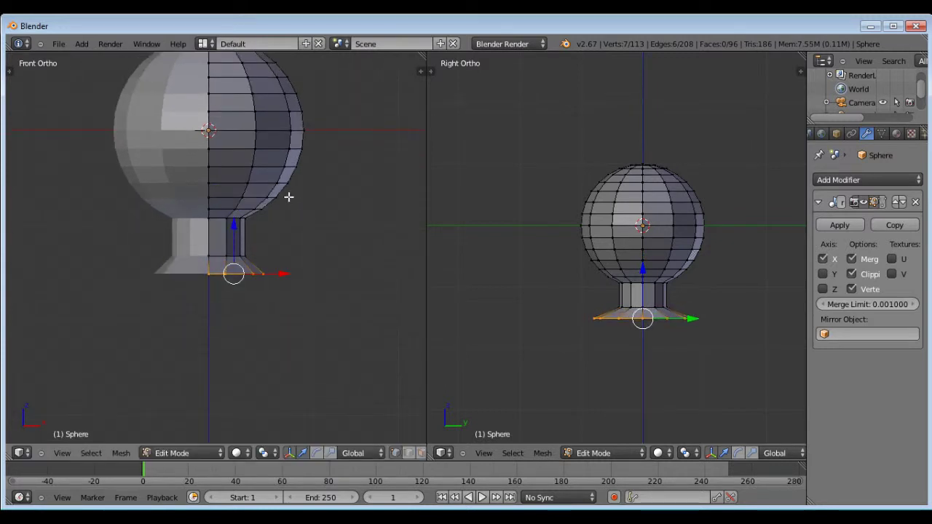
Scale the shoulder's outer edge loop up further to widen the shoulders.
key("s")
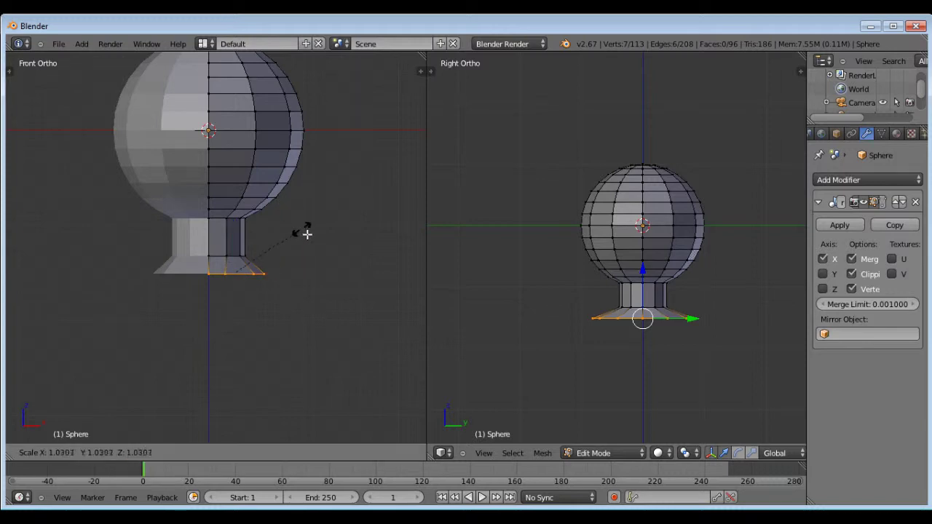
left_click(354, 240)
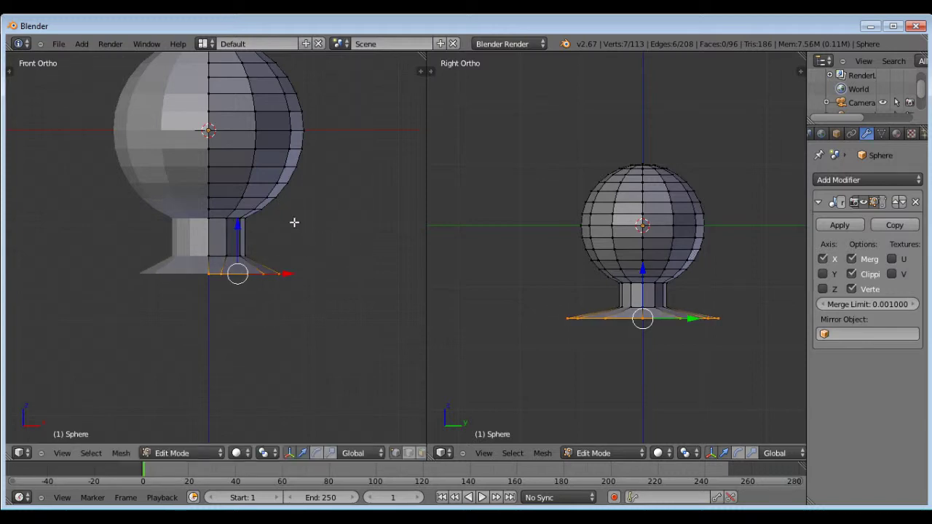
middle_click_drag(293, 223, 232, 225)
key("KP_1")
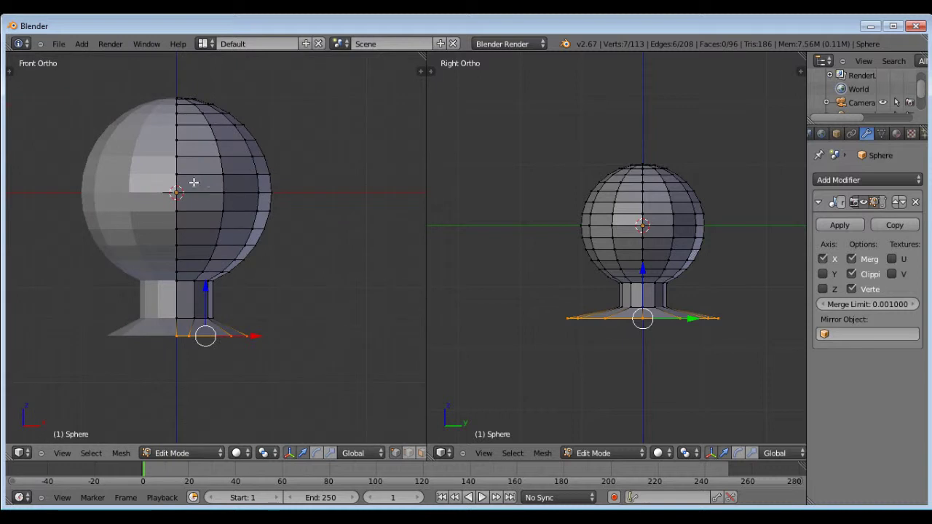
In the Right view, scale the shoulder's outer edge loop along Y by about 0.52 to narrow its depth.
scroll(195, 298, "up", 2)
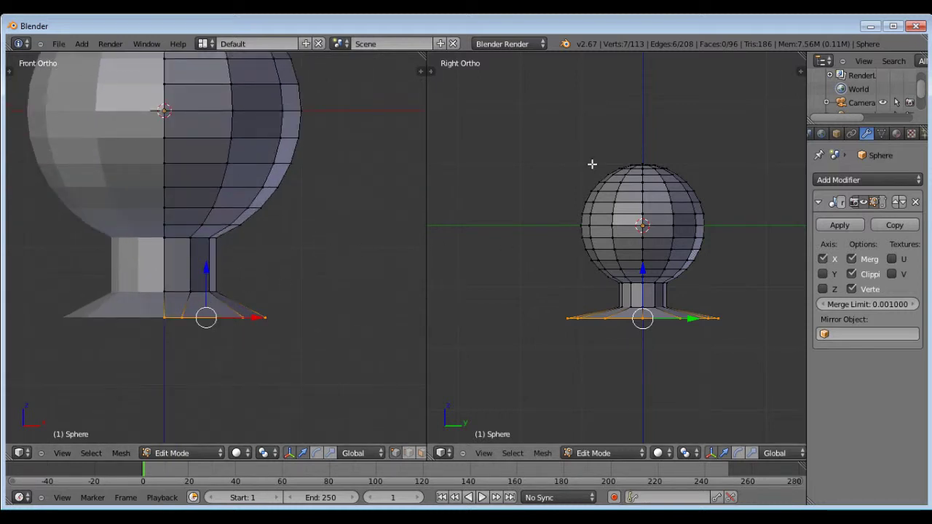
middle_click_drag(726, 333, 670, 295, "shift")
scroll(564, 294, "up", 1)
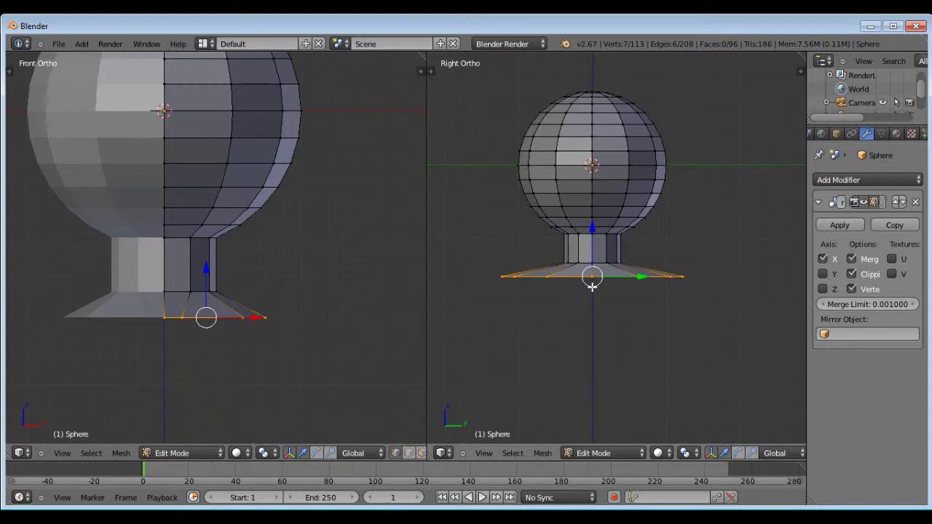
key("s")
key("y")
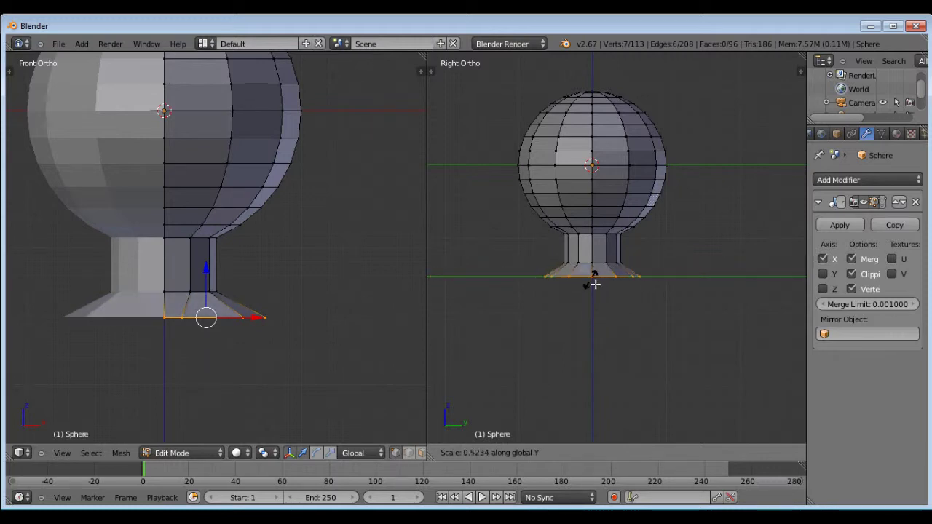
left_click(596, 285)
Extrude the shoulder's outer edge loop and move the new loop straight down along Z to form a torso.
middle_click_drag(610, 217, 608, 265)
key("KP_1")
scroll(589, 164, "down", 2)
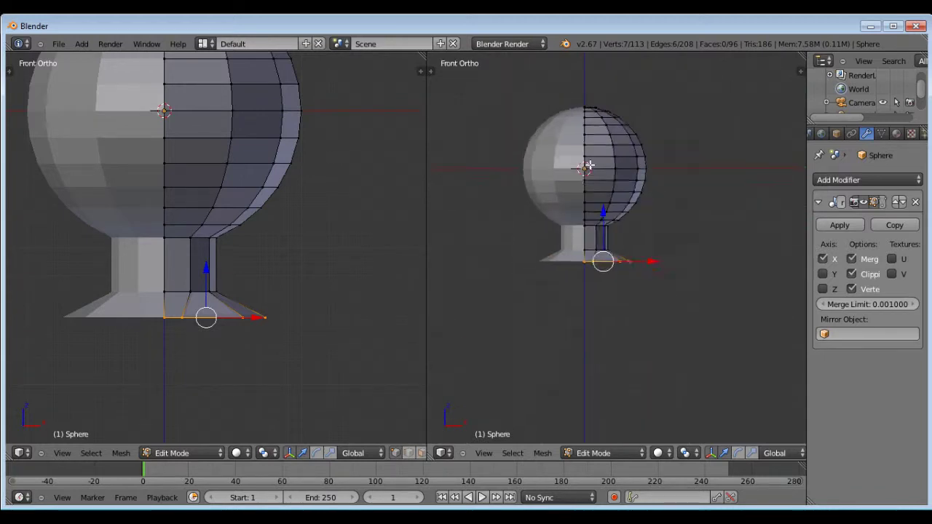
key("KP_3")
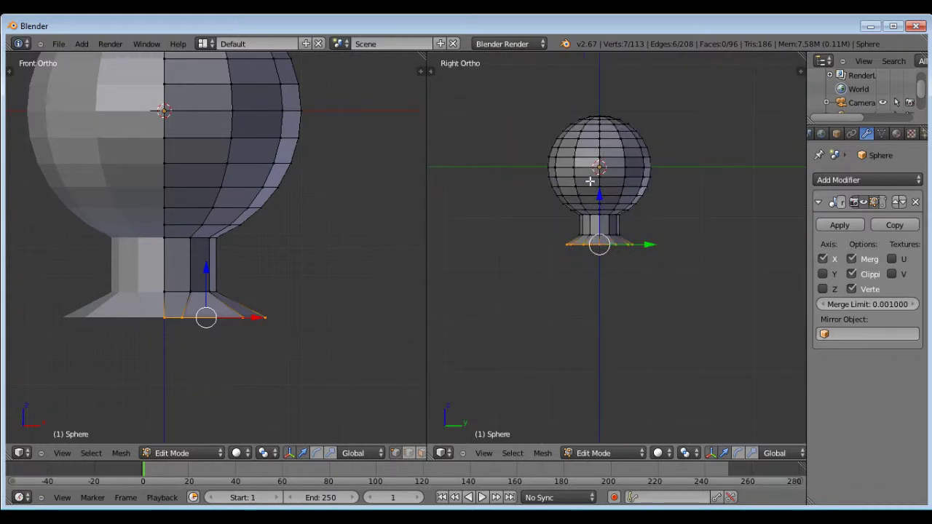
key("e")
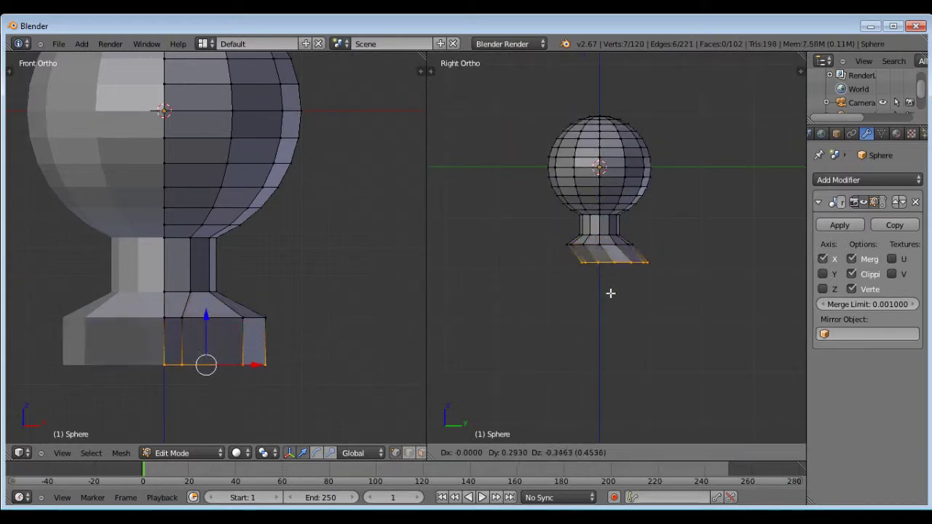
right_click(601, 302)
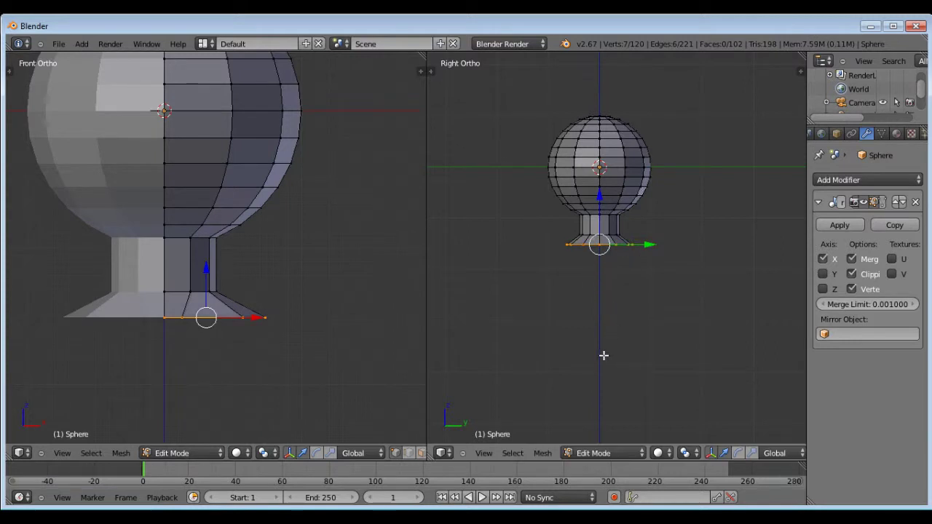
scroll(597, 234, "up", 2)
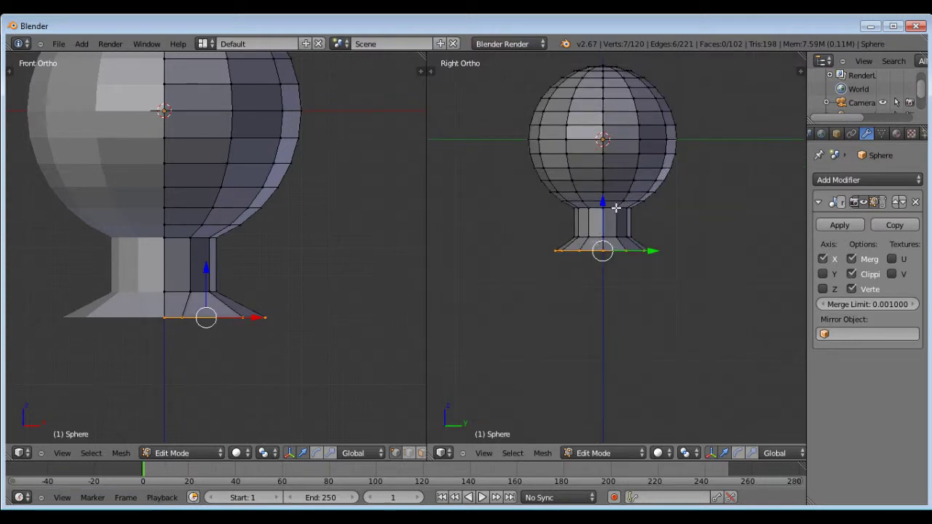
key("g")
key("z")
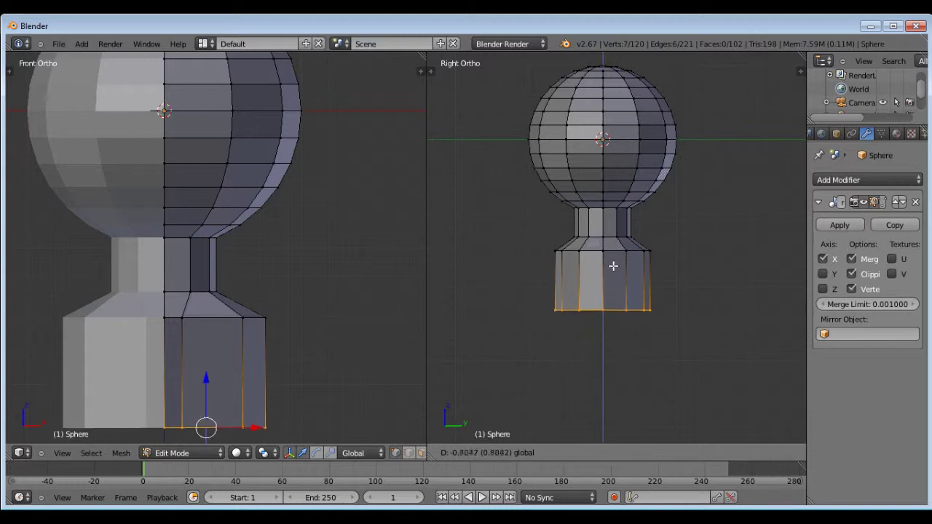
left_click(607, 312)
Lengthen the torso by moving its bottom edge loop down another 0.75 or so along Z.
scroll(623, 158, "down", 2)
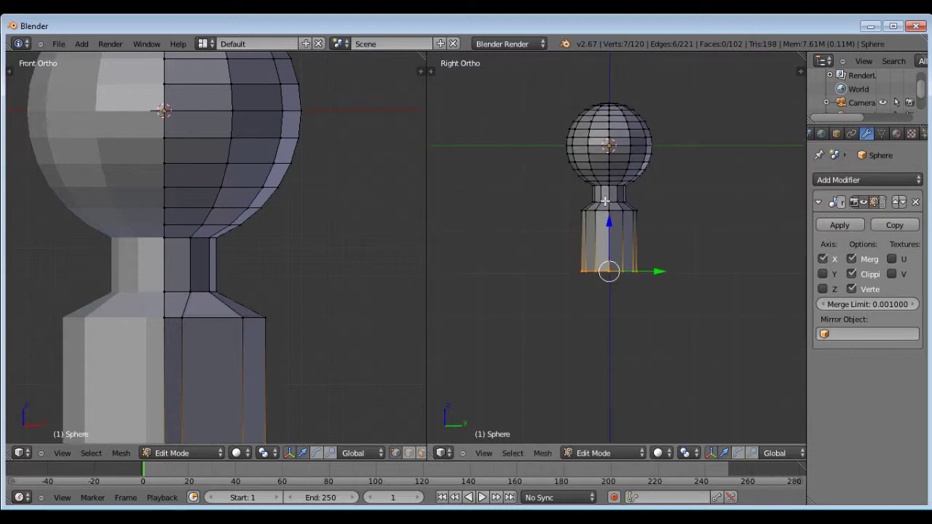
middle_click_drag(604, 201, 594, 172, "shift")
key("g")
key("z")
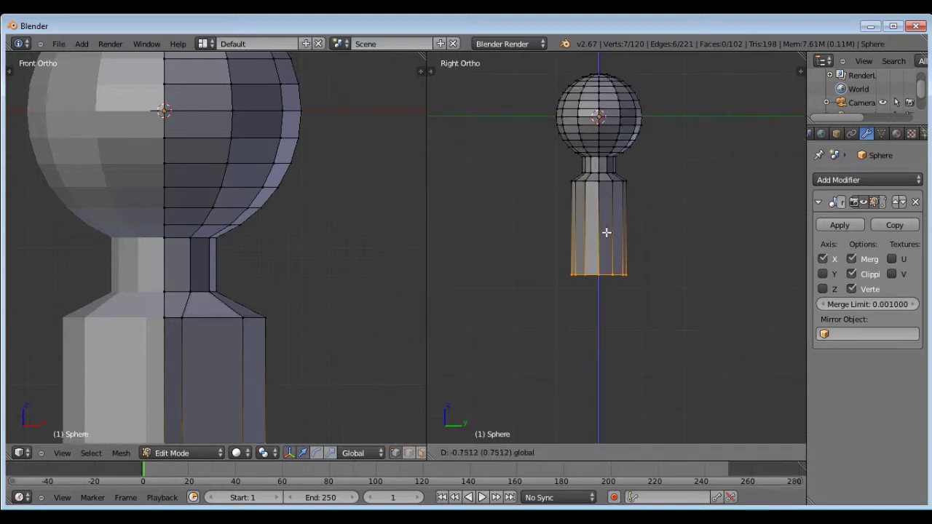
left_click(607, 232)
Examine the lengthened torso from the front and from an angle.
middle_click_drag(605, 226, 737, 252)
key("KP_1")
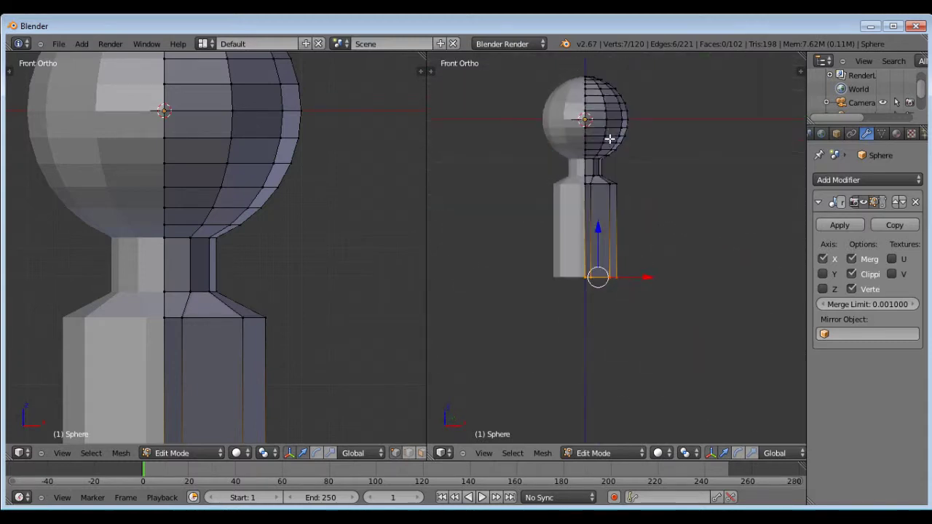
scroll(598, 121, "down", 2)
scroll(616, 118, "up", 3)
middle_click_drag(613, 222, 595, 238)
scroll(595, 183, "down", 2)
scroll(583, 210, "up", 4)
scroll(588, 143, "down", 3)
Select both vertices of the vertical torso edge beside the front centre line and move it outward along X.
middle_click_drag(604, 185, 621, 235)
scroll(598, 218, "up", 4)
scroll(590, 185, "up", 2)
right_click(579, 184)
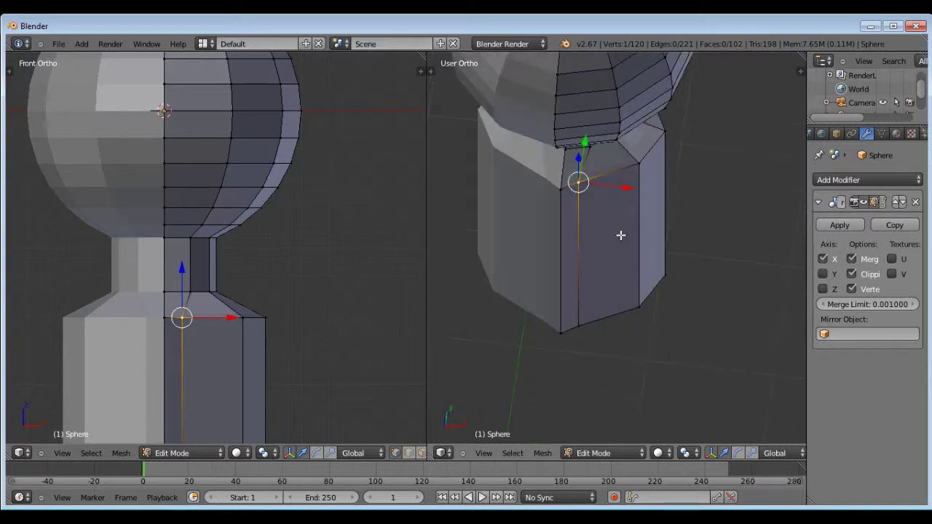
left_click_drag(630, 191, 649, 194)
right_click(650, 195)
right_click(592, 329, "shift")
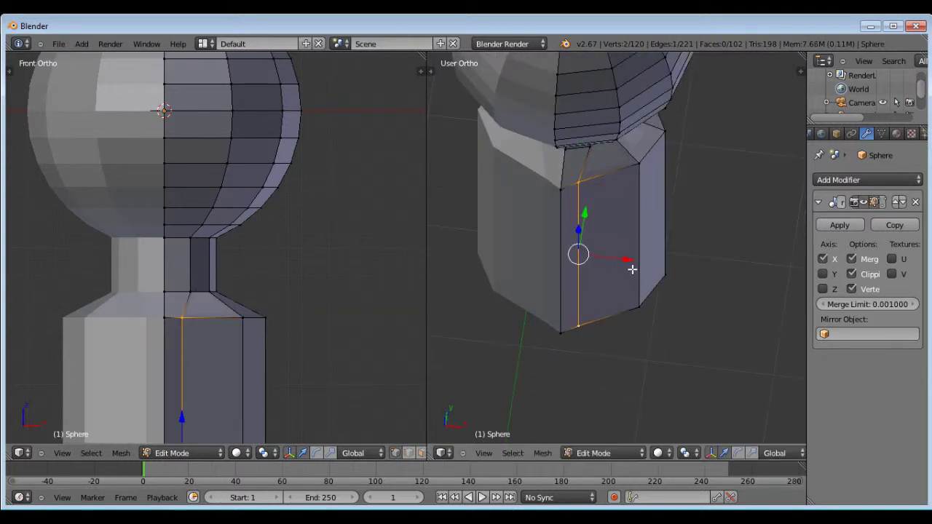
left_click_drag(632, 269, 661, 264)
middle_click_drag(661, 264, 624, 208)
scroll(529, 238, "down", 2)
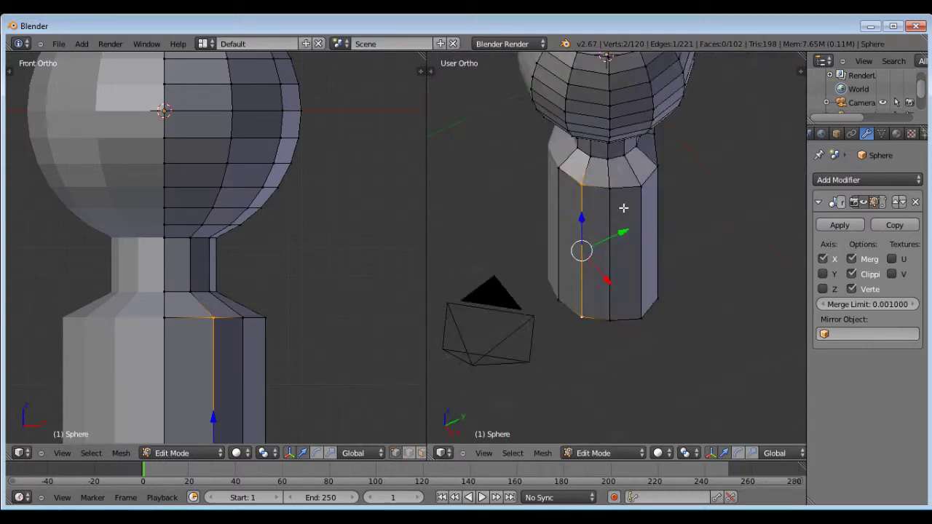
Select the next vertex outward on the shoulder edge and examine the torso in angled, front and right views.
right_click(624, 208)
scroll(328, 173, "down", 2)
scroll(332, 173, "down", 3)
scroll(329, 172, "up", 3)
middle_click_drag(329, 173, 129, 264)
scroll(324, 210, "up", 3)
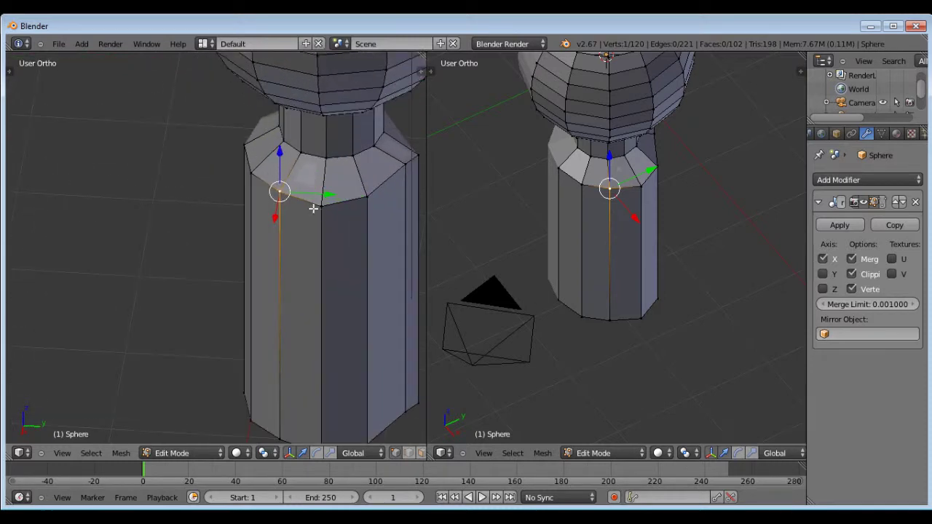
scroll(249, 179, "down", 2)
middle_click_drag(281, 197, 399, 256)
key("KP_1")
scroll(227, 142, "down", 4)
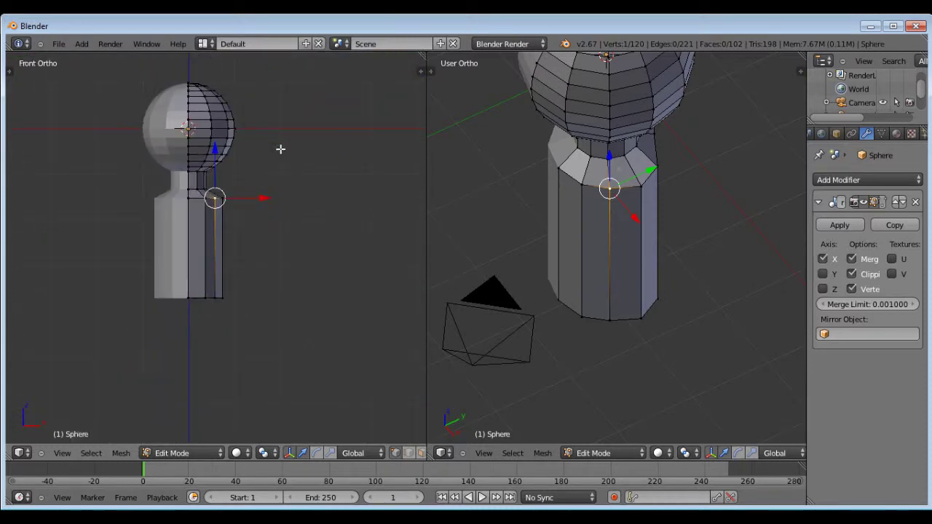
scroll(223, 268, "up", 2)
scroll(405, 208, "down", 2)
scroll(264, 268, "up", 2)
scroll(229, 264, "up", 1)
middle_click_drag(230, 262, 198, 284)
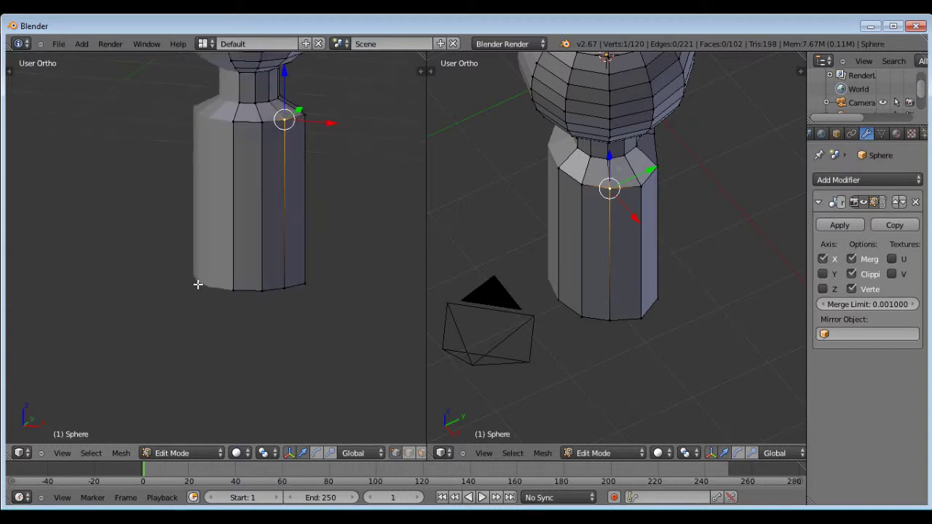
key("KP_1")
scroll(246, 140, "down", 3)
key("KP_3")
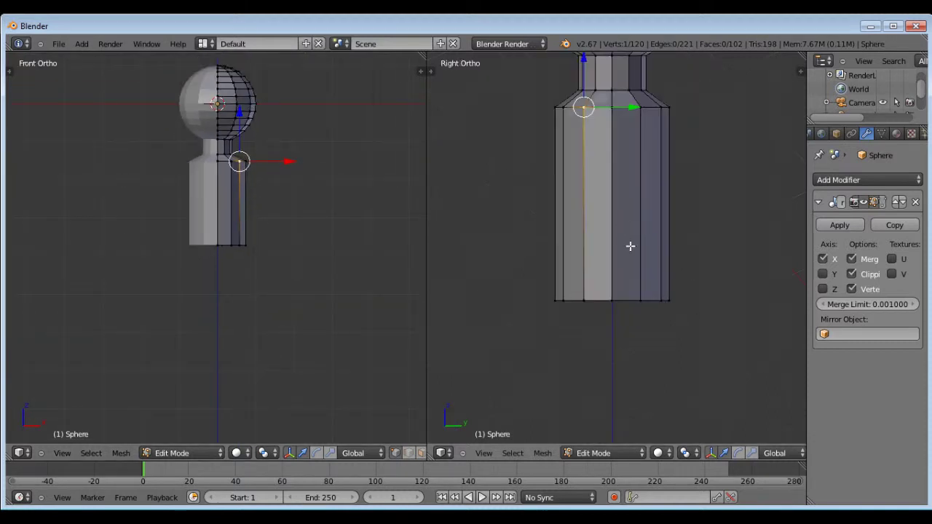
scroll(617, 163, "up", 3)
middle_click_drag(598, 134, 655, 147)
key("KP_1")
key("KP_3")
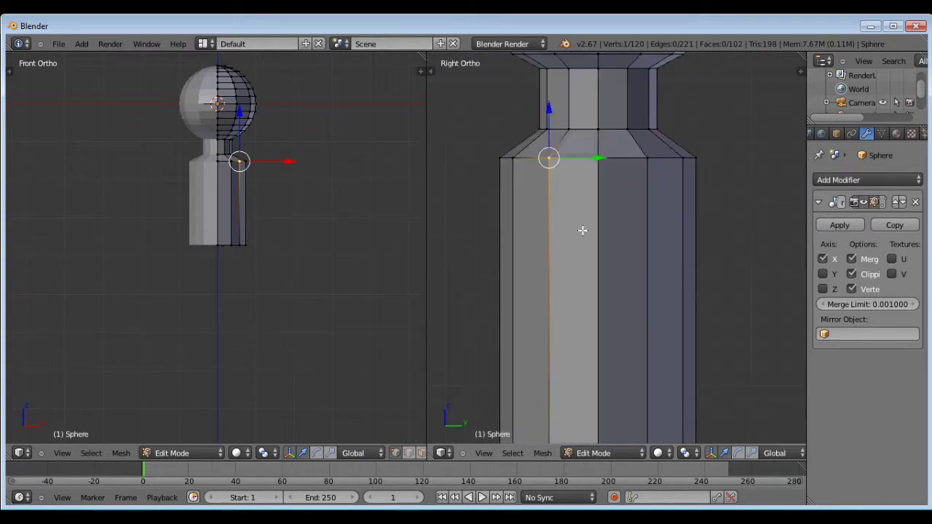
scroll(575, 246, "down", 3)
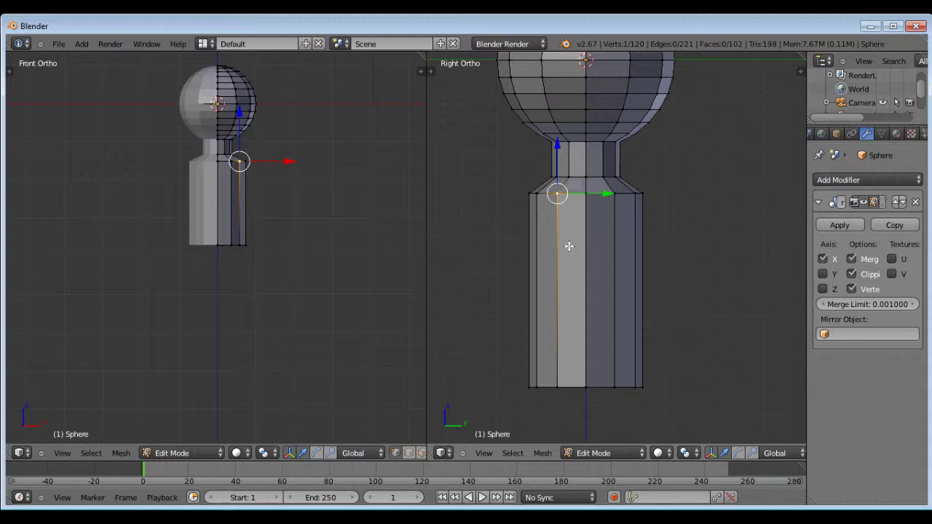
Add a horizontal loop cut around the torso and slide it up to roughly a quarter of the way below the shoulder edge.
key("ctrl+r")
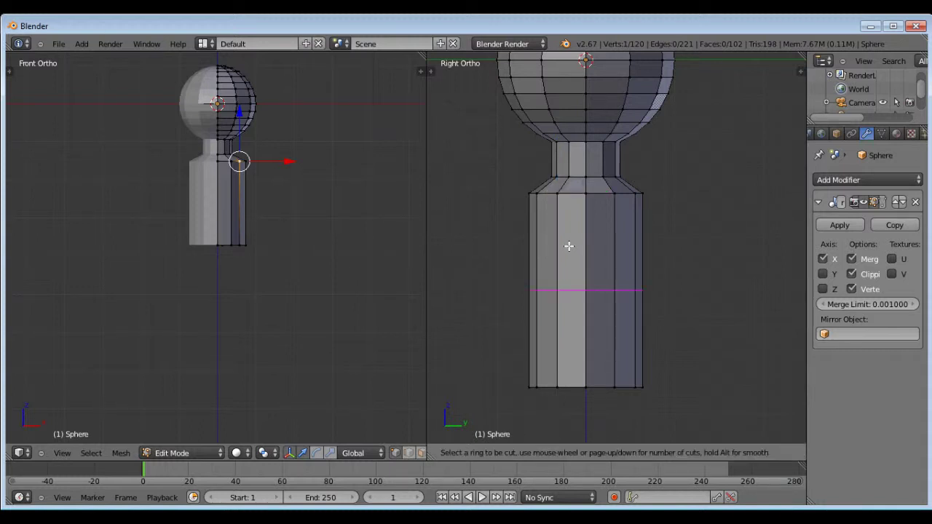
left_click(569, 246)
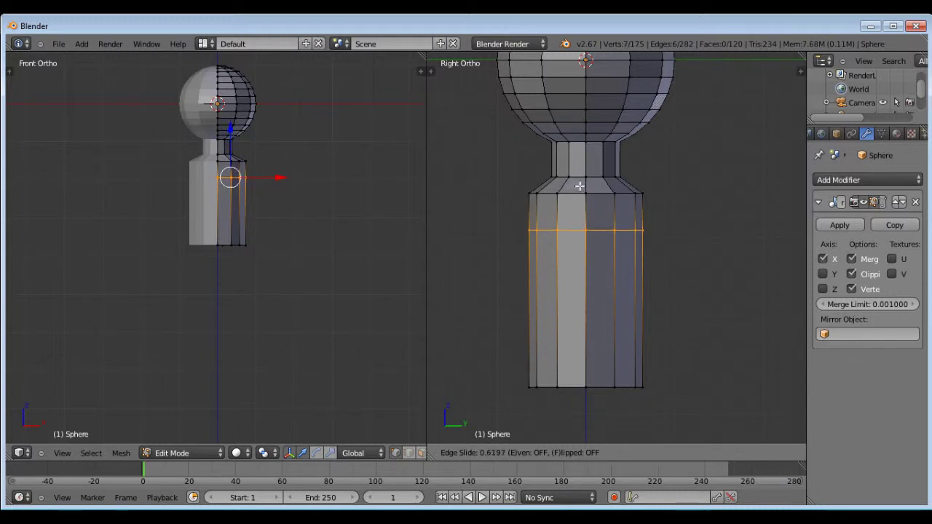
left_click(582, 194)
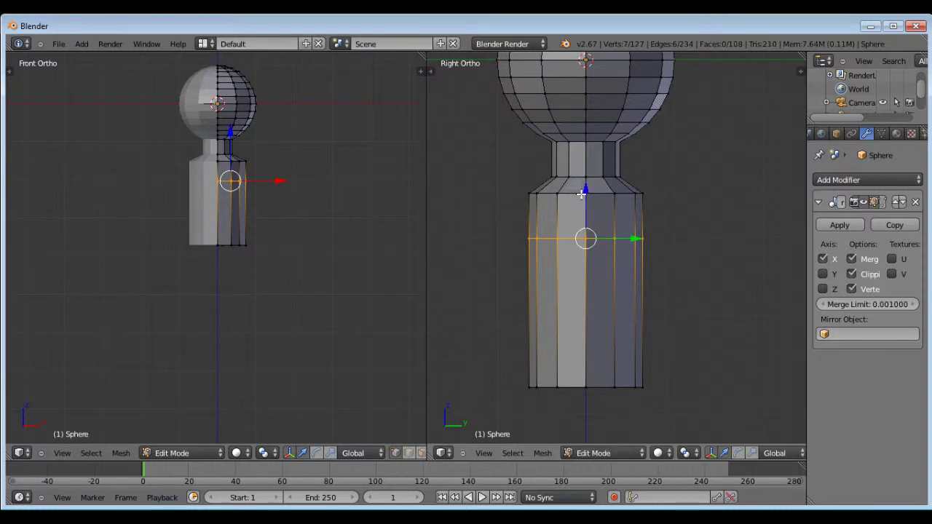
Delete the two side faces of the torso between the shoulder edge and the new loop to open an arm hole.
middle_click_drag(587, 162, 551, 173)
key("KP_1")
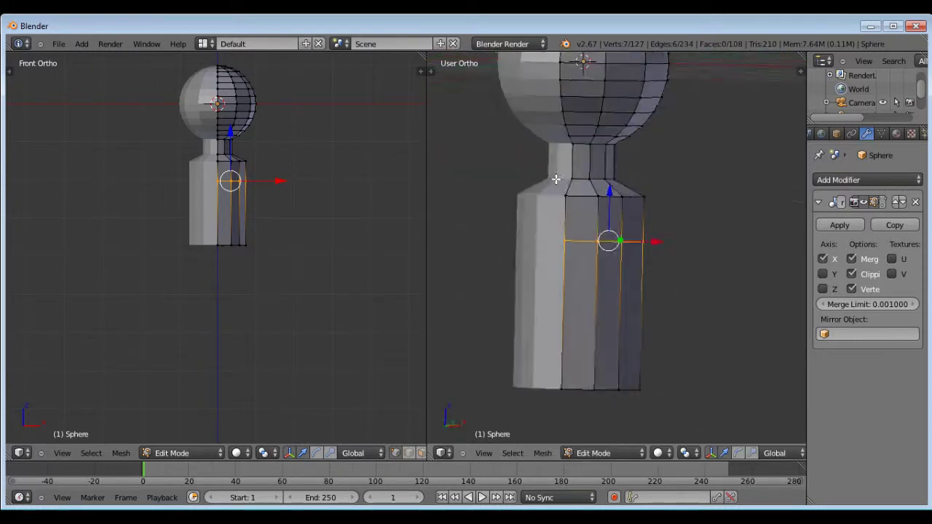
key("KP_3")
scroll(626, 230, "up", 2)
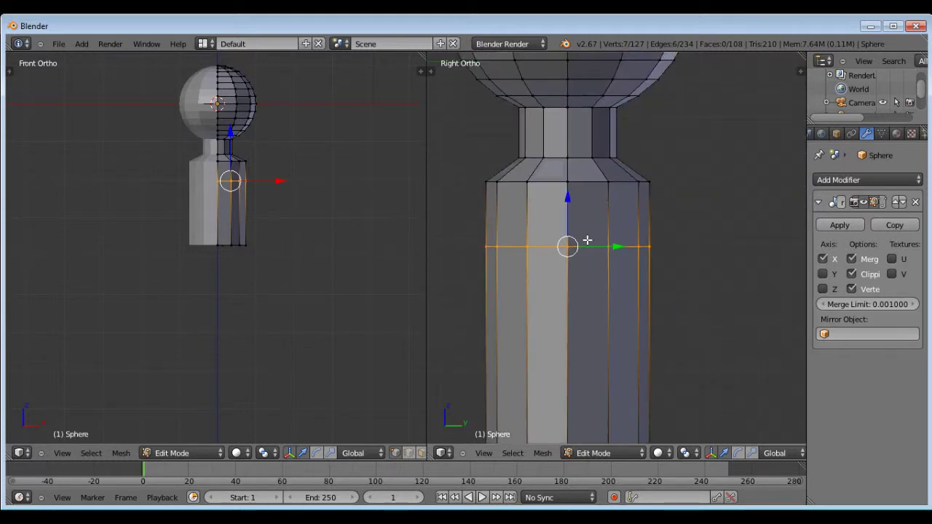
right_click(531, 183)
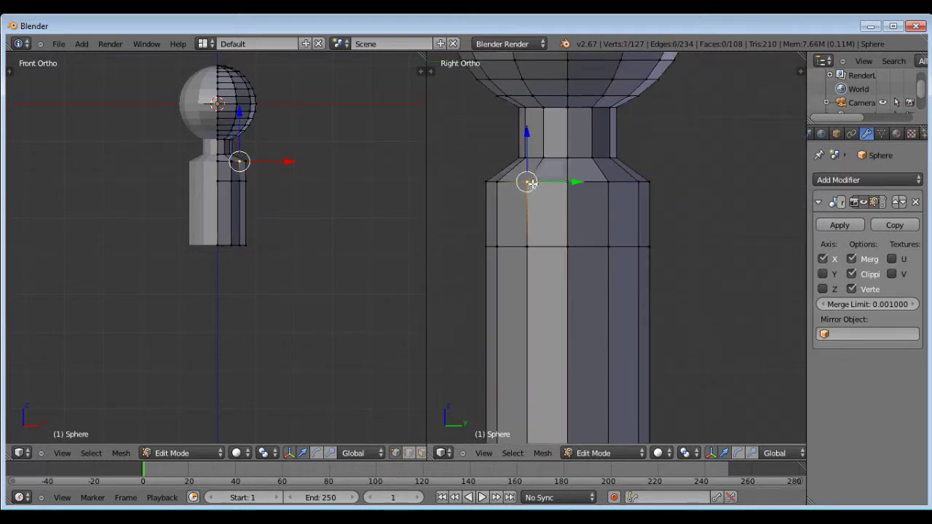
right_click(533, 251, "shift")
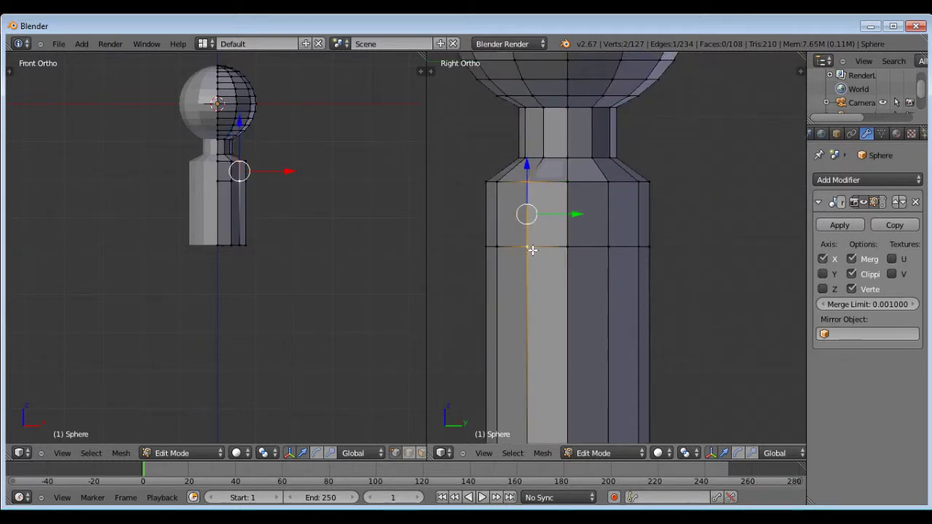
right_click(574, 193)
right_click(613, 250, "shift")
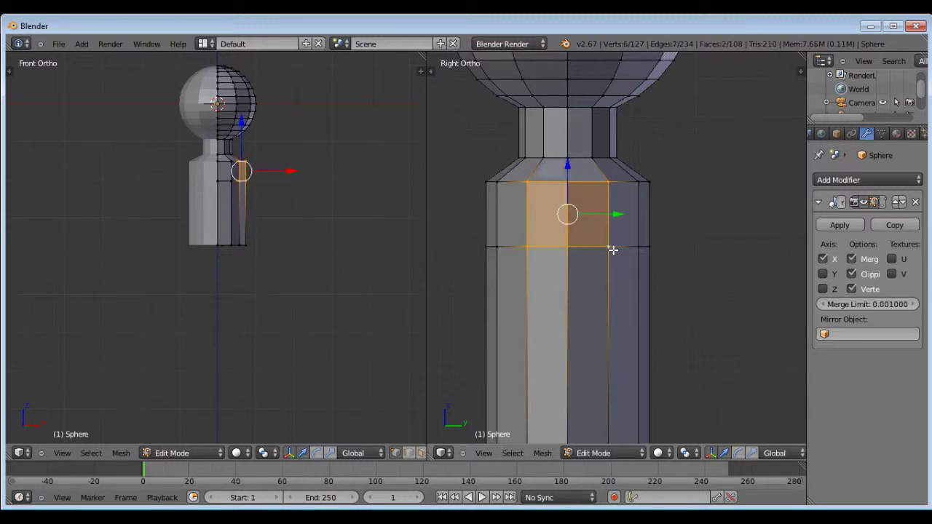
key("x")
left_click(579, 193)
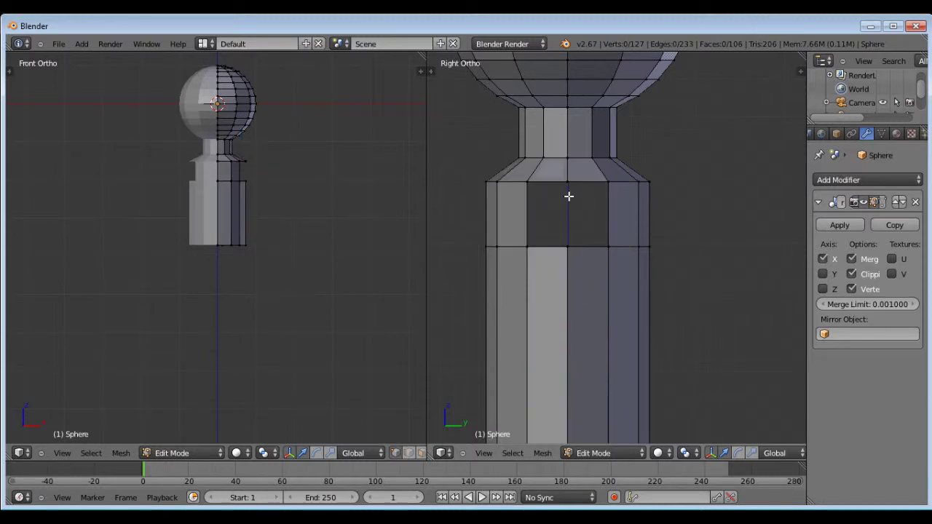
Select the edge loop around the arm hole, extrude it in place and scale it inward to about three quarters of its size.
middle_click_drag(569, 196, 584, 209)
scroll(610, 182, "down", 2)
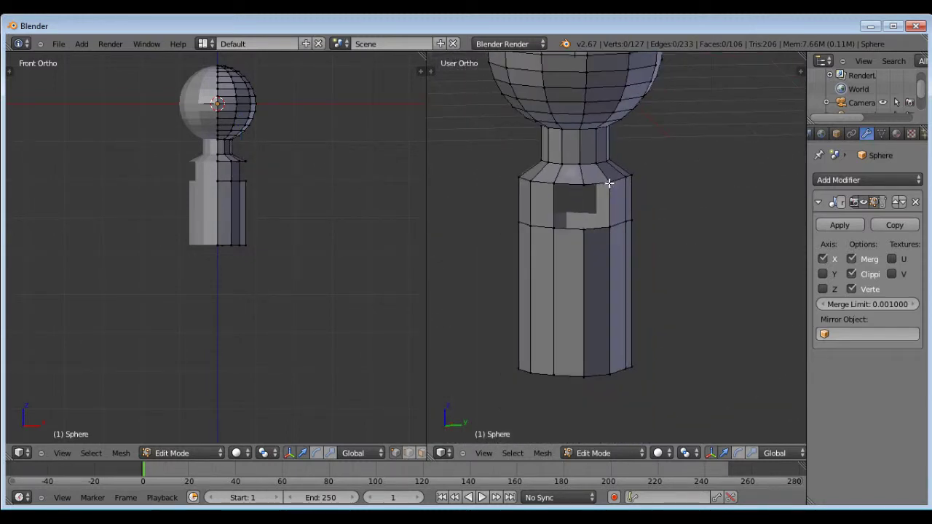
scroll(582, 182, "up", 3)
right_click(543, 183)
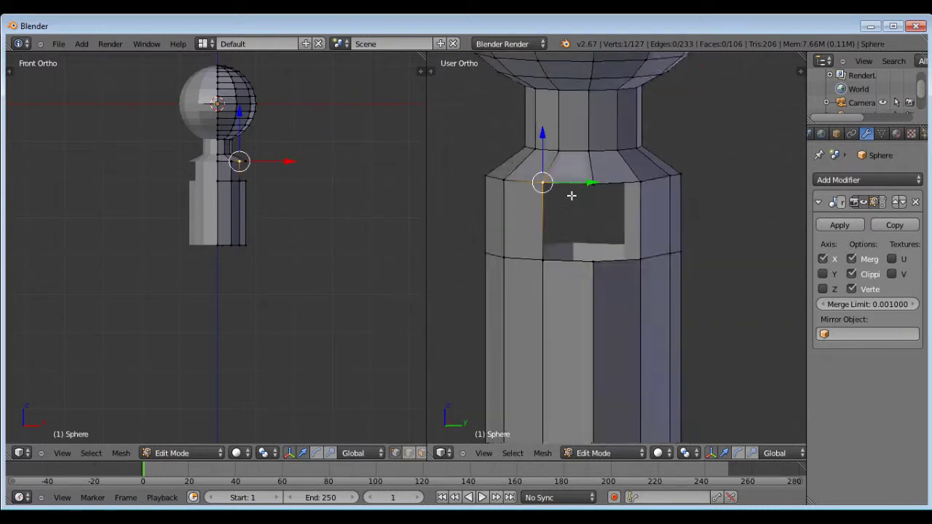
mouse_move(572, 195)
middle_mouse_down()
mouse_move(595, 214)
mouse_move(576, 190)
middle_mouse_up()
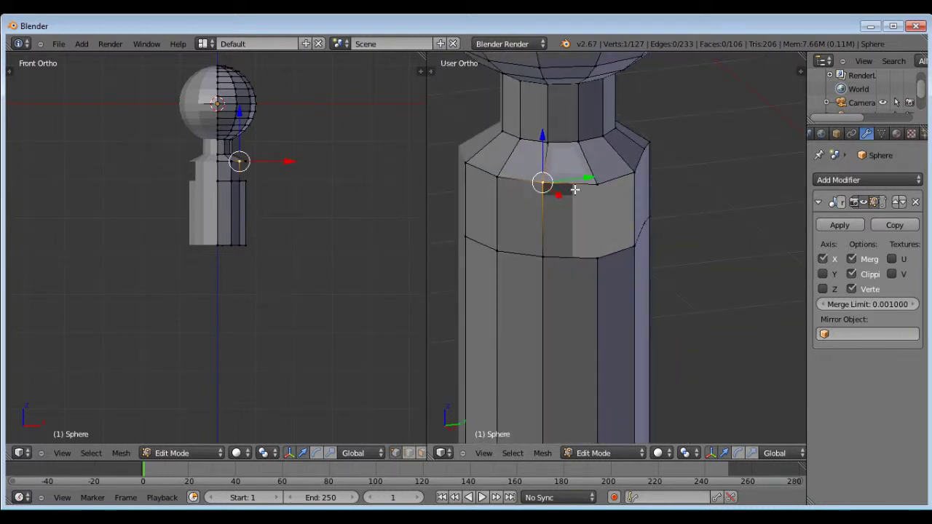
right_click(584, 173, "alt")
middle_click_drag(675, 176, 597, 211)
key("KP_3")
scroll(599, 169, "up", 1)
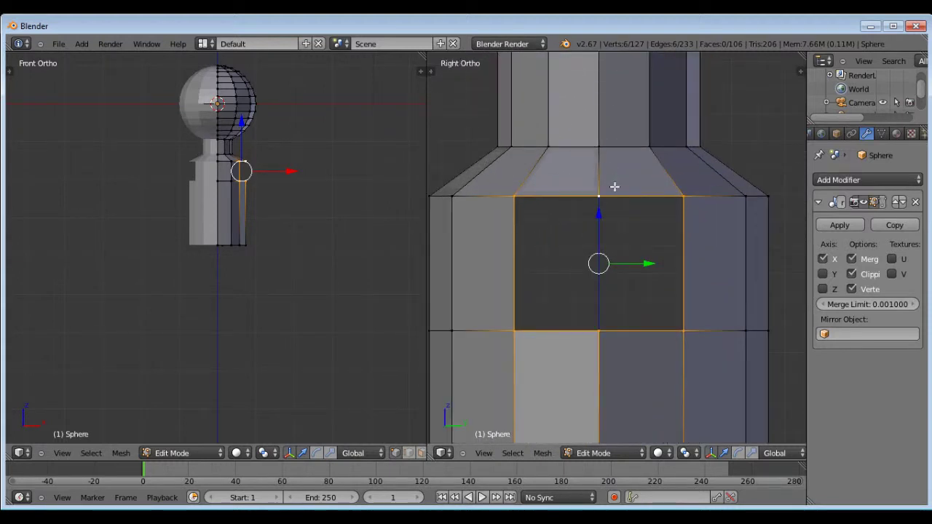
key("e")
right_click(625, 175)
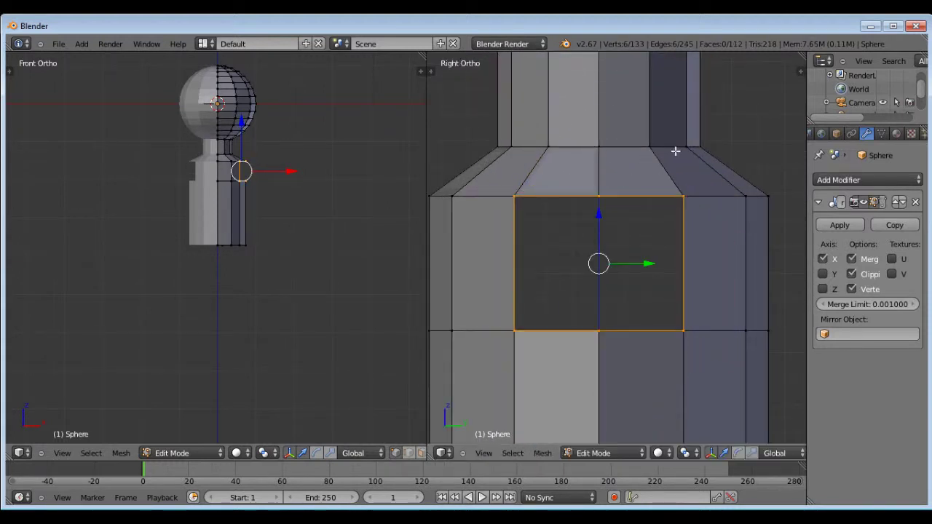
key("s")
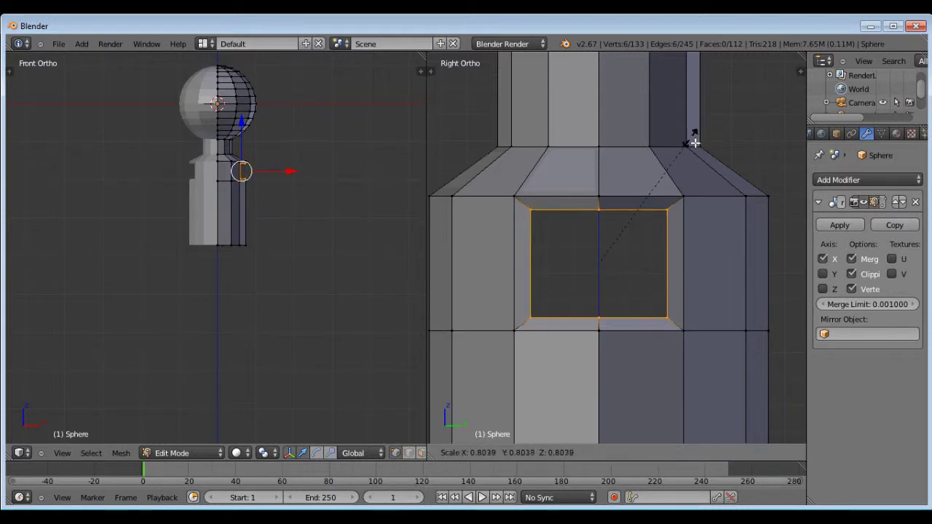
left_click(674, 144)
Examine the inset arm hole in right and angled views.
middle_click_drag(658, 181, 710, 203)
key("KP_3")
scroll(600, 216, "up", 4)
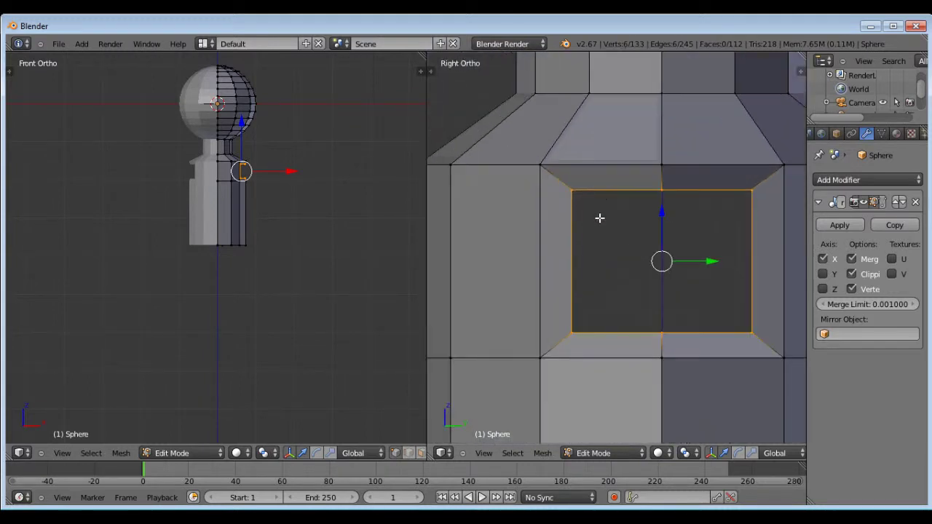
scroll(643, 206, "down", 5)
scroll(662, 206, "up", 2)
scroll(661, 206, "up", 1)
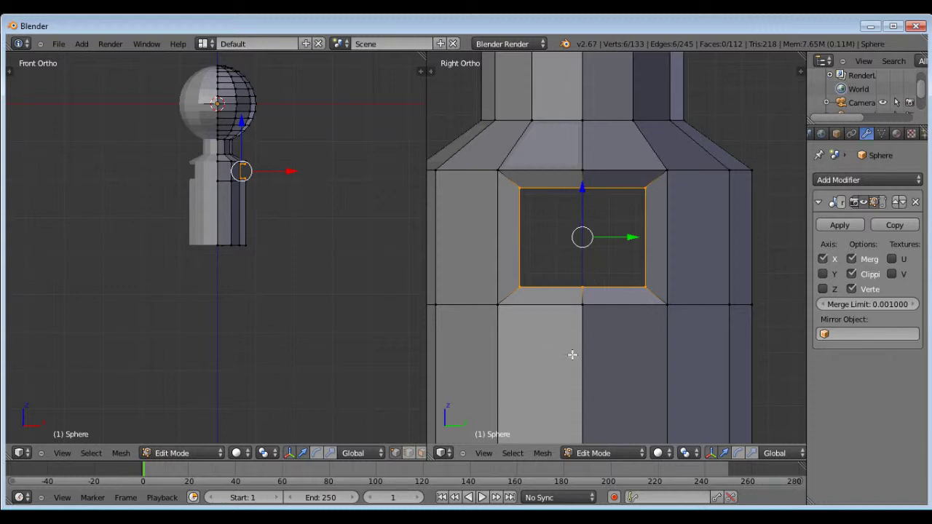
scroll(652, 397, "down", 2)
scroll(644, 313, "down", 4)
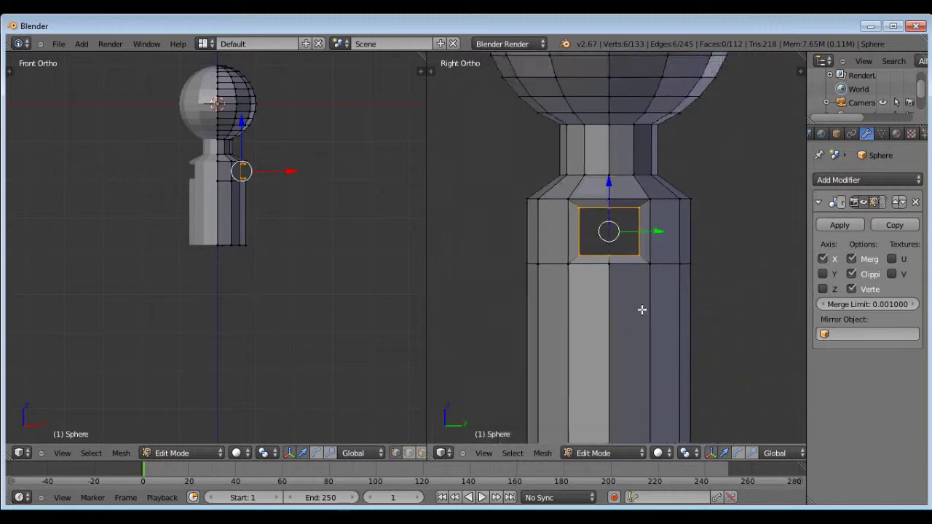
scroll(634, 310, "up", 4)
middle_click_drag(658, 223, 636, 242)
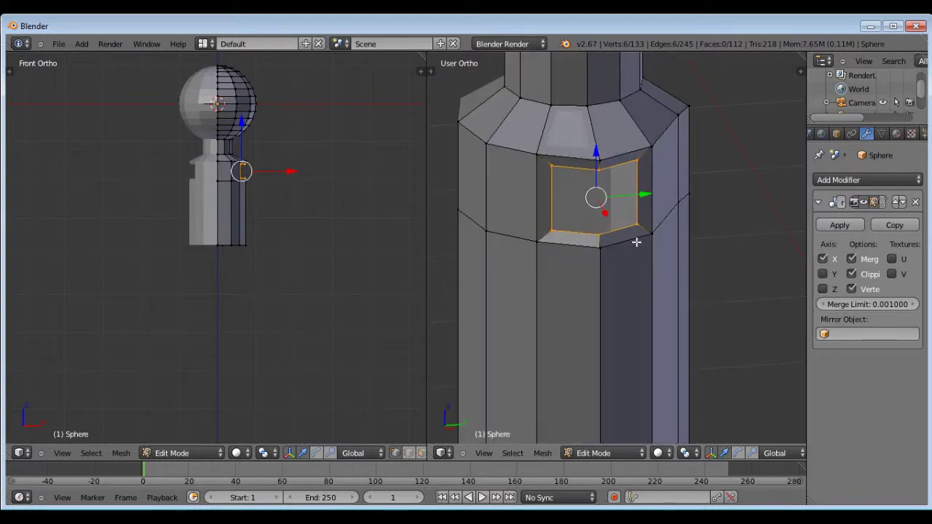
Round the inner edge loop of the arm hole with the To Sphere transform in the right view.
key("KP_3")
left_click(542, 453)
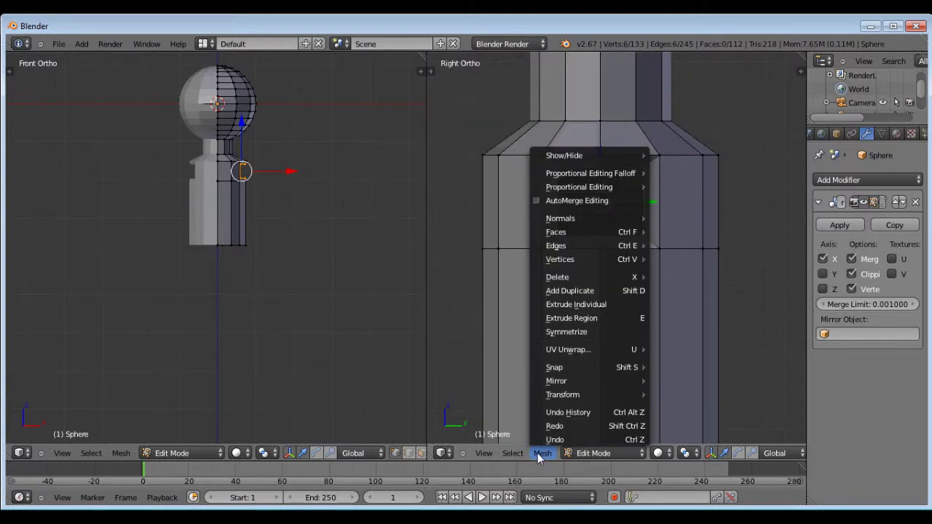
mouse_move(594, 397)
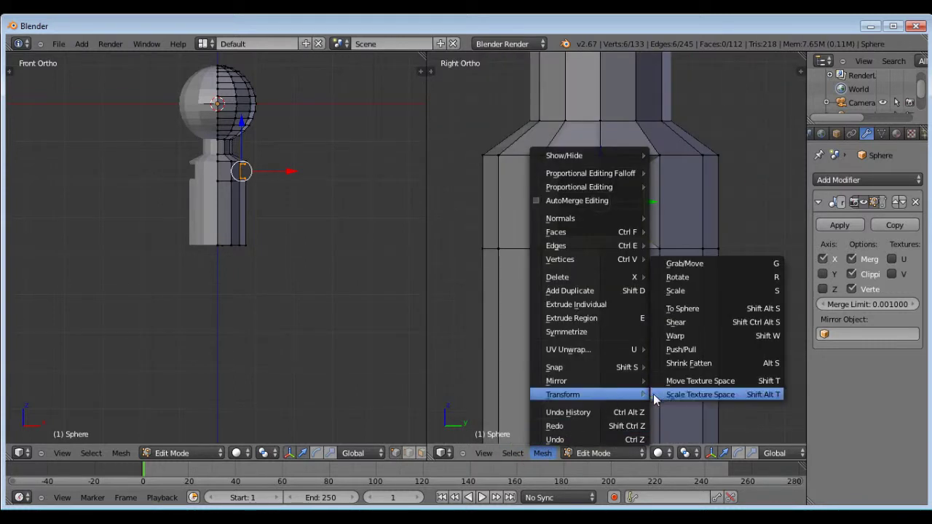
left_click(706, 311)
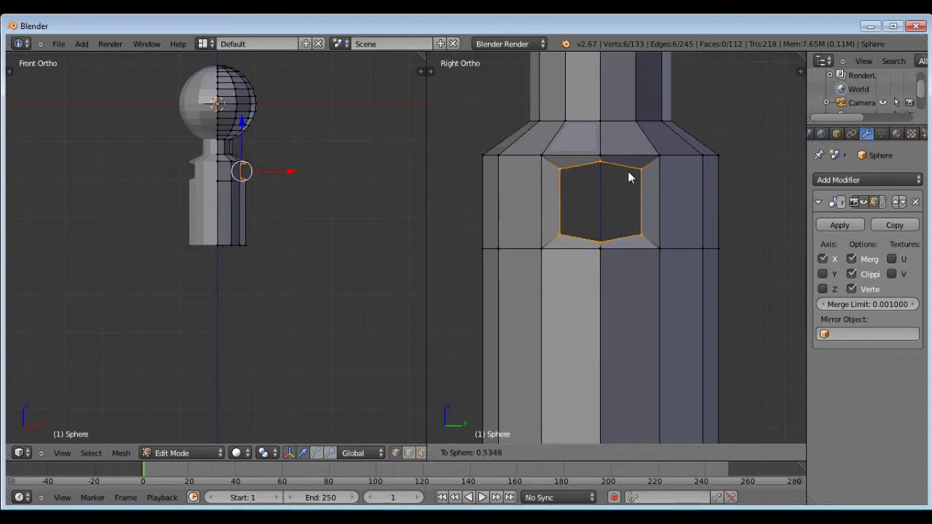
left_click(697, 162)
Examine the rounded arm hole at an angle and from the right and front.
middle_click_drag(700, 167, 698, 220)
key("KP_3")
scroll(692, 215, "down", 2)
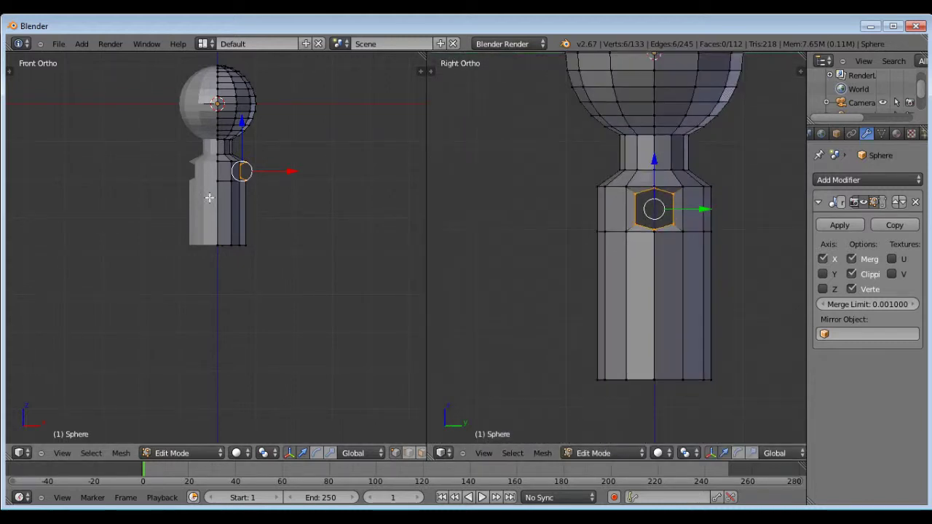
scroll(199, 185, "down", 1)
scroll(116, 109, "up", 2)
scroll(168, 290, "down", 2)
scroll(204, 282, "up", 2)
scroll(277, 208, "up", 2)
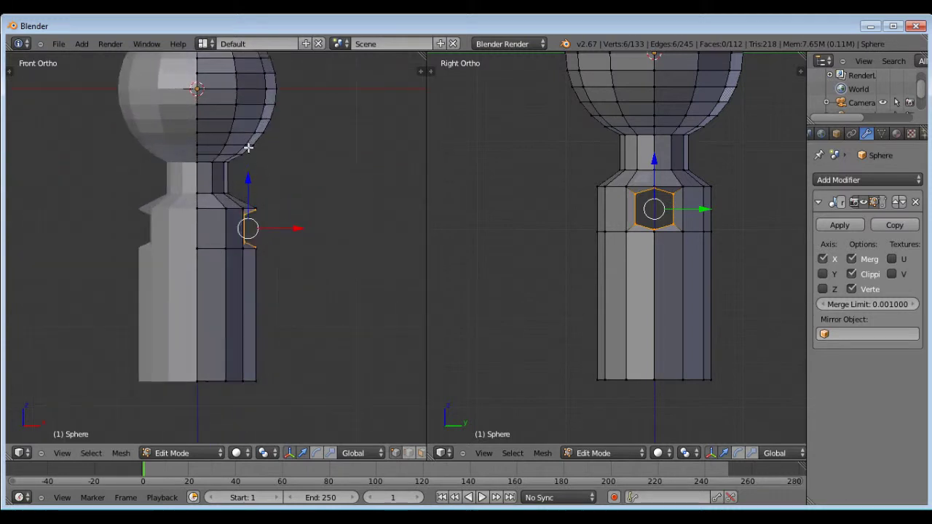
scroll(249, 146, "down", 1)
scroll(297, 267, "up", 1)
scroll(277, 318, "down", 2)
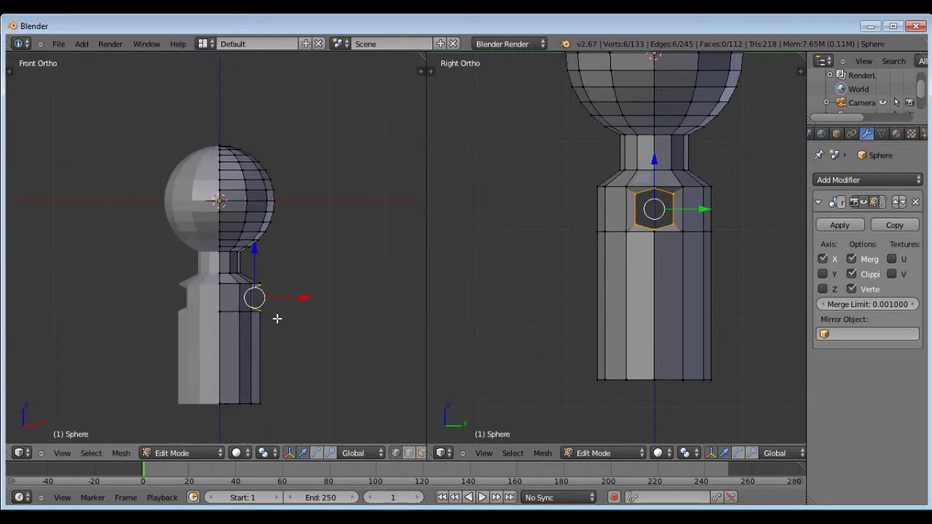
Move the arm hole's inner loop outward along X and flatten it by scaling it to 0 along X.
scroll(280, 308, "up", 5)
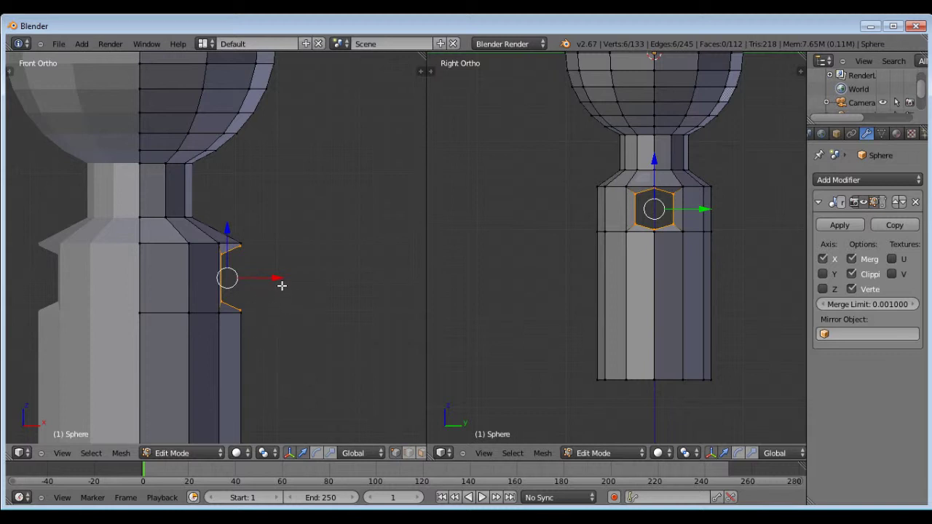
left_click_drag(281, 286, 298, 288)
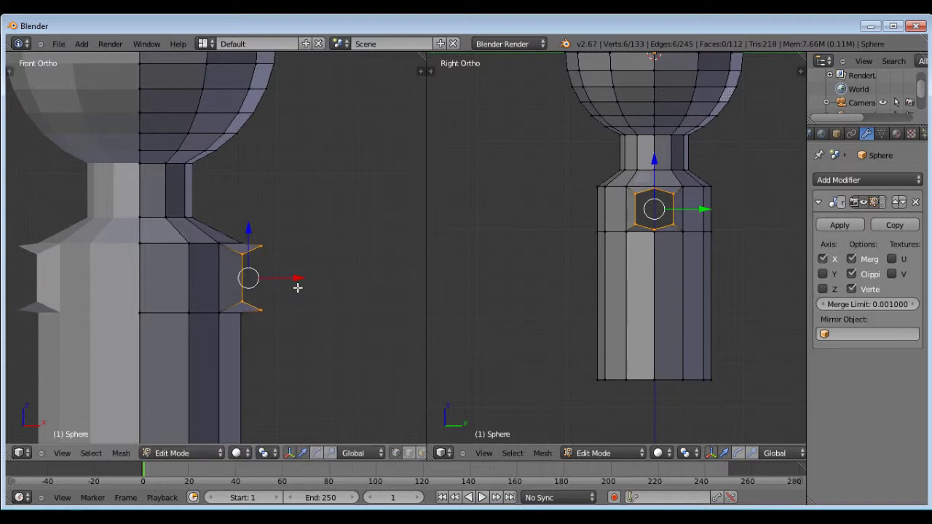
key("s")
key("x")
key("0")
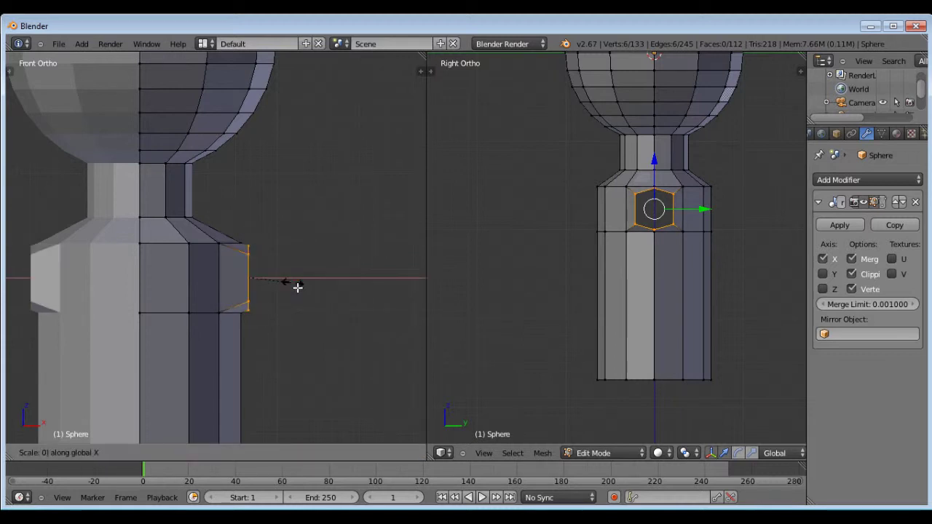
key("Return")
Examine the flattened arm hole and its mirrored side from an angle and from the front.
middle_click_drag(297, 288, 316, 340)
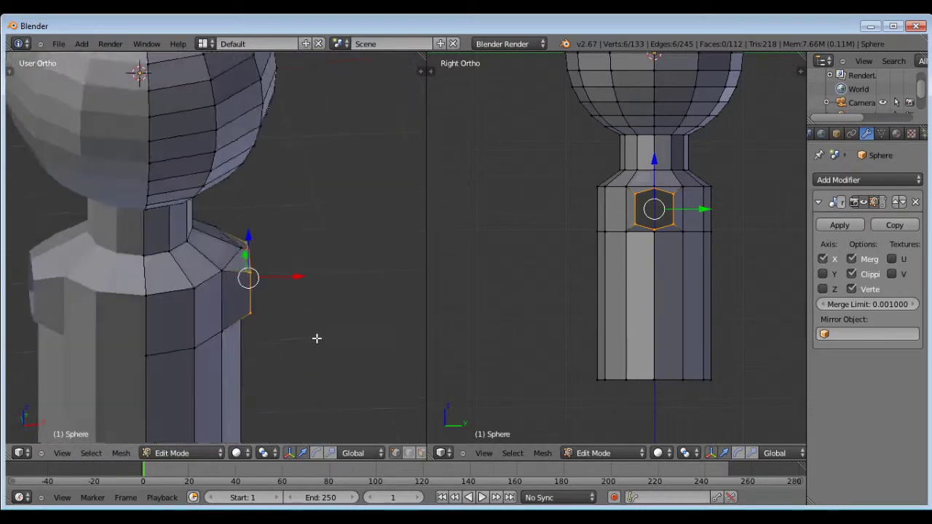
scroll(318, 335, "down", 5)
key("KP_1")
scroll(118, 172, "down", 2)
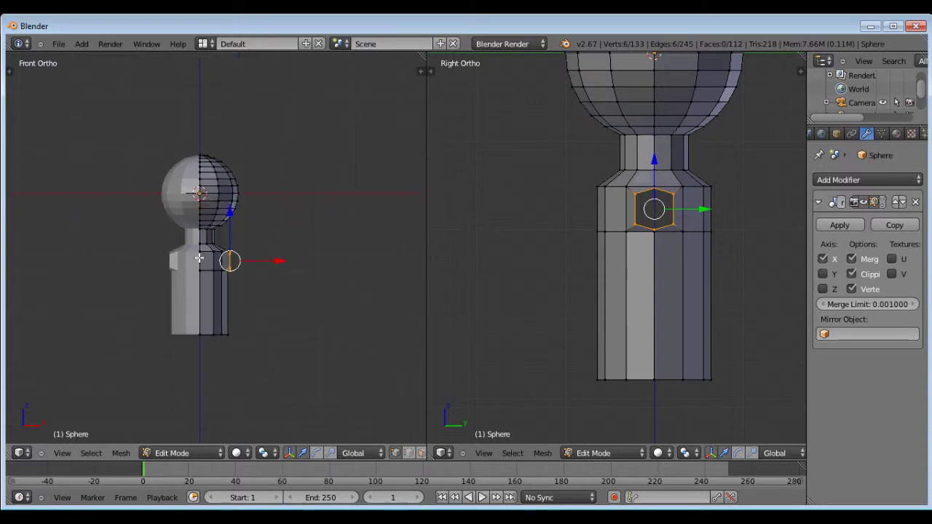
scroll(232, 316, "up", 3)
scroll(168, 218, "up", 1)
scroll(305, 206, "down", 2)
scroll(207, 191, "up", 3)
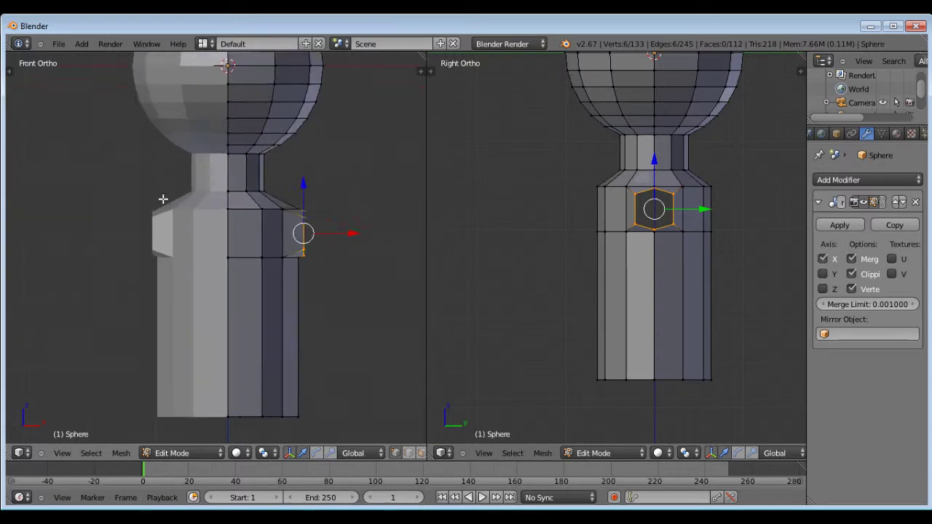
scroll(159, 191, "down", 1)
mouse_move(284, 206)
middle_mouse_down()
mouse_move(212, 243)
mouse_move(161, 177)
mouse_move(291, 212)
middle_mouse_up()
key("KP_1")
scroll(223, 281, "down", 2)
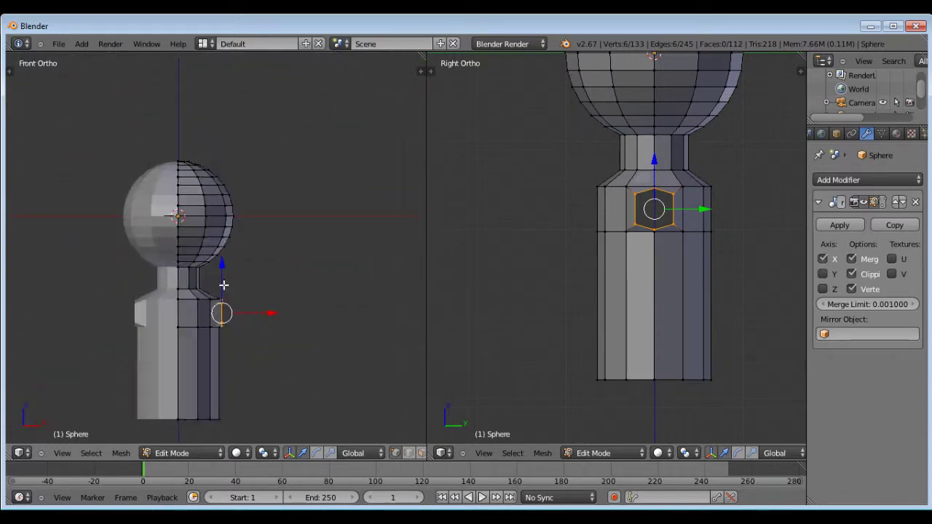
Widen the front viewport slightly by shifting the divider between the two 3D views, framing the head and shoulders.
scroll(237, 141, "down", 1)
scroll(274, 222, "up", 3)
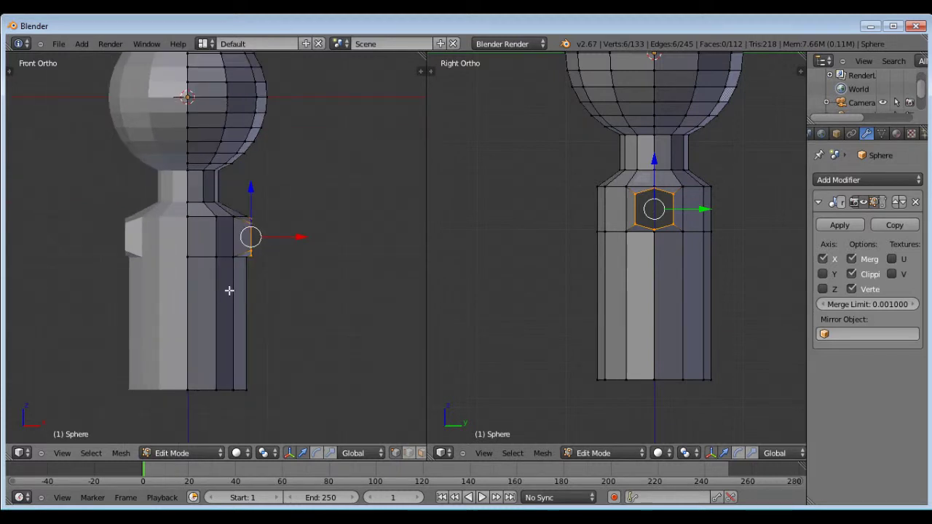
scroll(594, 270, "down", 1)
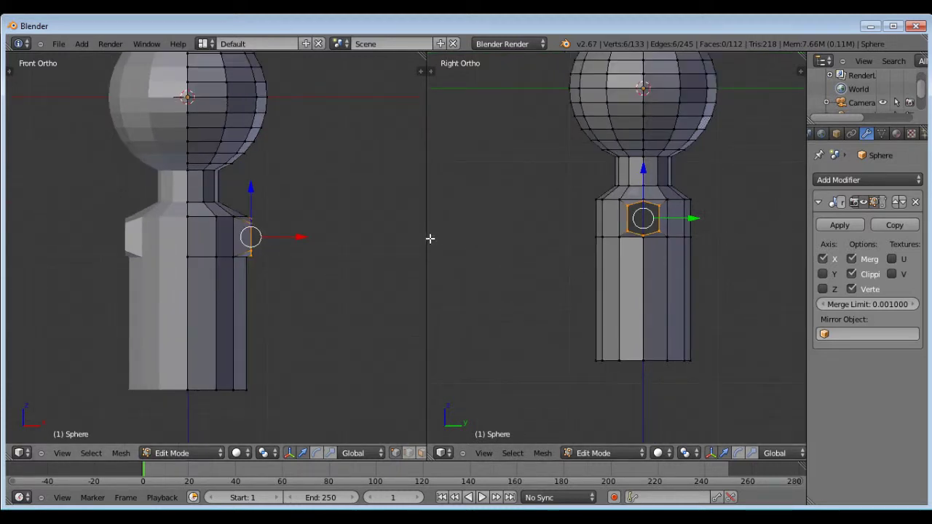
mouse_move(429, 238)
left_mouse_down()
mouse_move(451, 238)
mouse_move(442, 238)
left_mouse_up()
scroll(204, 243, "up", 1)
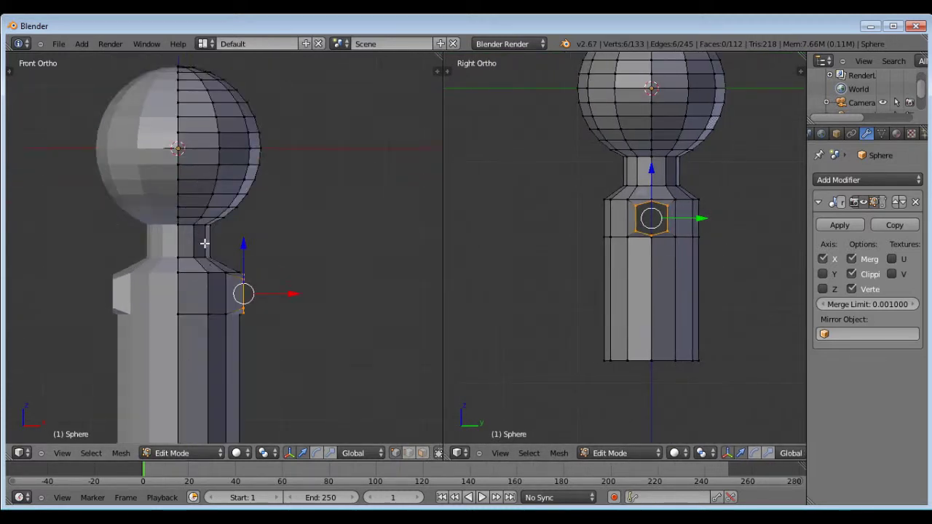
Extrude the arm hole's edge loop and pull it outward along X into a long straight arm.
scroll(218, 277, "down", 2)
scroll(216, 289, "up", 3)
key("e")
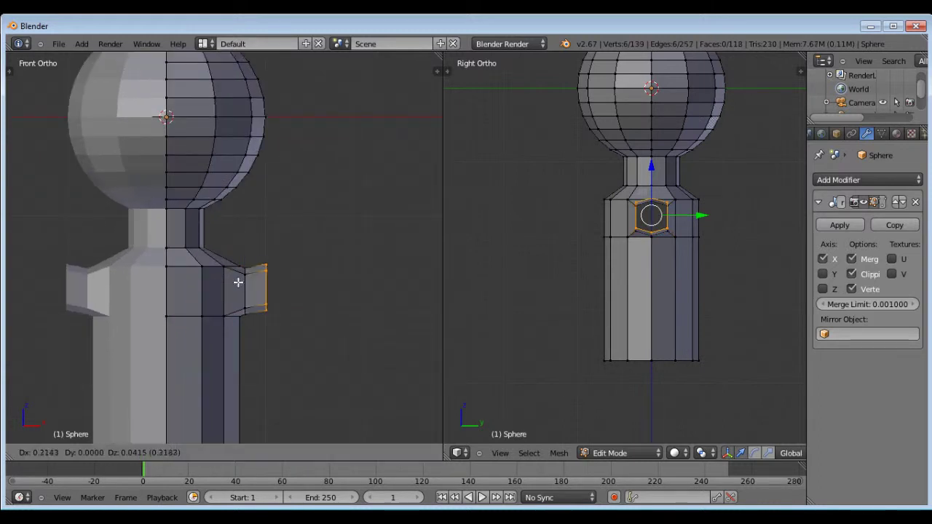
right_click(316, 290)
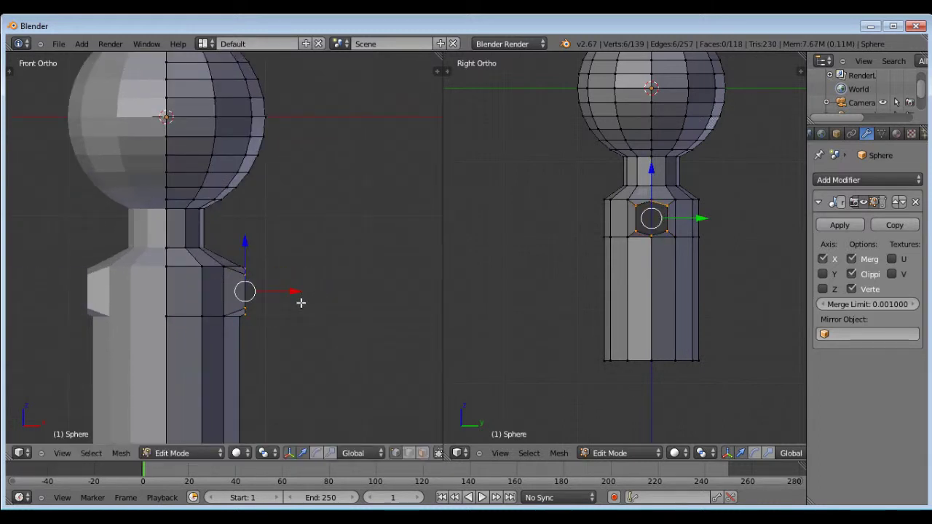
left_click_drag(296, 296, 423, 291)
scroll(279, 175, "down", 3)
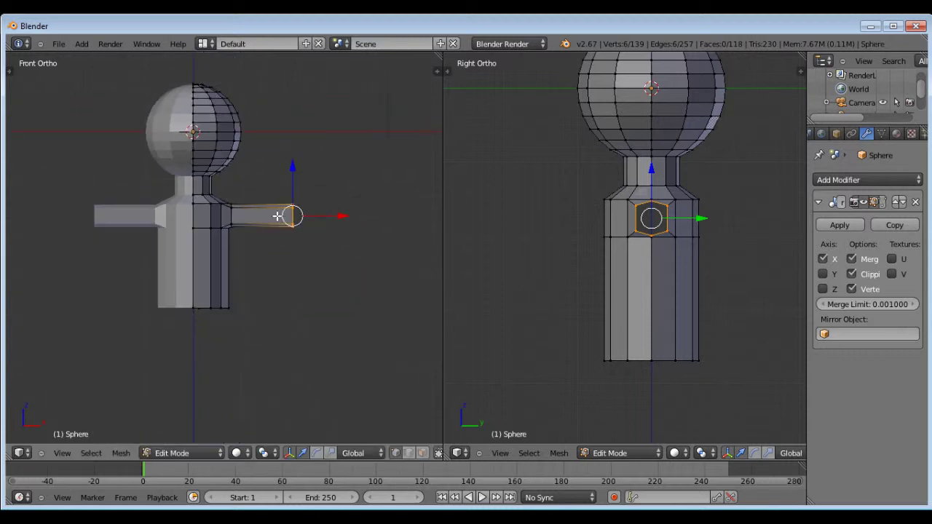
left_click_drag(345, 224, 412, 216)
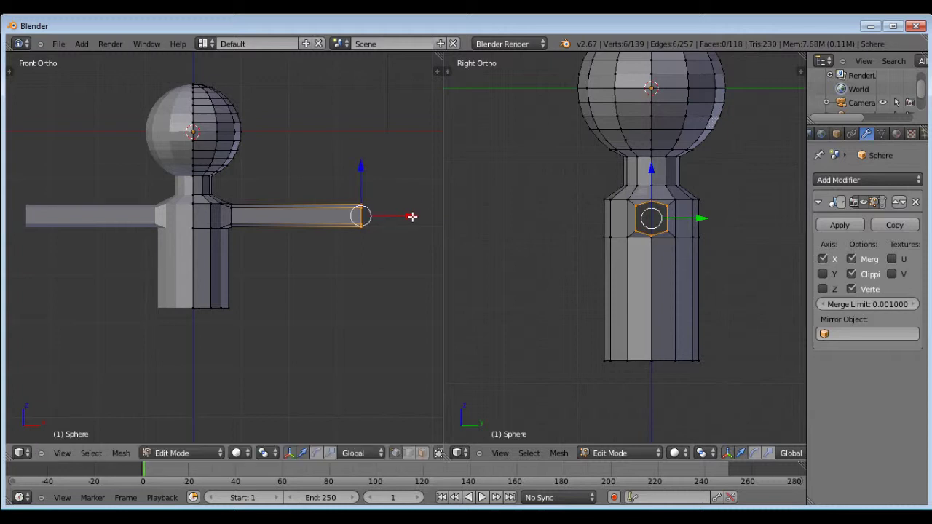
Close the open end of the arm by filling its six-sided edge loop with a face.
middle_click_drag(397, 213, 379, 215)
scroll(374, 217, "up", 3)
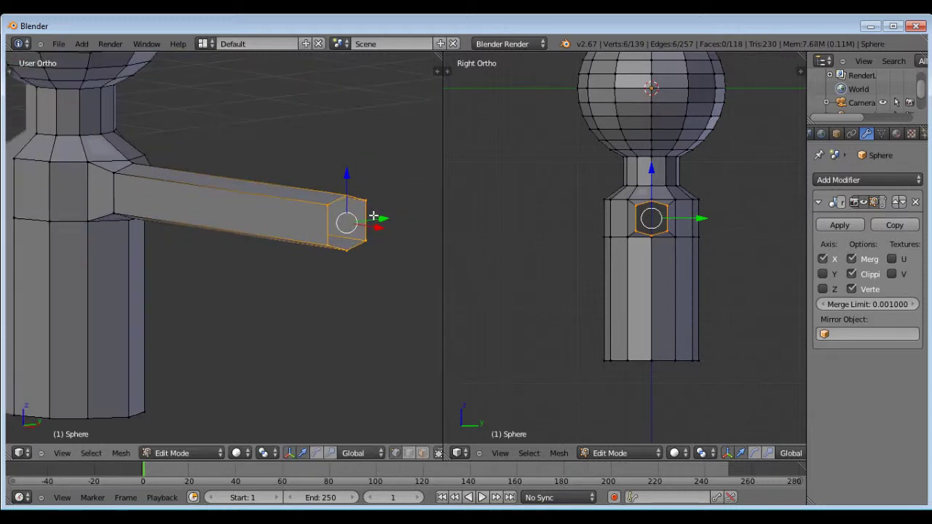
key("f")
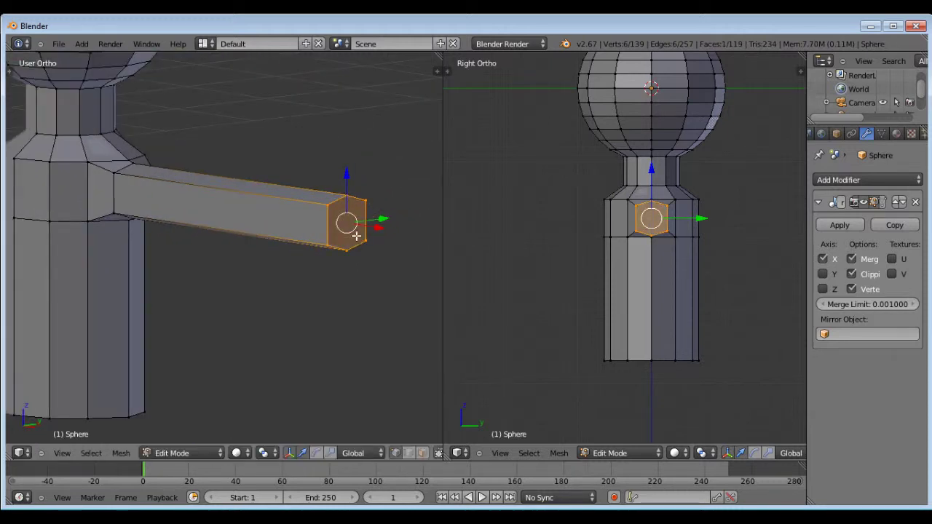
Examine the arm and its junction with the shoulder from an angle and from the front.
scroll(377, 250, "down", 5)
middle_click_drag(374, 250, 263, 211)
scroll(230, 241, "up", 3)
right_click(231, 245)
key("KP_1")
scroll(267, 313, "up", 4)
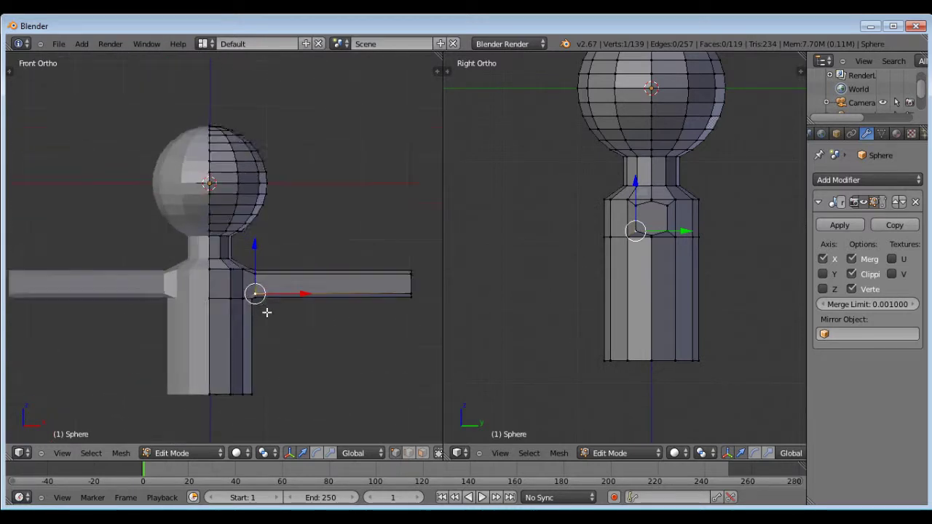
scroll(134, 249, "down", 5)
scroll(179, 255, "up", 5)
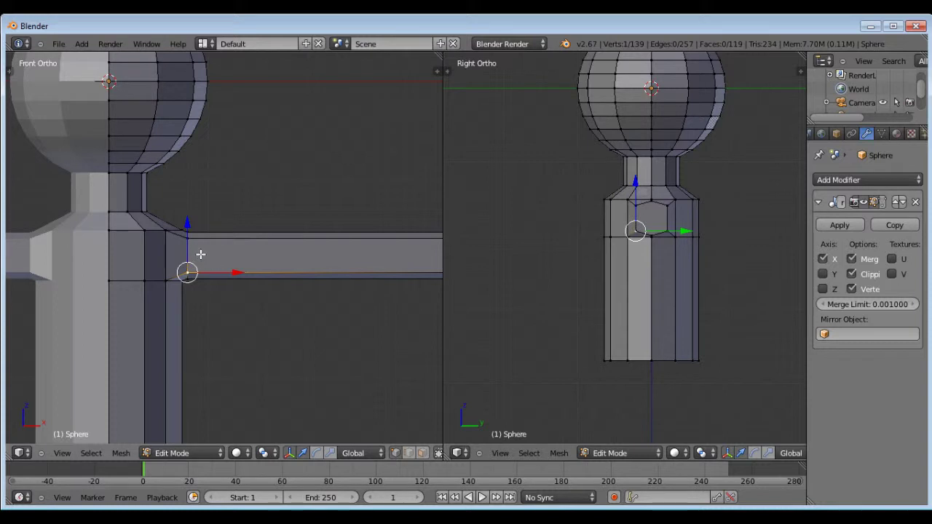
scroll(199, 212, "down", 5)
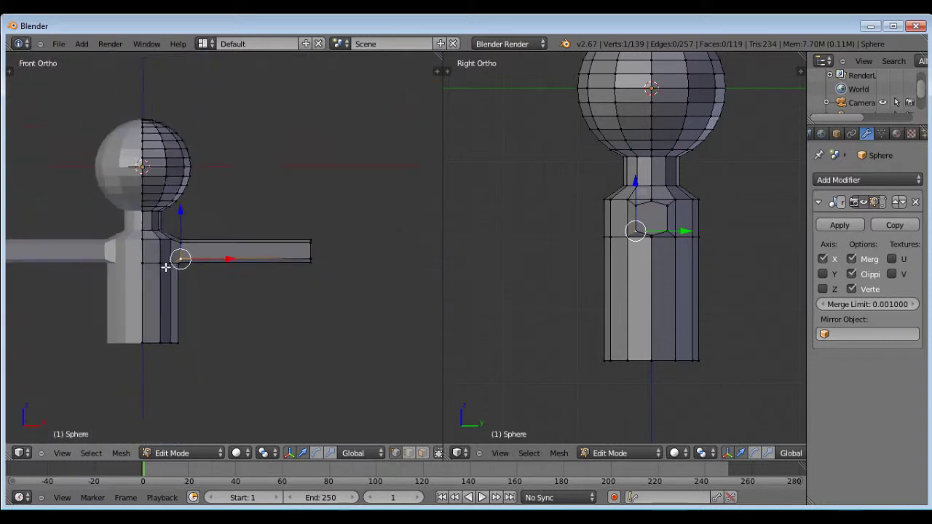
scroll(277, 284, "up", 7)
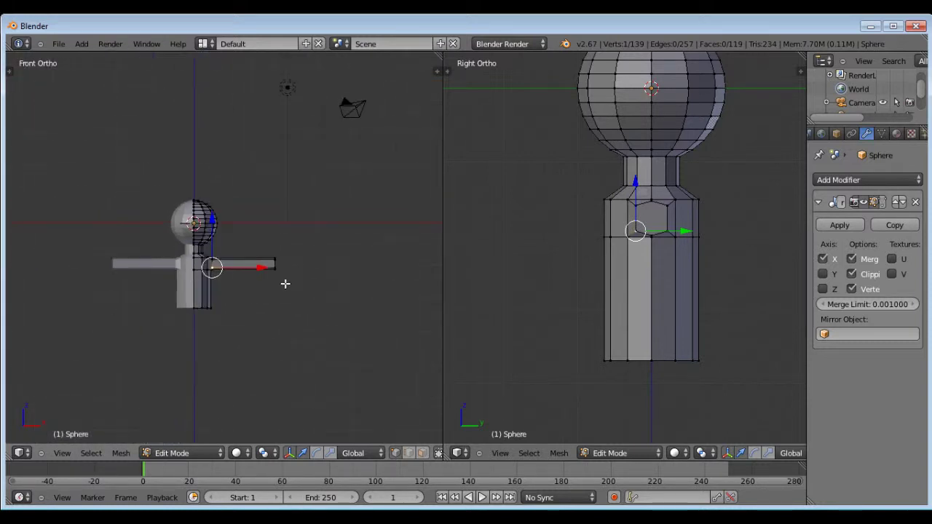
scroll(211, 253, "up", 1)
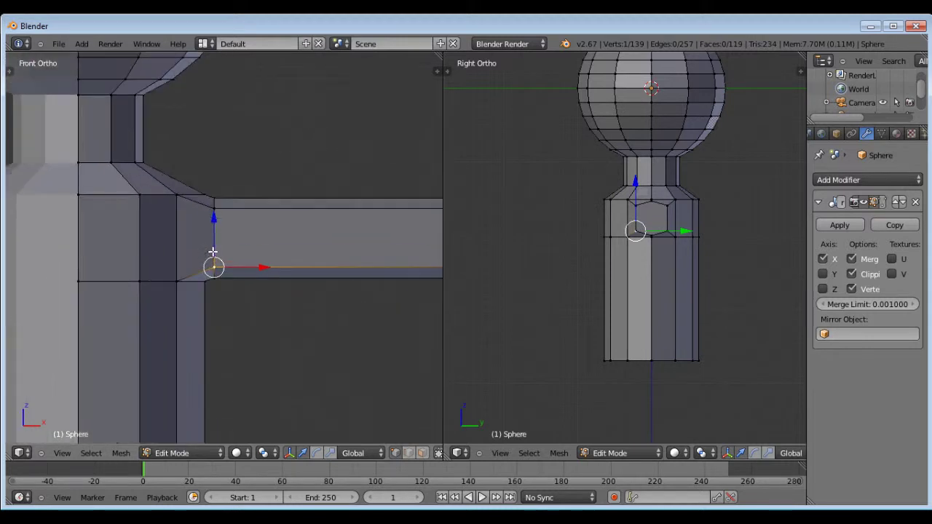
Add two edge loops around the arm and slide both close to the shoulder joint.
key("ctrl+r")
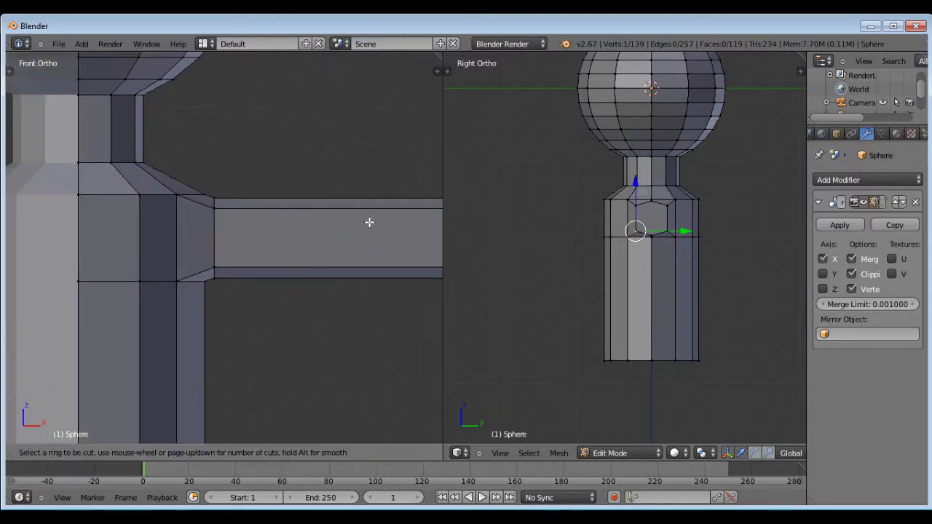
left_click(375, 209)
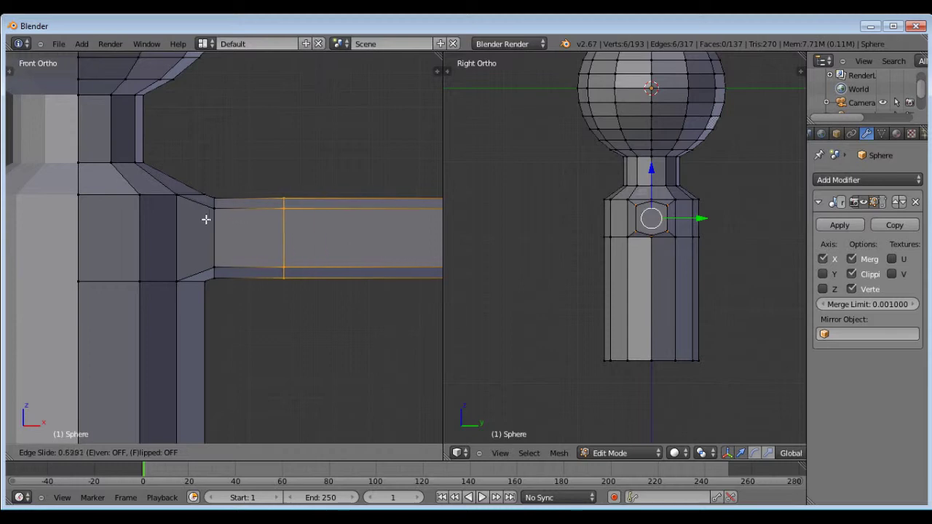
left_click(152, 224)
scroll(153, 224, "down", 3)
key("ctrl+r")
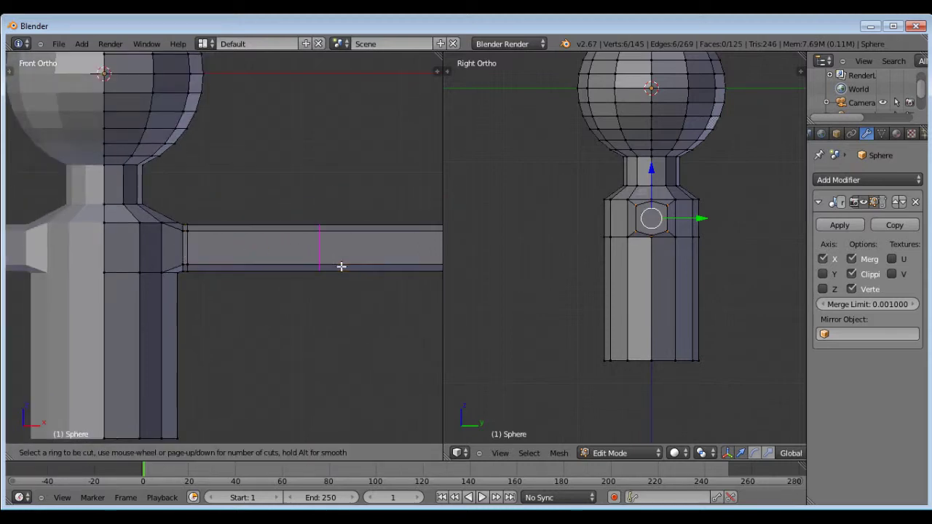
left_click(318, 265)
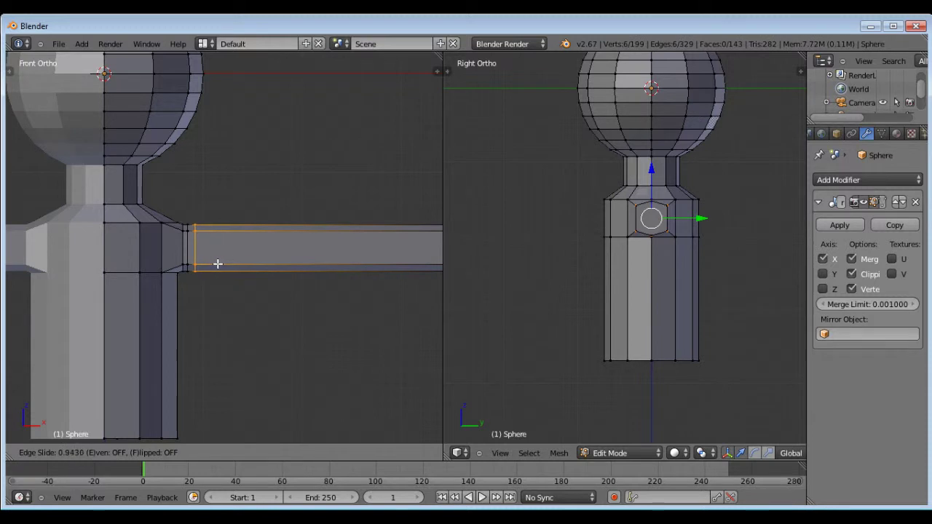
left_click(216, 263)
scroll(265, 202, "down", 3)
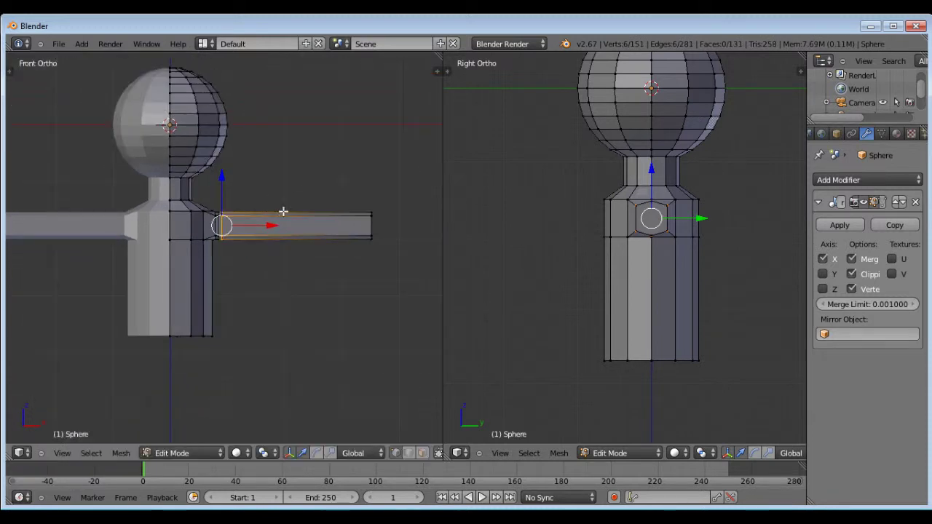
Add three closely spaced edge loops at the elbow, one near the arm's middle and one on either side of it.
scroll(306, 200, "up", 2)
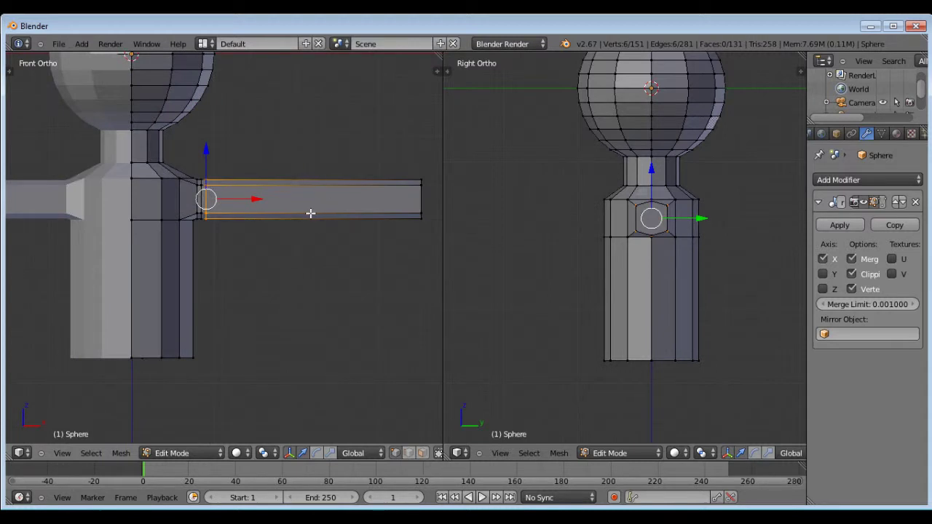
key("ctrl+r")
left_click(311, 213)
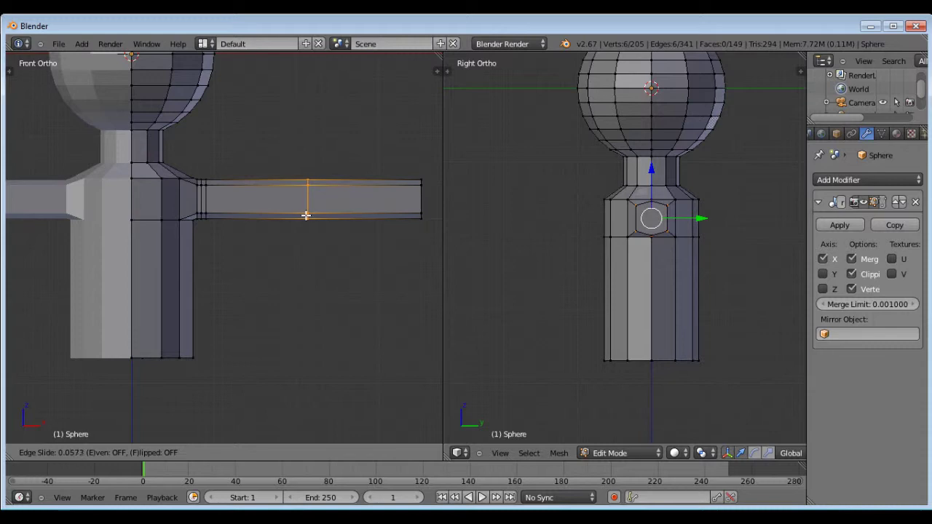
left_click(305, 214)
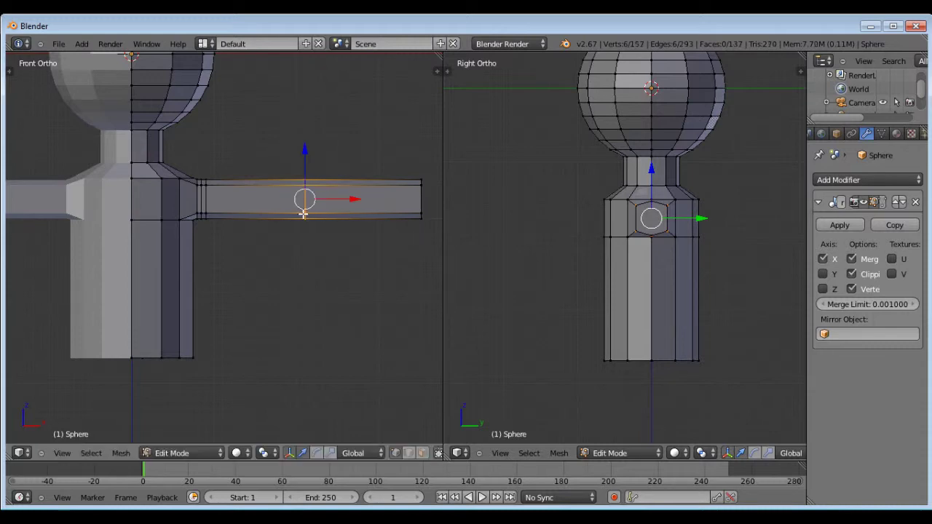
key("ctrl+r")
left_click(309, 213)
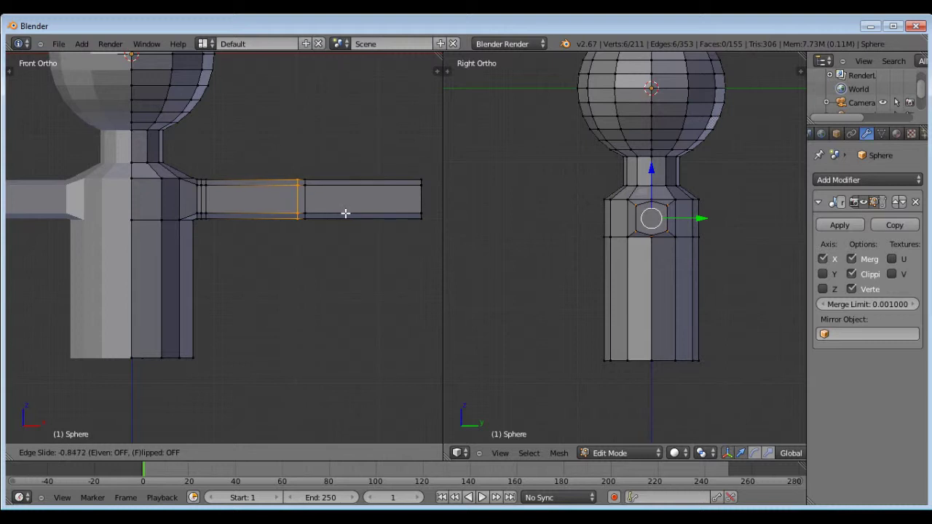
left_click(345, 214)
key("ctrl+r")
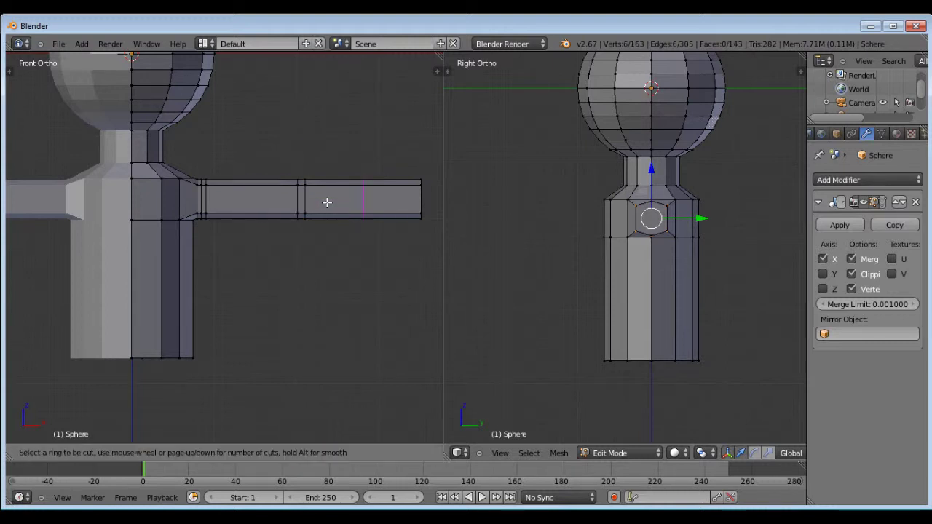
left_click(327, 202)
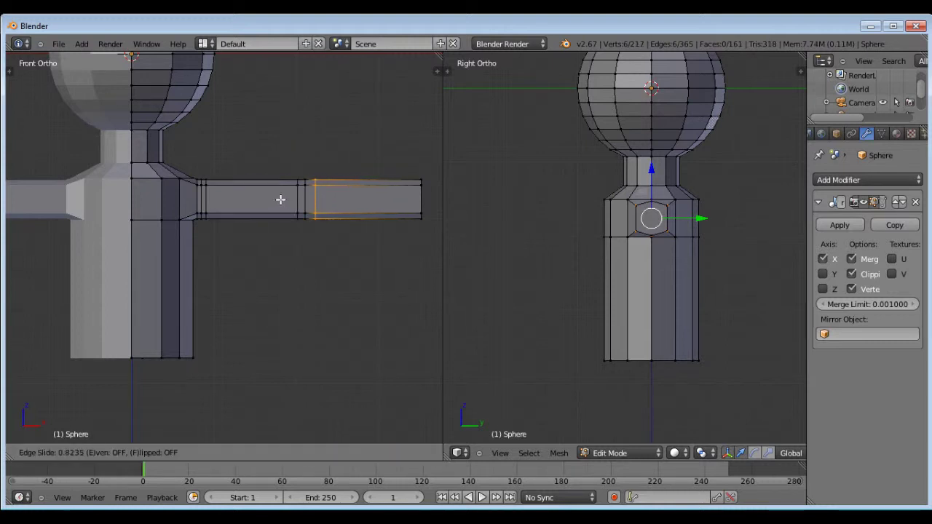
left_click(280, 200)
Examine the arm's shoulder and elbow loops from an angle and from the front.
scroll(334, 173, "down", 3)
middle_click_drag(338, 178, 379, 196)
scroll(390, 198, "up", 3)
key("KP_1")
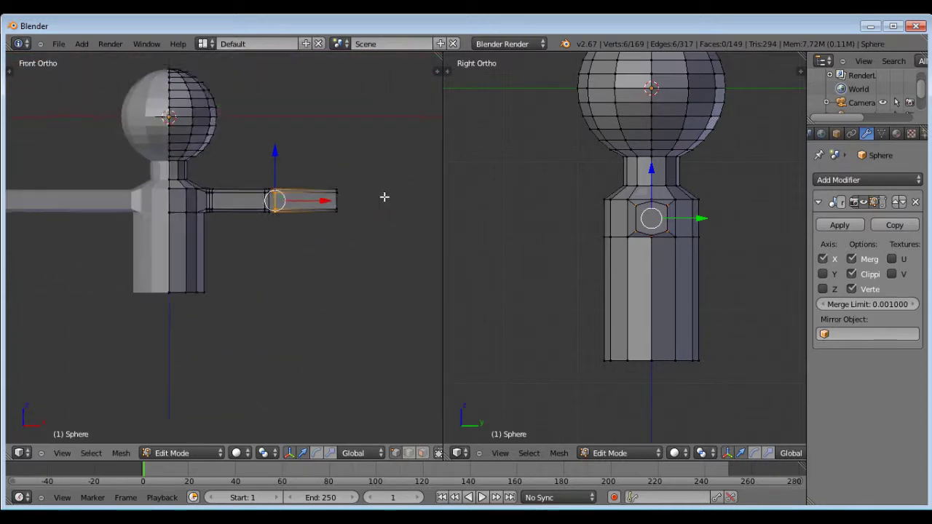
scroll(386, 197, "down", 4)
middle_click_drag(319, 235, 291, 270)
scroll(273, 166, "up", 4)
scroll(291, 271, "down", 3)
key("KP_1")
middle_click_drag(269, 328, 277, 265, "shift")
scroll(278, 261, "up", 4)
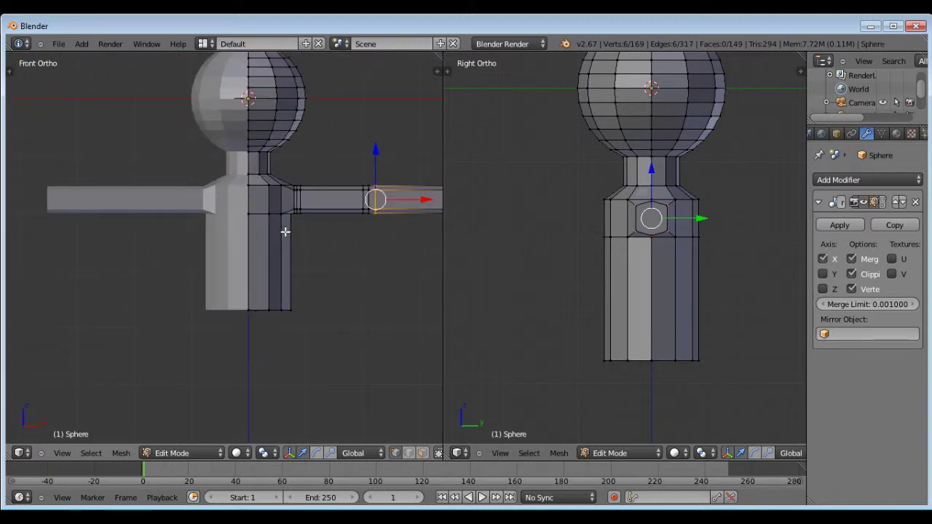
Examine the torso's open underside from below, and the whole figure's proportions from the front.
middle_click_drag(299, 327, 237, 245)
scroll(263, 244, "up", 3)
scroll(290, 225, "down", 3)
scroll(294, 200, "down", 3)
key("KP_1")
scroll(271, 170, "up", 3)
scroll(271, 171, "down", 4)
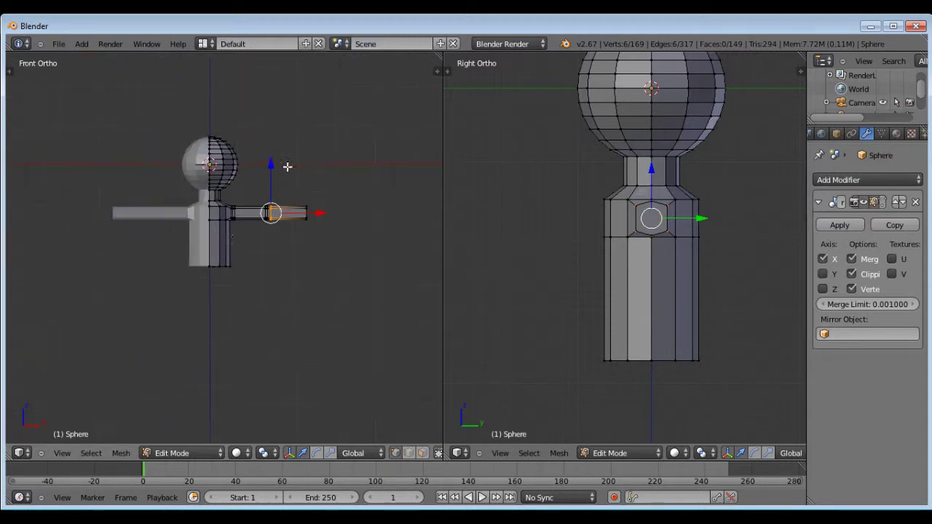
scroll(287, 190, "up", 3)
middle_click_drag(300, 207, 254, 162)
scroll(254, 162, "up", 6)
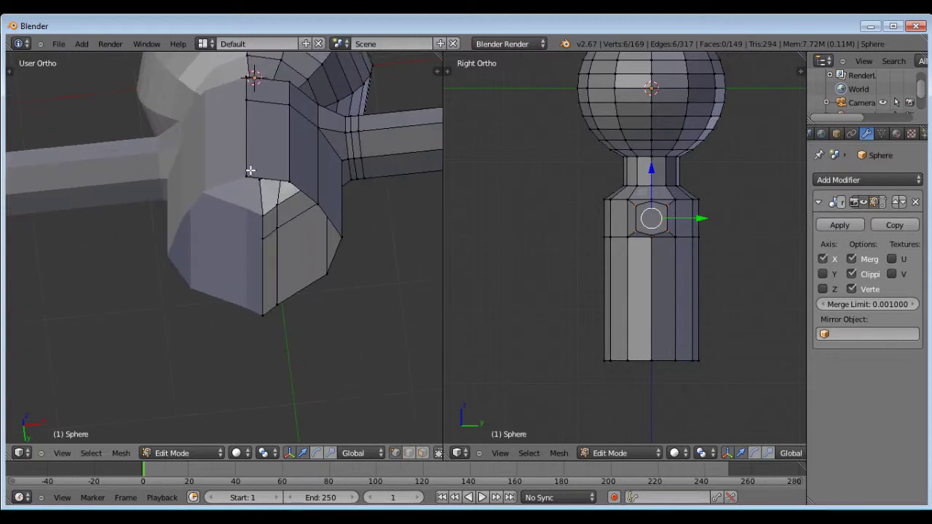
middle_click_drag(238, 186, 256, 312)
scroll(238, 262, "down", 4)
key("KP_1")
scroll(258, 93, "up", 4)
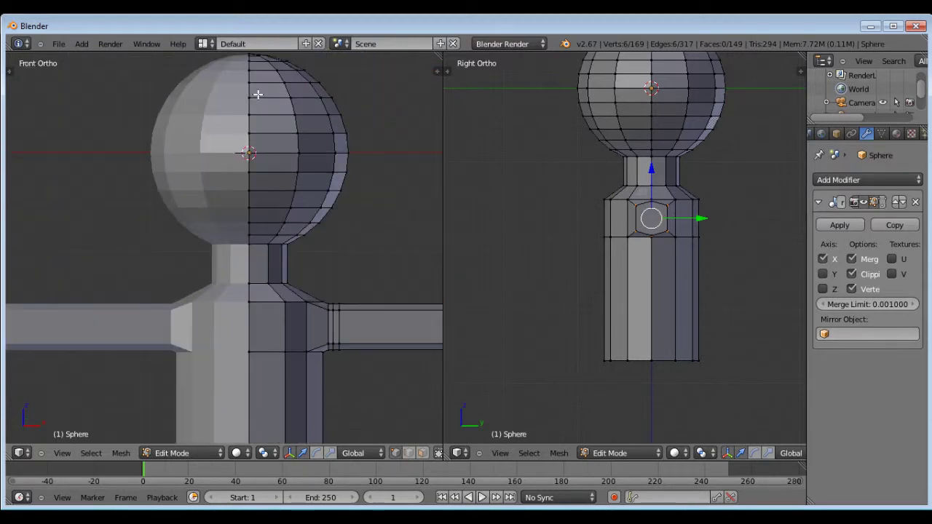
scroll(306, 256, "down", 6)
scroll(274, 92, "up", 1)
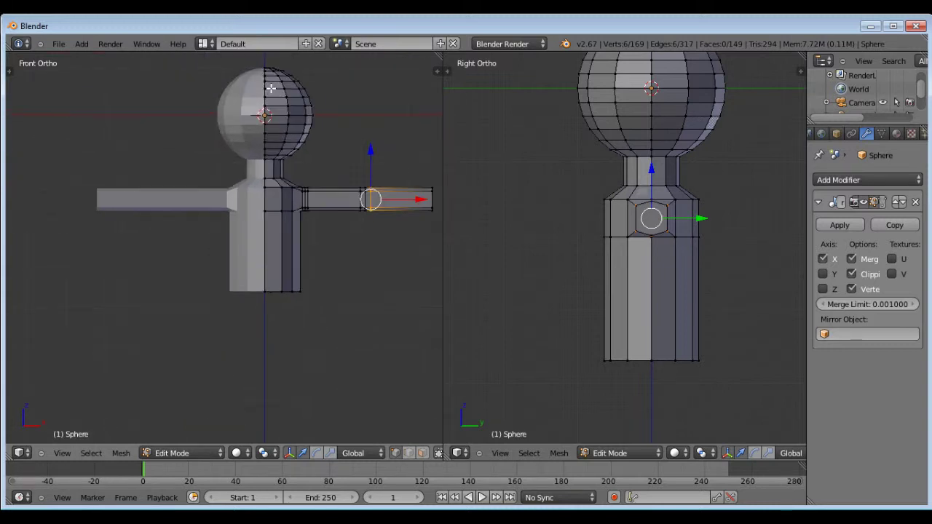
scroll(275, 267, "down", 3)
scroll(275, 267, "up", 2)
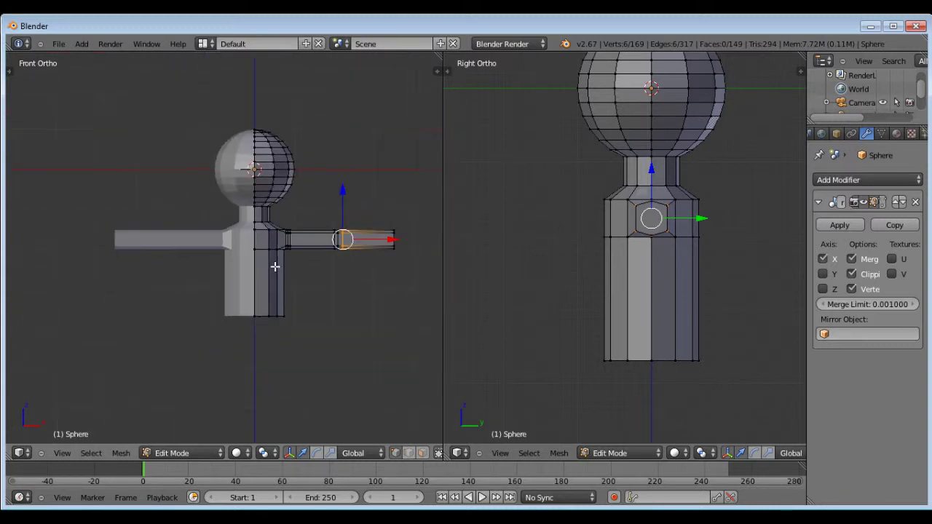
scroll(400, 250, "up", 2)
scroll(384, 258, "down", 1)
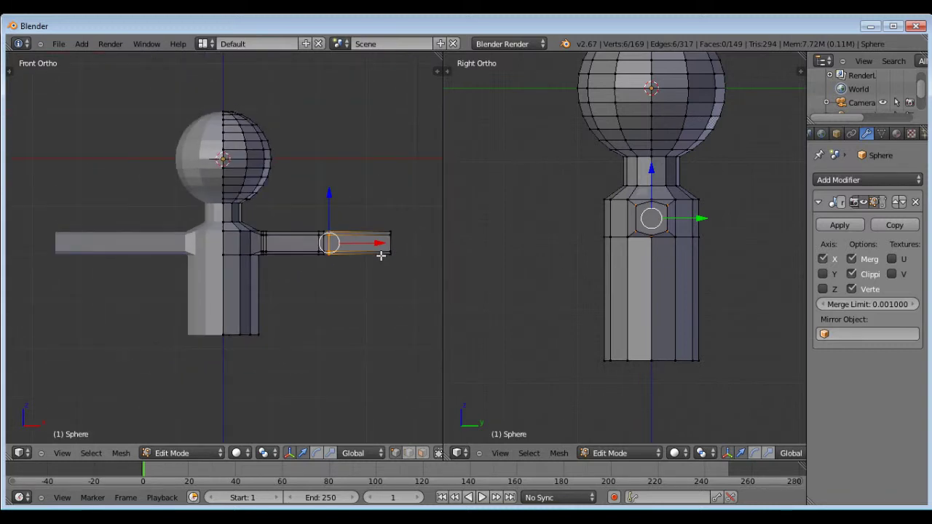
Extrude the edge loop around the torso's open bottom in place.
scroll(356, 239, "down", 2)
middle_click_drag(268, 316, 253, 260)
scroll(255, 295, "up", 5)
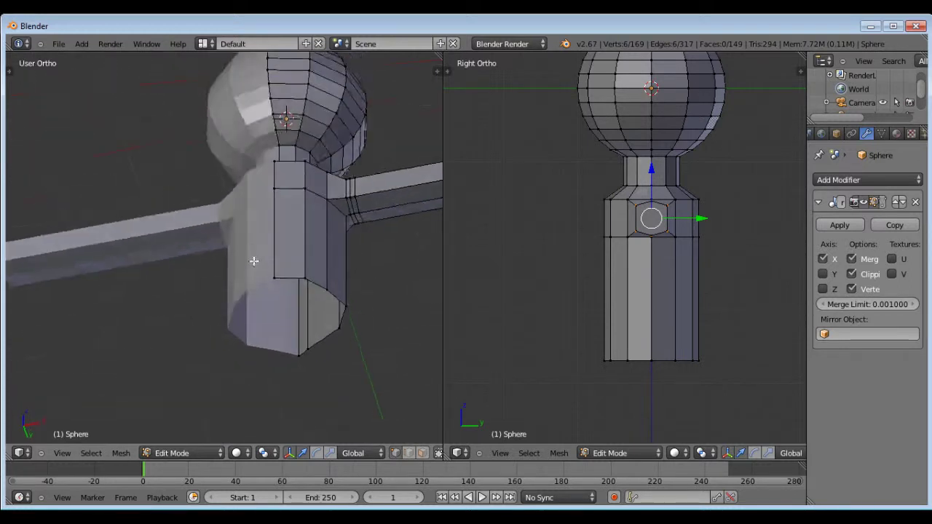
scroll(277, 261, "up", 2)
right_click(276, 267)
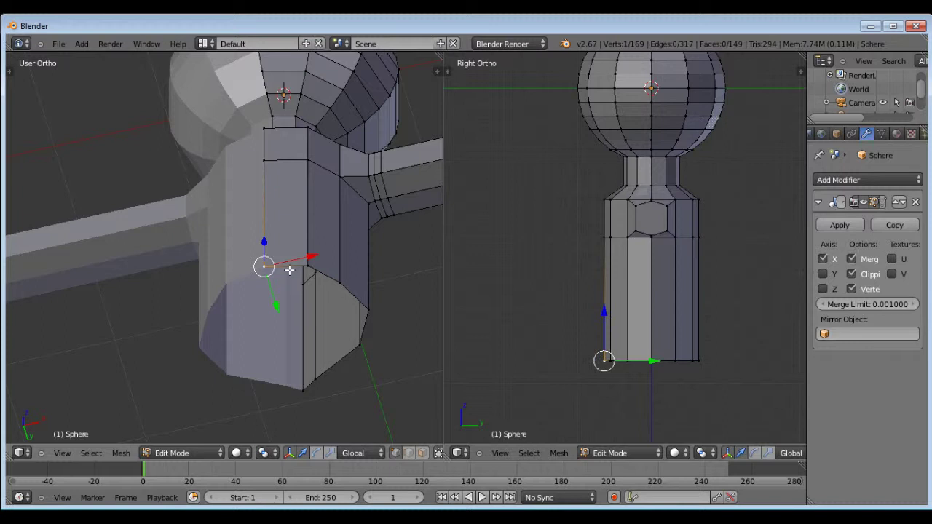
right_click(289, 270, "alt")
scroll(295, 252, "down", 1)
middle_click_drag(295, 252, 316, 296)
scroll(325, 267, "down", 2)
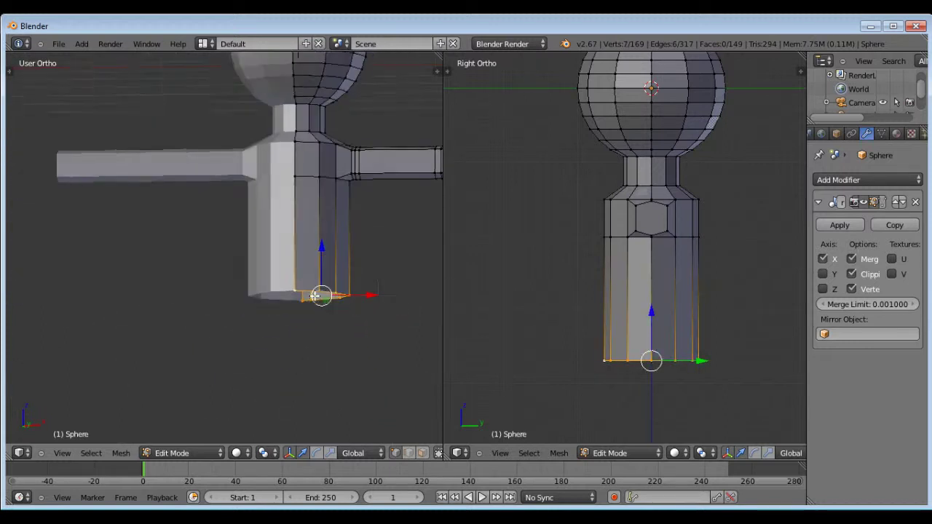
key("KP_1")
scroll(302, 166, "down", 2)
scroll(300, 257, "up", 4)
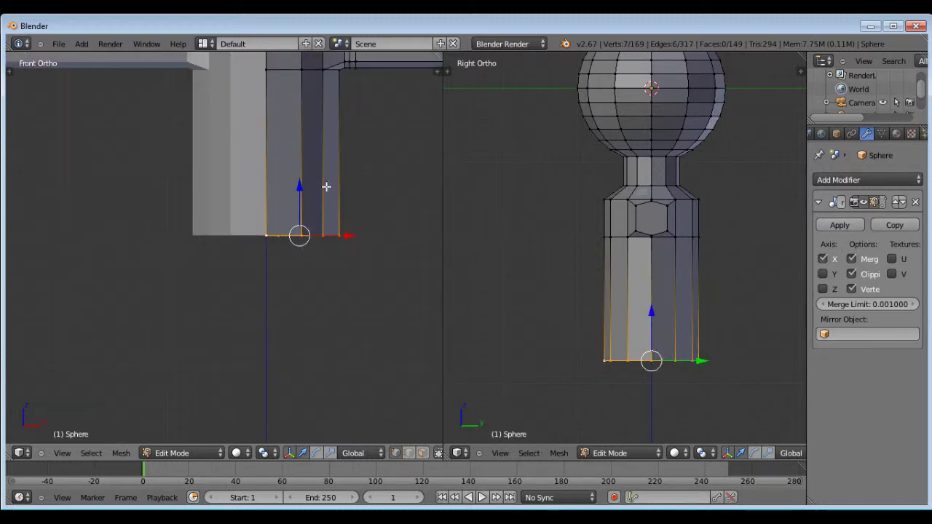
key("e")
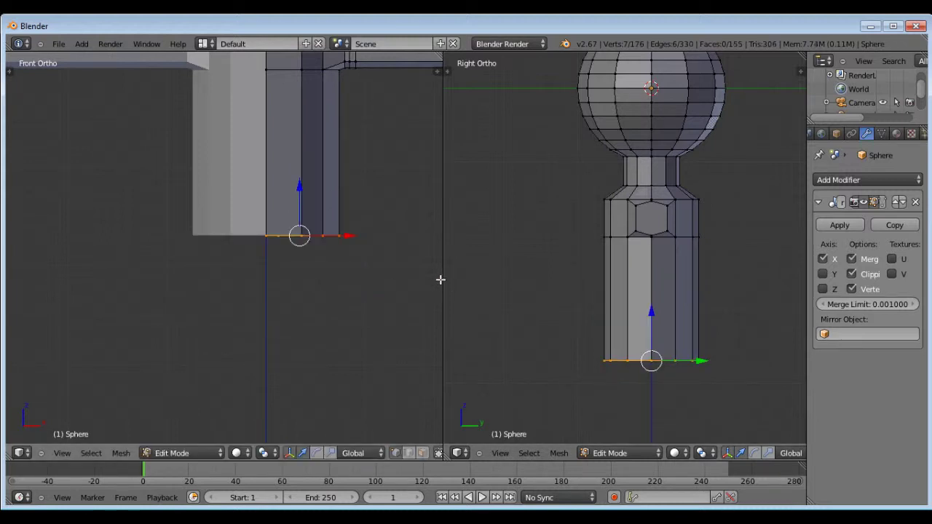
middle_click_drag(408, 262, 338, 260)
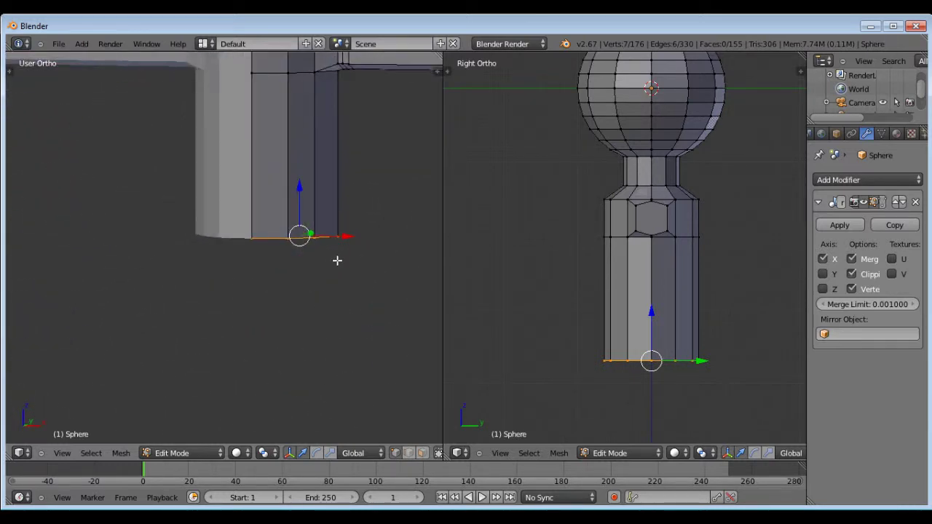
Try to move the extruded bottom loop vertically and delete its edges.
key("g")
key("z")
right_click(311, 191)
key("x")
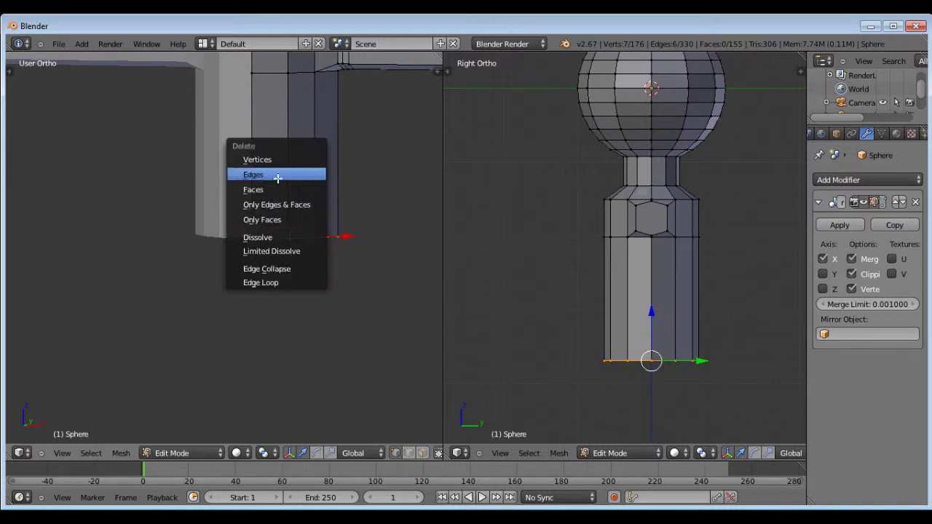
left_click(282, 172)
Select the edge loop around the torso's open bottom.
middle_click_drag(282, 167, 311, 185)
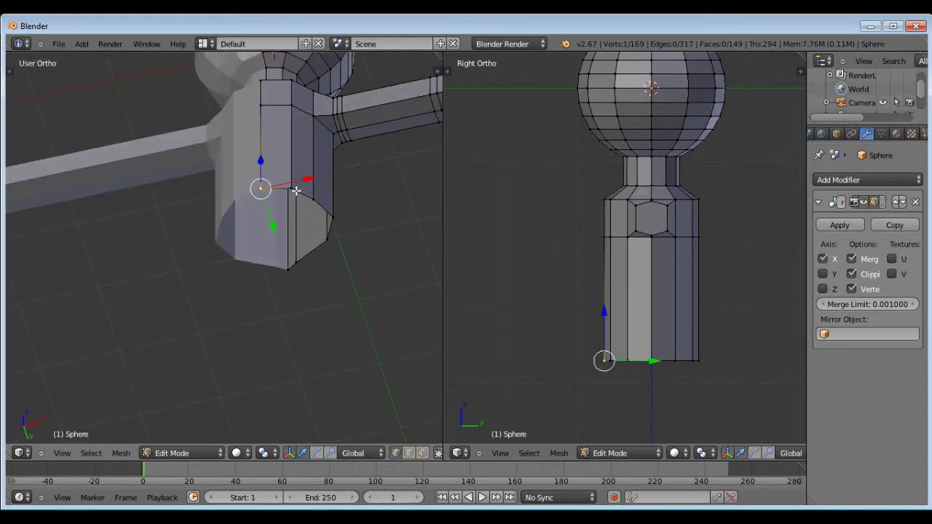
scroll(296, 190, "up", 6)
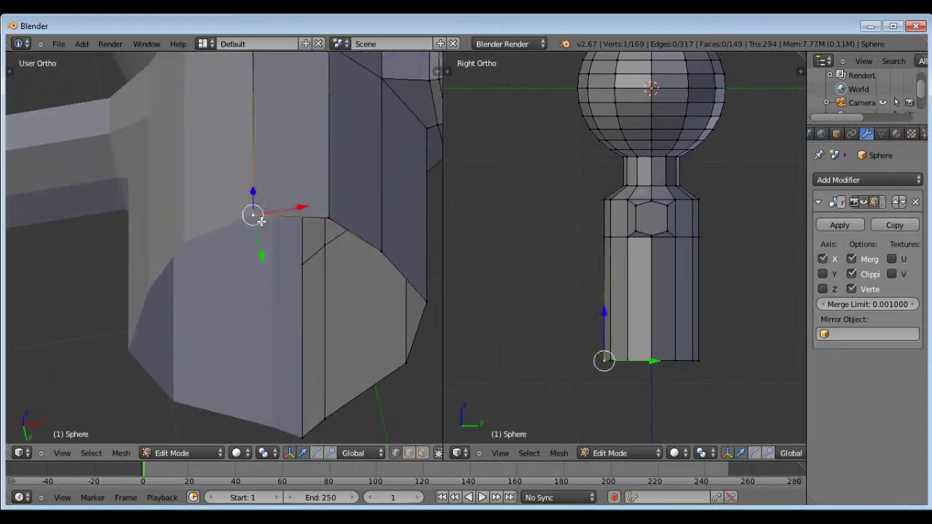
right_click(277, 221, "alt")
middle_click_drag(276, 220, 308, 186)
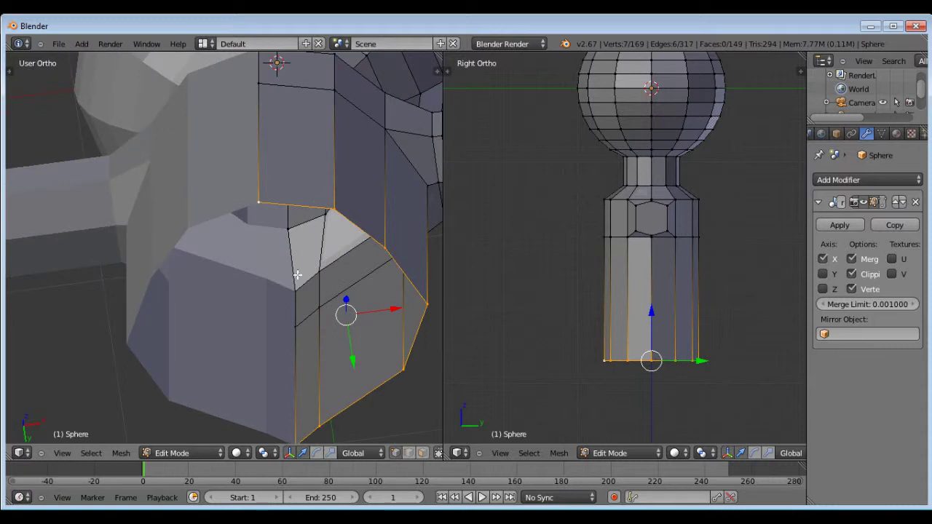
mouse_move(298, 275)
middle_mouse_down()
mouse_move(304, 233)
mouse_move(307, 279)
middle_mouse_up()
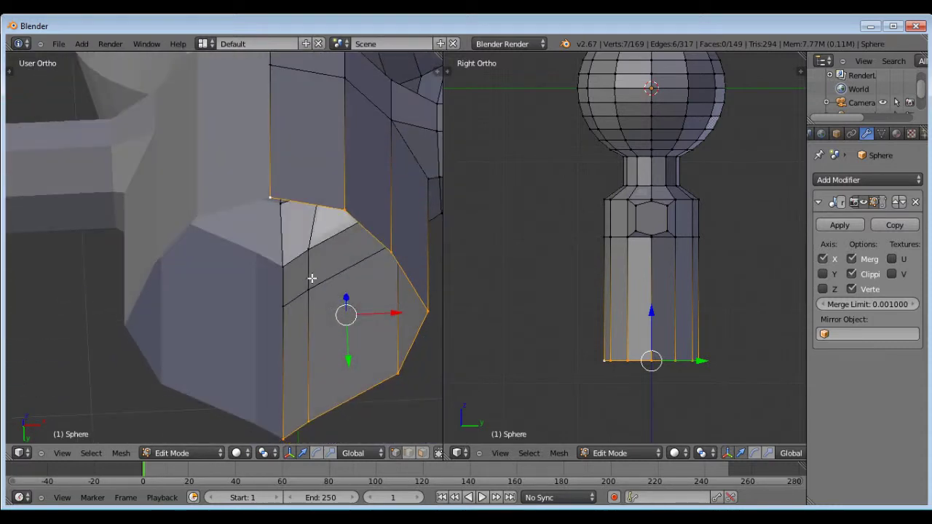
Fill the torso's bottom loop with a face and extrude that face in place.
key("f")
middle_click_drag(316, 180, 287, 239)
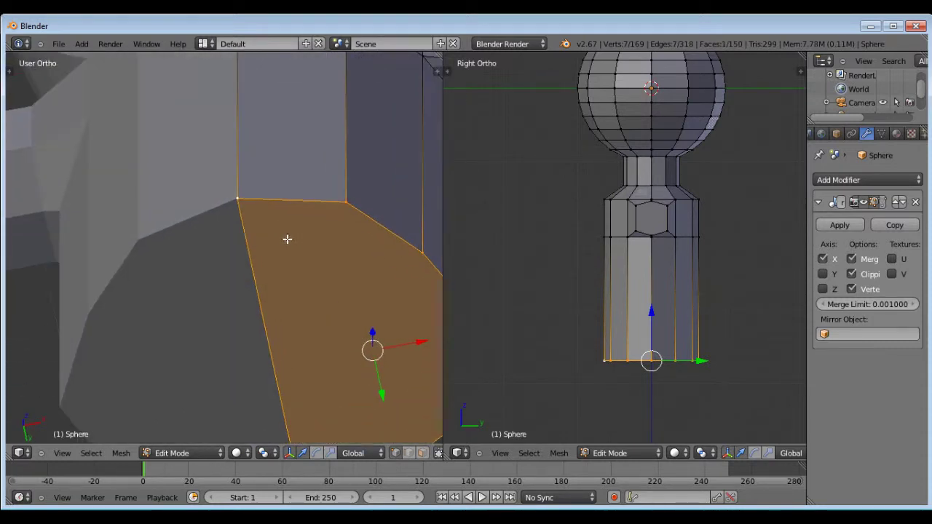
scroll(257, 181, "down", 5)
scroll(264, 223, "up", 2)
middle_click_drag(258, 182, 262, 160)
scroll(270, 202, "up", 2)
scroll(222, 259, "down", 1)
scroll(287, 283, "up", 2)
scroll(285, 268, "down", 3)
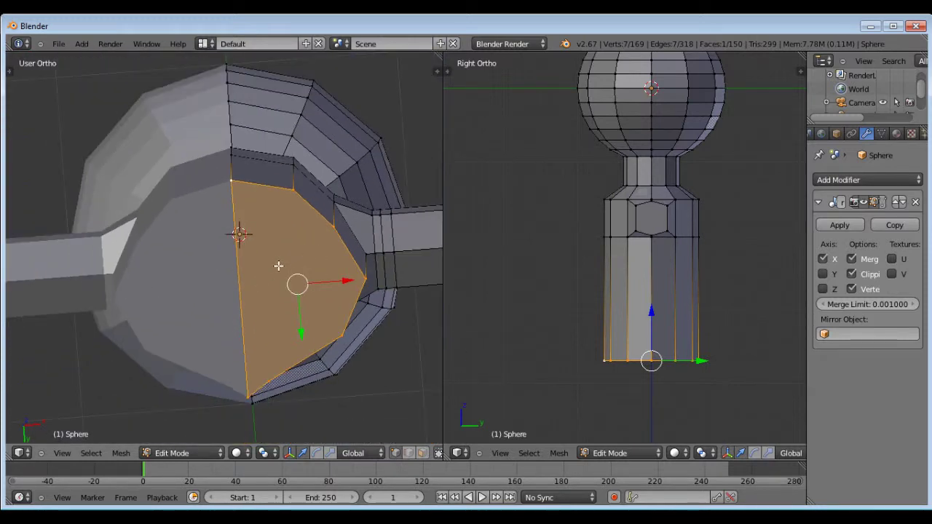
key("e")
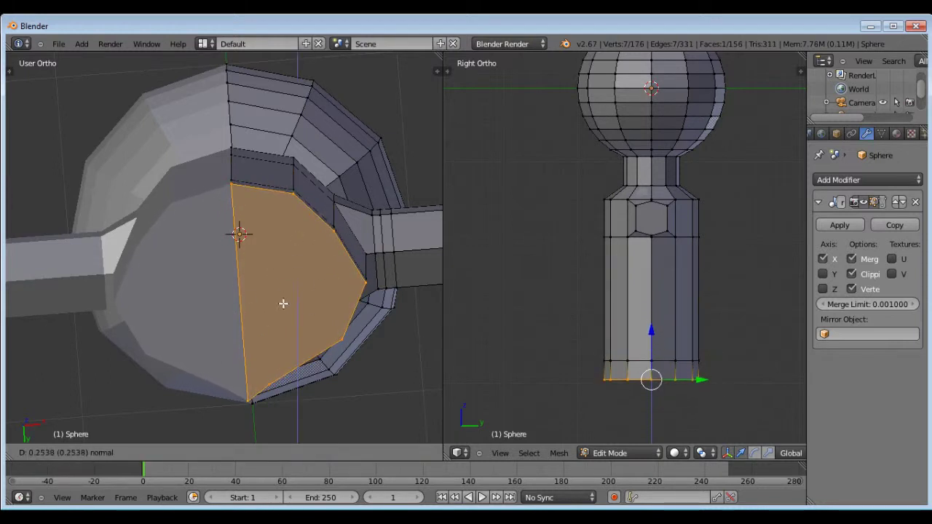
left_click(276, 286)
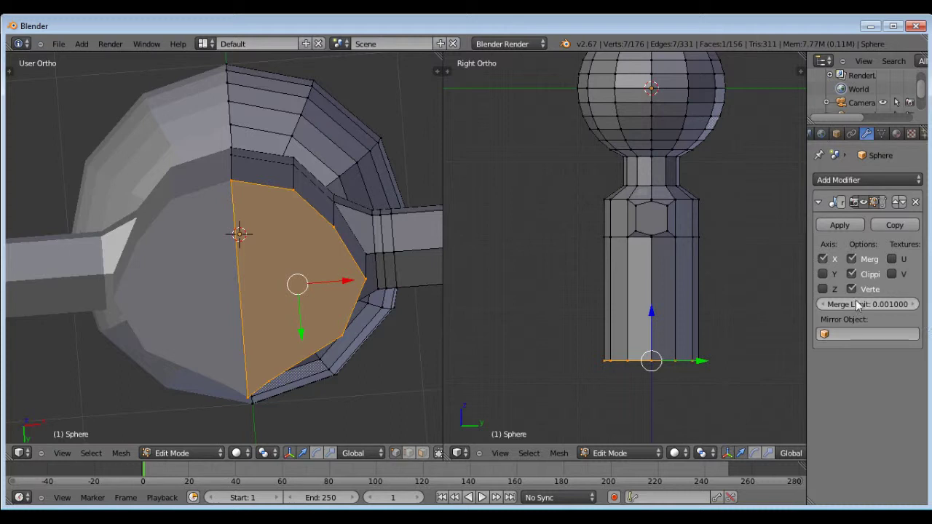
Turn off clipping in the Mirror modifier and try to scale the bottom face inward.
left_click(852, 274)
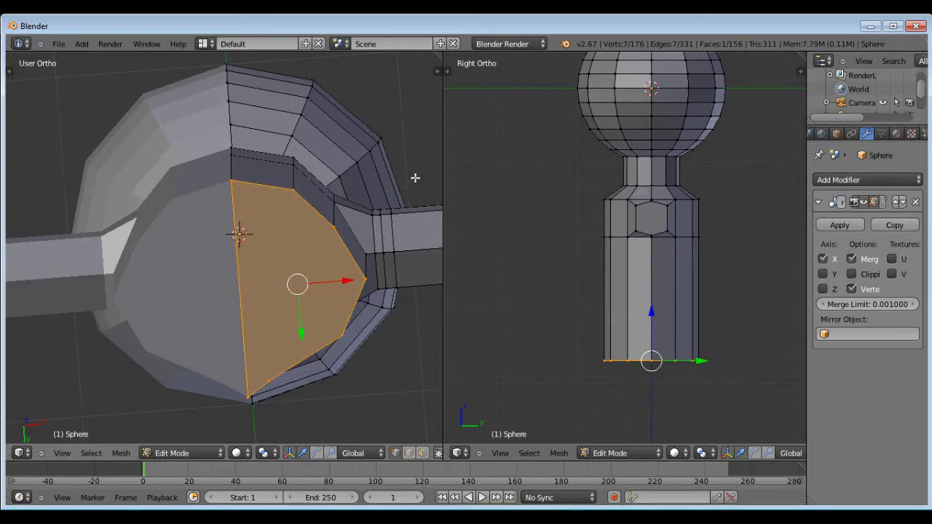
key("s")
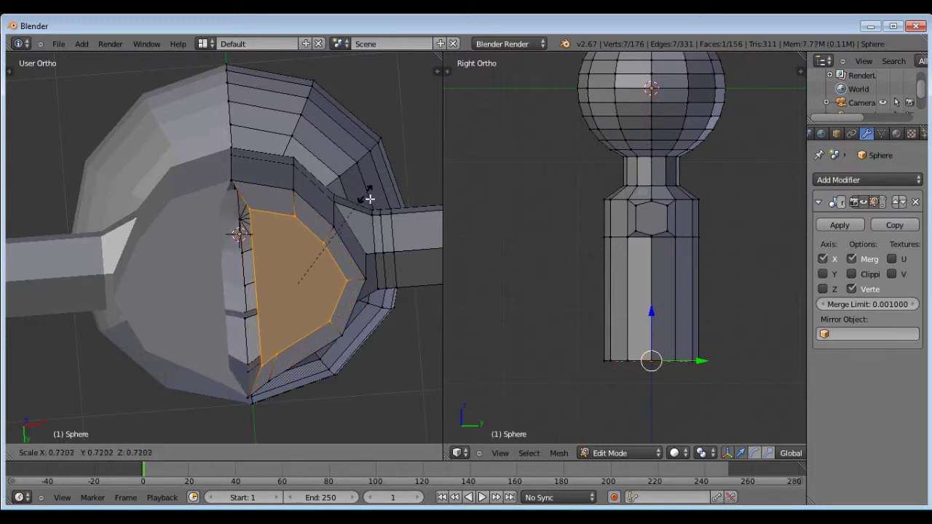
right_click(370, 198)
left_click(851, 274)
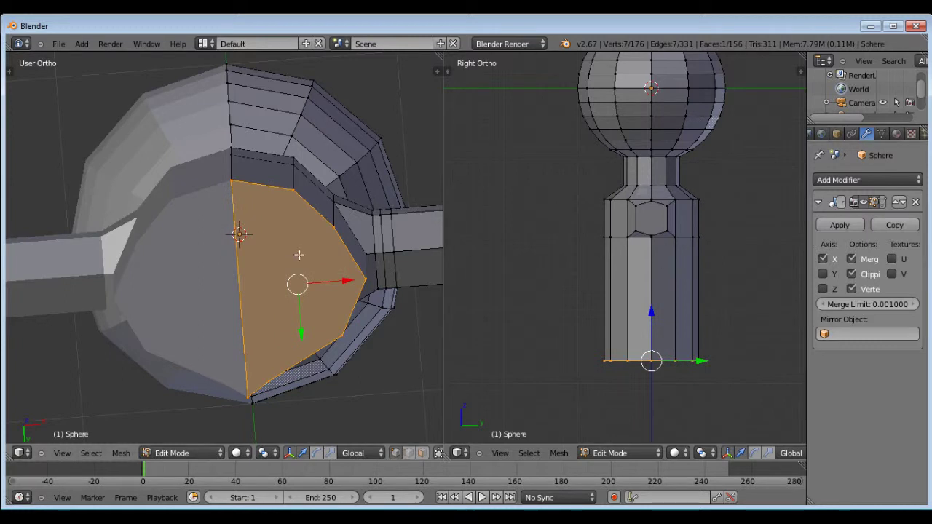
Try to extrude the bottom face downward again and to scale it.
key("e")
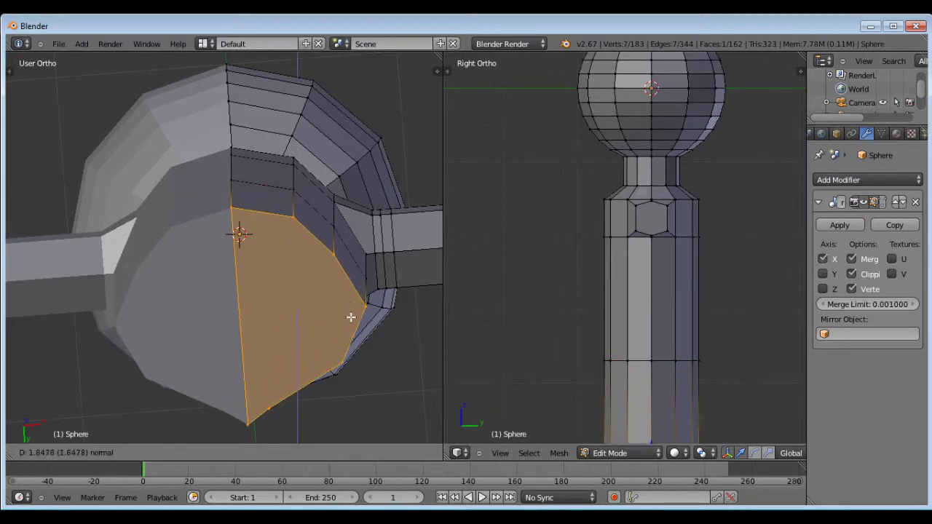
right_click(338, 332)
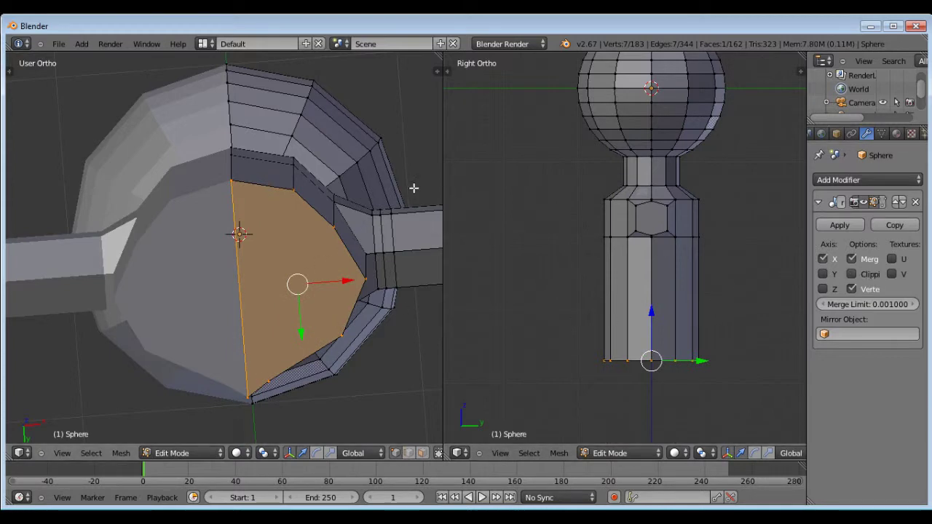
key("s")
right_click(315, 224)
middle_click_drag(330, 210, 310, 268)
middle_click_drag(228, 215, 233, 227)
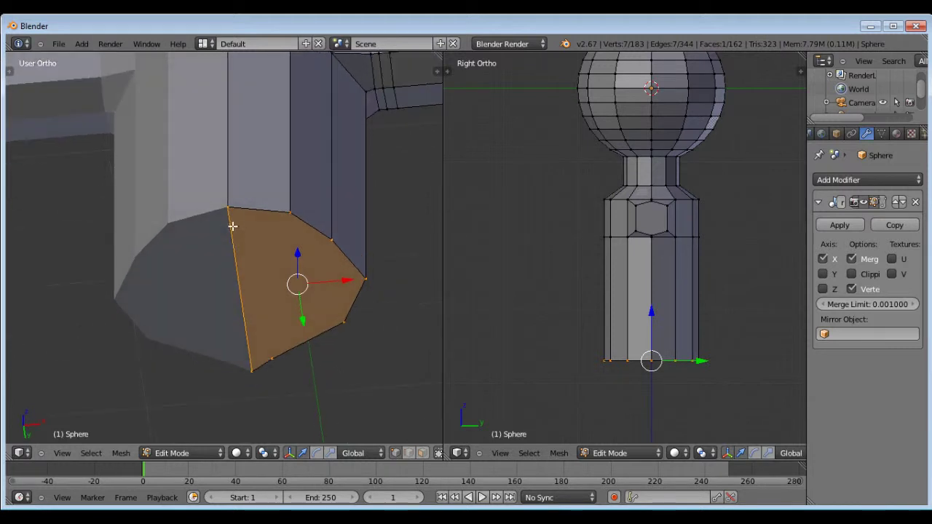
Try to move the bottom face vertically, and its centre-line corner vertex in wireframe display.
left_click_drag(302, 252, 314, 323)
right_click(314, 323)
scroll(218, 211, "up", 4)
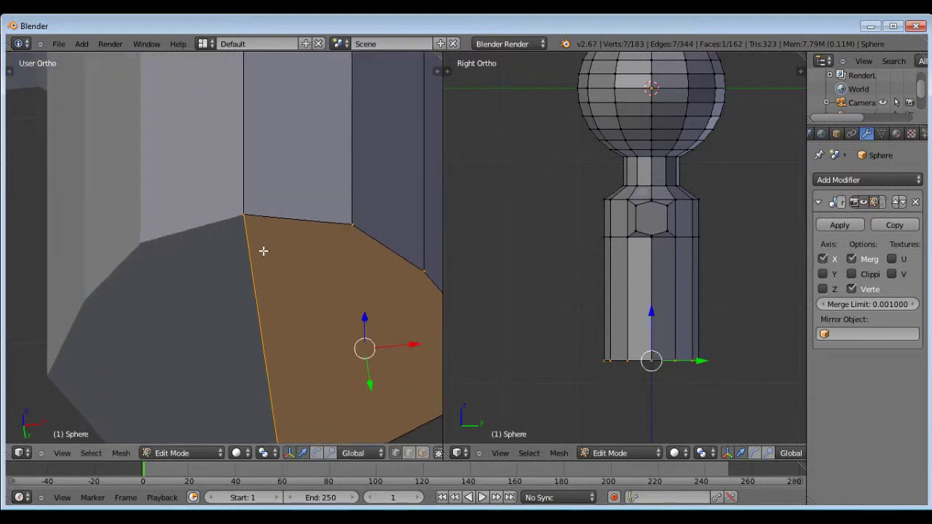
key("z")
scroll(243, 218, "up", 2)
right_click_drag(244, 223, 255, 287)
right_click(254, 287)
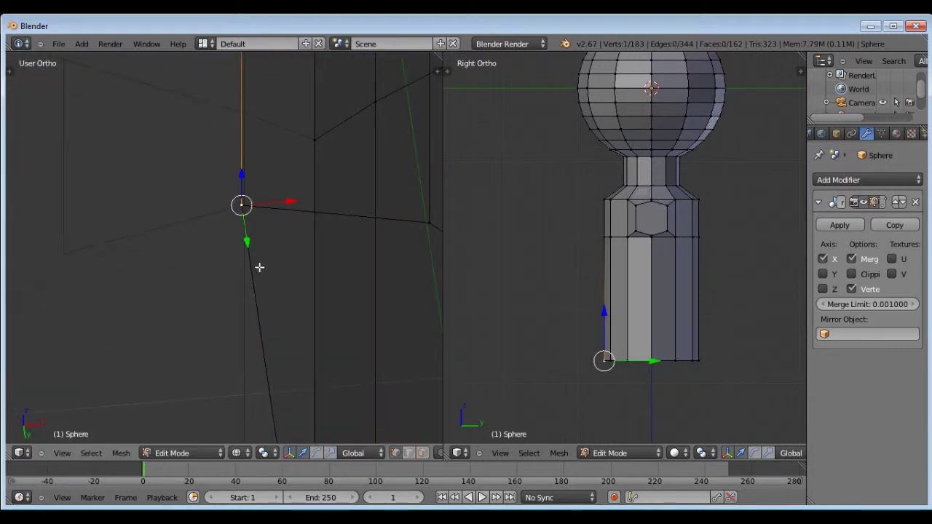
Return to solid display and undo the trial extrusions and the fill on the torso's bottom.
key("z")
key("ctrl+z")
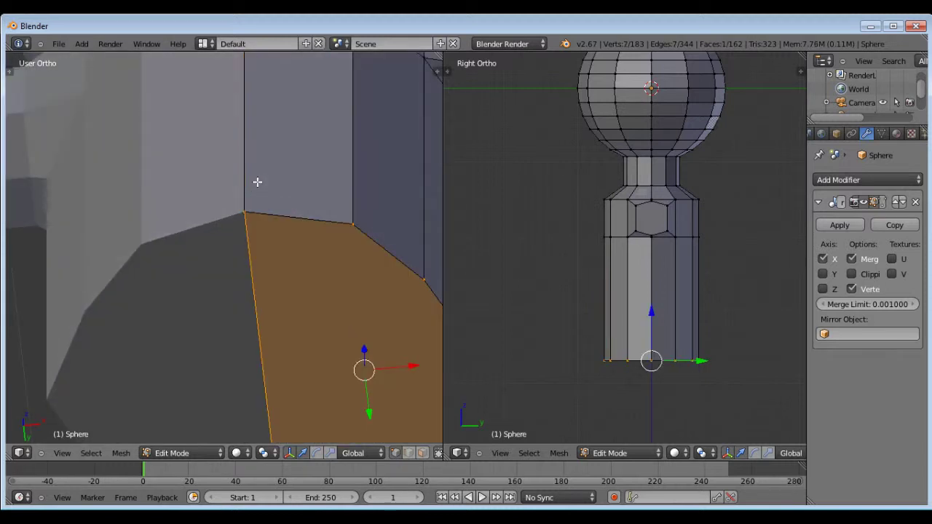
key("ctrl+z")
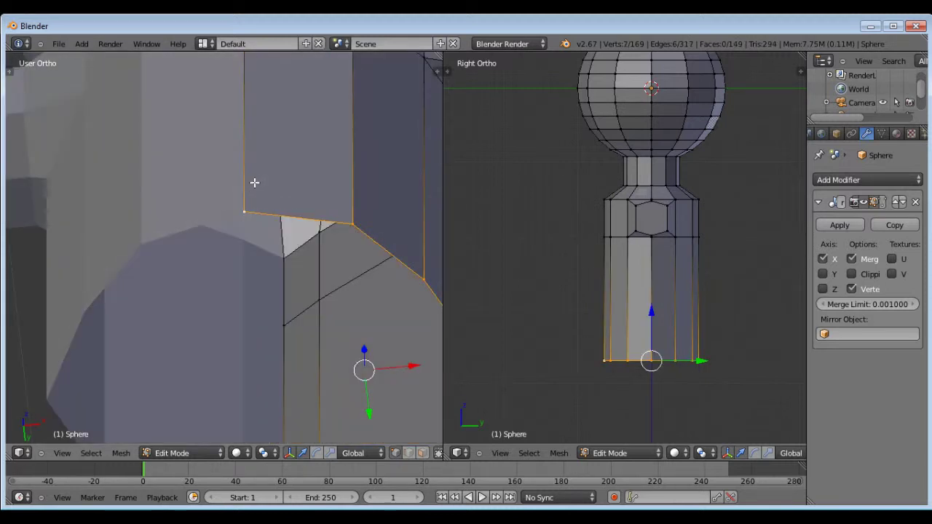
Fill the selected loop at the torso's bottom with a single face and keep that face selected.
scroll(249, 162, "down", 3)
middle_click_drag(261, 223, 264, 185)
key("f")
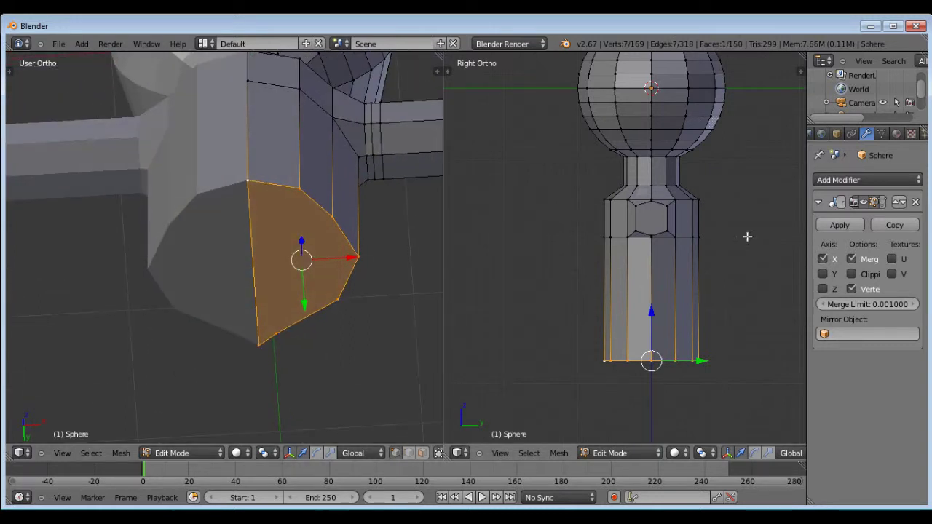
middle_click_drag(267, 258, 260, 190)
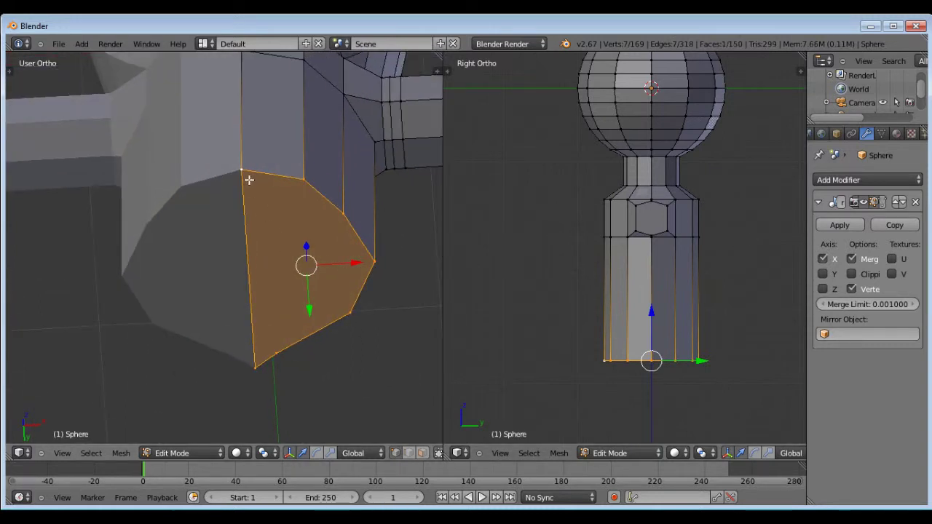
right_click(249, 180)
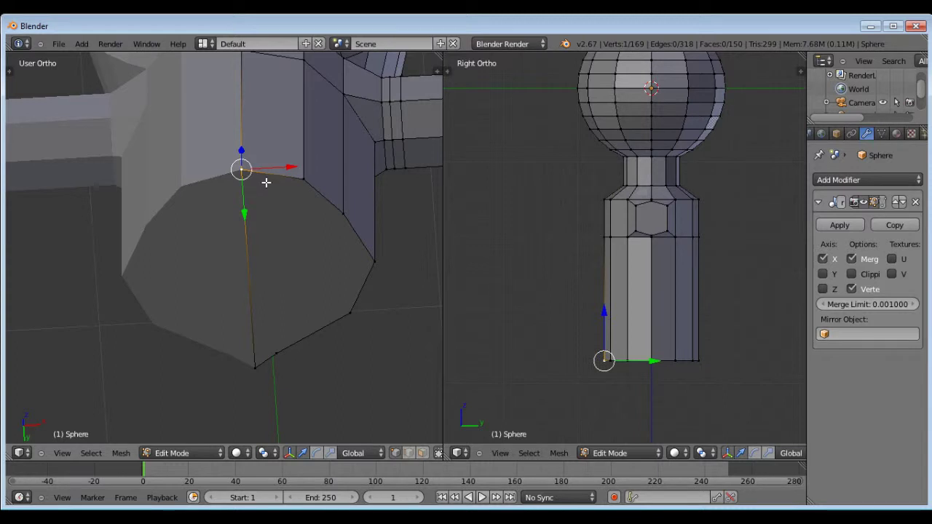
key("ctrl+z")
middle_click_drag(269, 183, 227, 230)
middle_click_drag(282, 217, 290, 222)
Extrude the bottom face in place and scale it inward to form a smaller leg base face.
key("e")
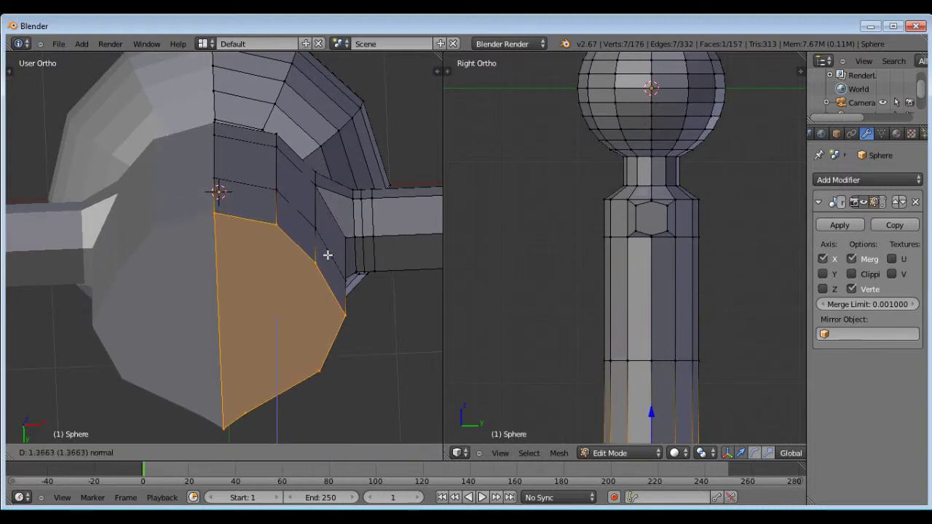
left_click(330, 217)
key("s")
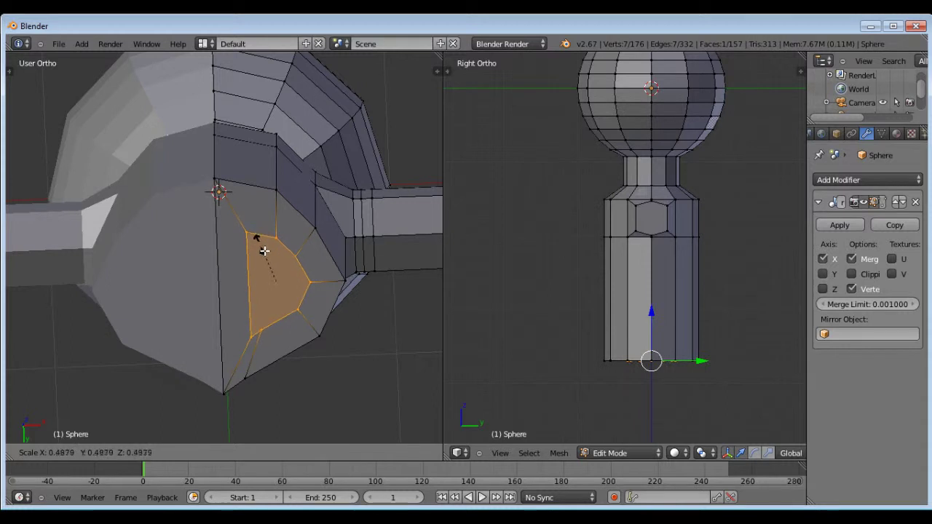
left_click(308, 241)
middle_click_drag(308, 241, 312, 266)
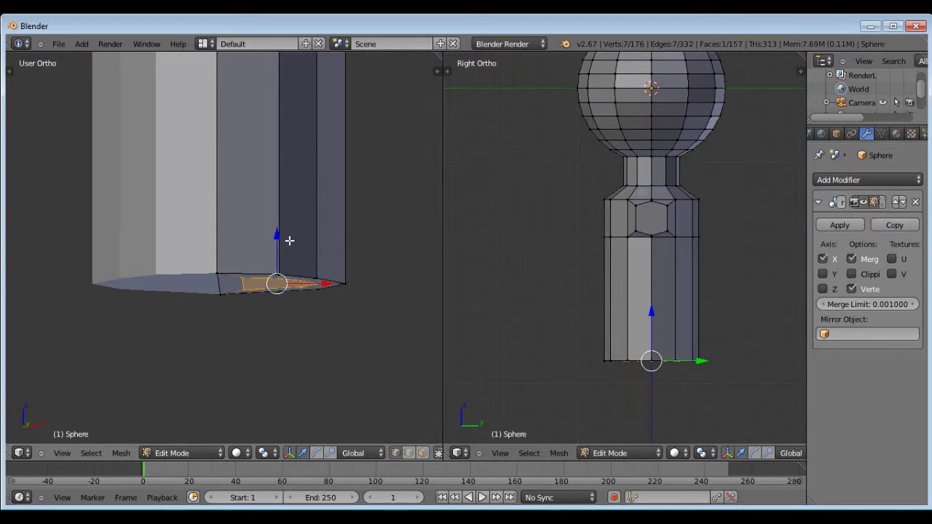
Examine the inset bottom face from the side, from the front and from below.
scroll(290, 241, "down", 3)
middle_click_drag(296, 245, 339, 254)
scroll(299, 265, "down", 2)
key("KP_1")
scroll(288, 258, "up", 2)
key("KP_1")
scroll(295, 195, "up", 2)
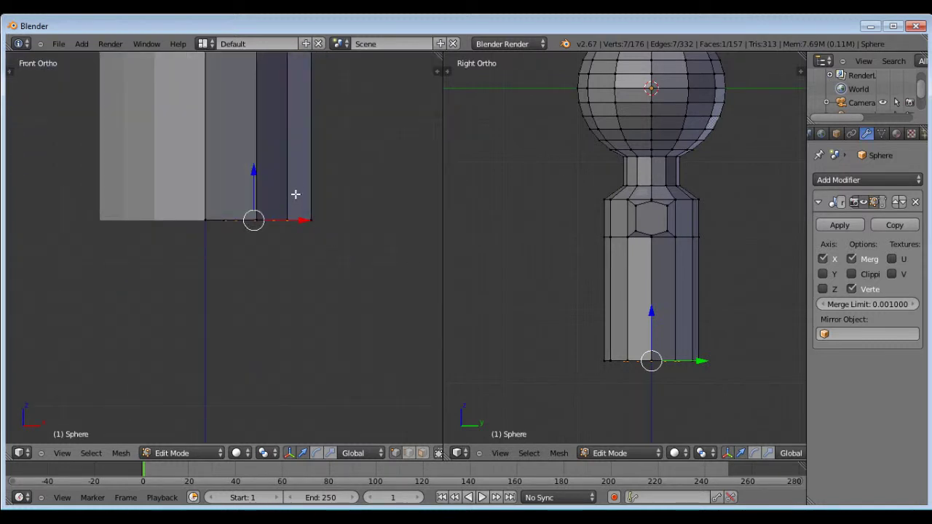
scroll(295, 194, "down", 1)
middle_click_drag(235, 241, 239, 190)
scroll(238, 190, "up", 2)
middle_click_drag(365, 231, 289, 207)
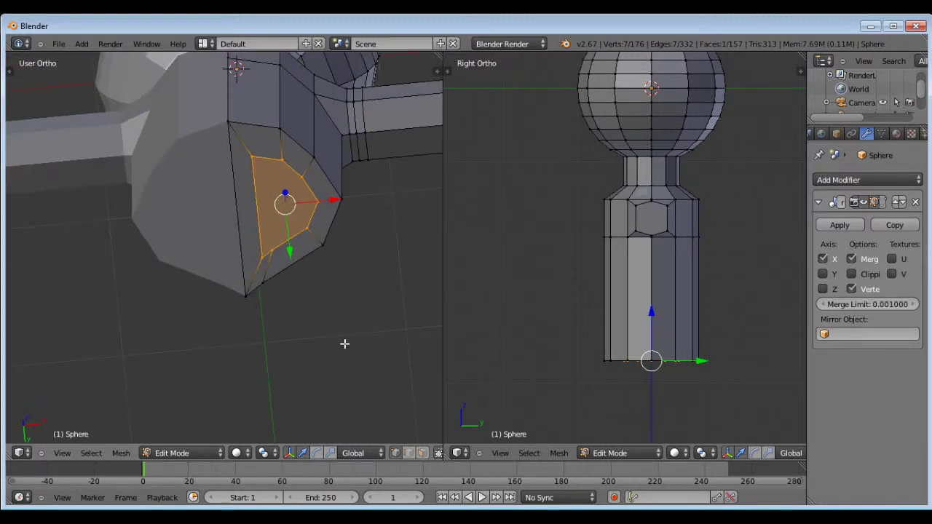
Round the inset bottom face with To Sphere and shift it slightly along the X axis toward the mirror line.
middle_click_drag(235, 221, 251, 180)
scroll(252, 180, "up", 1)
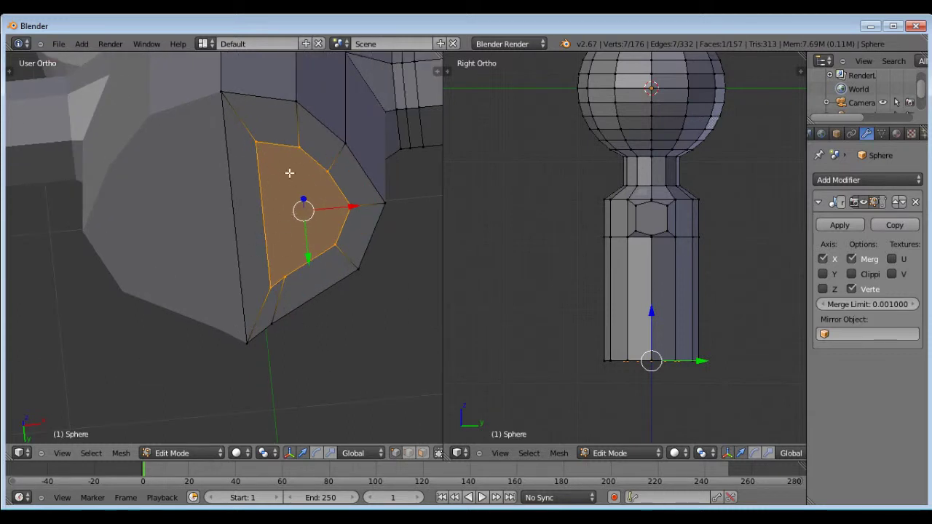
left_click(121, 453)
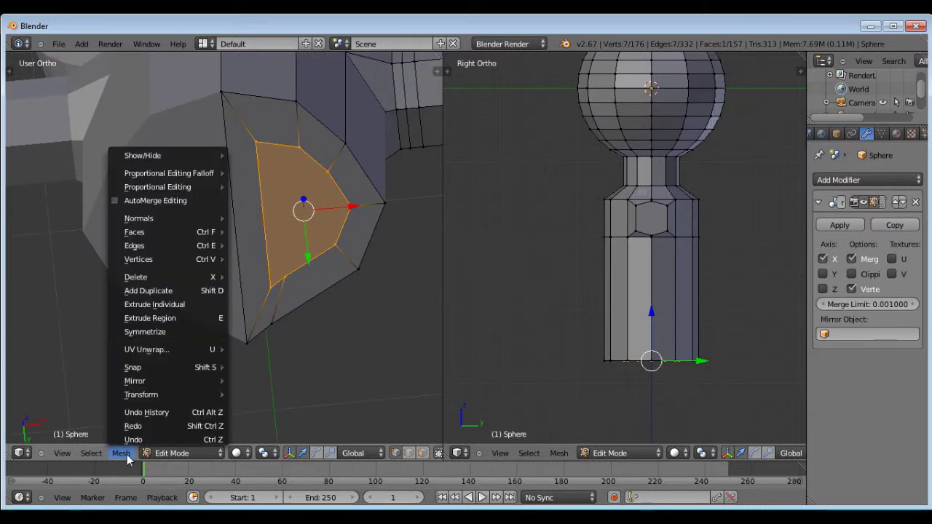
mouse_move(187, 398)
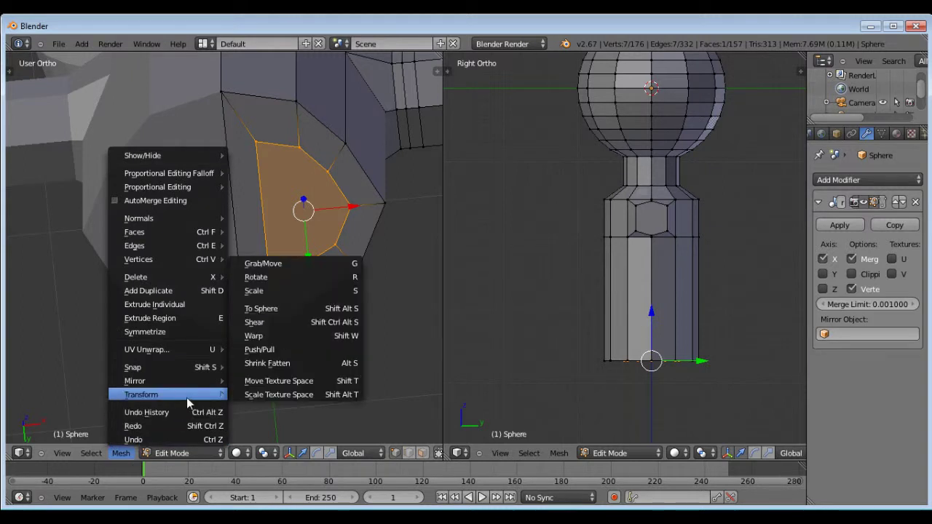
left_click(304, 310)
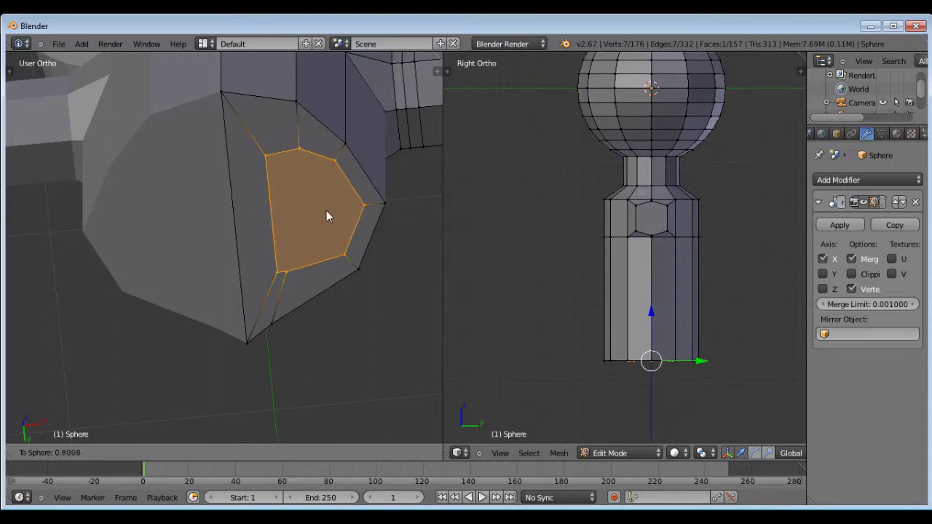
left_click(405, 212)
middle_click_drag(406, 212, 356, 262)
mouse_move(362, 213)
left_mouse_down()
mouse_move(337, 210)
mouse_move(347, 213)
left_mouse_up()
Move the two vertices on the inset face's inner side closer together along the Y axis.
middle_click_drag(287, 284, 293, 180)
right_click(265, 166)
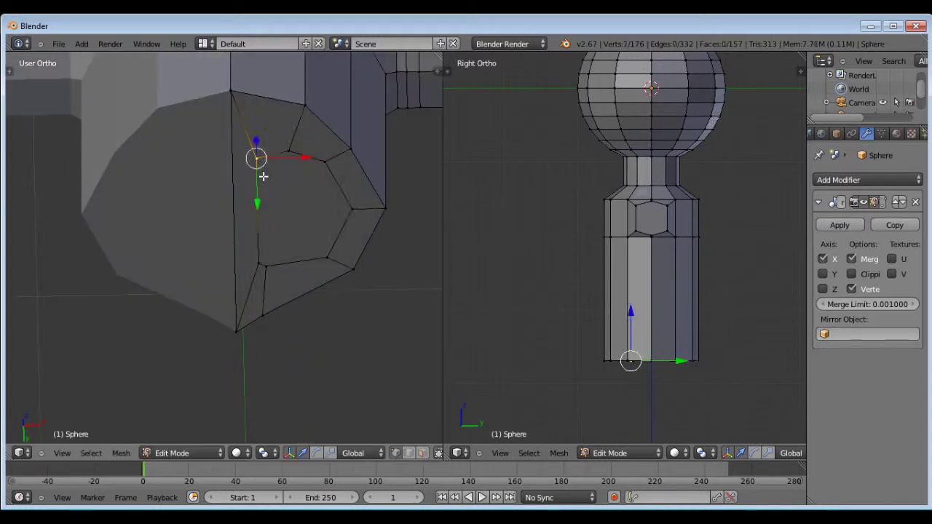
middle_click_drag(265, 215, 202, 261)
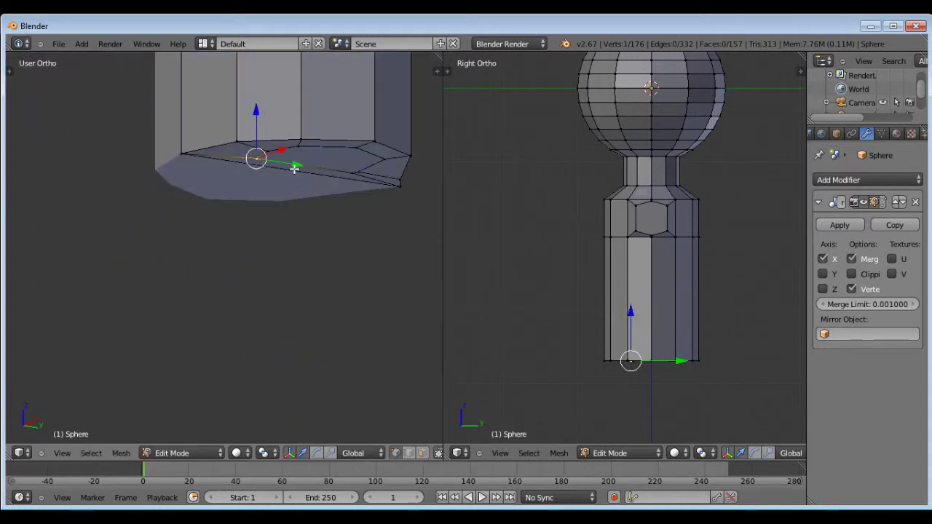
left_click_drag(294, 168, 317, 166)
middle_click_drag(317, 166, 410, 186)
right_click(330, 221)
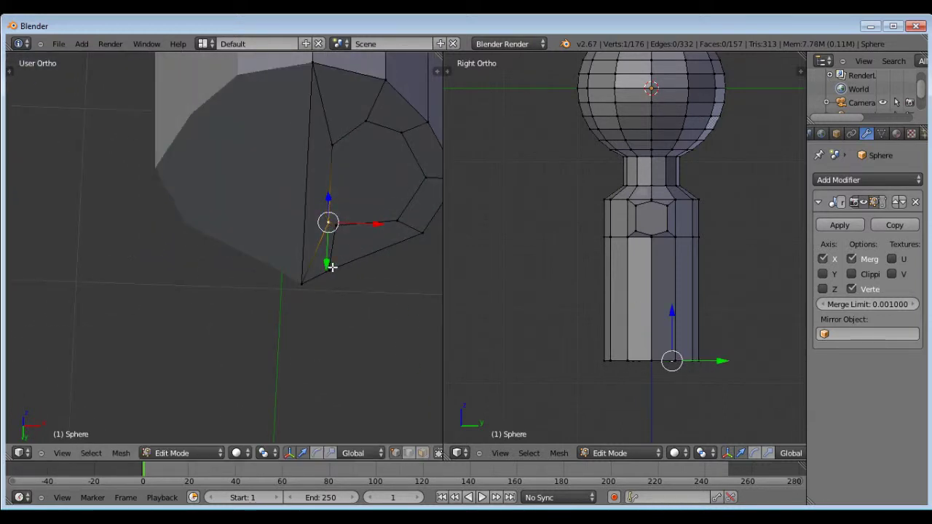
left_click_drag(332, 267, 324, 236)
middle_click_drag(354, 197, 383, 311)
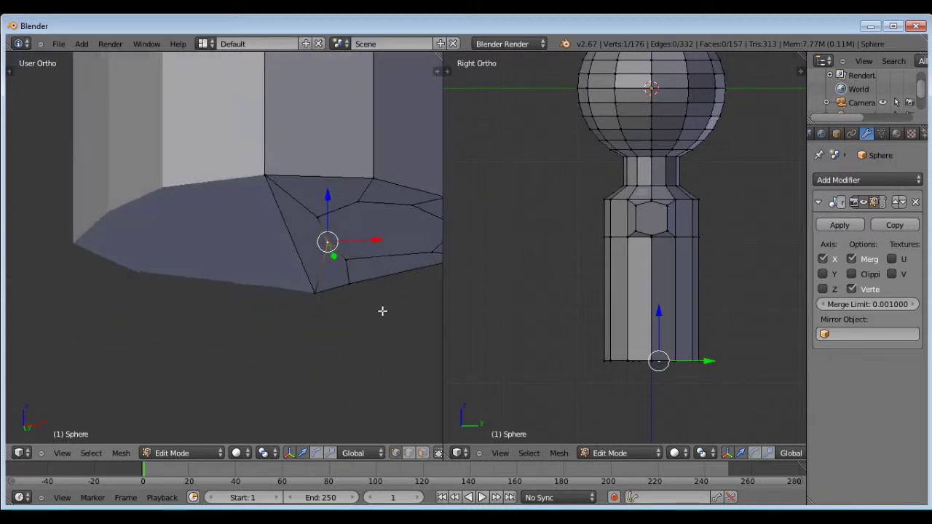
Try to move the selected inner vertex along the X axis toward the mirror line.
key("g")
key("x")
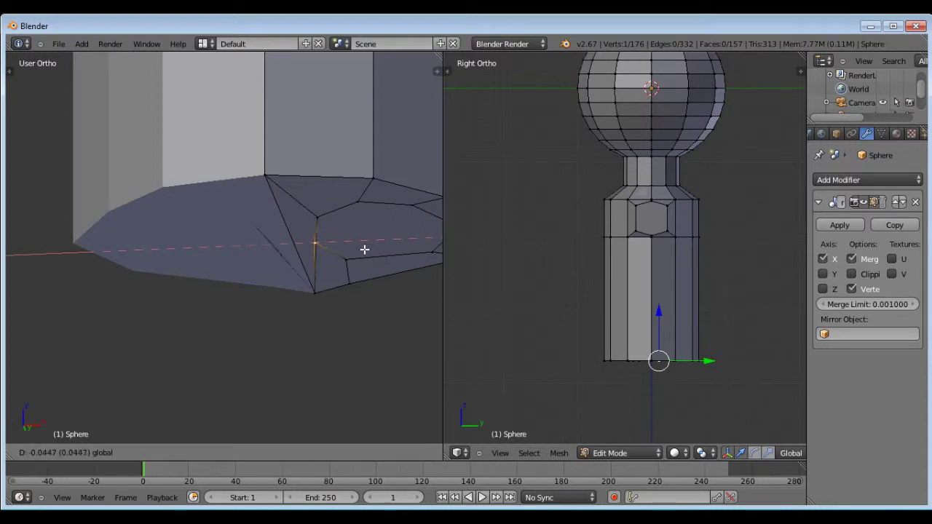
left_click(364, 250)
scroll(374, 199, "up", 3)
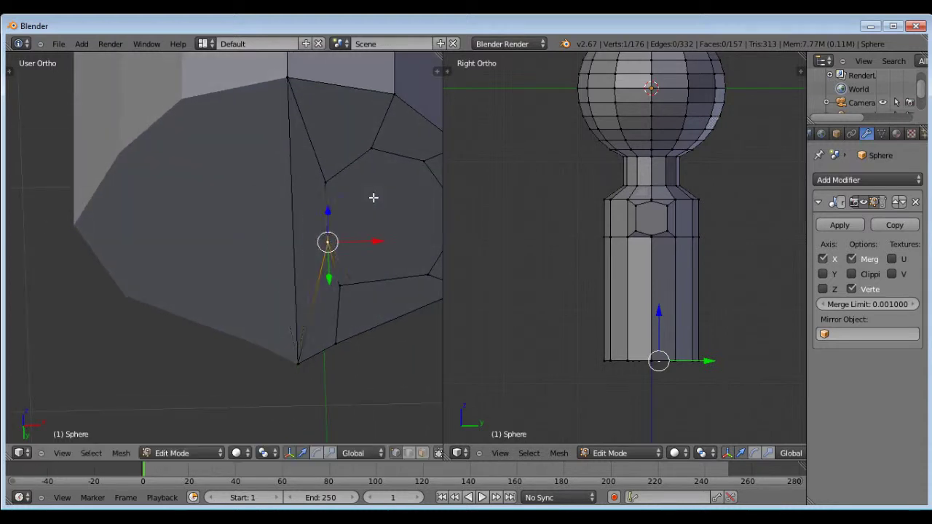
mouse_move(374, 197)
middle_mouse_down()
mouse_move(366, 258)
mouse_move(360, 204)
middle_mouse_up()
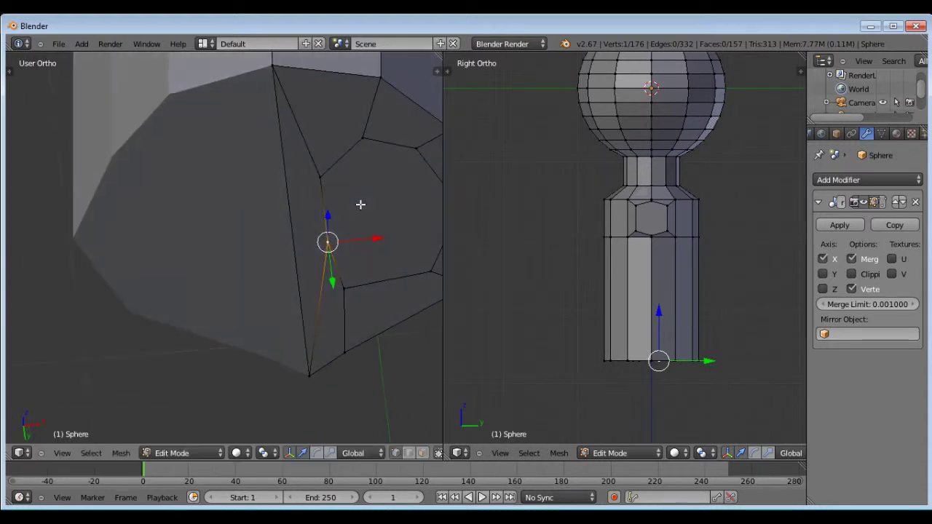
Enable Clipping in the Mirror modifier and move the selected inner vertex slightly along X toward the mirror line.
left_click(853, 274)
middle_click_drag(416, 313, 385, 346)
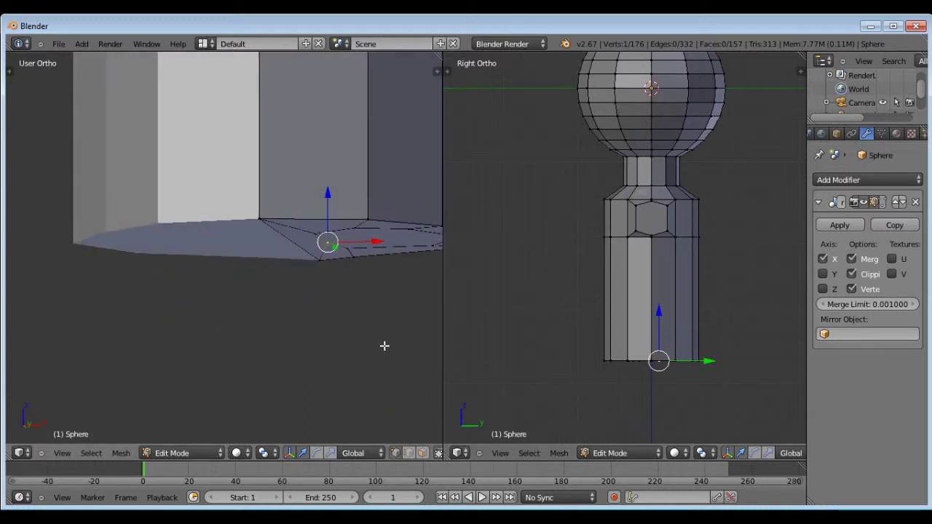
key("g")
key("x")
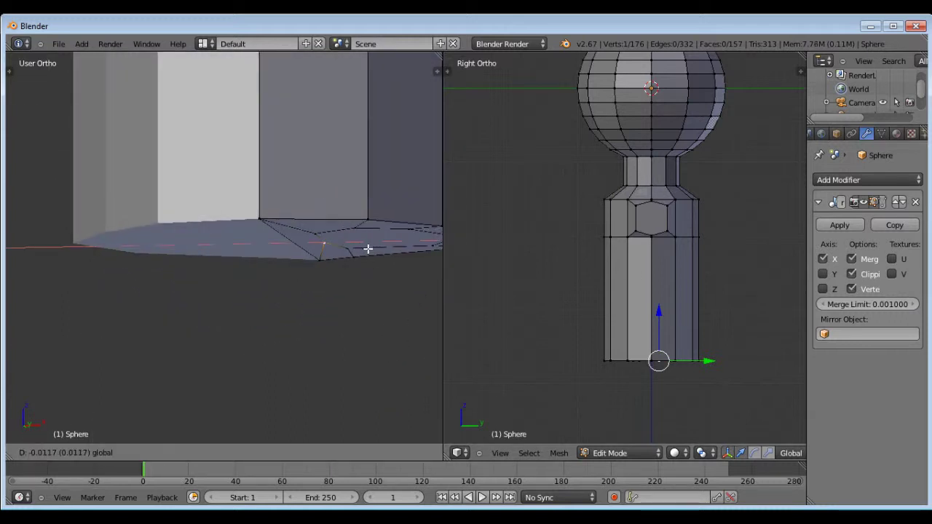
left_click(365, 248)
middle_click_drag(365, 248, 321, 178)
Select the inset face on the torso's underside and delete only that face, keeping its surrounding edges.
right_click(358, 148)
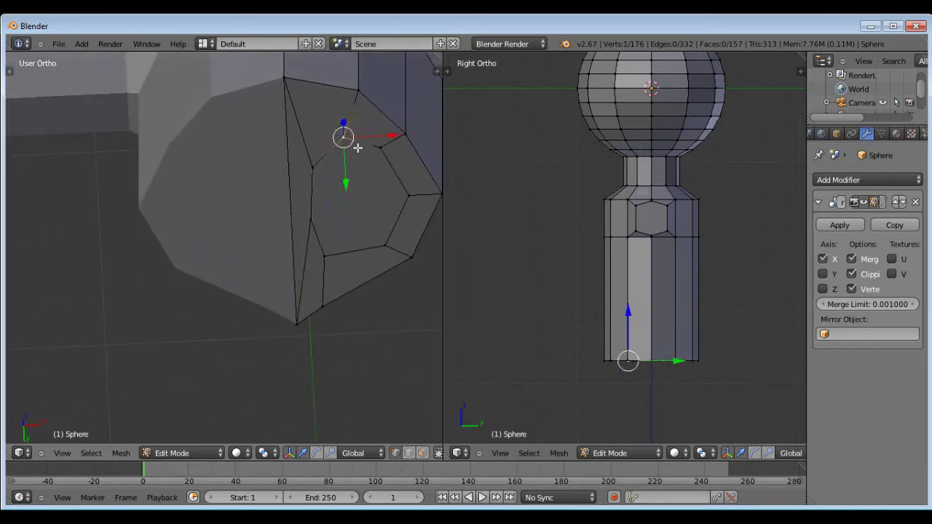
right_click(357, 147)
middle_click_drag(356, 149, 350, 175)
key("x")
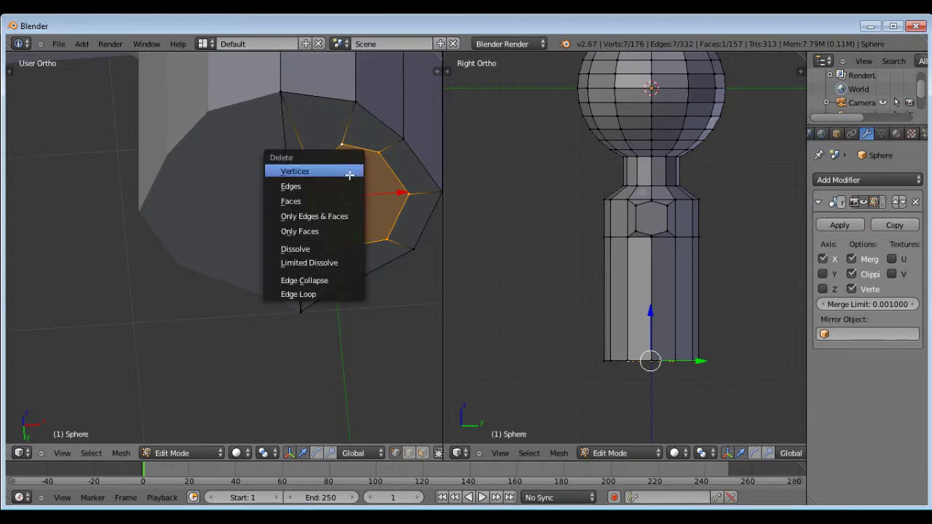
left_click(332, 200)
mouse_move(338, 211)
middle_mouse_down()
mouse_move(339, 276)
mouse_move(358, 287)
mouse_move(335, 289)
mouse_move(322, 202)
middle_mouse_up()
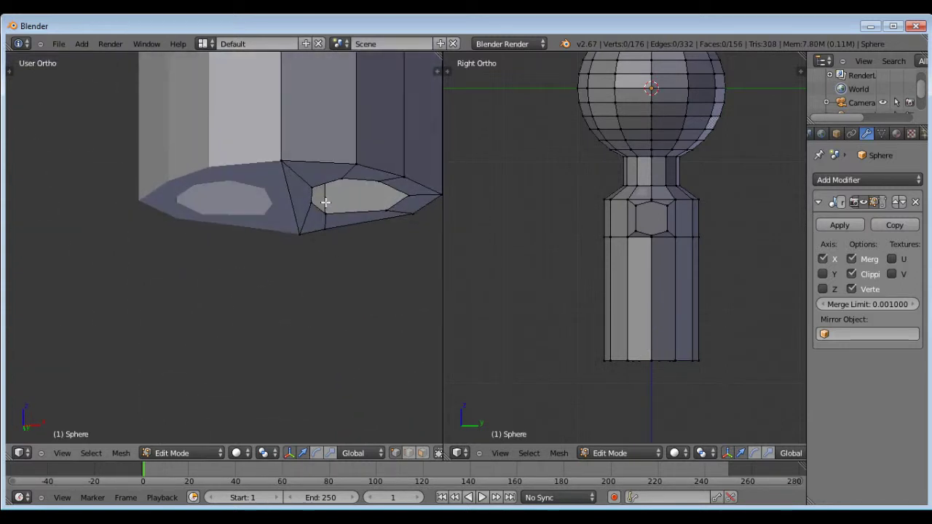
Select the edge loop around the leg opening and lower it about 0.05 along the Z axis.
scroll(316, 183, "up", 6)
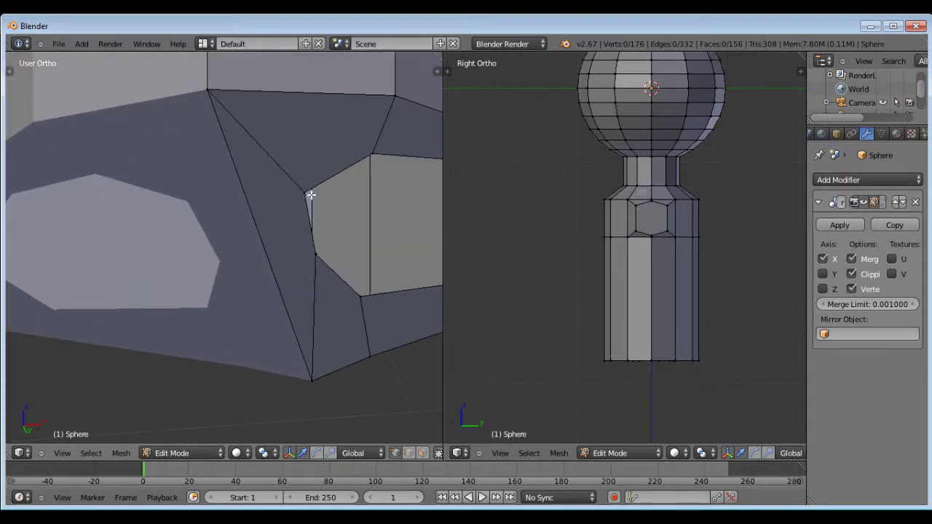
right_click(318, 190, "alt")
middle_click_drag(319, 190, 285, 279)
key("g")
key("z")
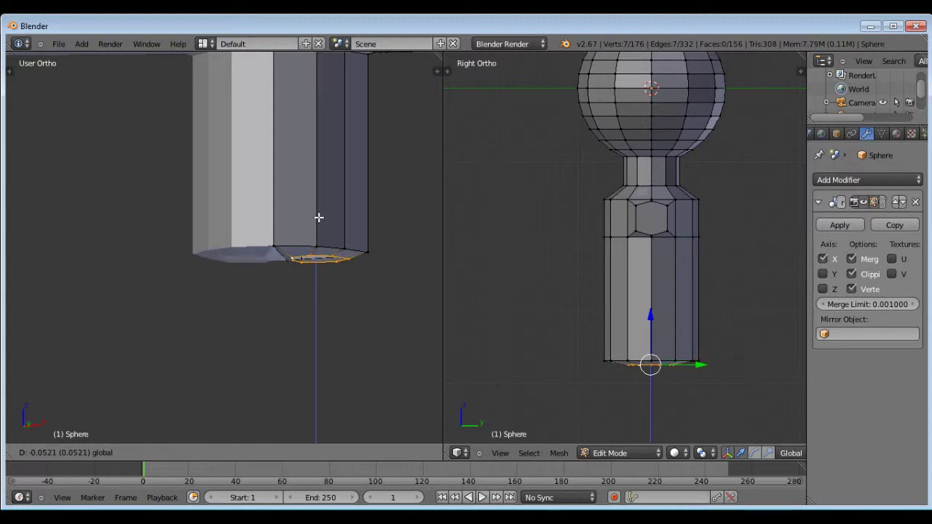
left_click(318, 217)
Extrude the leg opening's edge loop and move the new loop down along Z to form a long leg.
middle_click_drag(316, 209, 308, 275)
key("e")
right_click(317, 255)
key("KP_1")
scroll(327, 279, "up", 3)
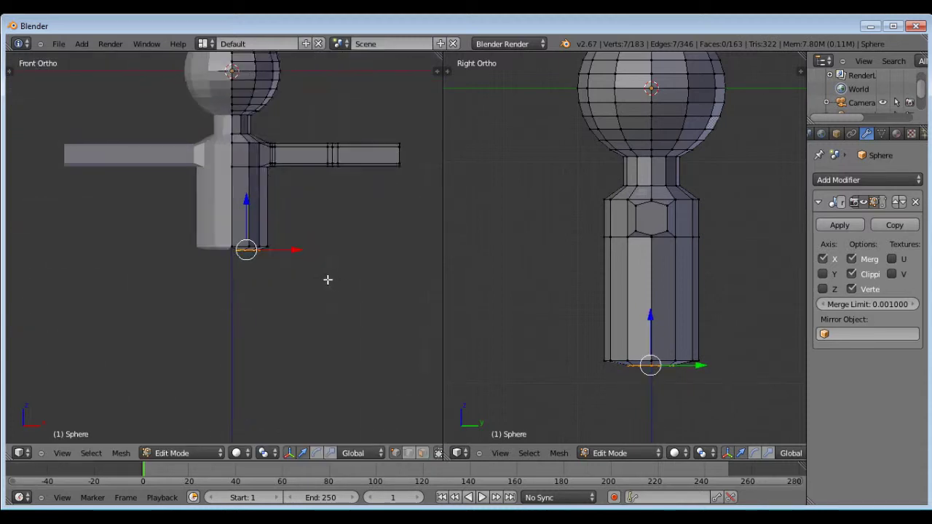
key("g")
key("z")
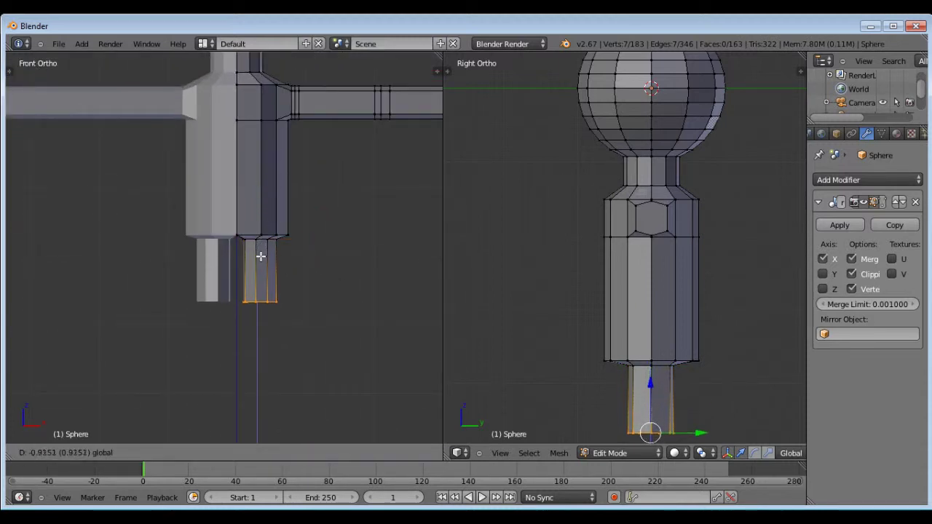
left_click(259, 362)
Close the open lower end of the leg with a single face.
scroll(258, 379, "down", 2)
middle_click_drag(258, 379, 250, 226)
scroll(262, 382, "up", 4)
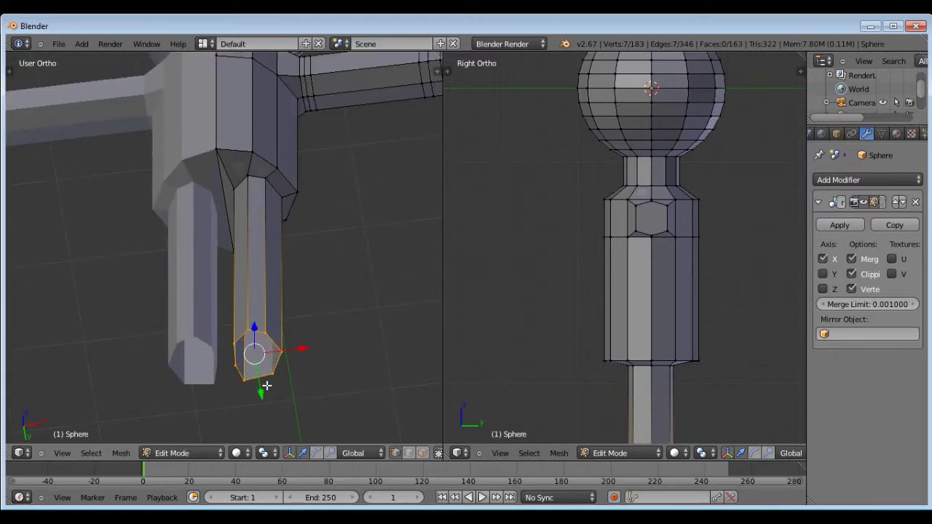
middle_click_drag(305, 225, 307, 325)
scroll(306, 304, "down", 3)
Examine the whole character's head, arm, torso and leg proportions, mainly from the front.
key("KP_1")
scroll(268, 167, "down", 1)
middle_click_drag(236, 190, 188, 214, "shift")
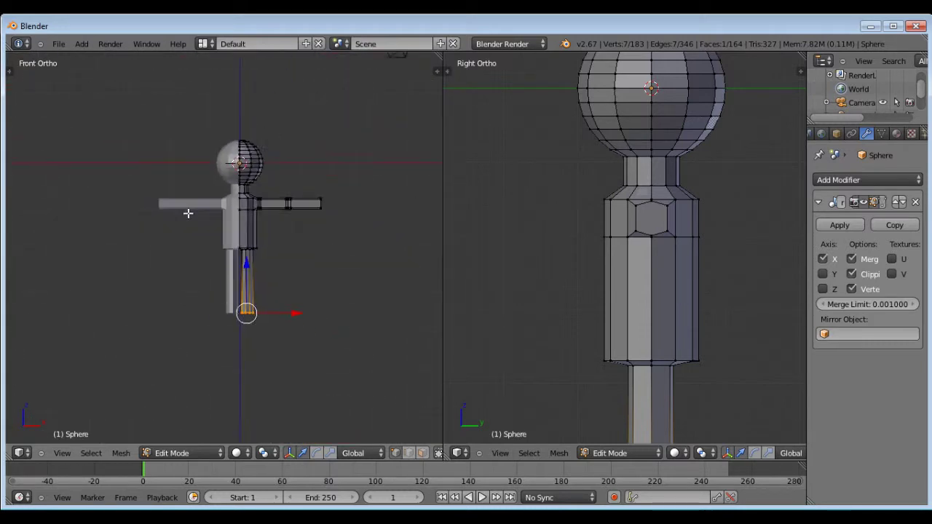
scroll(287, 201, "up", 1)
scroll(335, 219, "down", 1)
scroll(223, 262, "down", 2)
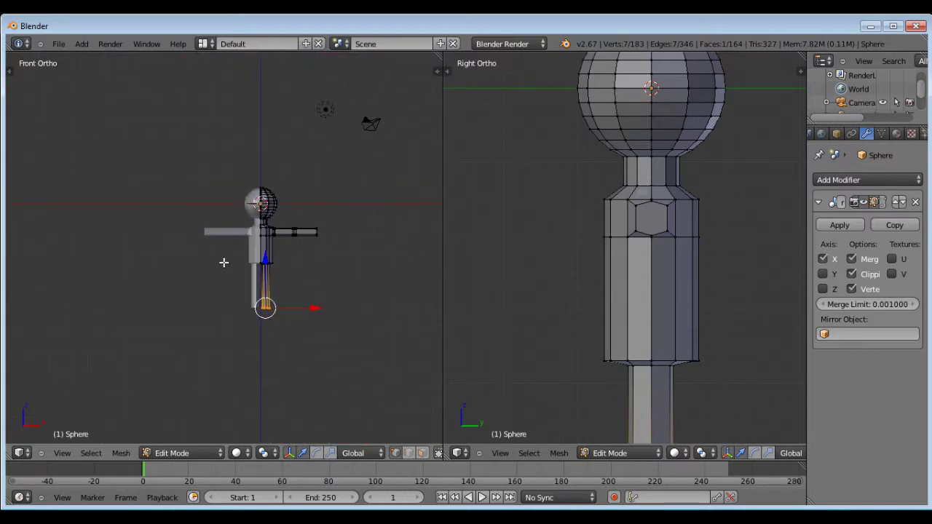
scroll(324, 279, "up", 3)
scroll(301, 231, "up", 1)
scroll(216, 162, "down", 2)
scroll(183, 135, "up", 3)
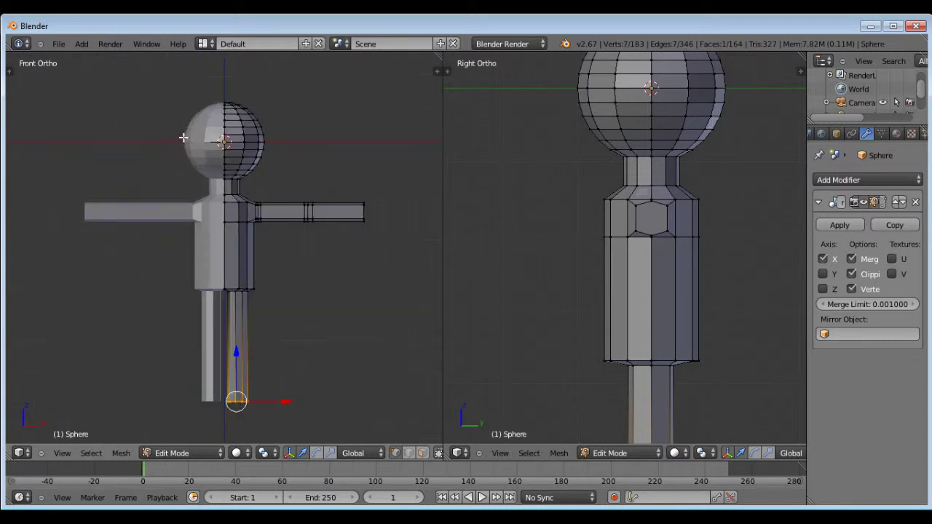
scroll(187, 135, "down", 2)
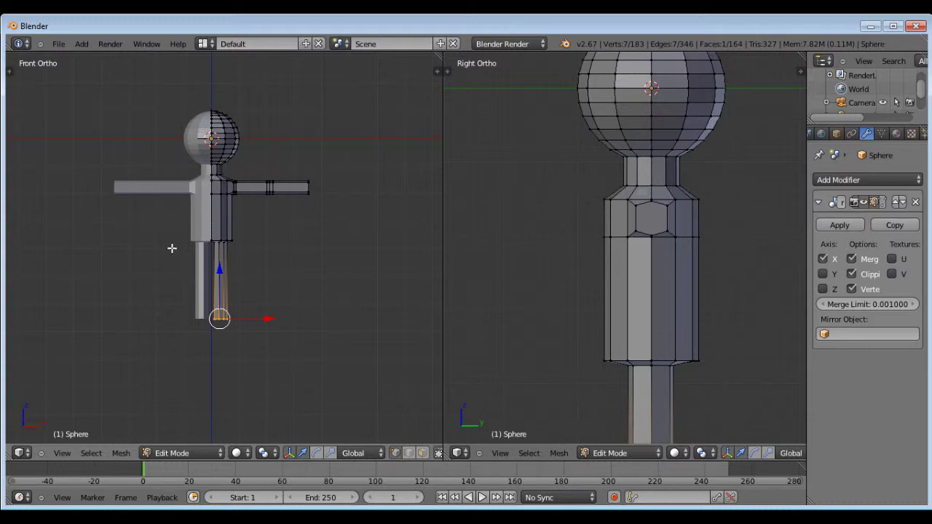
middle_click_drag(220, 240, 333, 281)
key("KP_1")
scroll(320, 250, "up", 2)
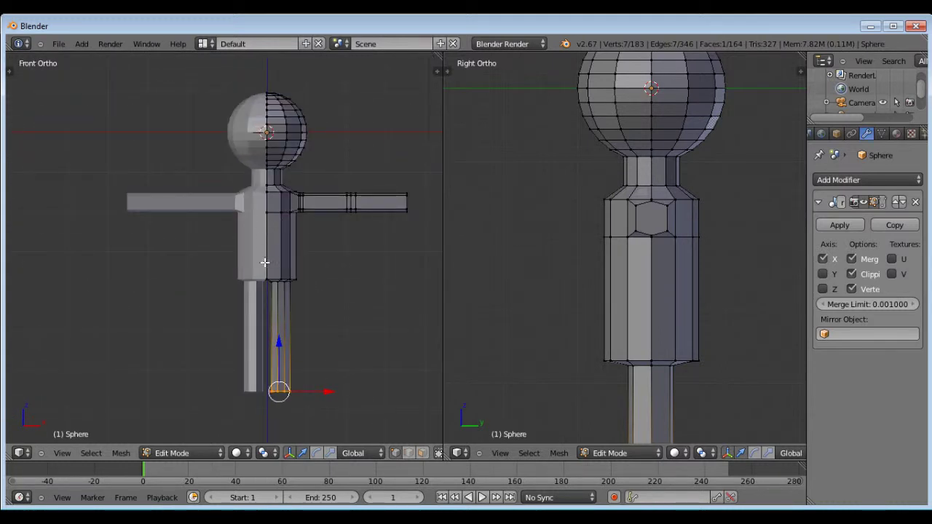
Examine the joint between the torso's bottom and the legs from the front.
scroll(264, 262, "up", 3)
scroll(274, 261, "up", 4)
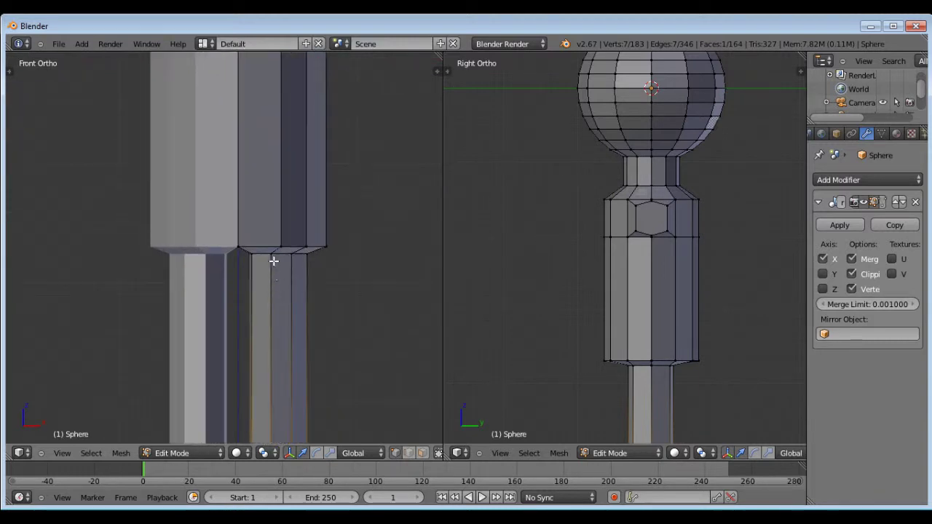
scroll(274, 261, "down", 2)
scroll(285, 298, "up", 2)
scroll(270, 250, "down", 2)
scroll(266, 241, "up", 2)
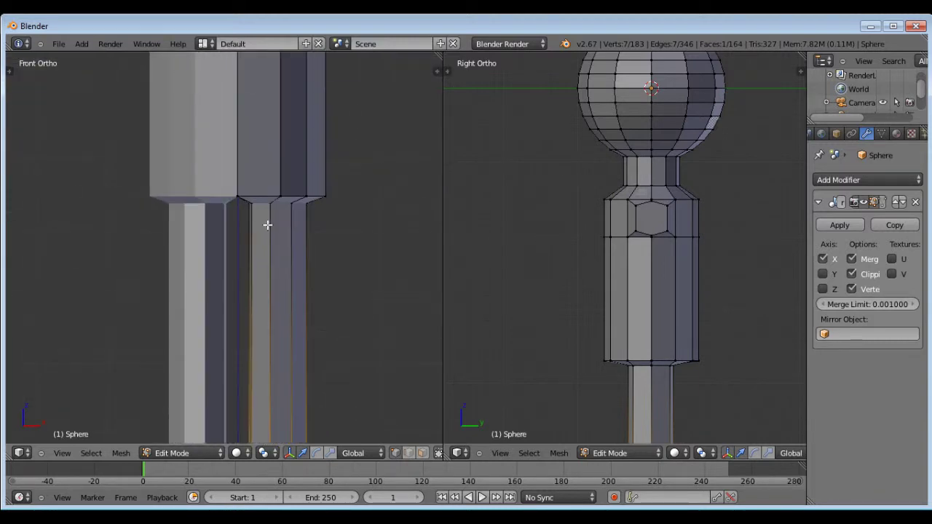
scroll(270, 222, "up", 4)
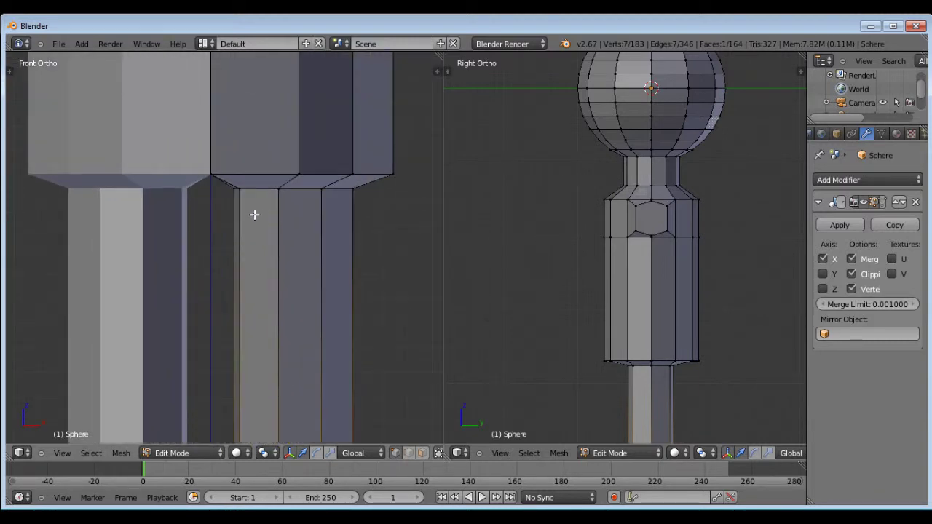
scroll(254, 215, "down", 3)
Add a loop cut around the leg and position it along Z just below where the leg joins the torso.
key("l")
scroll(260, 333, "down", 2)
scroll(262, 322, "up", 2)
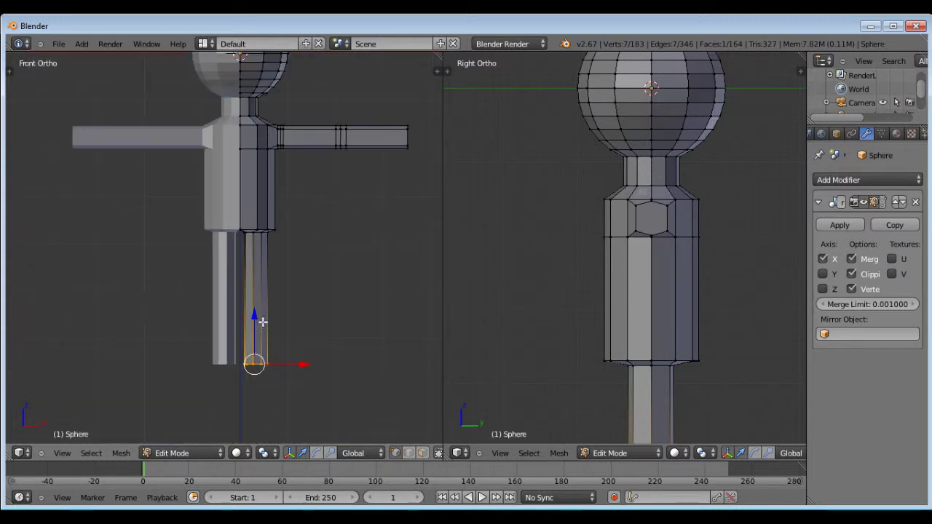
key("ctrl+r")
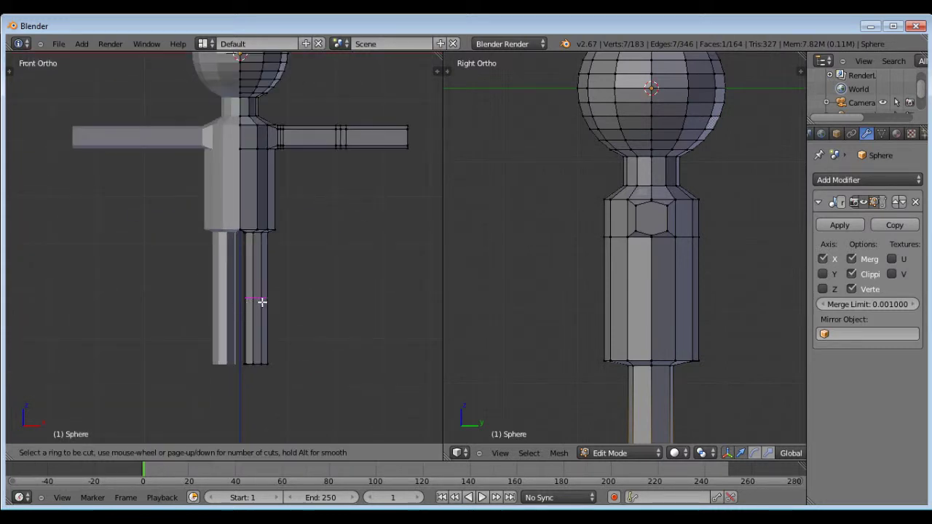
left_click(263, 302)
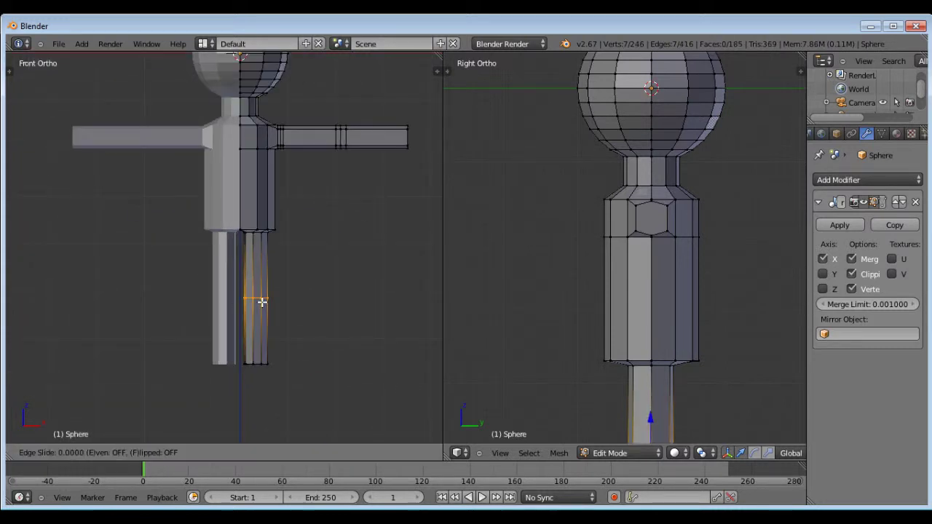
left_click(271, 243)
scroll(259, 241, "up", 3)
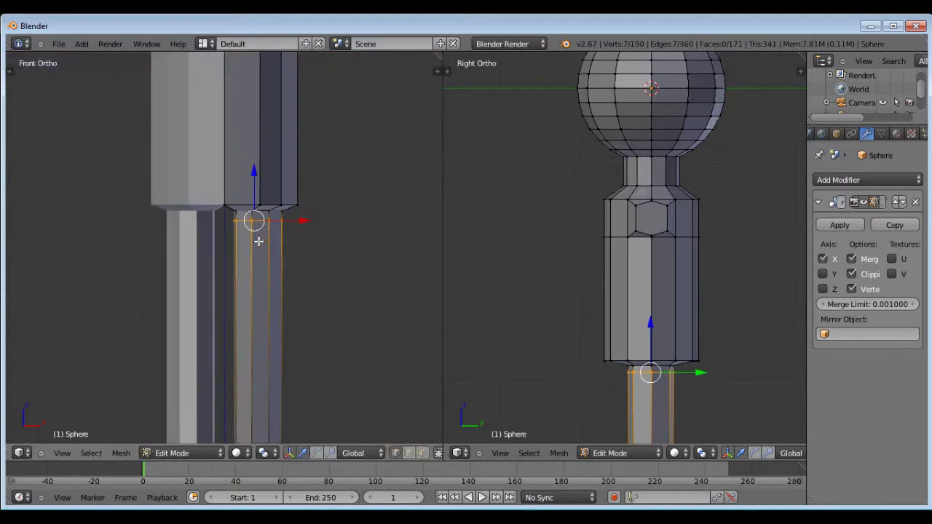
scroll(259, 241, "up", 2)
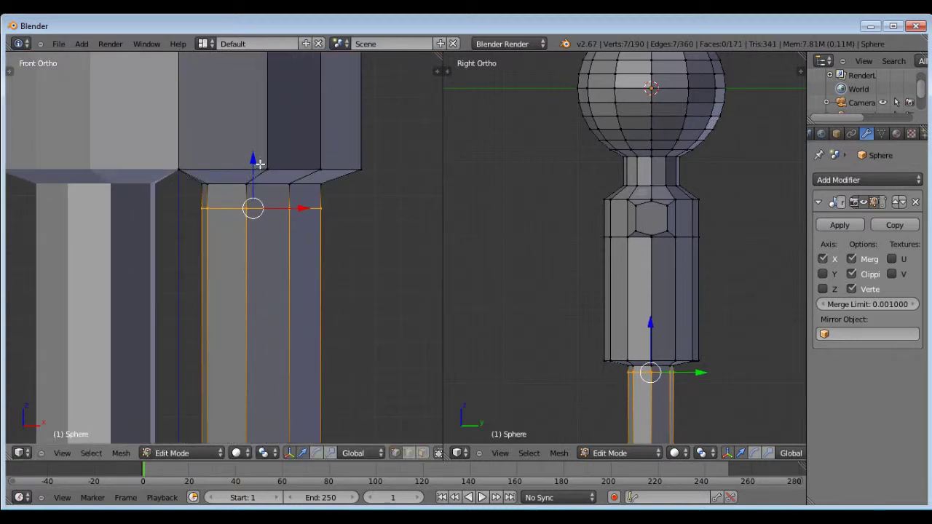
left_click_drag(260, 164, 256, 150)
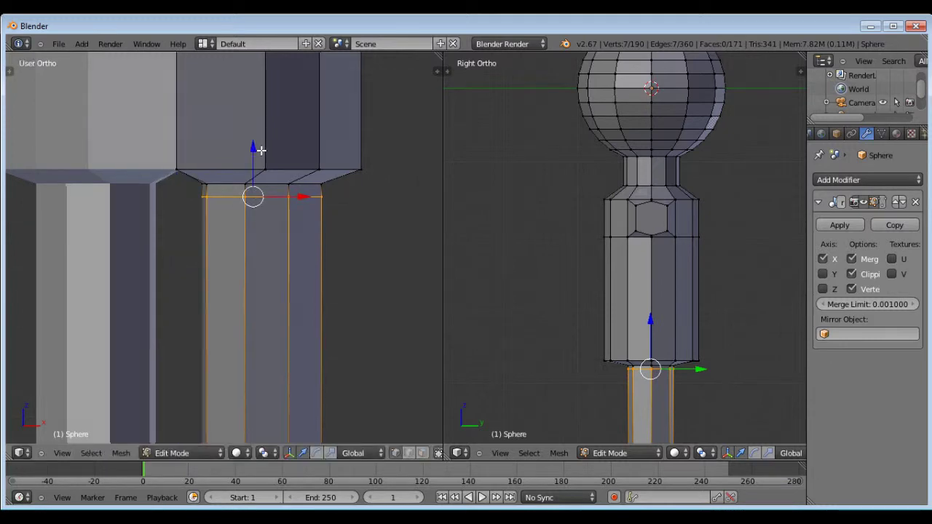
Scale up the edge loop where the leg joins the torso so the joint flares outward.
mouse_move(256, 150)
middle_mouse_down()
mouse_move(191, 135)
mouse_move(247, 146)
mouse_move(244, 179)
mouse_move(255, 162)
middle_mouse_up()
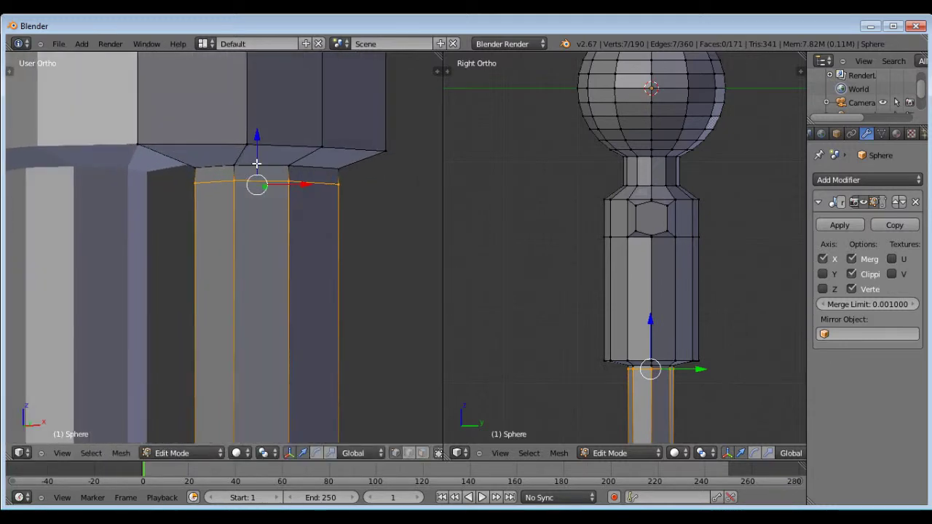
right_click(249, 164)
right_click(257, 169, "alt")
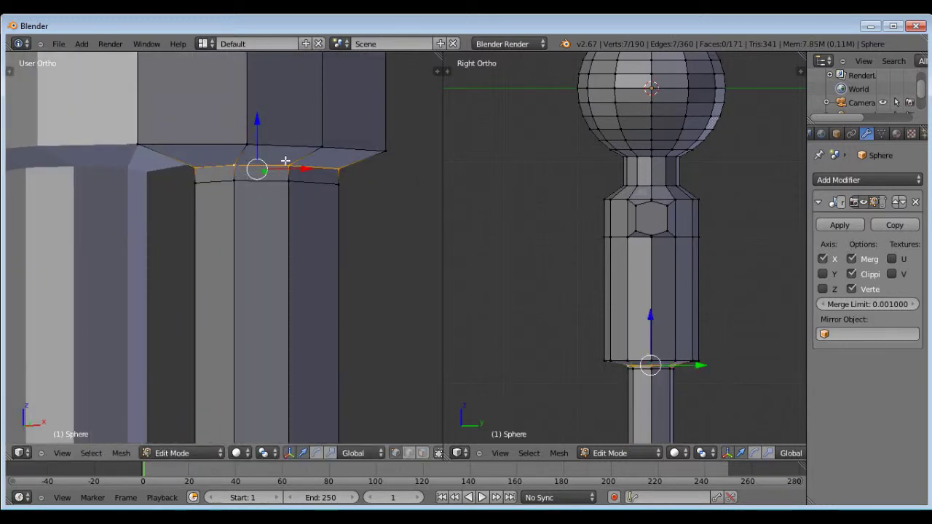
key("s")
left_click(319, 152)
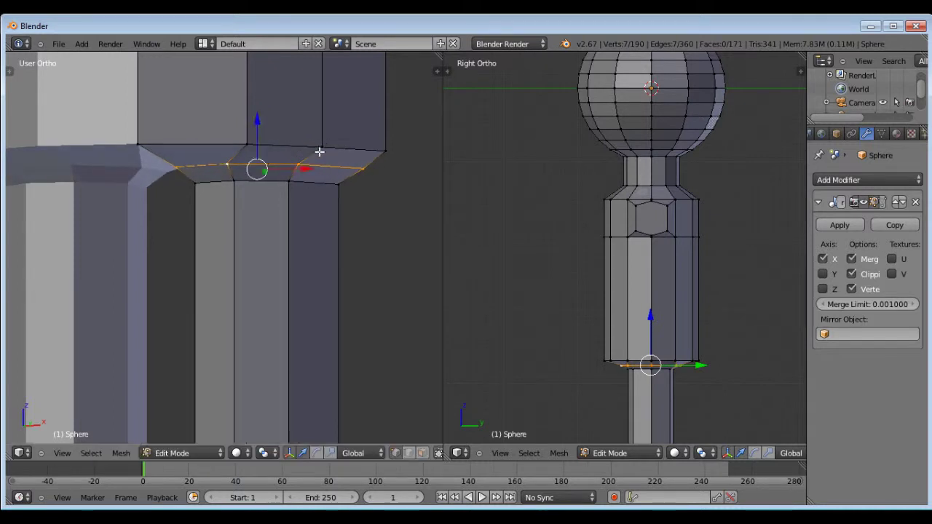
Scale up the edge loop just below the leg joint by about 1.11 to thicken the upper leg.
middle_click_drag(319, 151, 342, 154)
right_click(248, 188)
right_click(247, 187, "alt")
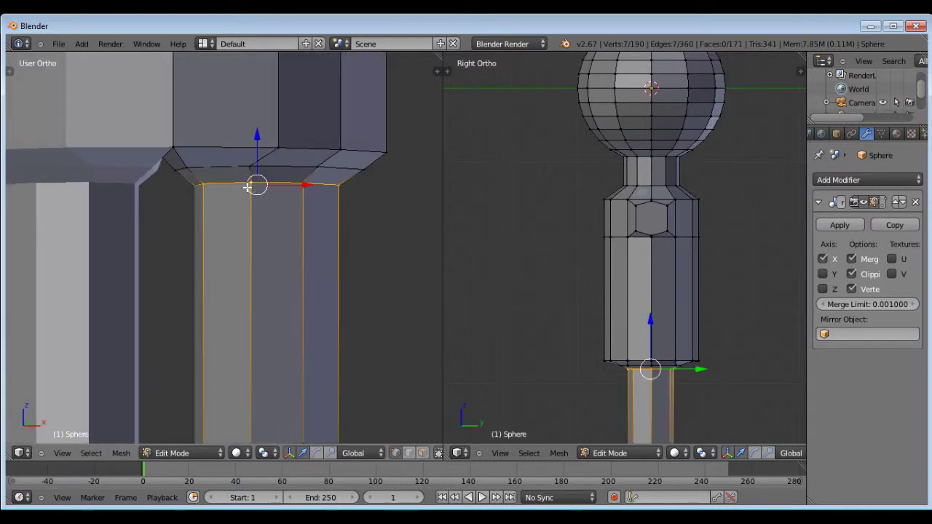
key("s")
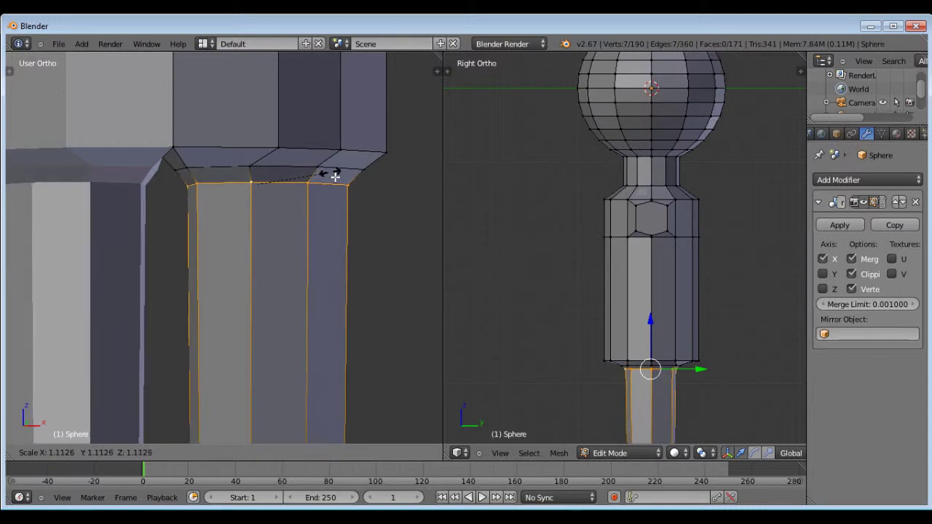
left_click(337, 176)
Examine the widened upper leg and its joint with the torso from the front and at an angle.
scroll(338, 177, "down", 6)
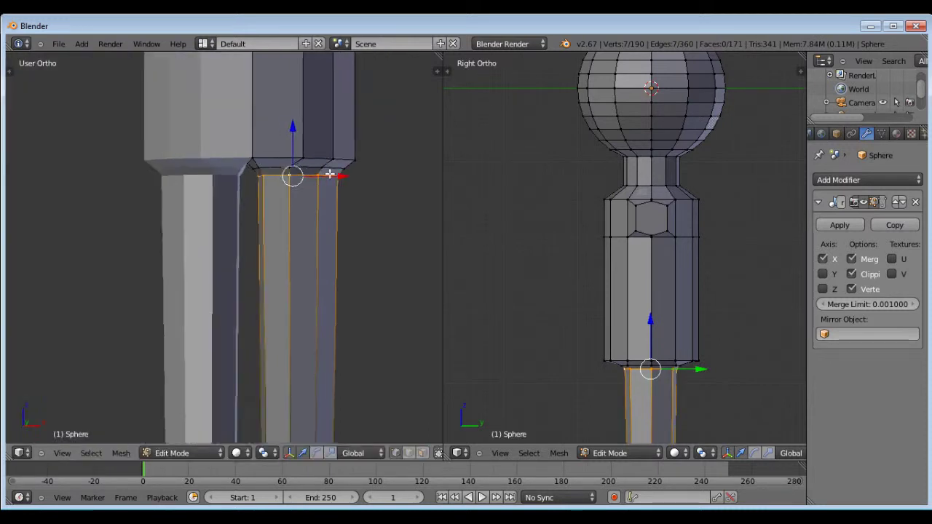
key("KP_1")
scroll(314, 171, "up", 9)
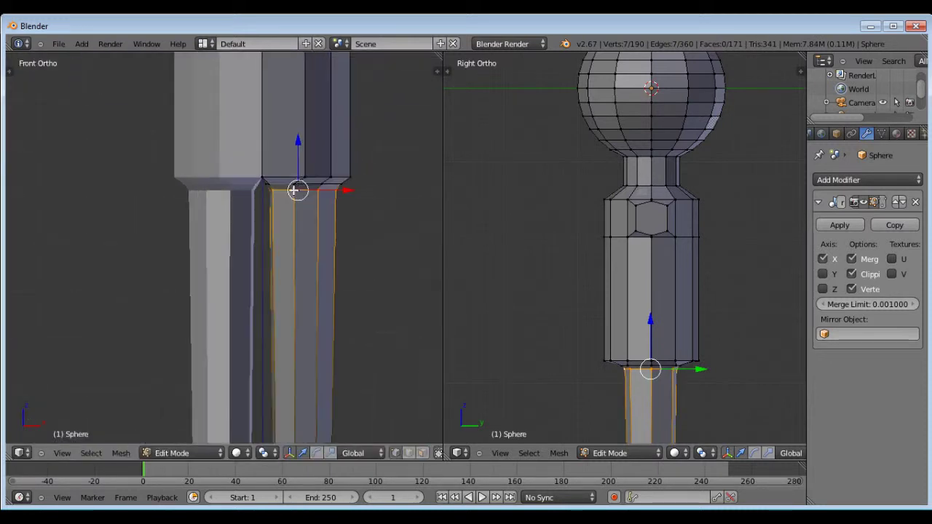
middle_click_drag(299, 187, 254, 202)
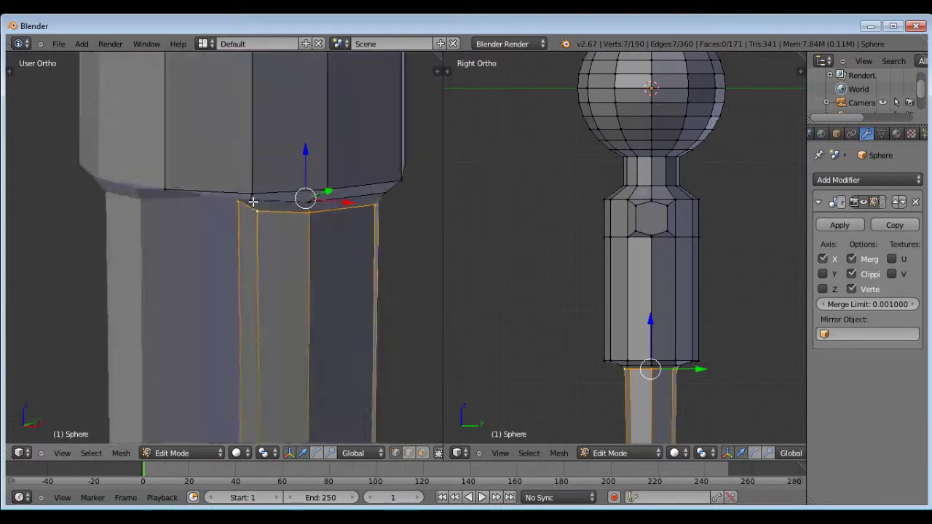
scroll(269, 193, "down", 6)
key("KP_1")
scroll(268, 159, "down", 2)
scroll(205, 192, "up", 4)
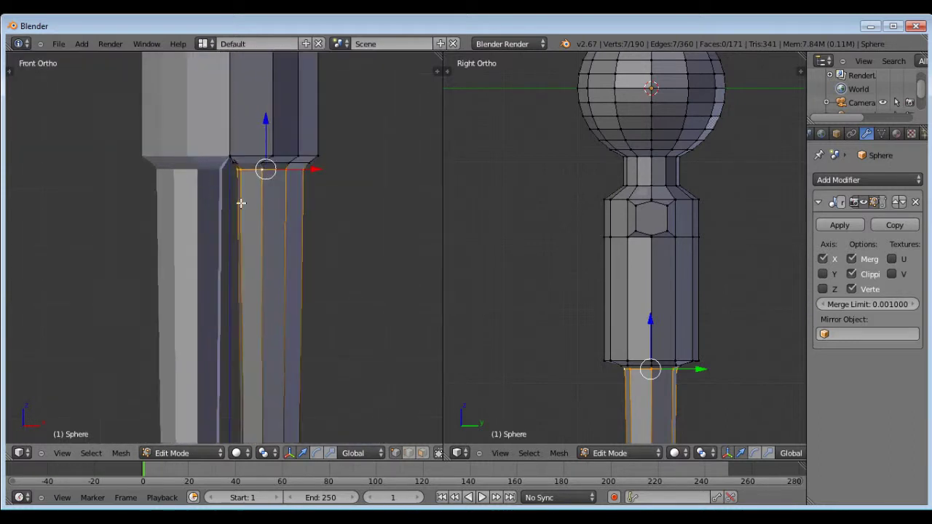
scroll(248, 201, "down", 2)
scroll(258, 284, "up", 2)
scroll(262, 283, "down", 3)
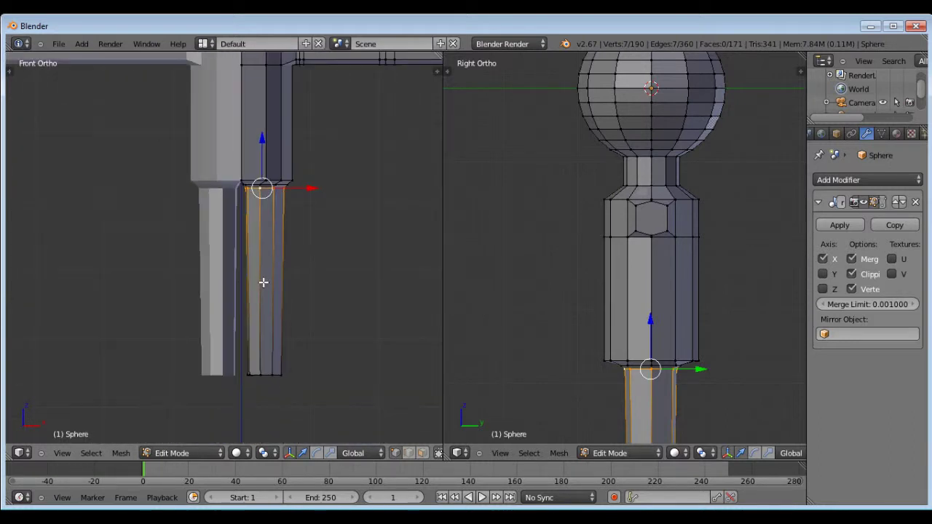
Add three closely spaced loop cuts around the middle of the leg to form the knee.
key("ctrl+r")
left_click(264, 281)
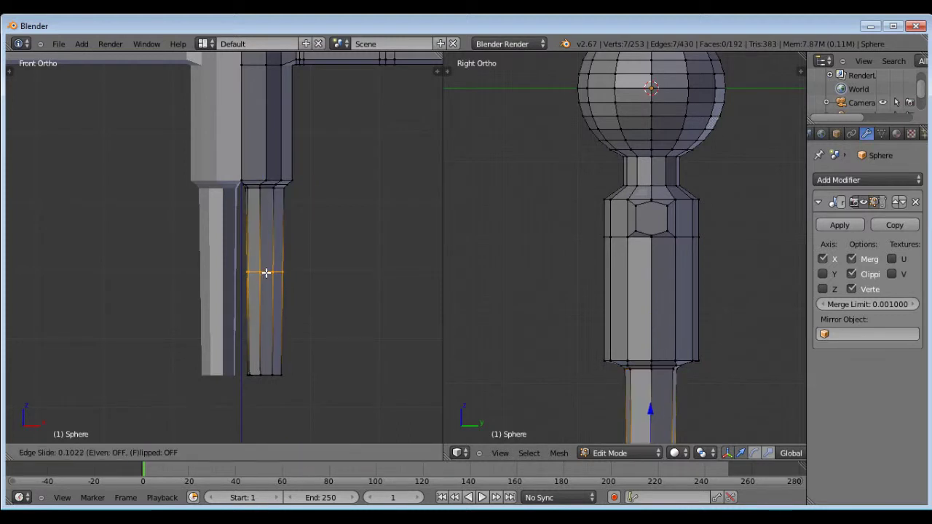
left_click(265, 272)
key("ctrl+r")
left_click(264, 281)
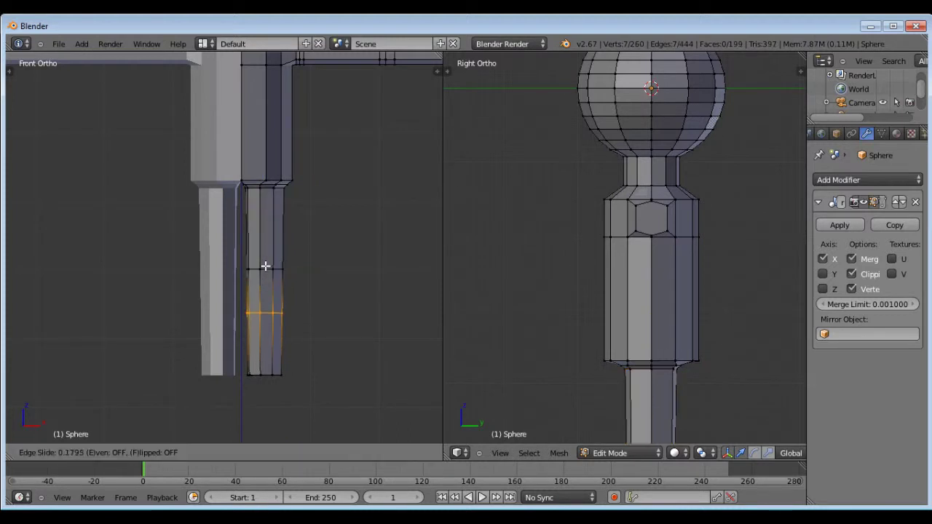
left_click(267, 298)
key("ctrl+r")
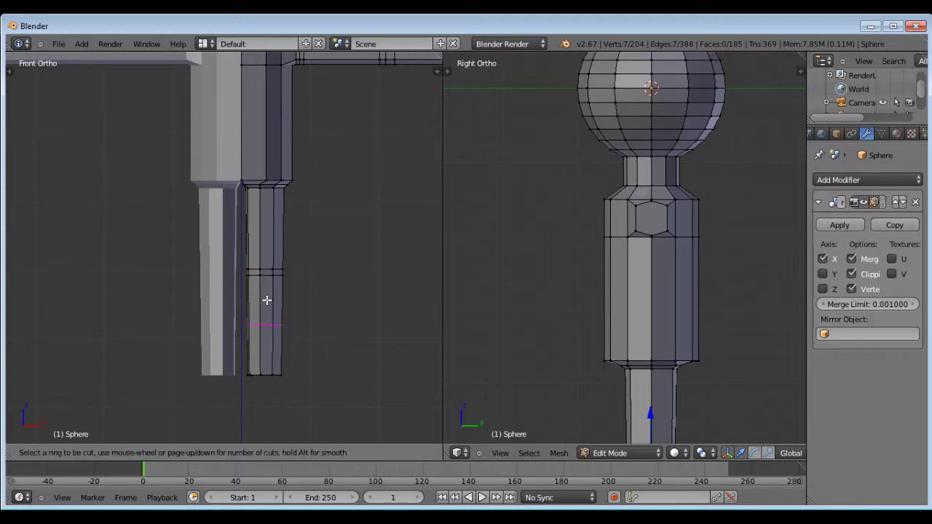
left_click(267, 298)
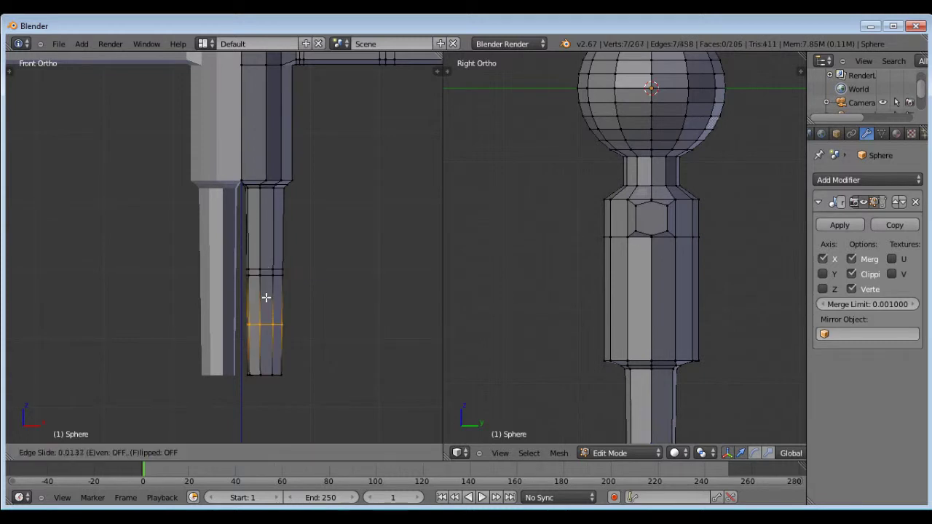
left_click(268, 255)
Switch to Object Mode and raise the whole character along Z until the scene origin lies in its lower torso.
middle_click_drag(273, 262, 237, 293)
key("KP_1")
scroll(255, 202, "down", 2)
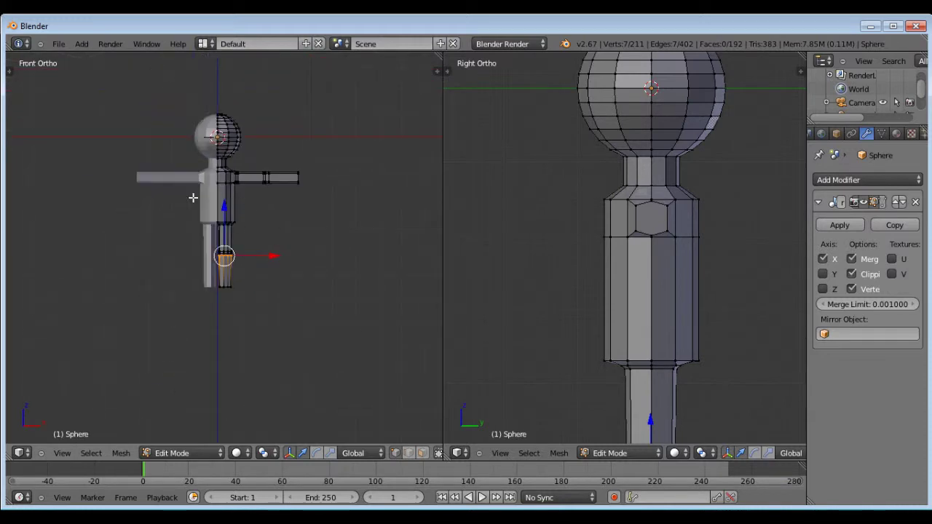
key("Tab")
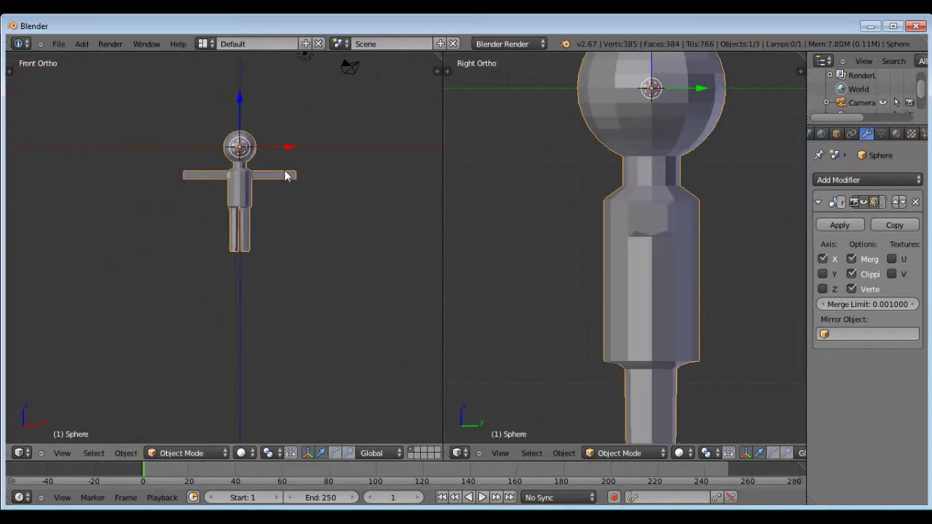
mouse_move(284, 180)
middle_mouse_down()
mouse_move(279, 248)
mouse_move(146, 204)
mouse_move(271, 131)
mouse_move(267, 267)
mouse_move(276, 183)
middle_mouse_up()
key("KP_1")
scroll(216, 129, "up", 2)
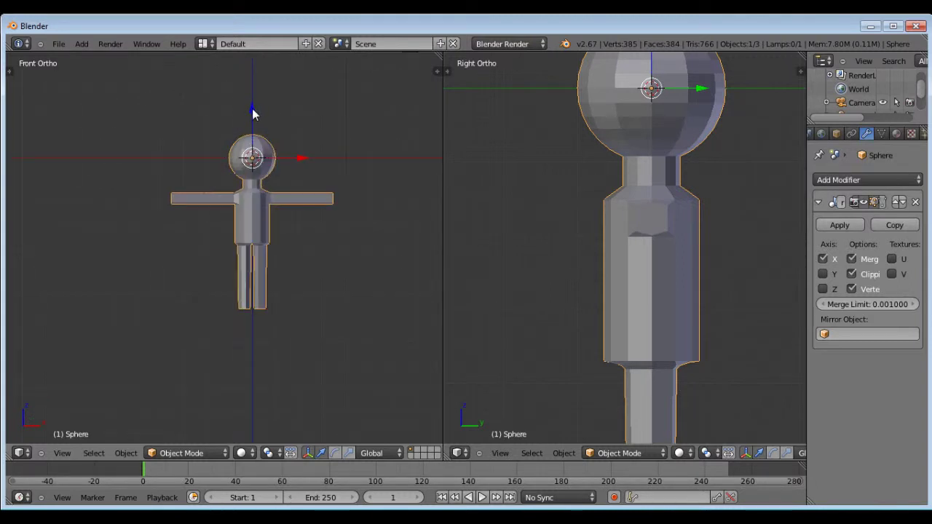
left_click_drag(253, 113, 253, 40)
Examine the whole raised character from the front and from several angles.
scroll(285, 236, "down", 3)
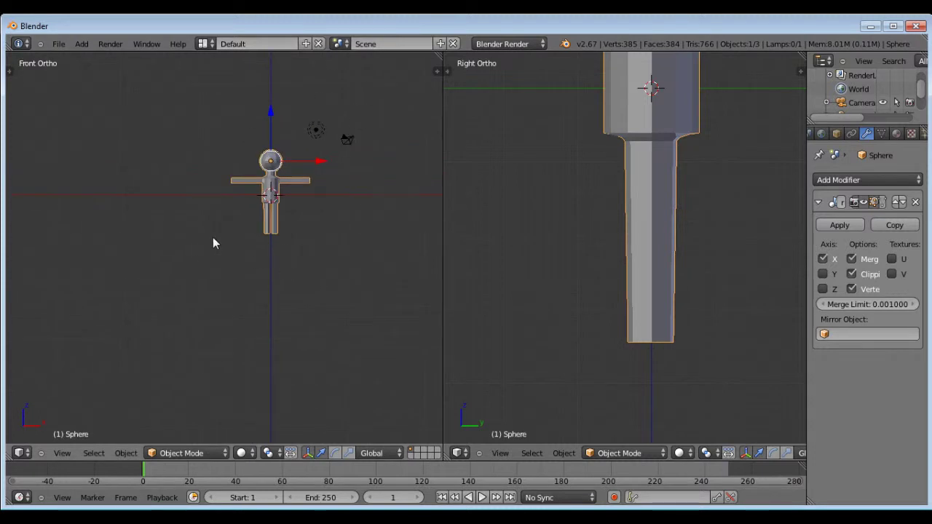
scroll(310, 171, "up", 4)
scroll(296, 193, "down", 1)
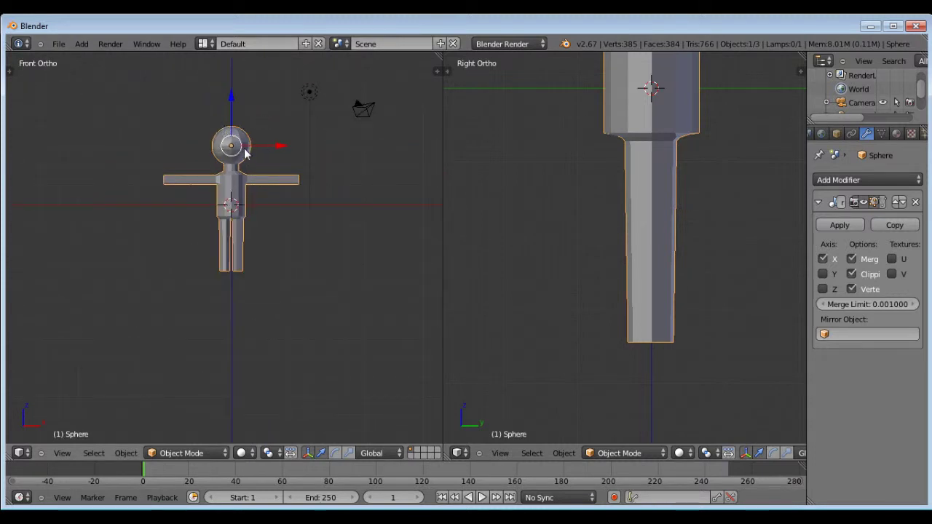
mouse_move(246, 153)
middle_mouse_down()
mouse_move(406, 190)
mouse_move(199, 242)
mouse_move(303, 169)
mouse_move(253, 185)
mouse_move(297, 172)
mouse_move(289, 183)
mouse_move(209, 200)
mouse_move(343, 174)
mouse_move(308, 287)
mouse_move(234, 144)
middle_mouse_up()
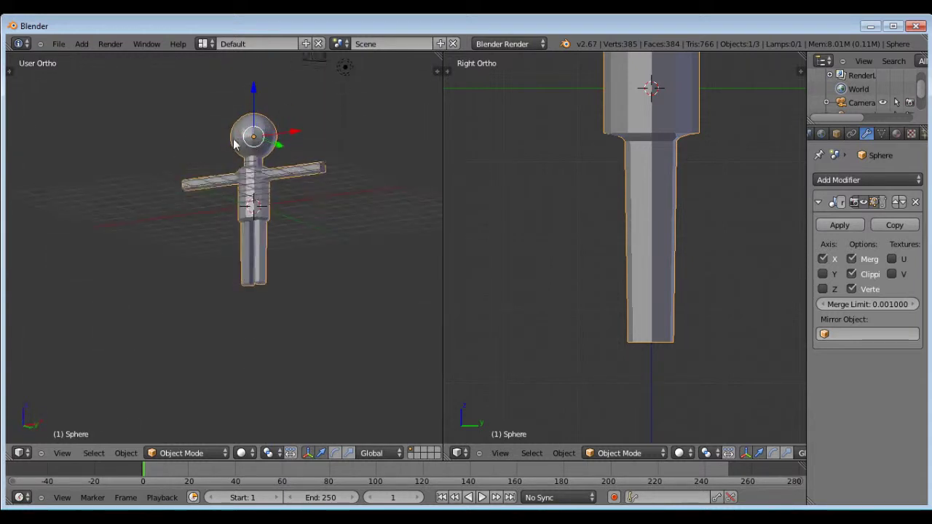
scroll(245, 143, "down", 2)
key("KP_1")
scroll(226, 75, "up", 4)
scroll(245, 138, "down", 3)
scroll(285, 262, "up", 2)
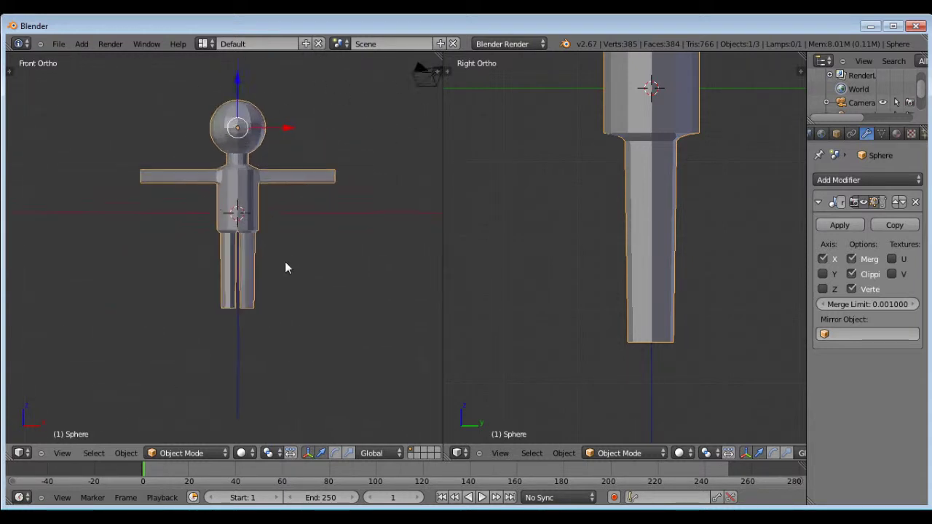
scroll(171, 185, "up", 3)
scroll(171, 182, "down", 2)
middle_click_drag(170, 182, 230, 183)
middle_click_drag(278, 135, 281, 96)
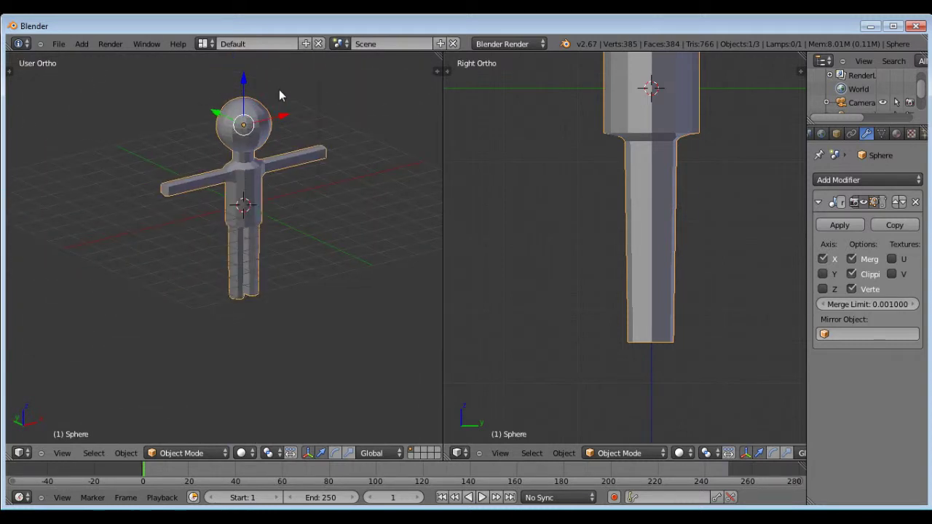
key("KP_1")
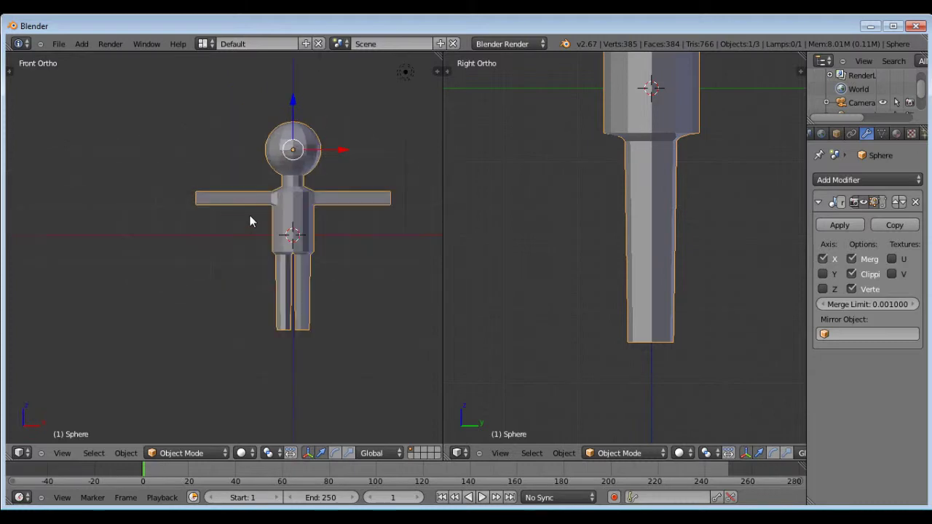
scroll(111, 180, "down", 1)
scroll(191, 157, "up", 3)
middle_click_drag(154, 162, 198, 206)
key("KP_1")
scroll(277, 184, "up", 2)
scroll(276, 177, "down", 3)
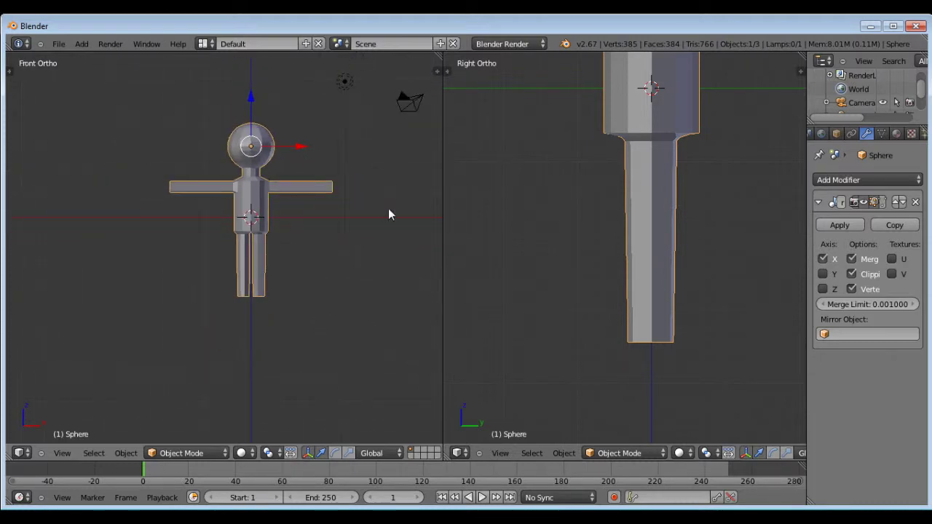
Frame the whole character from head to feet in the right side view.
scroll(582, 255, "down", 6)
scroll(612, 277, "up", 3)
scroll(620, 256, "down", 2)
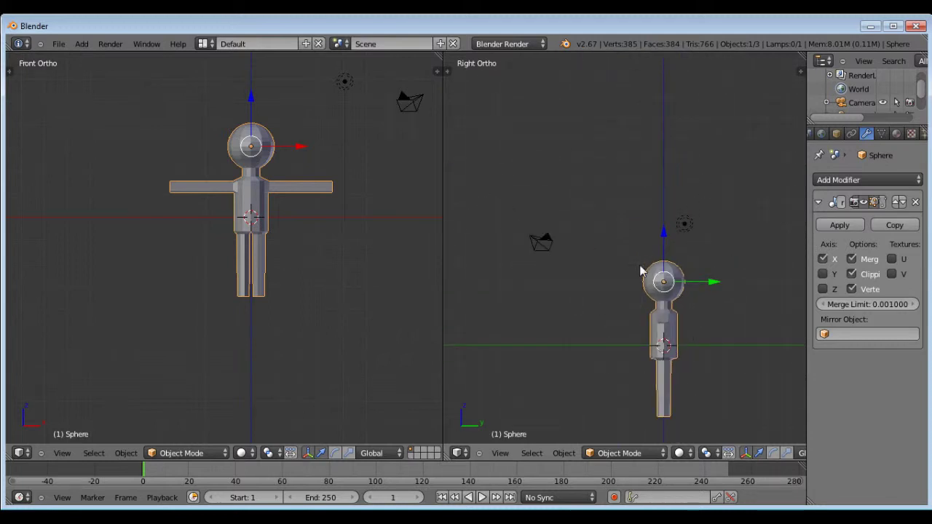
middle_click_drag(678, 393, 667, 311, "shift")
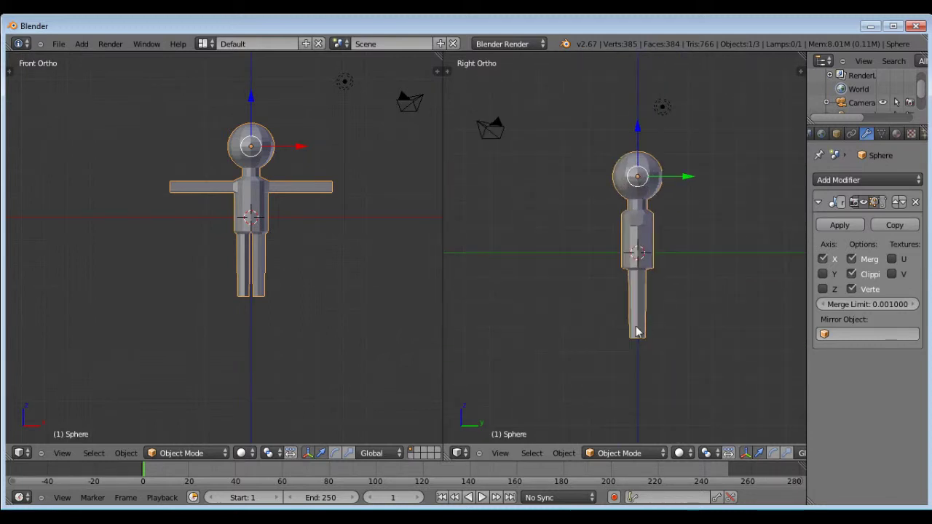
scroll(637, 332, "up", 2)
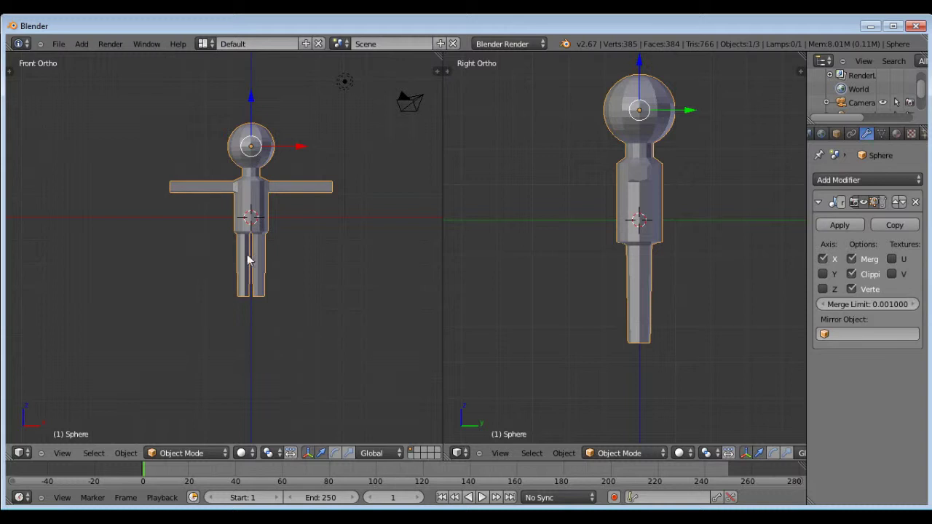
Add a single-bone armature at the scene origin inside the character's torso.
key("shift+a")
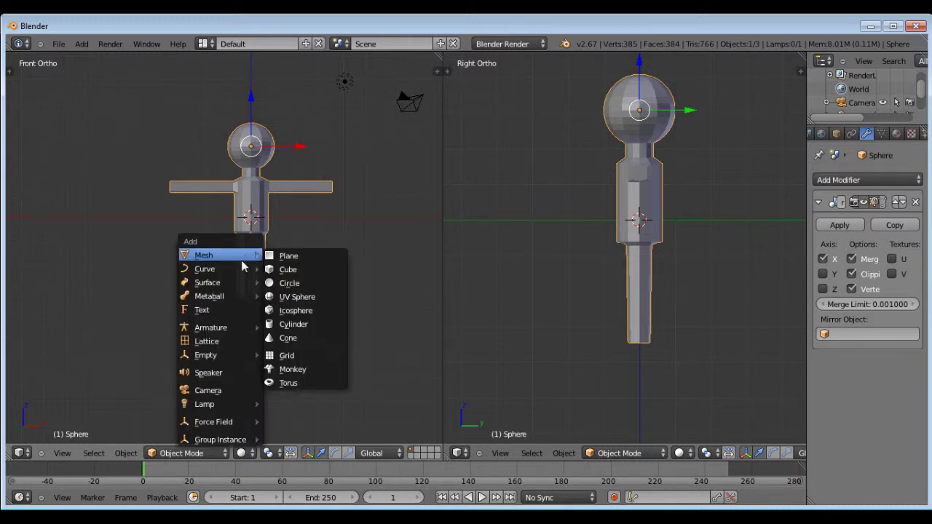
mouse_move(237, 329)
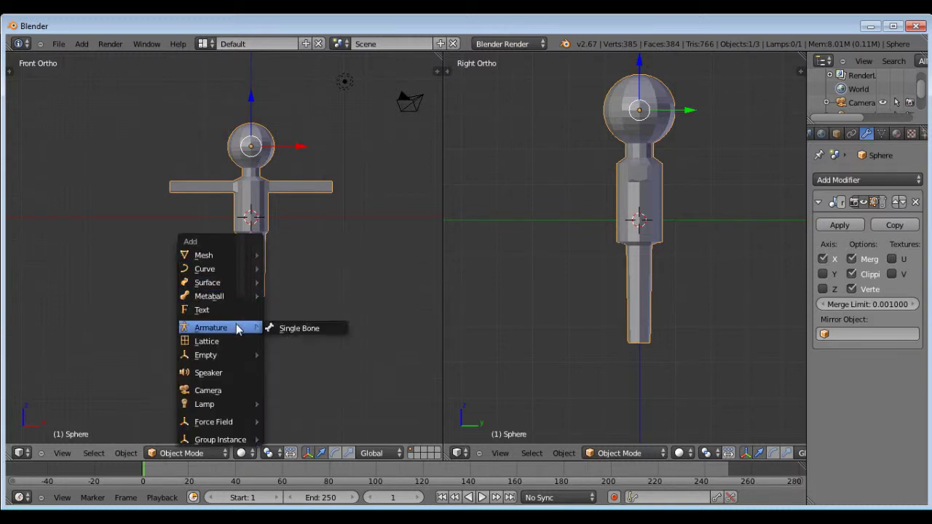
left_click(292, 328)
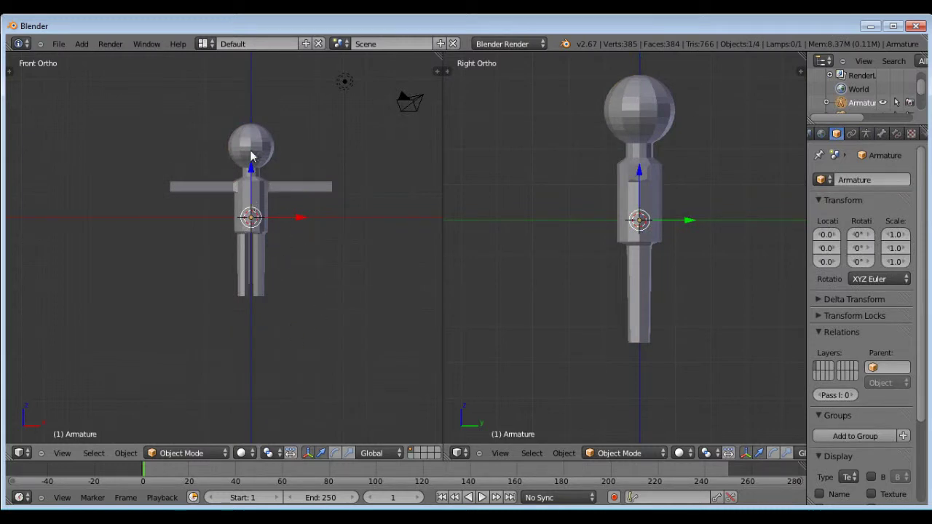
Check the new bone's position inside the torso in wireframe display, then return to solid shading.
key("z")
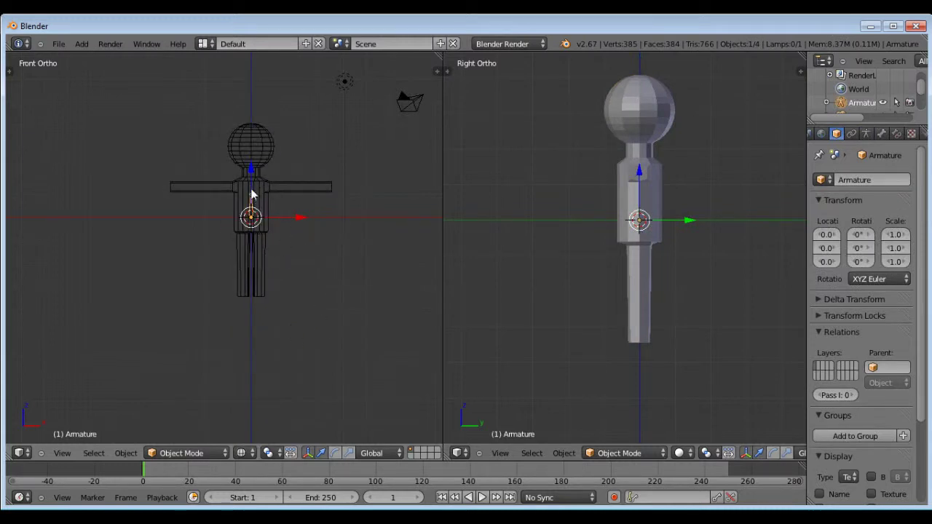
scroll(251, 195, "up", 5)
middle_click_drag(225, 153, 204, 99, "shift")
scroll(220, 137, "down", 2)
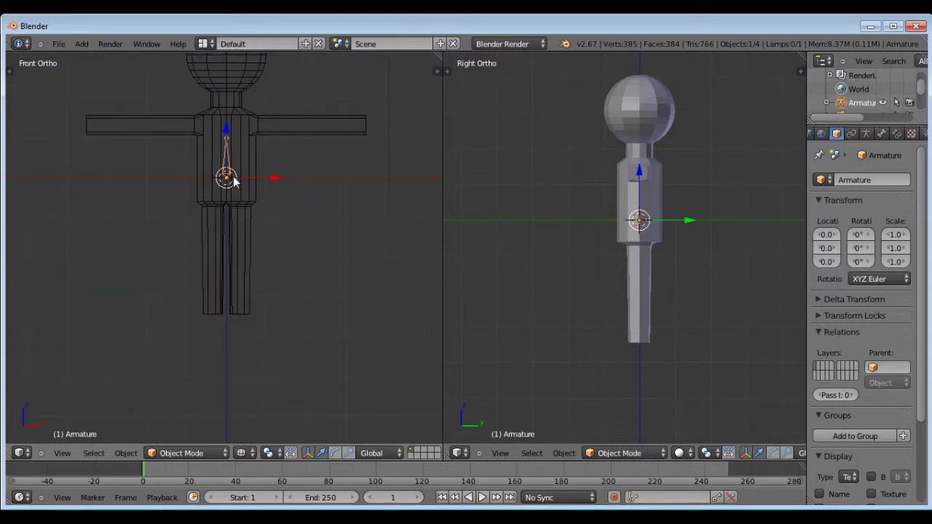
key("z")
scroll(234, 180, "down", 5)
scroll(214, 96, "up", 4)
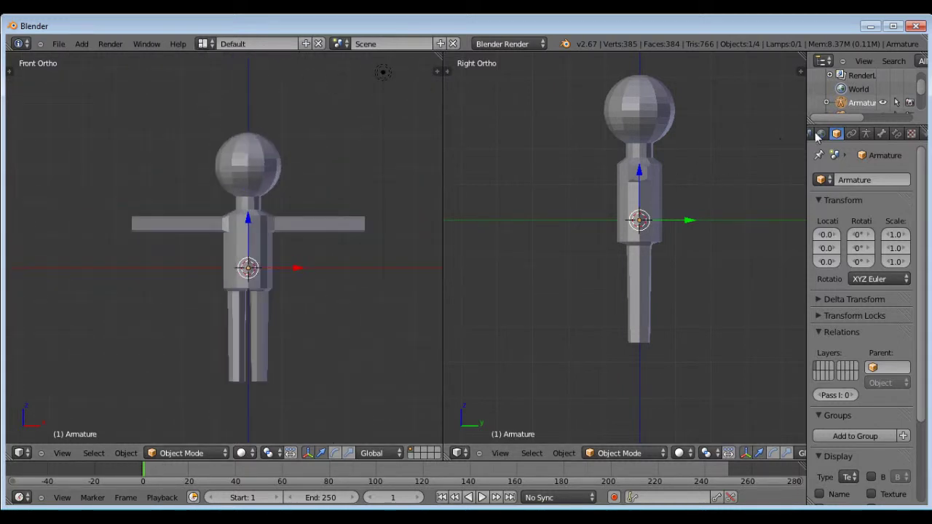
Turn on X-Ray display for the armature so its bone draws in front of the character mesh.
left_click(868, 133)
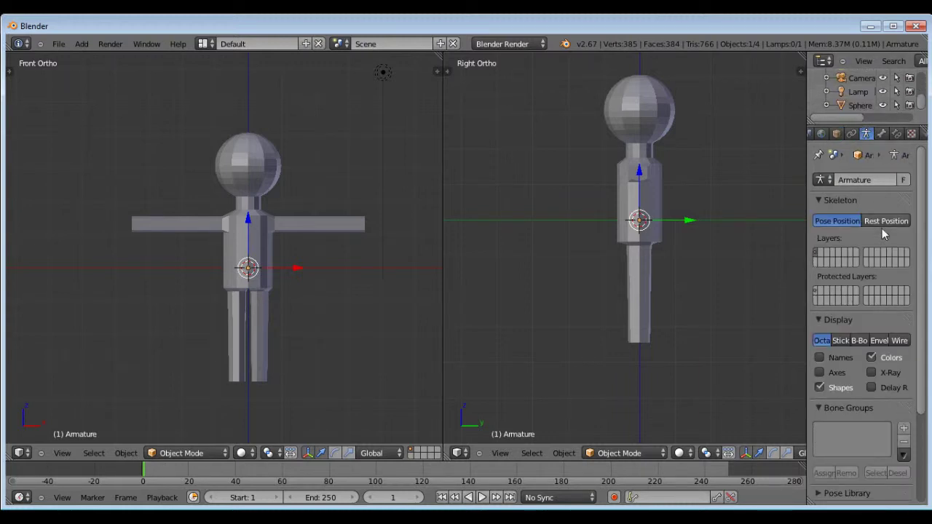
scroll(878, 277, "down", 2)
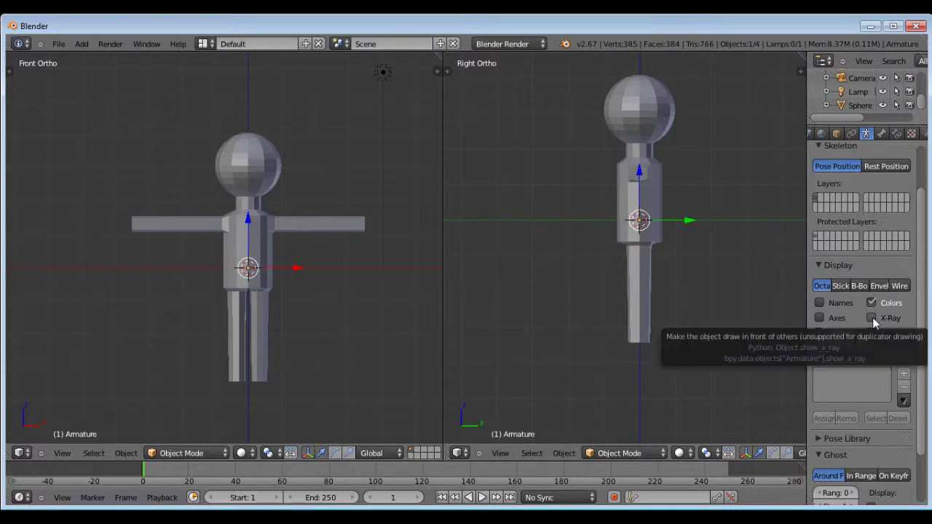
left_click(872, 317)
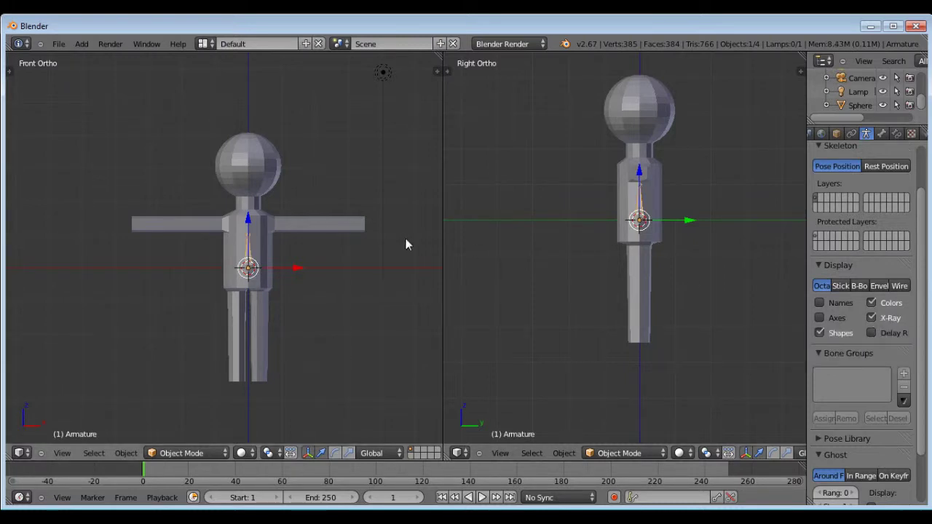
scroll(162, 242, "up", 1)
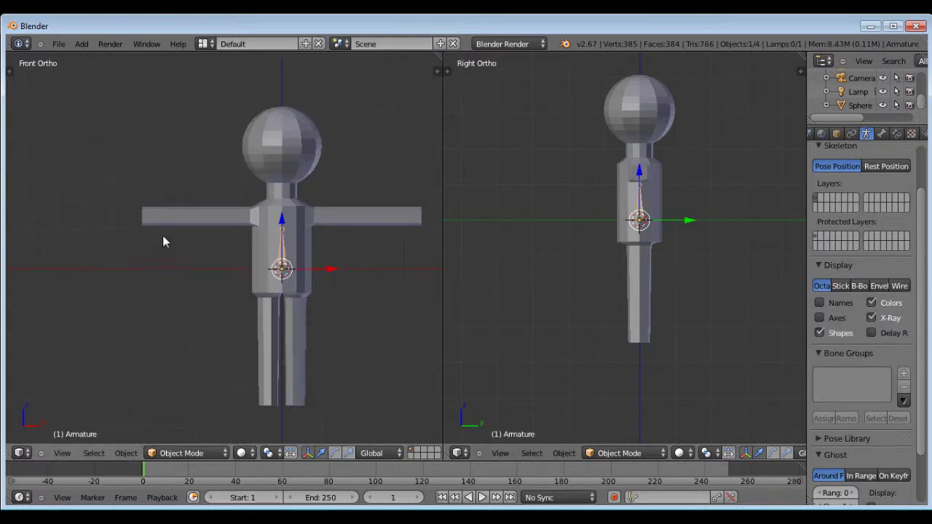
scroll(302, 222, "up", 2)
scroll(244, 181, "down", 3)
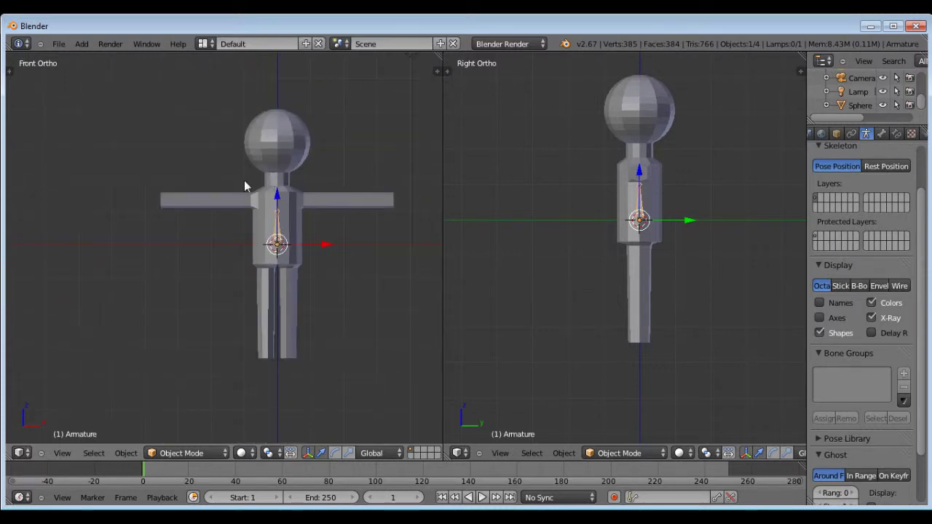
scroll(226, 193, "up", 2)
scroll(208, 204, "down", 2)
scroll(251, 209, "up", 1)
scroll(257, 210, "down", 1)
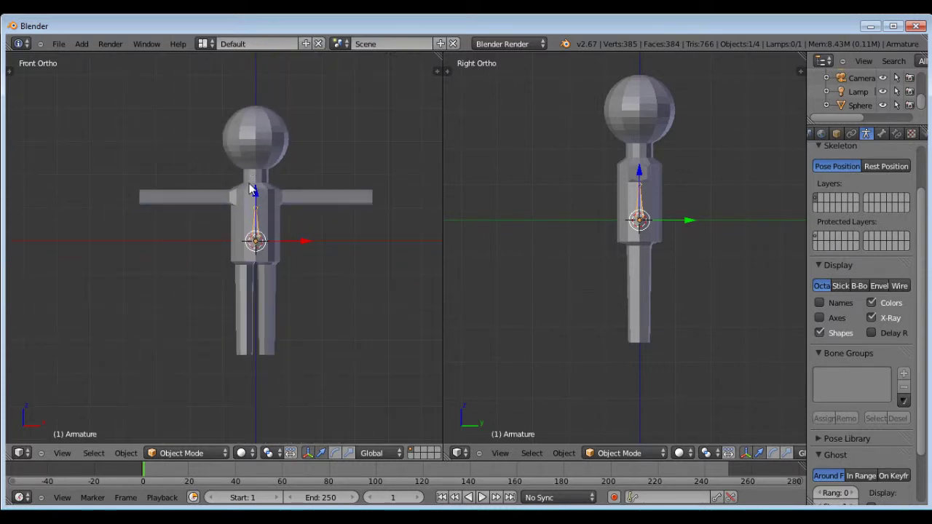
Move the whole bone straight down along the Z axis into the lower torso in Edit Mode, then return to Object Mode.
scroll(261, 217, "up", 3)
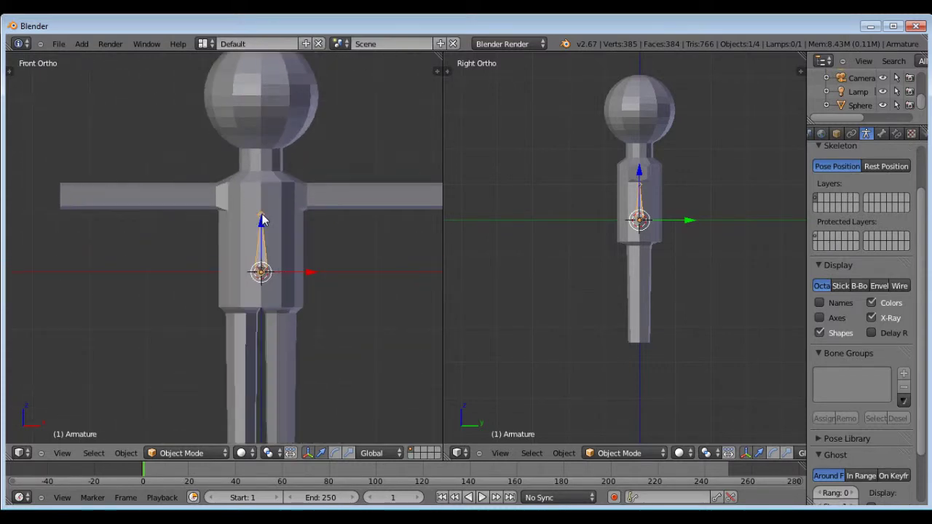
left_click(184, 453)
left_click(191, 424)
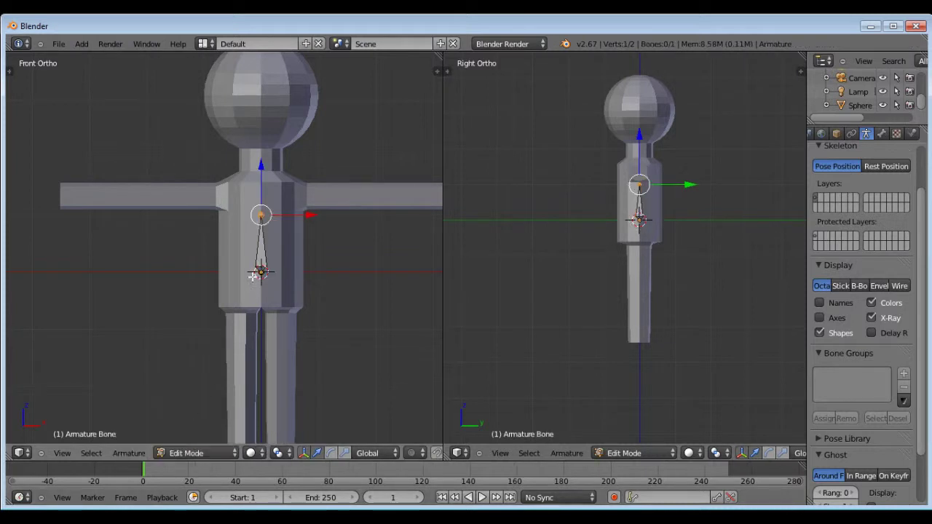
right_click(267, 248)
key("g")
key("z")
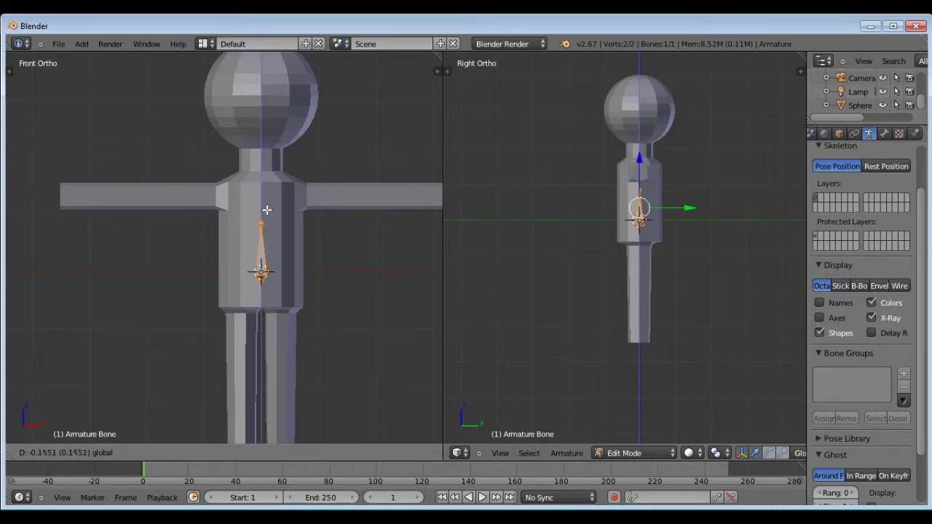
left_click(268, 220)
scroll(287, 173, "down", 1)
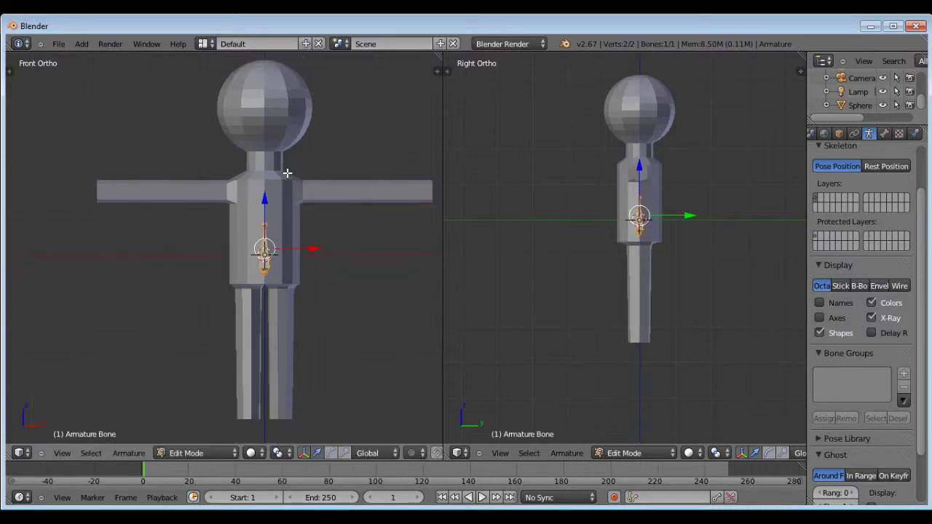
scroll(278, 193, "up", 2)
scroll(299, 250, "down", 1)
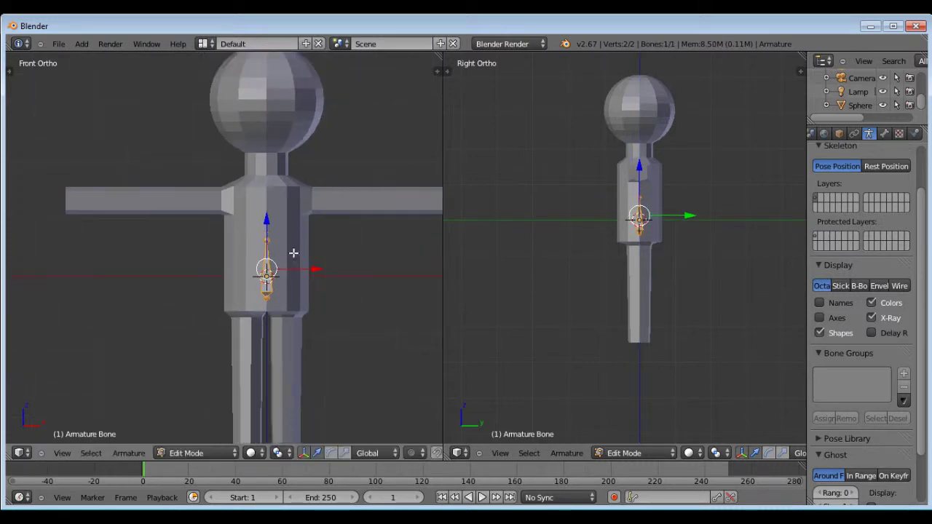
key("Tab")
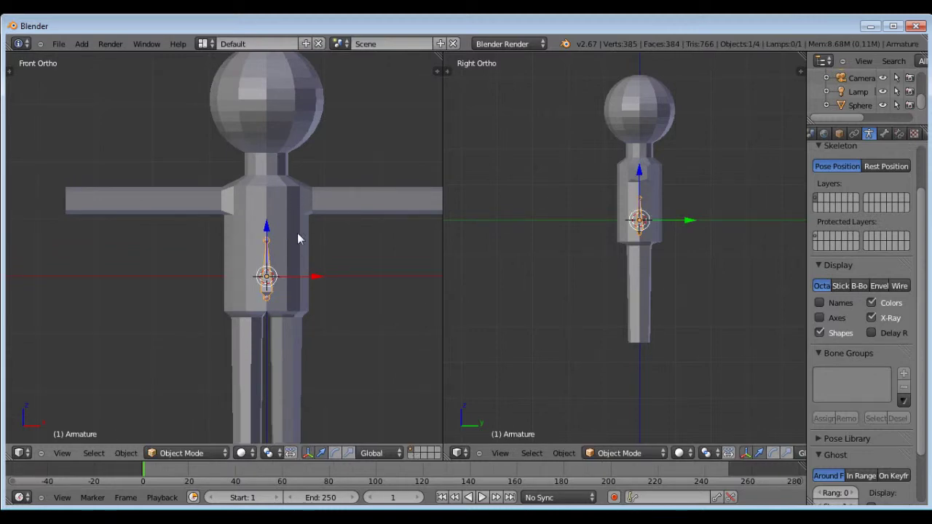
Apply the Mirror modifier on the character mesh and inspect its full geometry in Edit Mode.
right_click(298, 237)
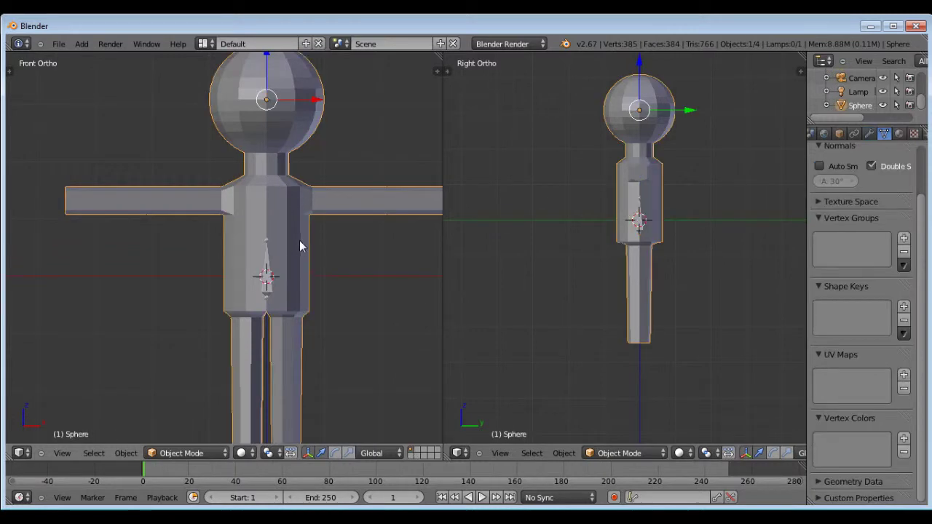
left_click(870, 135)
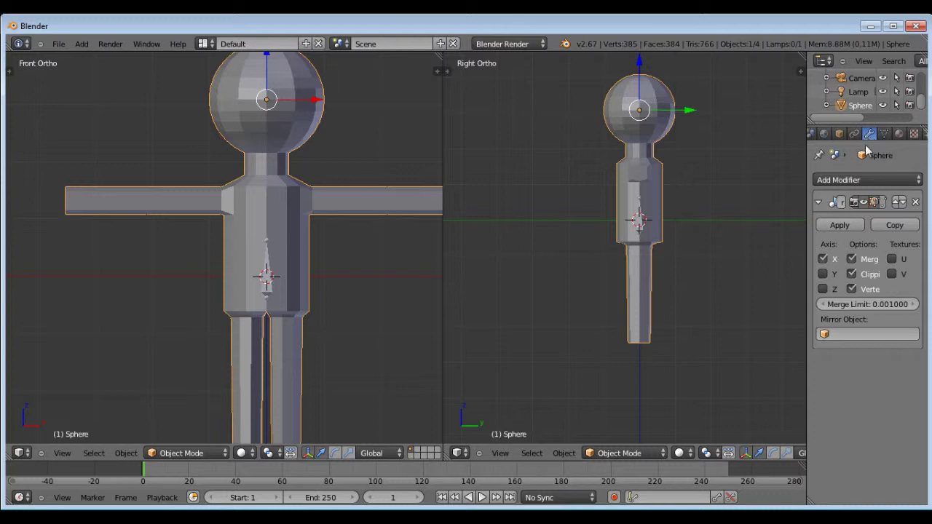
left_click(844, 225)
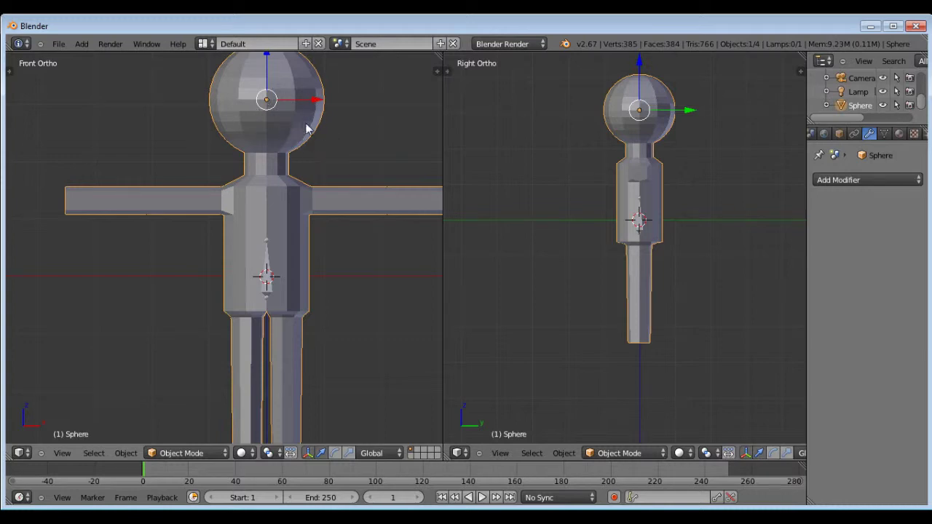
key("Tab")
middle_click_drag(301, 106, 386, 100)
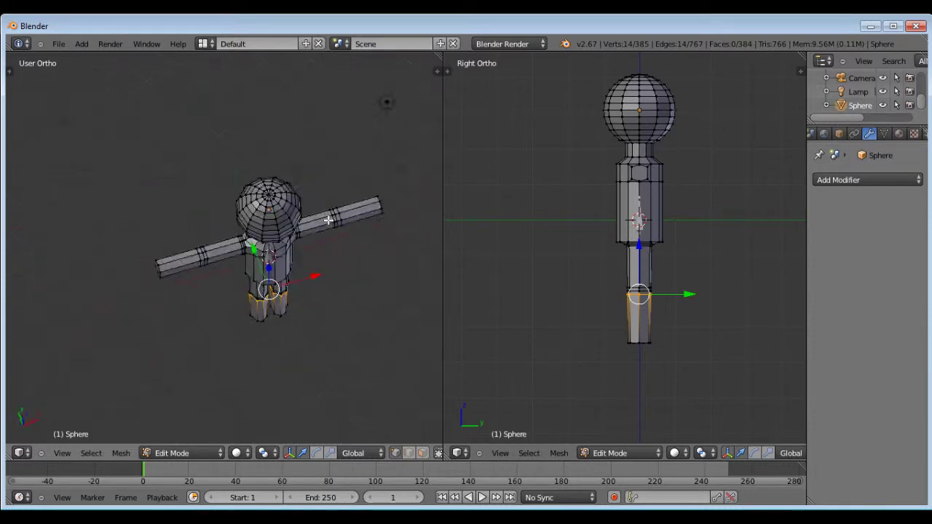
Show the character from the front, leave mesh editing and open the armature inside the torso for editing.
key("KP_1")
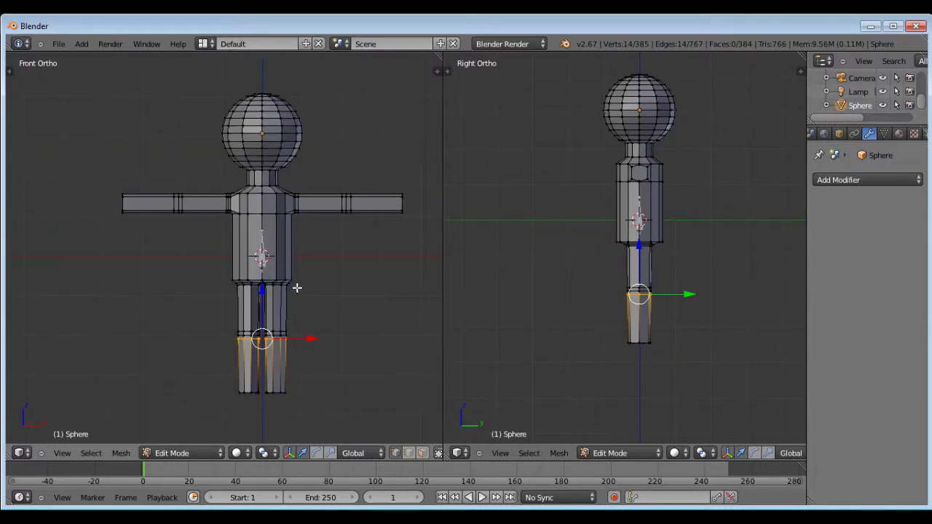
key("Tab")
right_click(266, 266)
key("Tab")
scroll(270, 222, "up", 1)
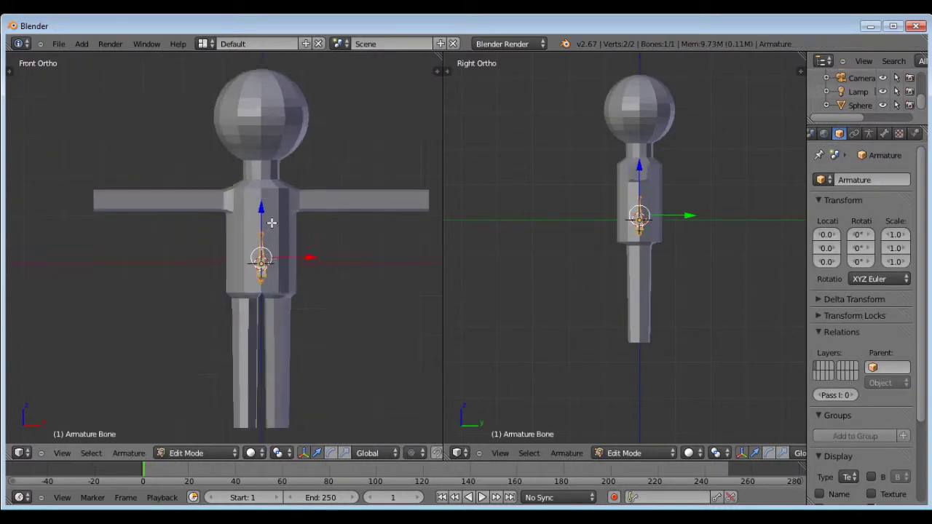
Move the whole bone straight up so its base sits close to the 3D cursor.
scroll(271, 223, "up", 2)
right_click(270, 247)
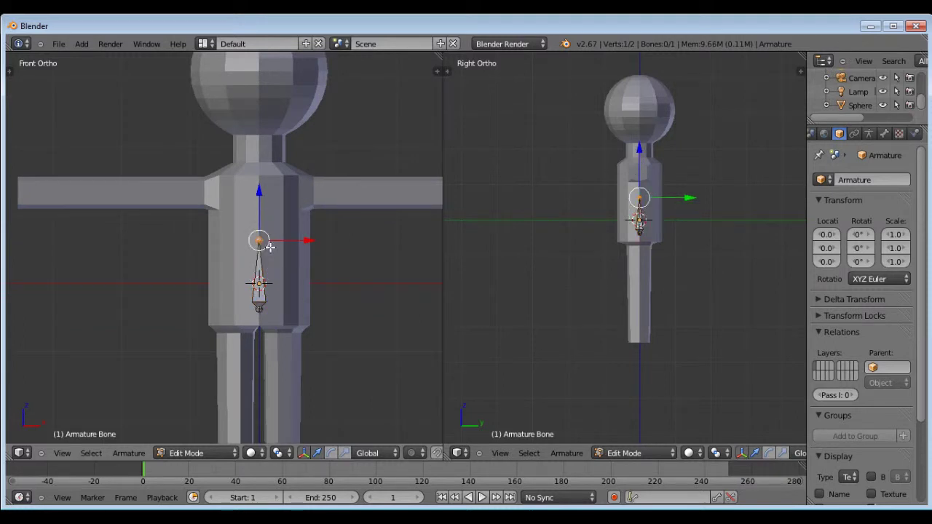
right_click(260, 283)
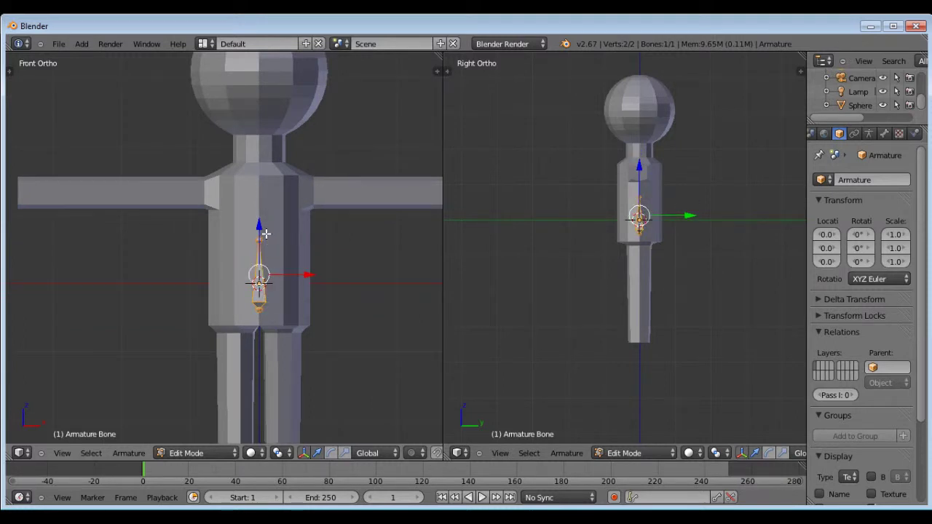
left_click_drag(266, 233, 265, 211)
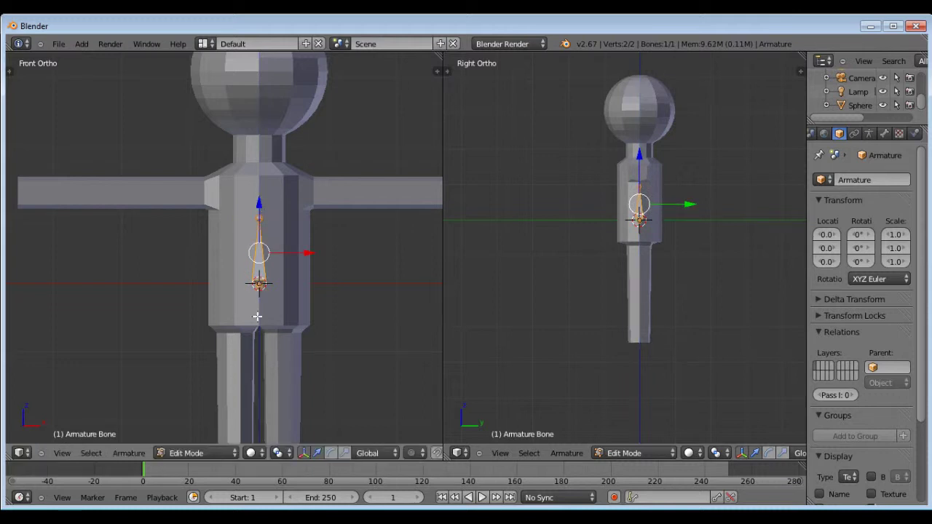
Extrude a short bone from the first bone's base joint and extend it straight down along Z toward the hips.
scroll(276, 303, "up", 3)
scroll(276, 303, "up", 2)
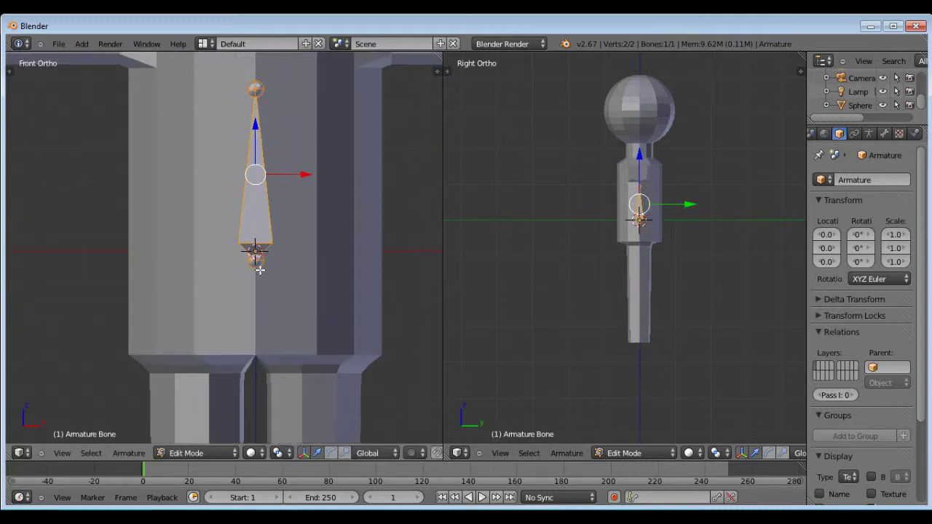
right_click(257, 262)
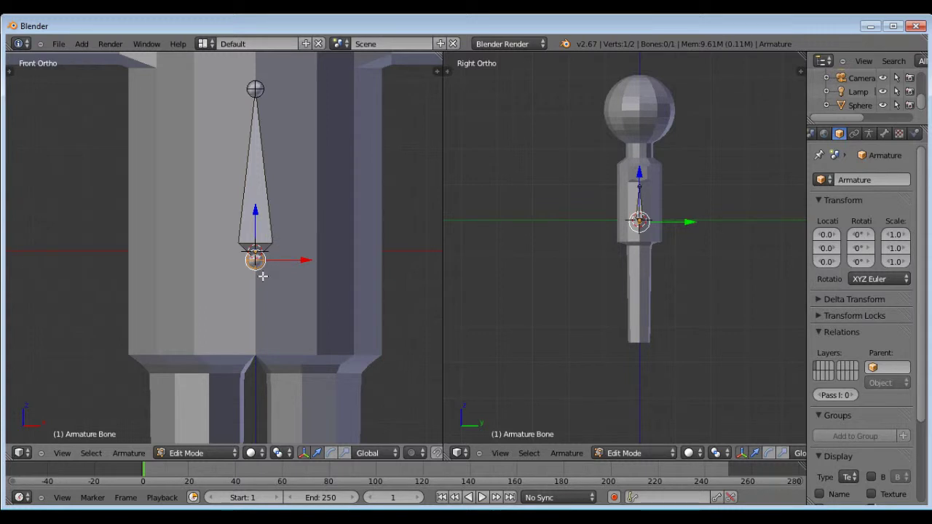
key("e")
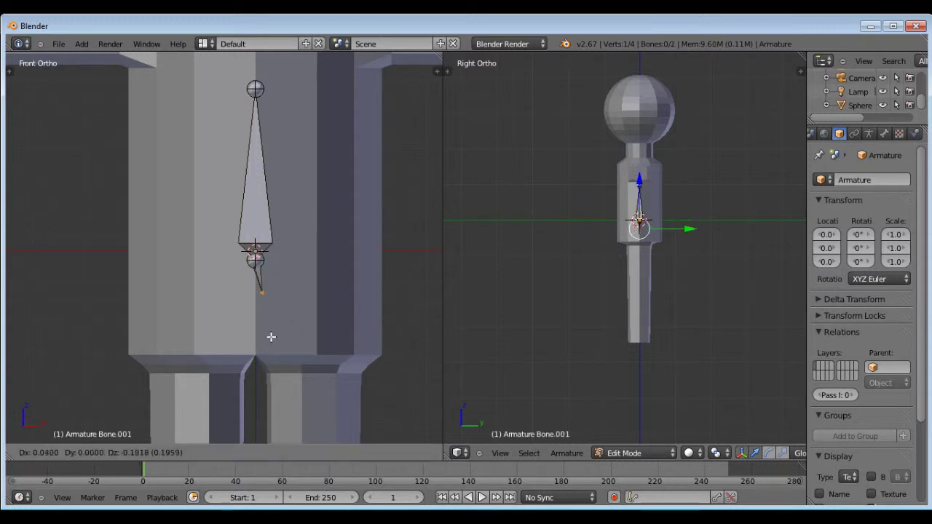
right_click(260, 373)
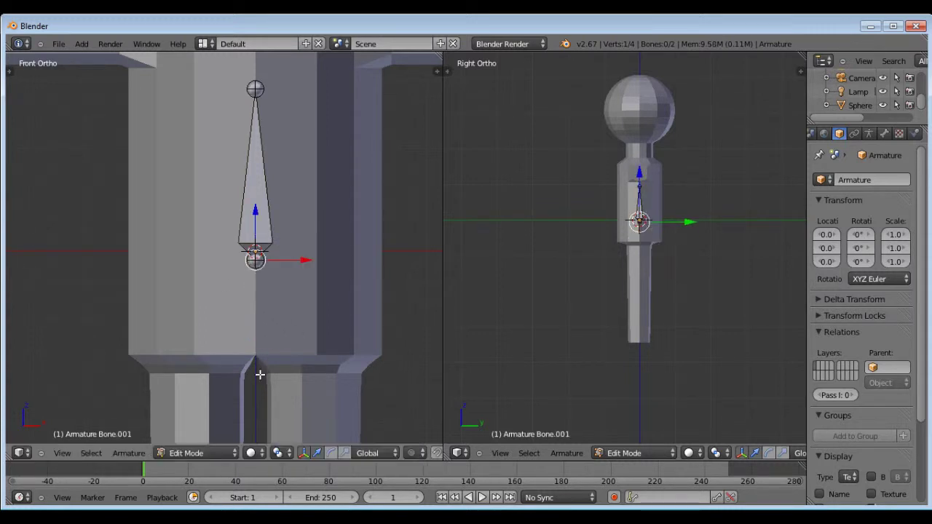
key("g")
key("z")
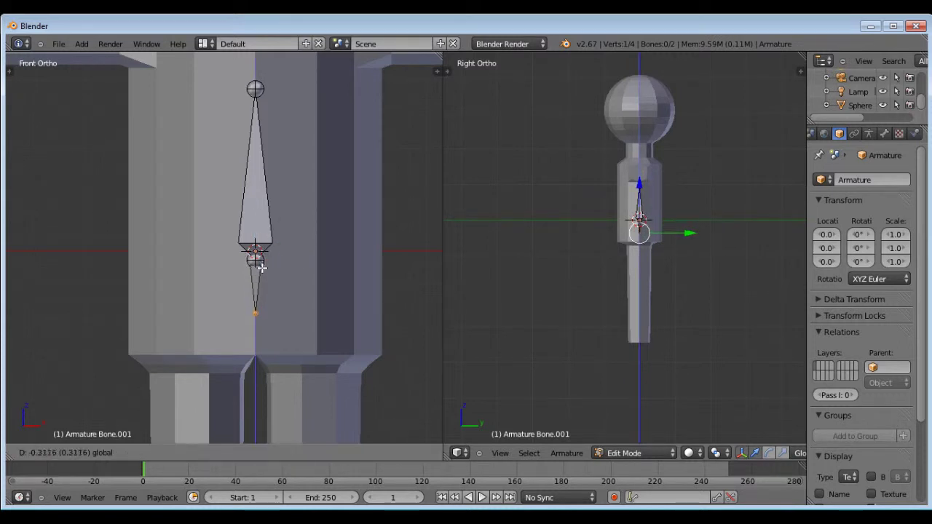
left_click(262, 277)
scroll(274, 333, "down", 2)
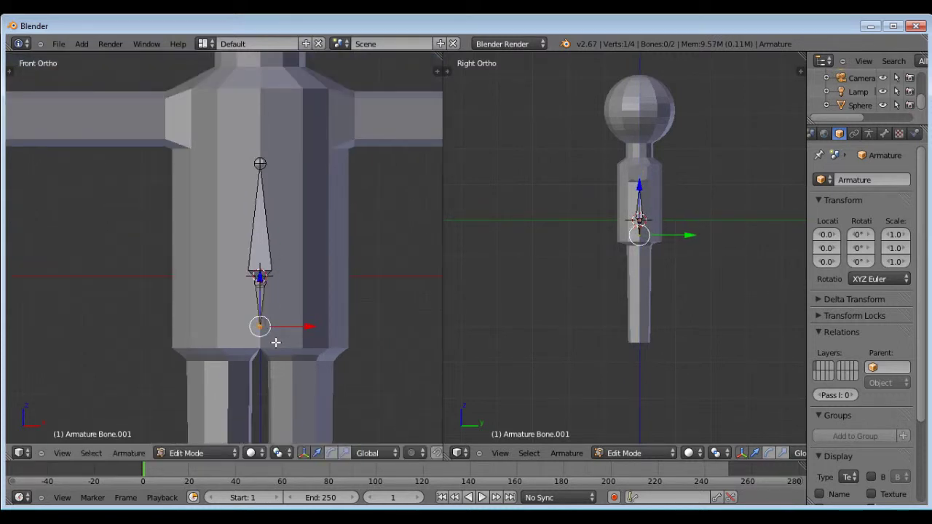
Extrude a bone from the first bone's top joint straight up along Z to the base of the neck, about 0.82 long.
scroll(249, 185, "up", 2)
scroll(267, 250, "down", 4)
scroll(272, 195, "up", 3)
right_click(263, 212)
scroll(271, 210, "down", 3)
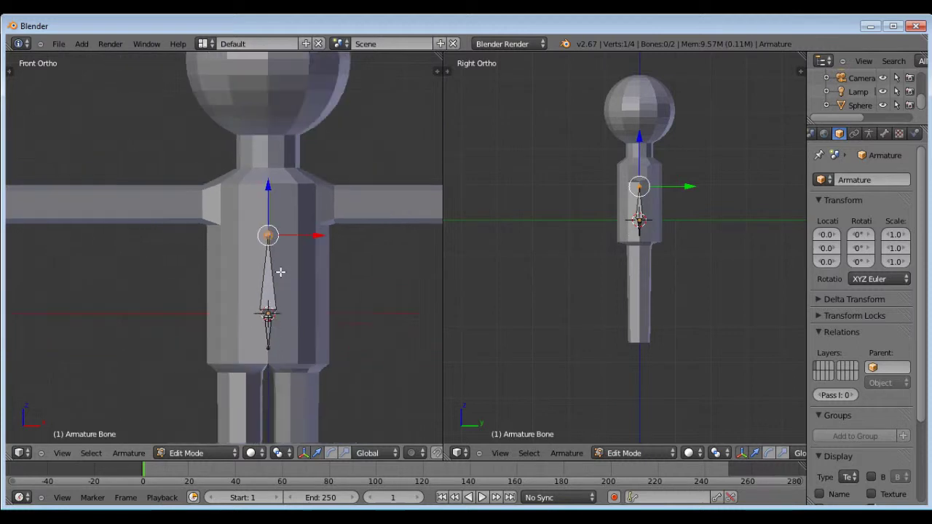
key("e")
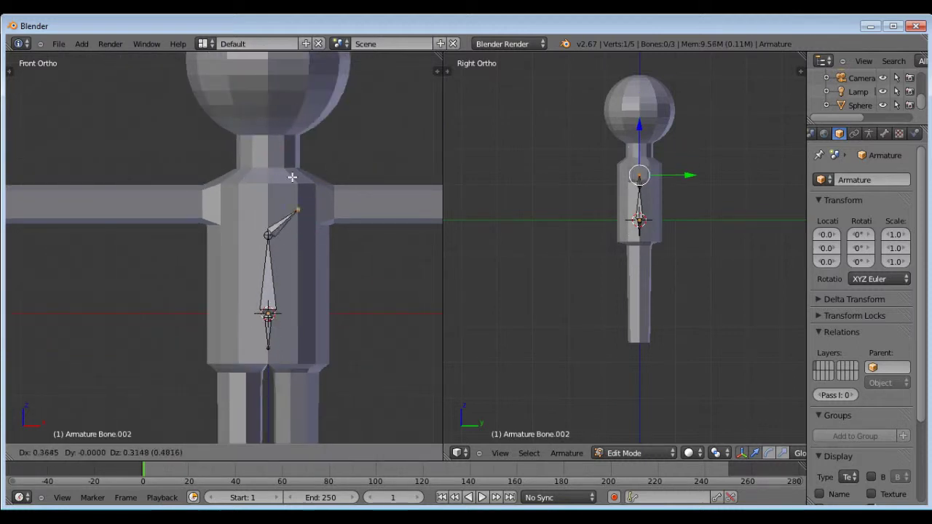
right_click(275, 173)
scroll(274, 219, "down", 2)
scroll(271, 222, "up", 5)
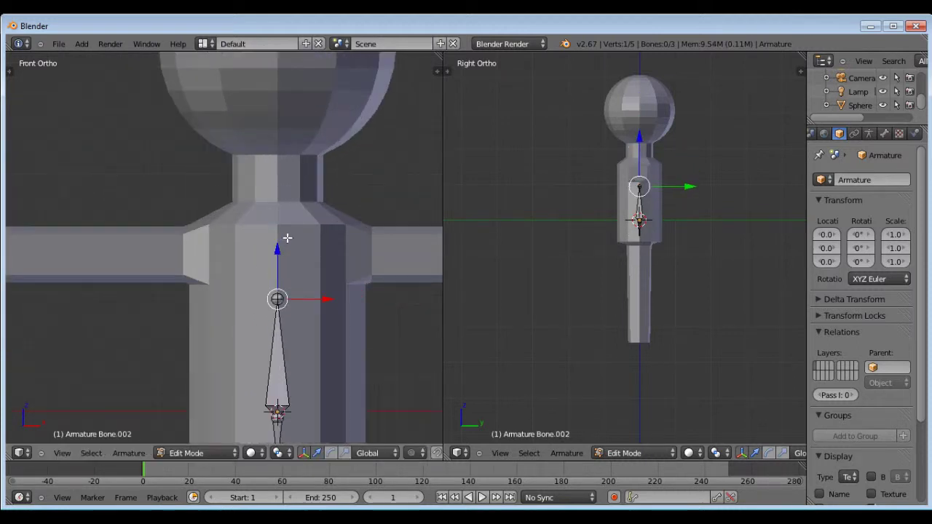
key("g")
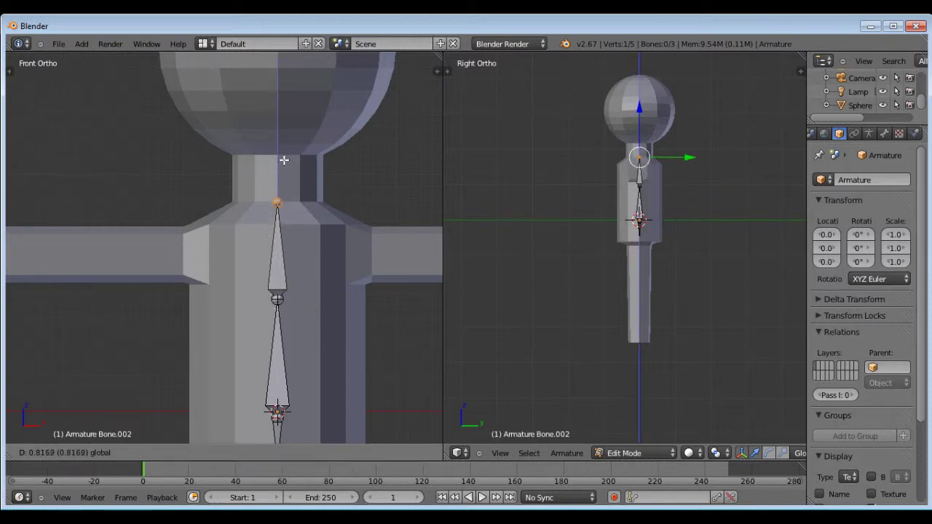
left_click(284, 160)
Extrude a neck bone straight up along Z to the underside of the head, about 0.39 long.
scroll(291, 266, "down", 2)
scroll(283, 194, "up", 2)
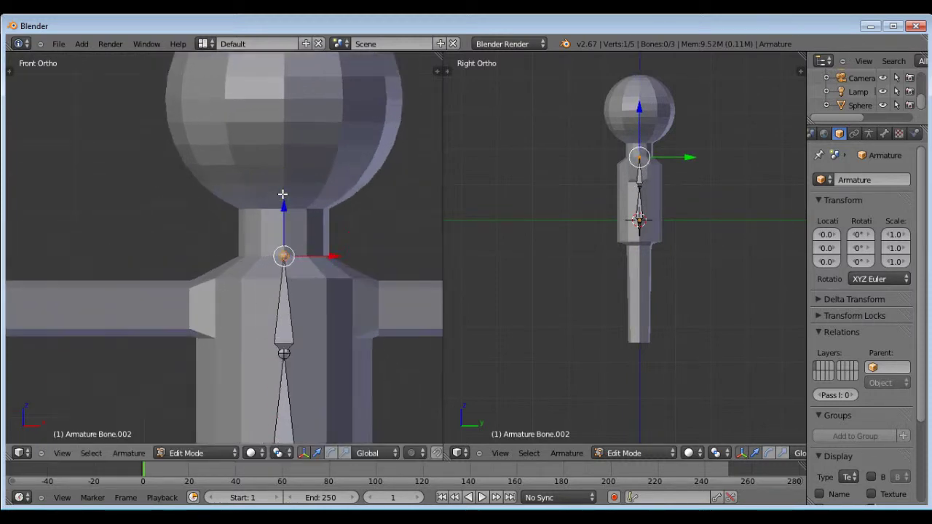
scroll(281, 245, "up", 1)
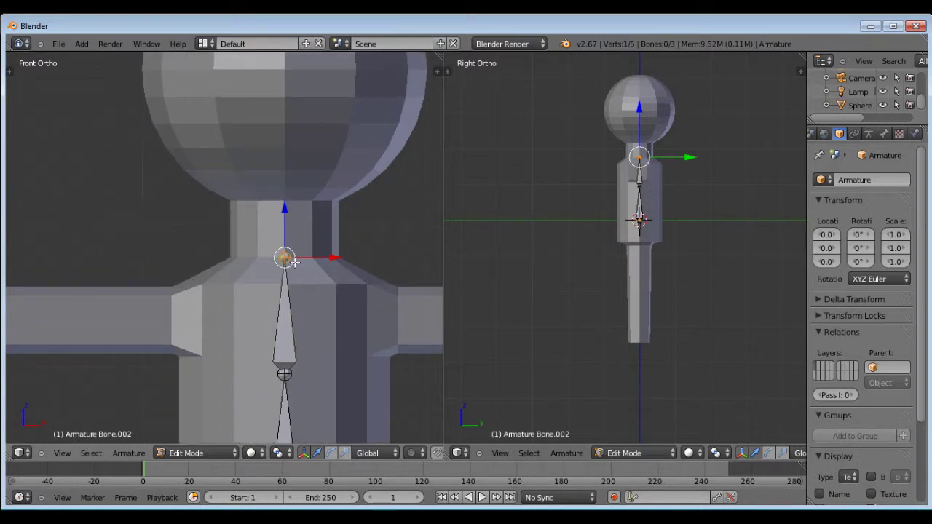
key("e")
key("Escape")
key("g")
key("z")
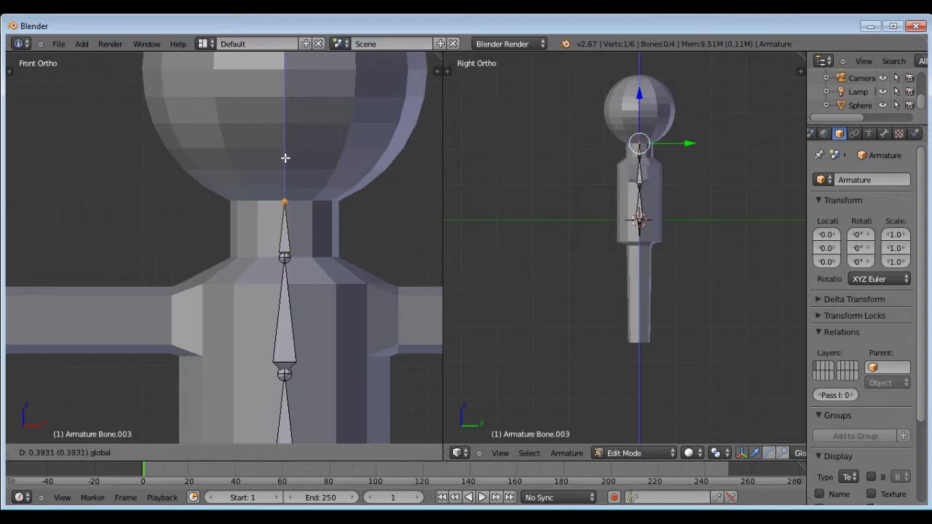
left_click(285, 157)
Extrude a head bone from the neck bone's tip straight up along Z to the top of the head, about 1.9 long.
scroll(336, 209, "down", 4)
scroll(604, 206, "up", 8)
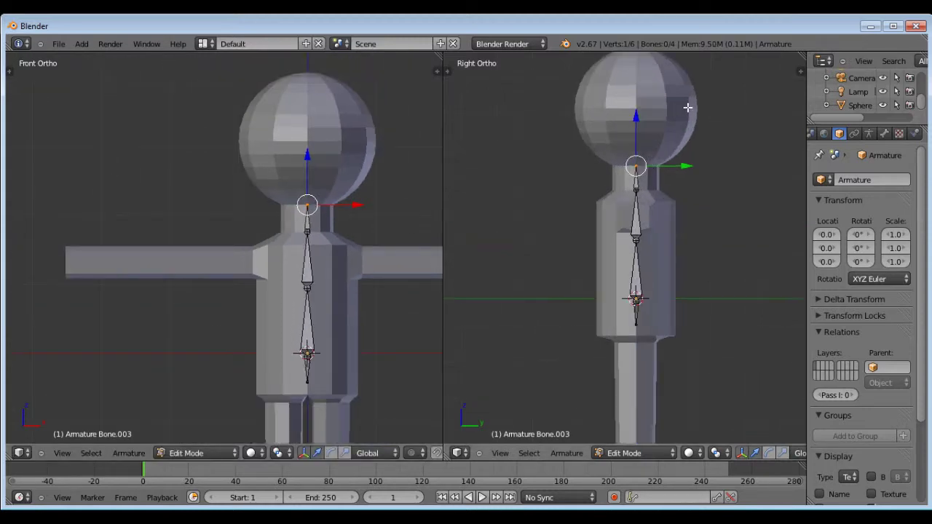
key("e")
right_click(620, 162)
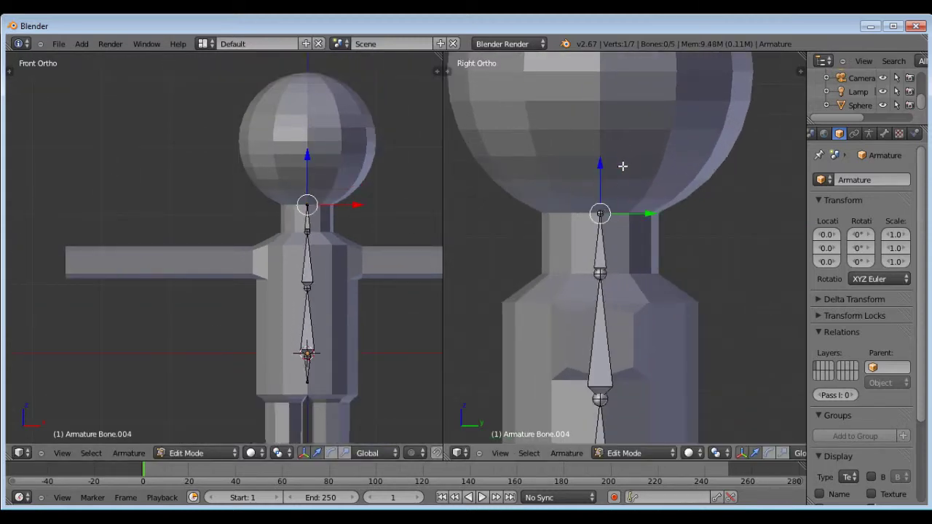
scroll(679, 236, "down", 5)
scroll(645, 241, "up", 4)
scroll(644, 241, "down", 4)
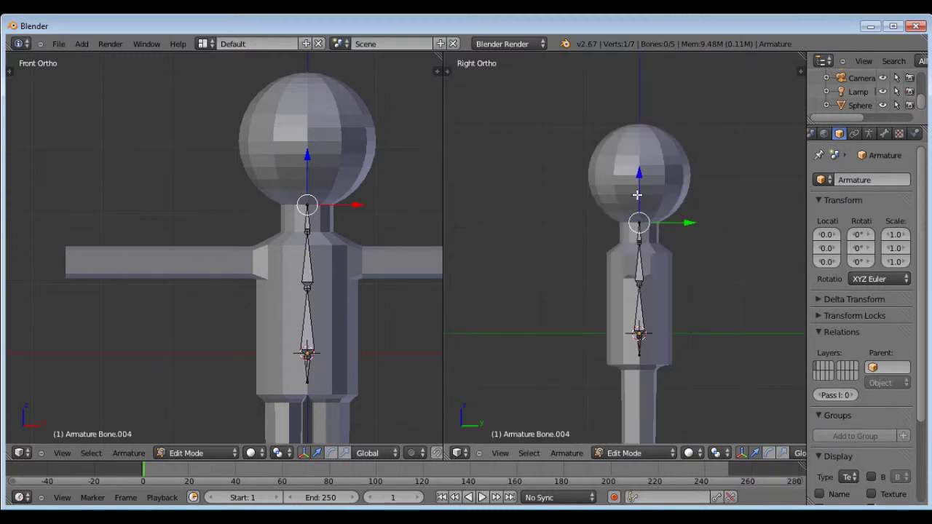
key("g")
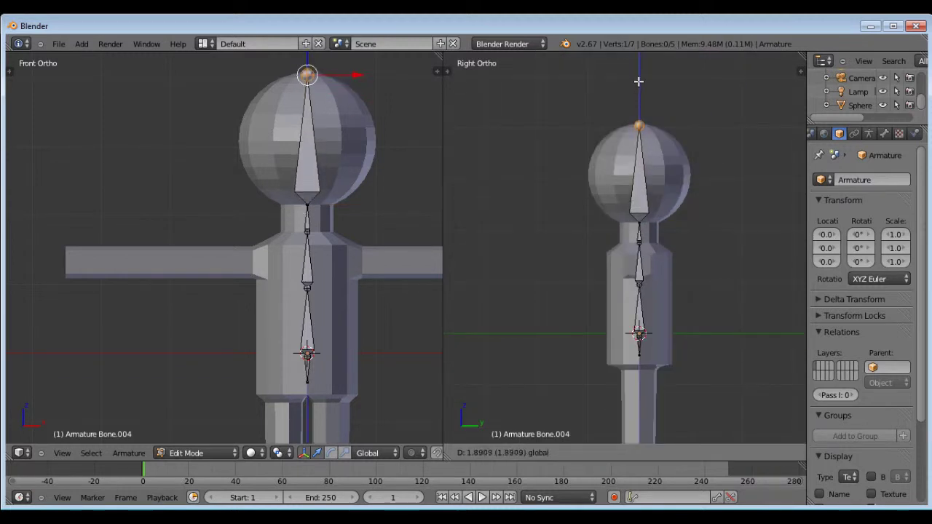
left_click(640, 81)
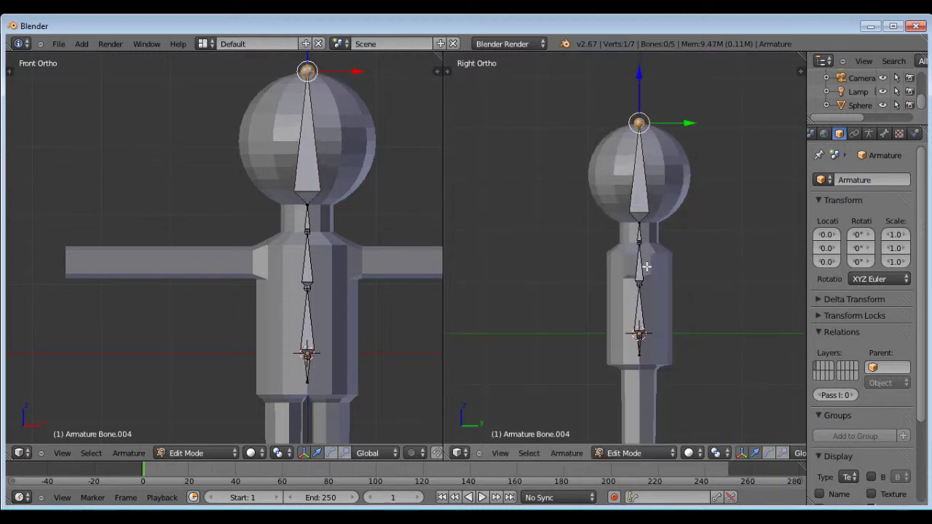
Examine the bone chain inside the character from an angled view and from the right and front.
middle_click_drag(645, 267, 697, 237)
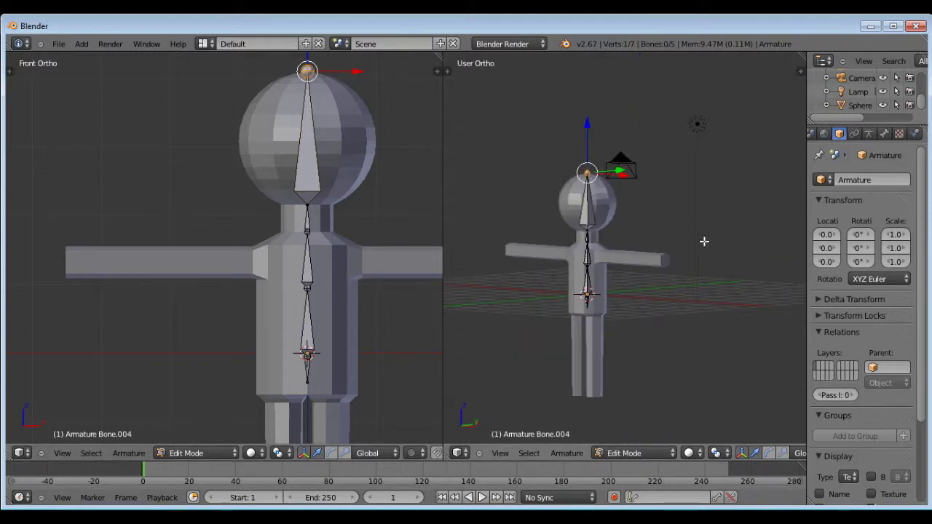
key("KP_3")
scroll(216, 168, "down", 3)
scroll(265, 298, "up", 3)
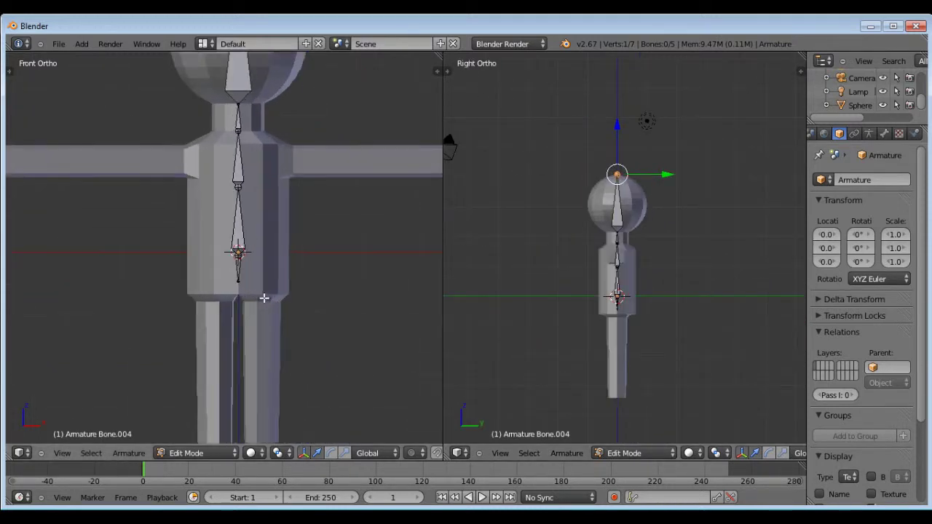
scroll(266, 183, "down", 4)
scroll(250, 159, "up", 4)
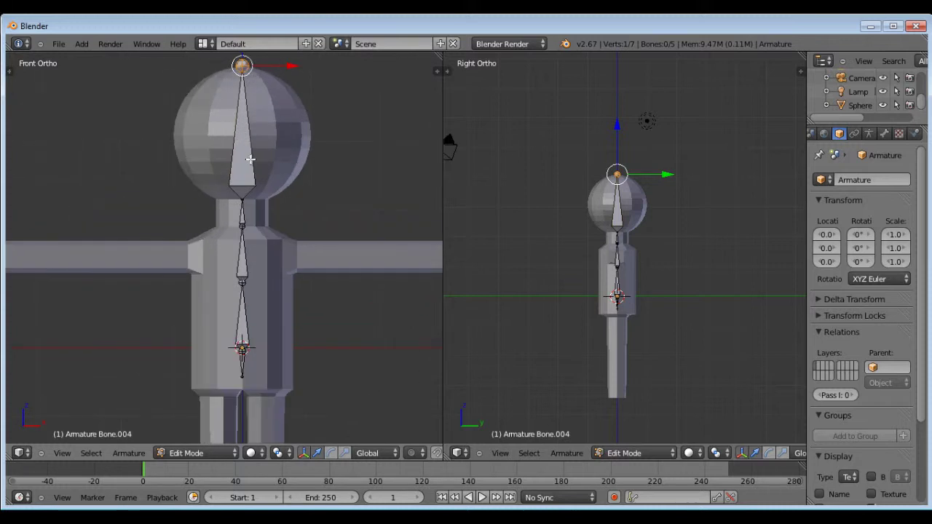
scroll(193, 149, "down", 3)
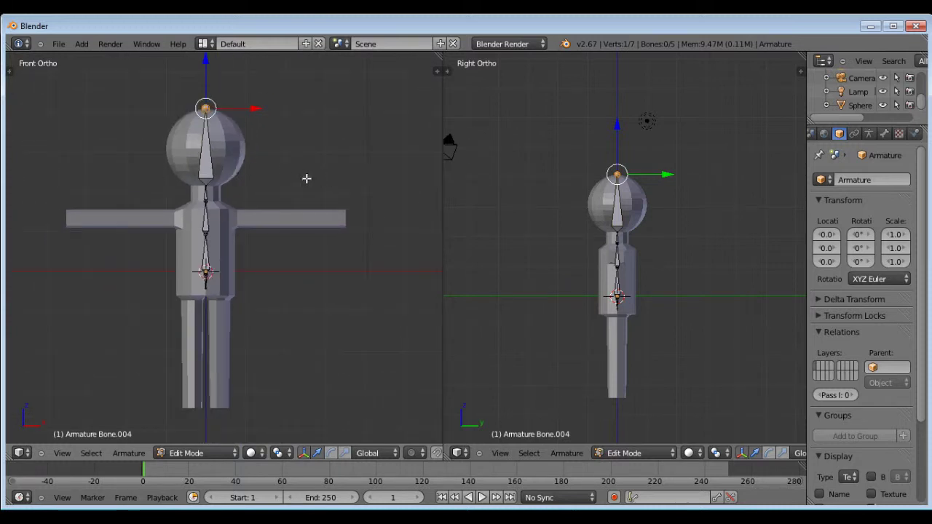
scroll(307, 178, "down", 2)
scroll(321, 209, "up", 2)
Show the bone properties and rename the head bone as kepala.
key("n")
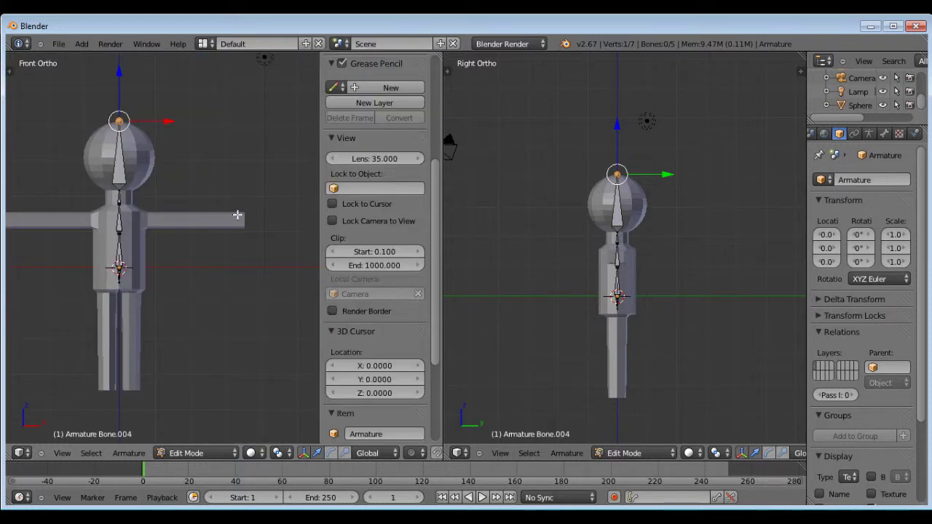
scroll(294, 227, "down", 1)
scroll(116, 239, "up", 1)
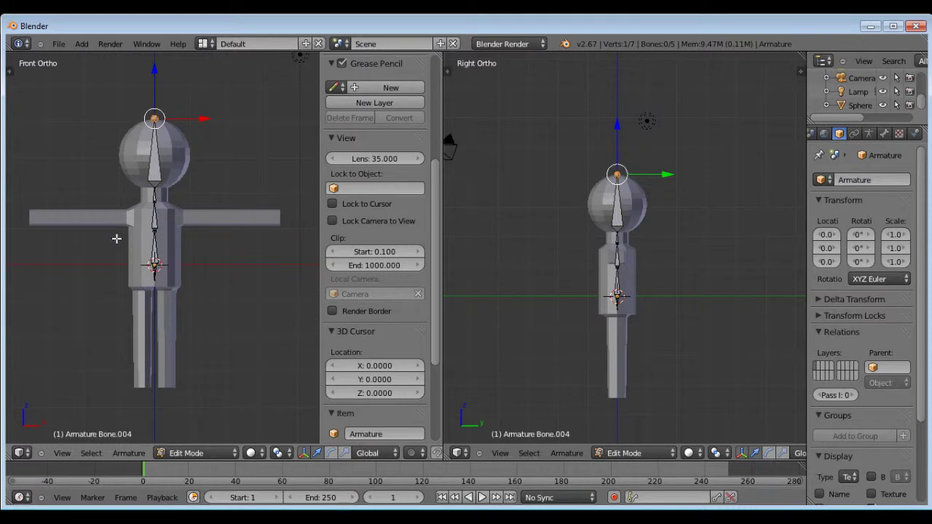
right_click(165, 169)
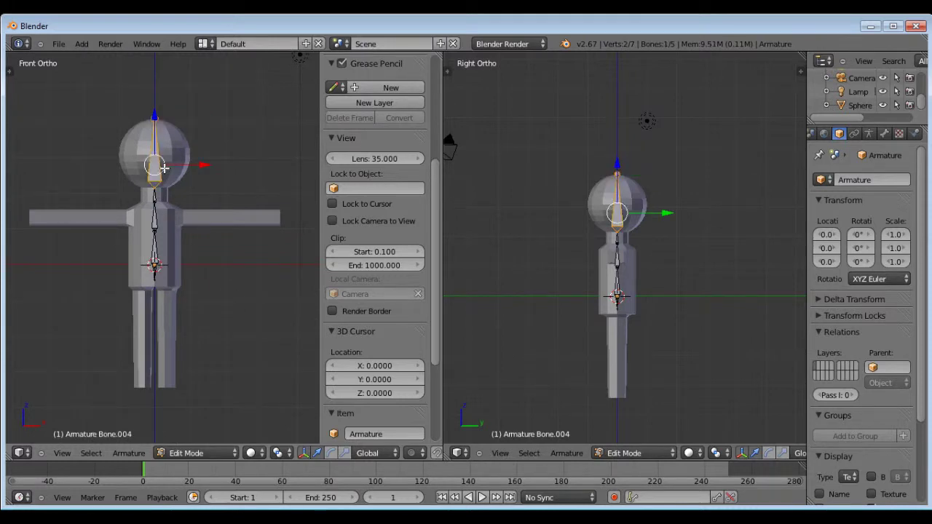
scroll(384, 275, "down", 5)
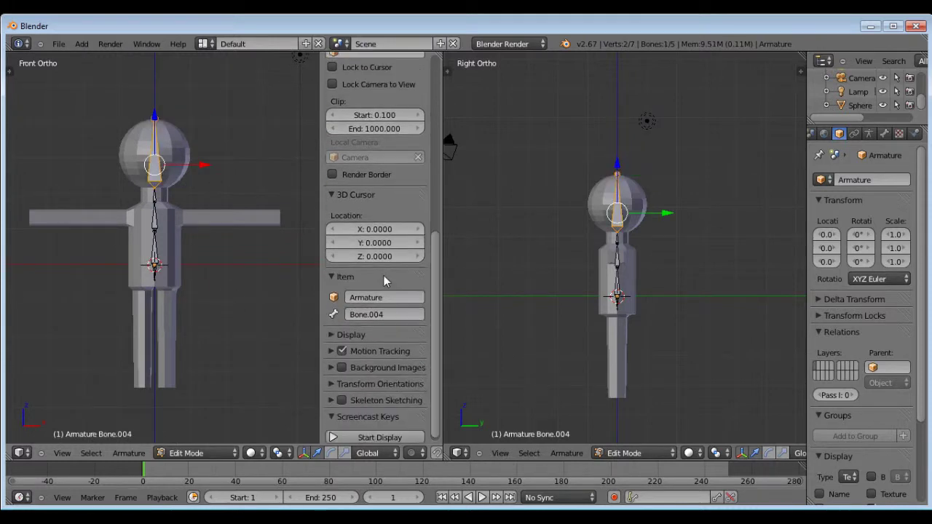
left_click(388, 309)
type("h")
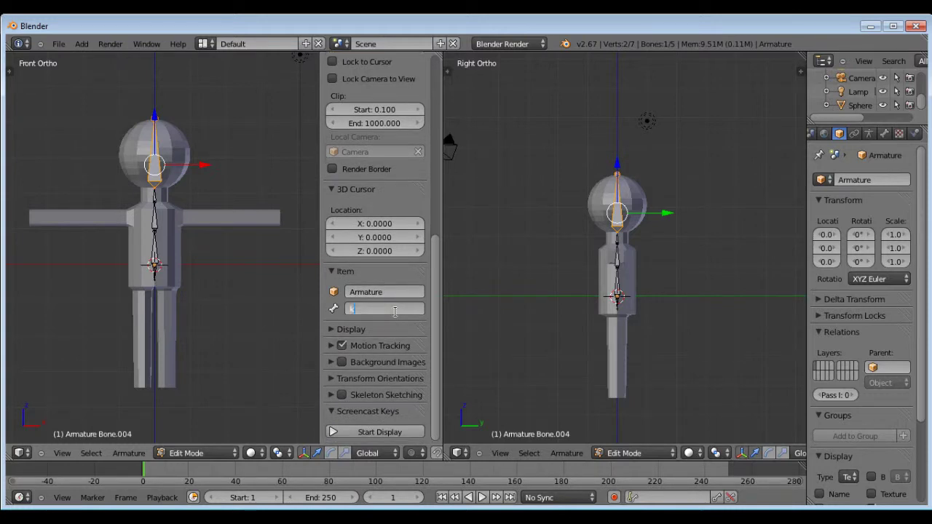
key("Return")
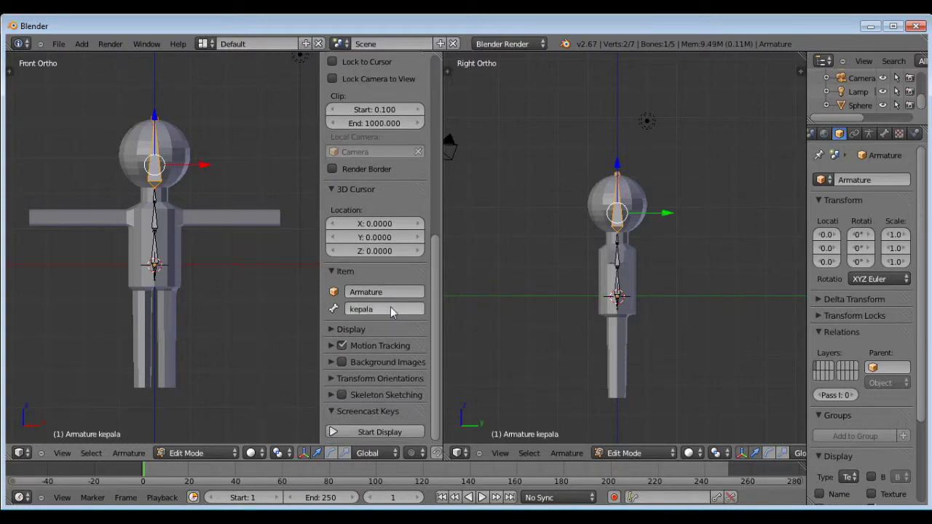
Rename the neck bone as leher.
right_click(158, 203)
left_click(391, 313)
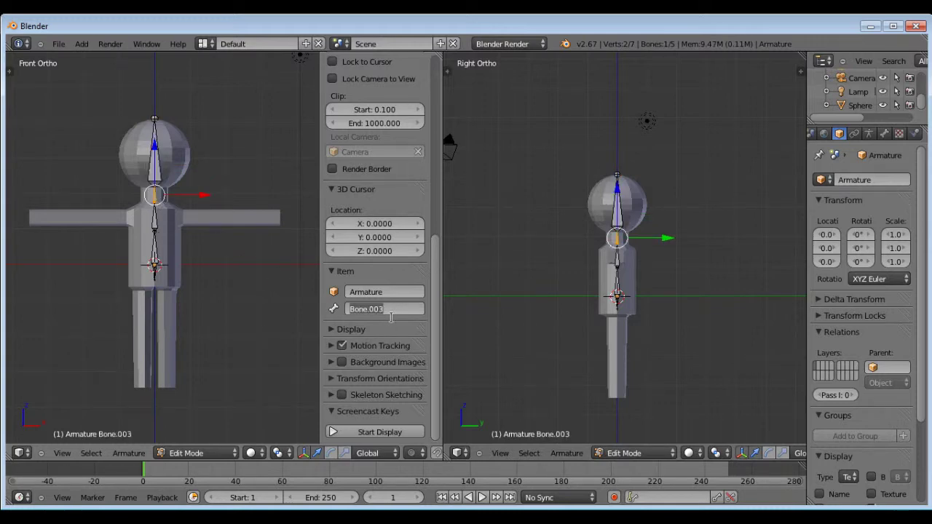
key("BackSpace")
type("leher")
key("Return")
Rename the chest bone below the neck as dada.
right_click(155, 222)
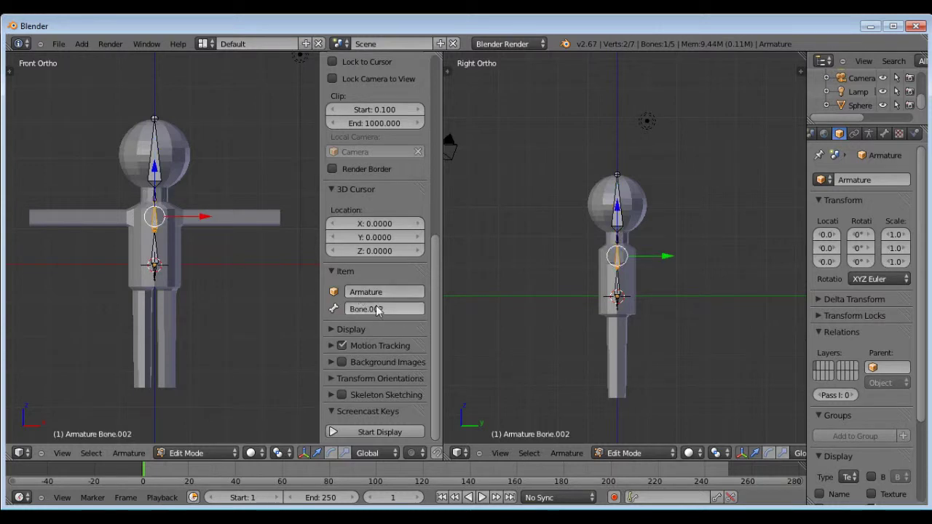
left_click(417, 315)
type("ba")
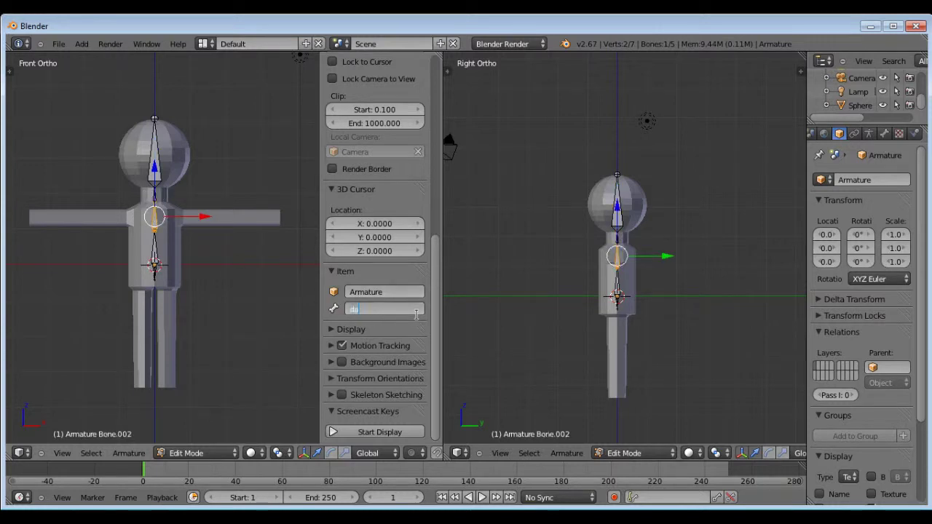
type("da")
key("Return")
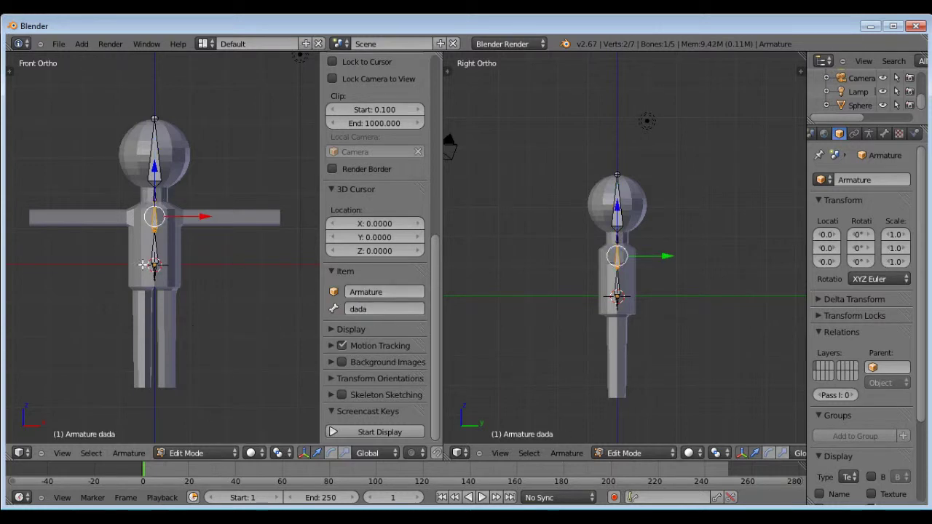
Rename the belly bone below the chest bone as perut.
right_click(162, 257)
left_click(408, 312)
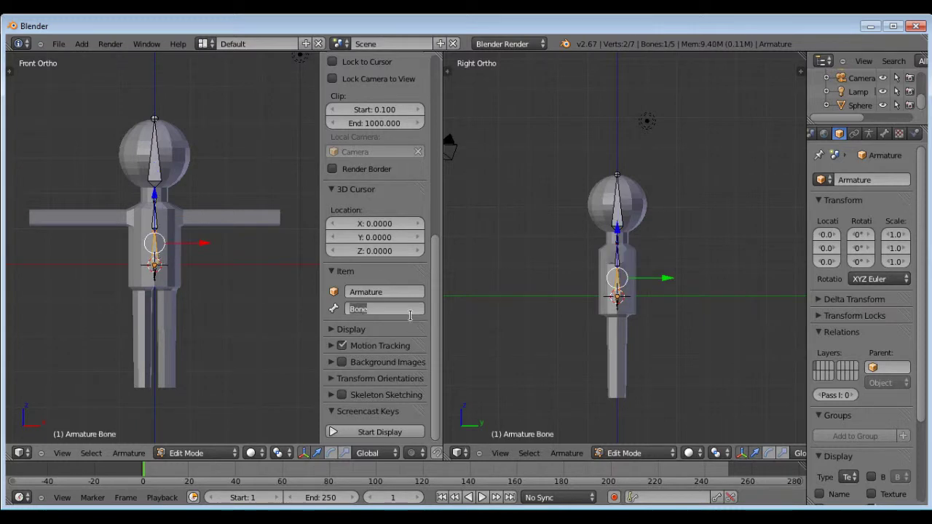
type("perut")
key("Return")
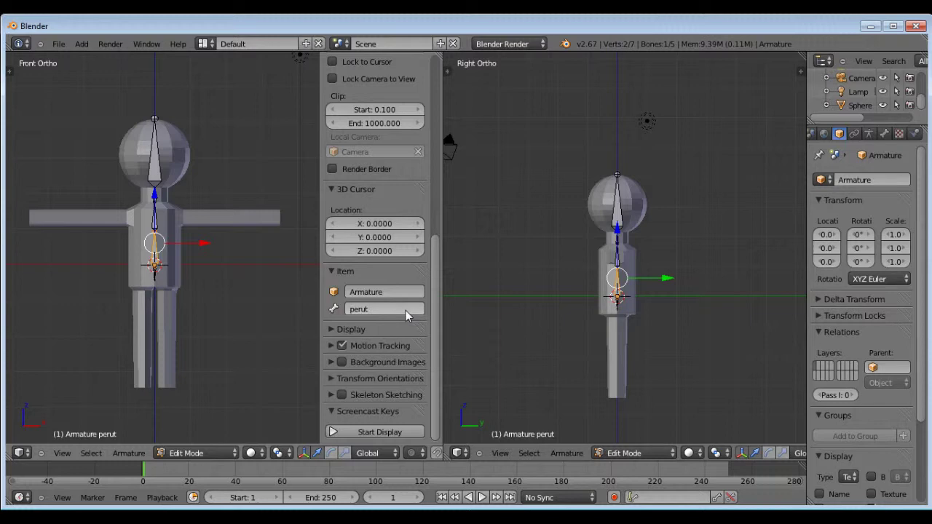
Rename the short bone at the bottom of the spine as iga.
right_click(157, 277)
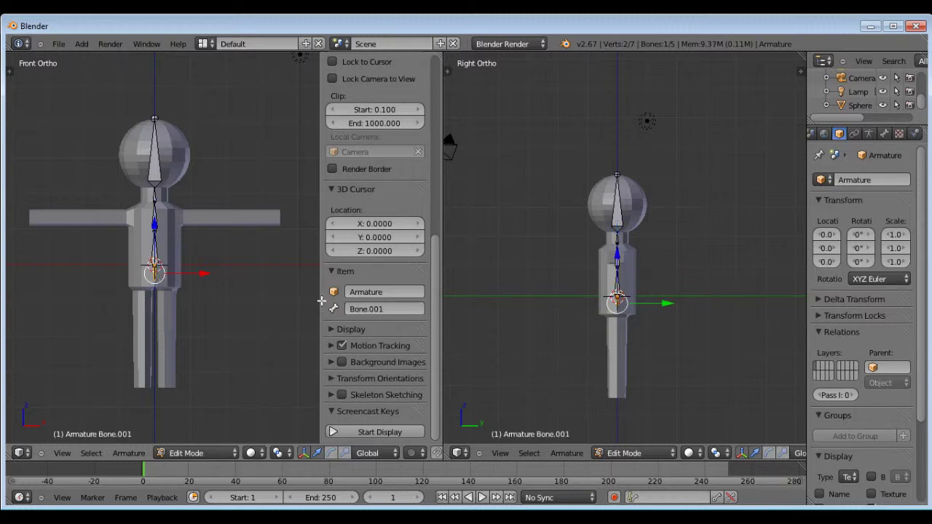
left_click(371, 310)
key("BackSpace")
type("iga")
key("Return")
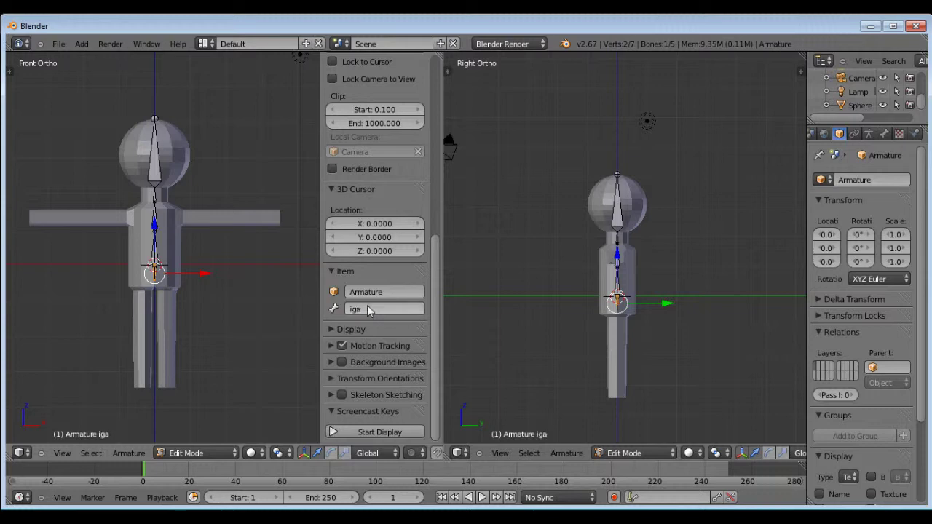
Place the 3D cursor on the upper chest between spine and shoulder in front view and add a new bone there.
scroll(155, 228, "up", 2)
scroll(164, 236, "down", 1)
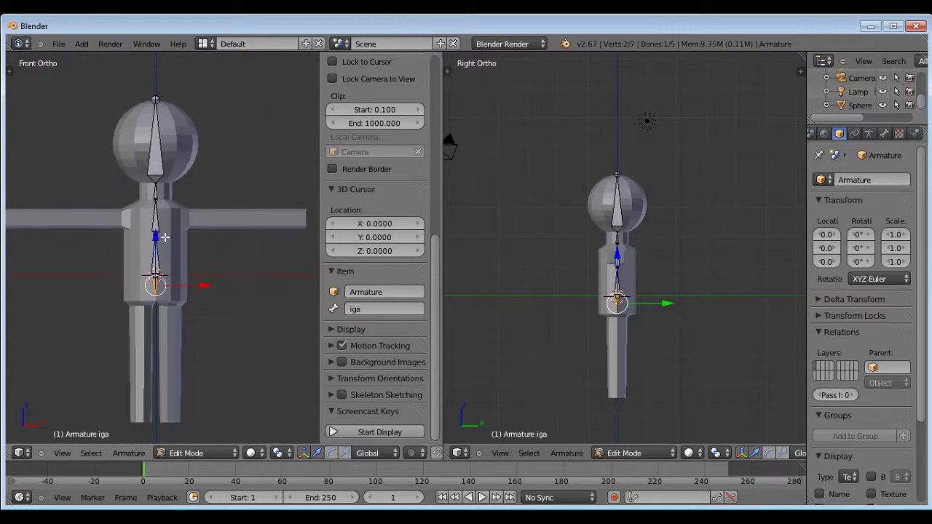
key("n")
scroll(225, 241, "up", 2)
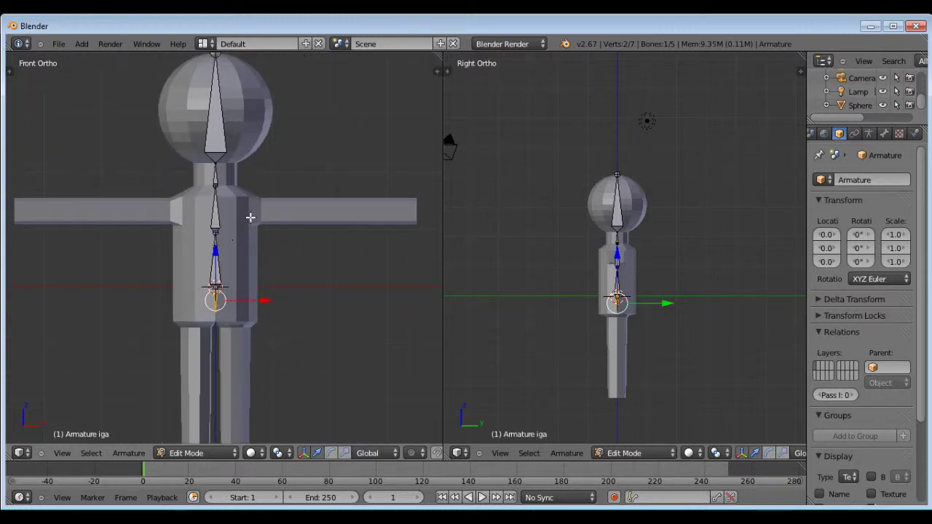
scroll(249, 217, "up", 2)
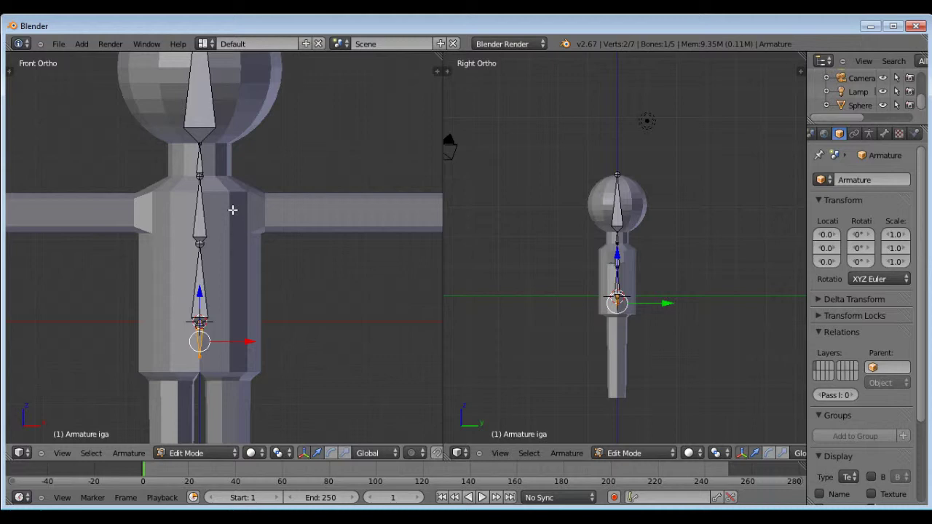
left_click(232, 214)
middle_click_drag(230, 210, 239, 229)
scroll(204, 233, "up", 2)
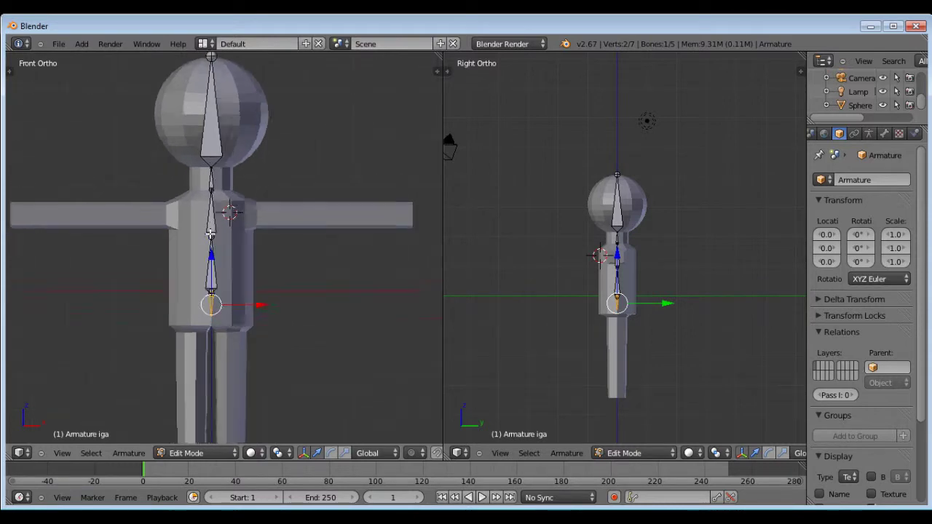
key("shift+a")
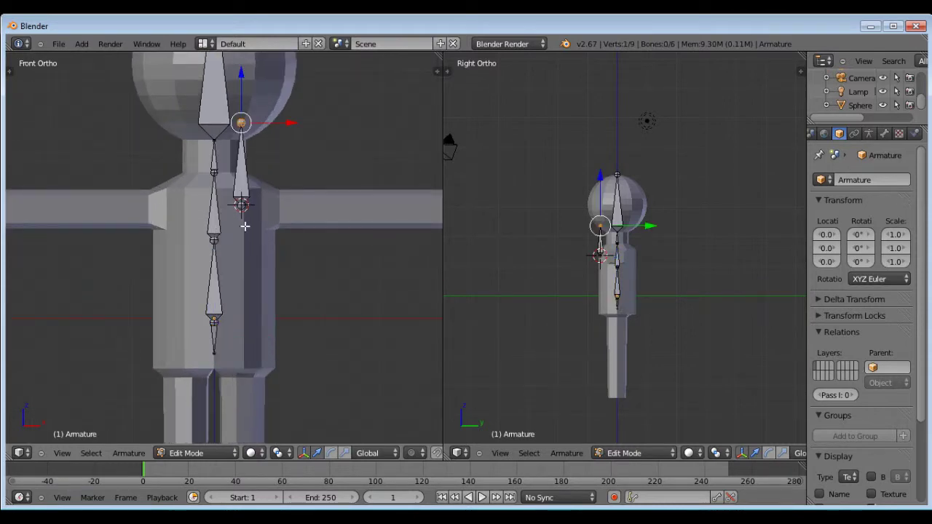
Move the new bone's tip by about 0.46 in X and -1.03 in Z so the bone lies horizontally toward the arm joint.
right_click(249, 170)
right_click(249, 134)
key("g")
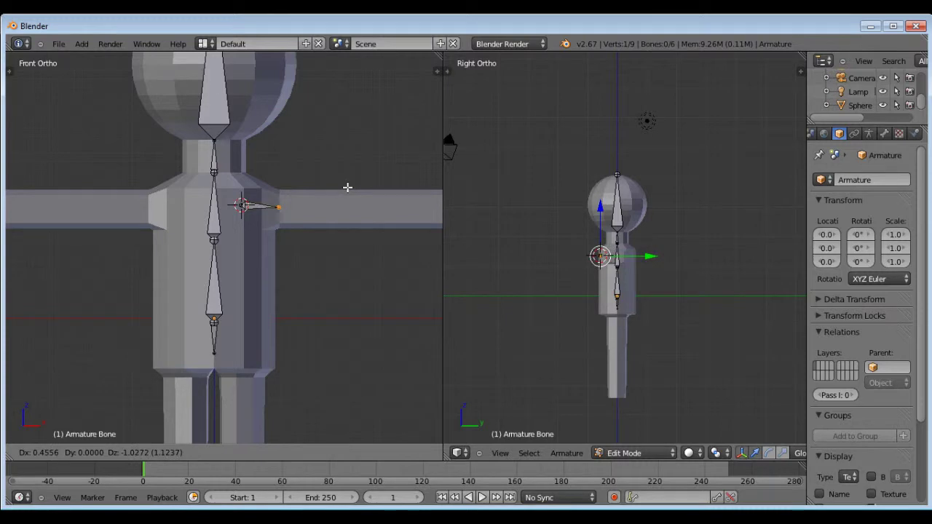
left_click(348, 187)
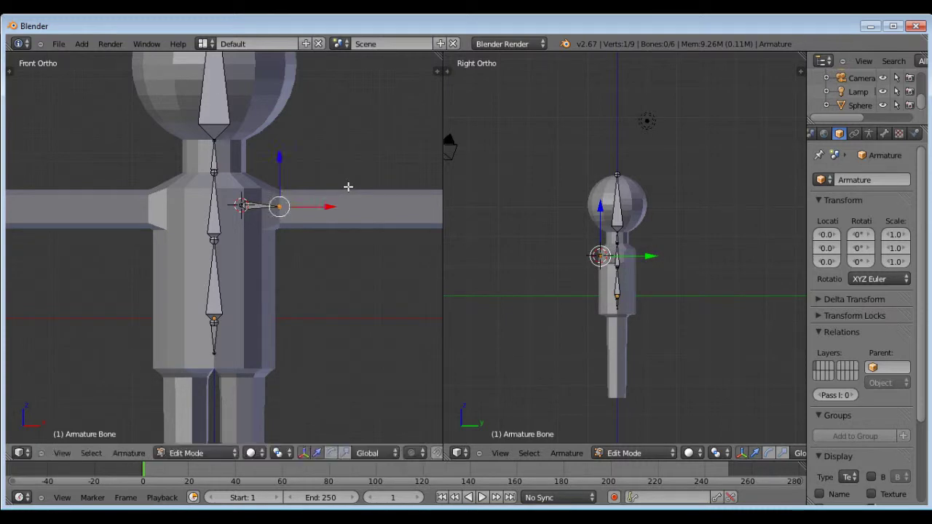
Move the whole shoulder bone along Y in the right view until it lines up with the spine bones.
scroll(662, 269, "up", 6)
middle_click_drag(514, 257, 534, 252)
right_click(523, 257)
right_click(529, 255, "shift")
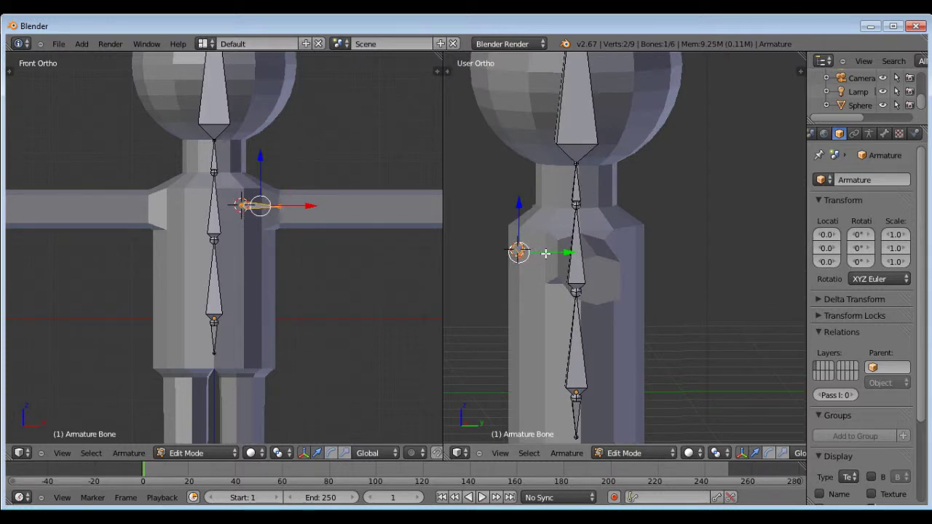
key("KP_3")
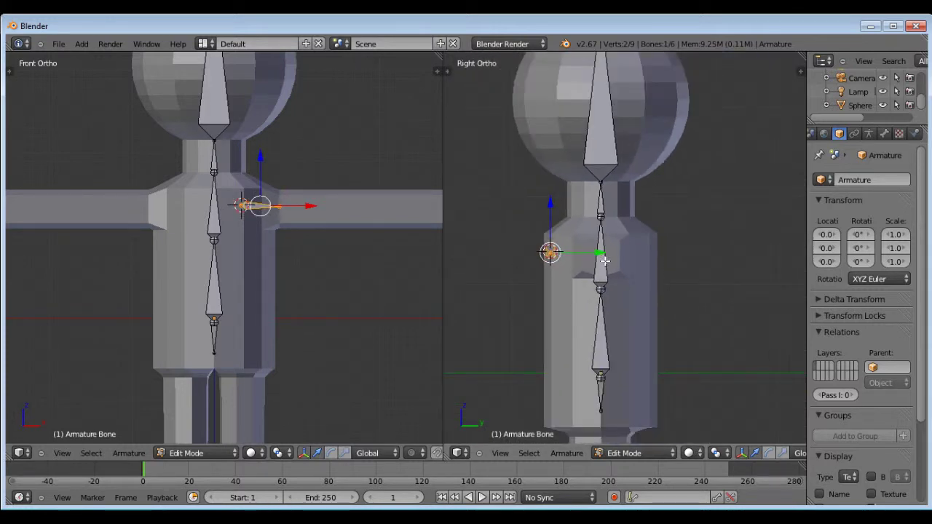
left_click_drag(605, 261, 656, 252)
Select the shoulder bone's outer tip and examine its placement inside the character from the front, at an angle and in wireframe.
middle_click_drag(213, 216, 240, 216)
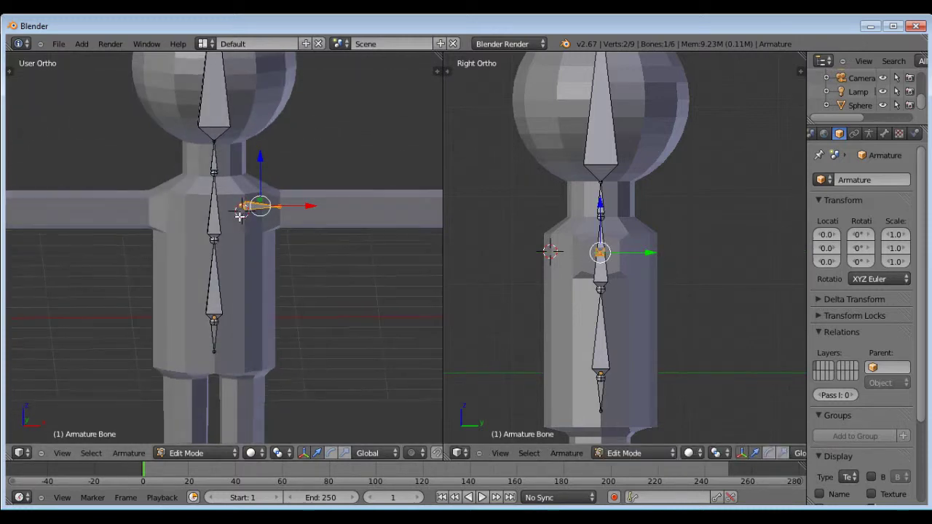
key("KP_1")
scroll(264, 220, "up", 3)
scroll(257, 213, "down", 2)
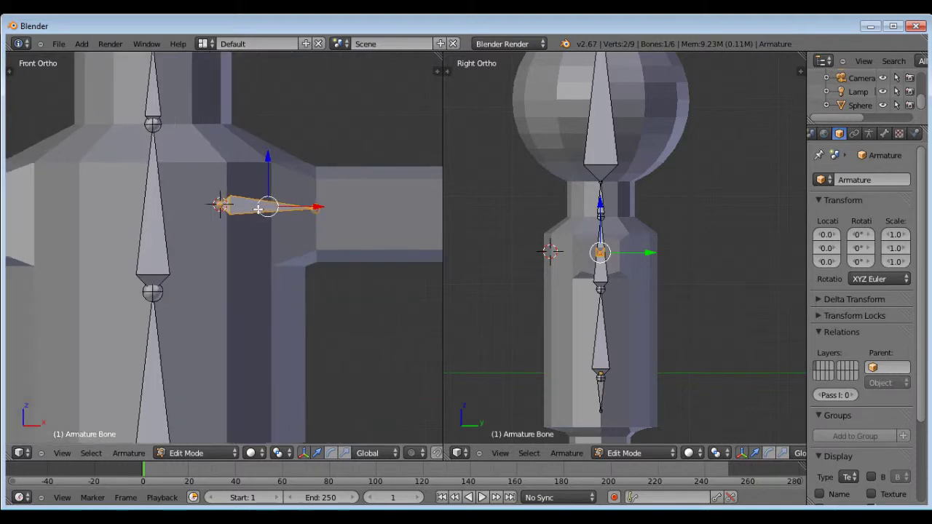
scroll(231, 250, "down", 1)
right_click(260, 231)
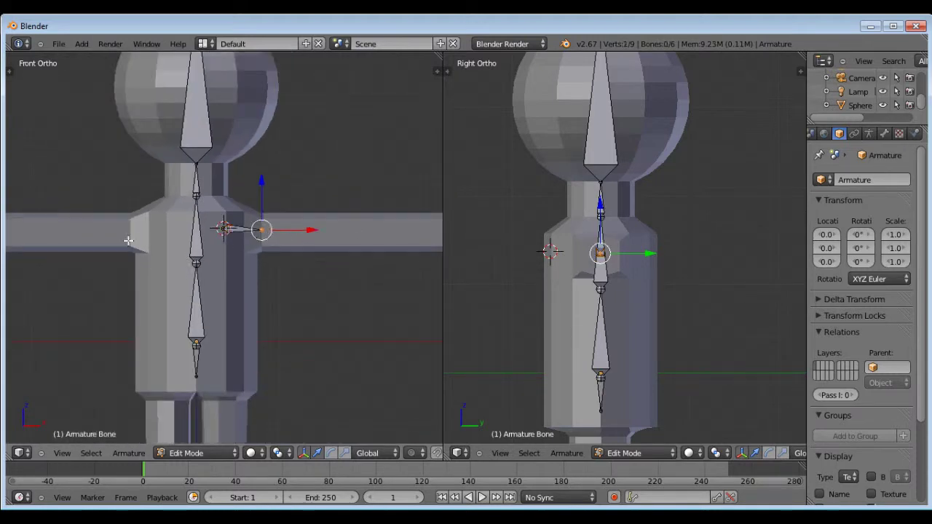
scroll(276, 237, "down", 2)
scroll(308, 237, "up", 3)
scroll(340, 237, "down", 3)
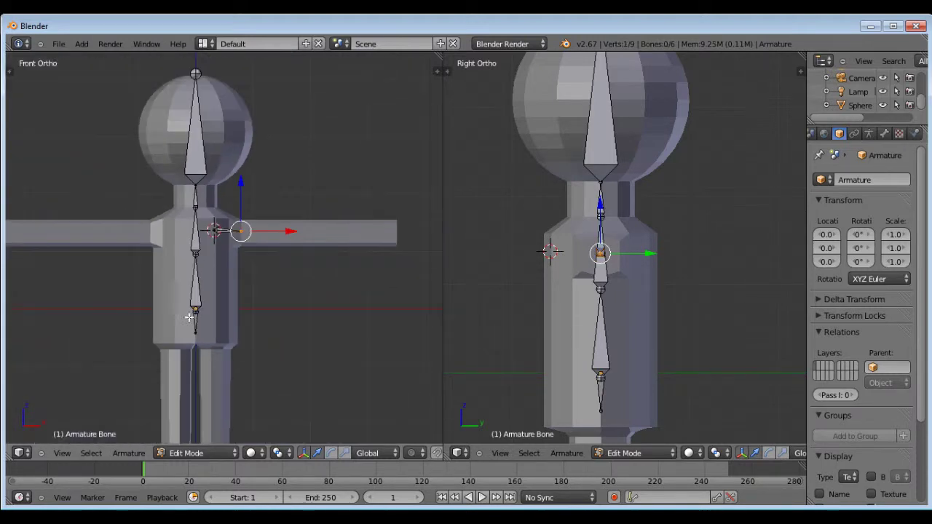
key("z")
key("z")
middle_click_drag(280, 218, 300, 251)
key("KP_1")
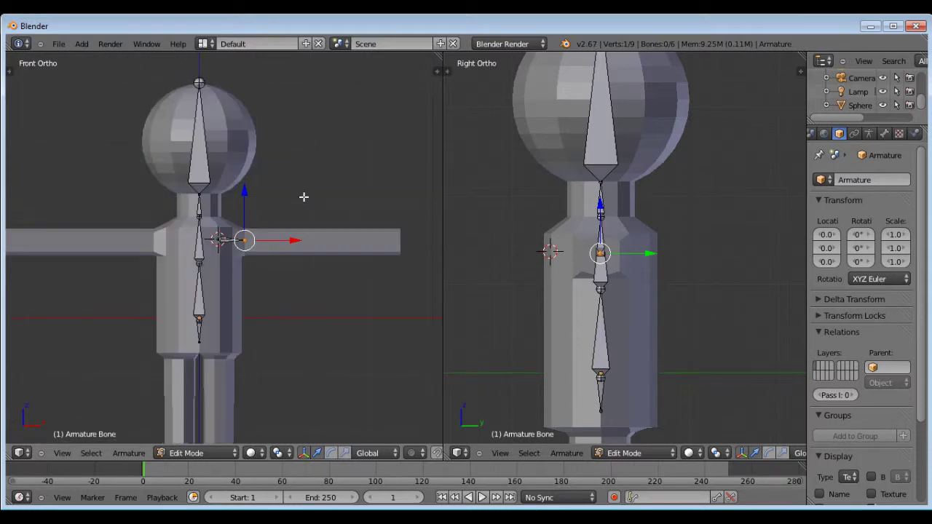
Leave armature editing and open the character mesh in Edit Mode, viewed from the front.
key("Tab")
right_click(252, 156)
key("Tab")
mouse_move(325, 235)
middle_mouse_down()
mouse_move(335, 280)
mouse_move(331, 222)
middle_mouse_up()
key("KP_1")
scroll(348, 198, "down", 2)
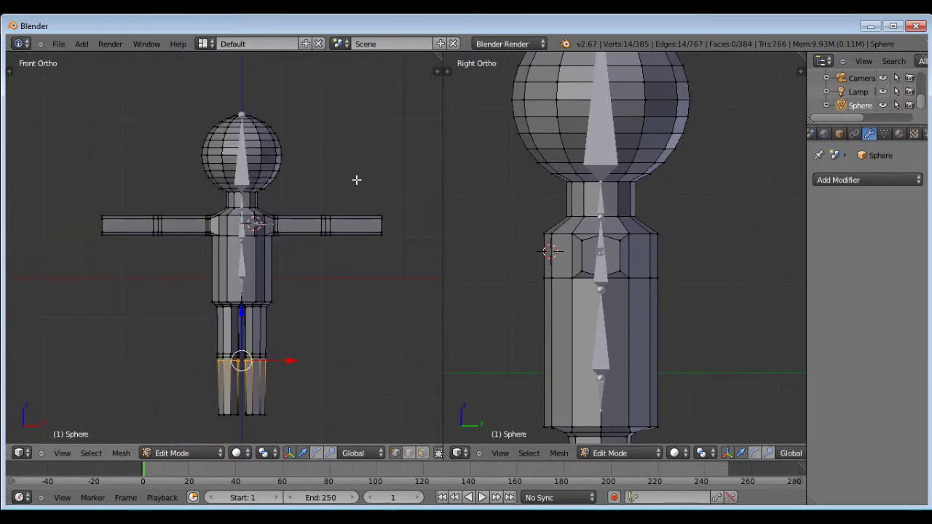
Enable sketching sessions for the Grease Pencil and start a straight-line drawing session.
middle_click_drag(140, 239, 159, 232, "shift")
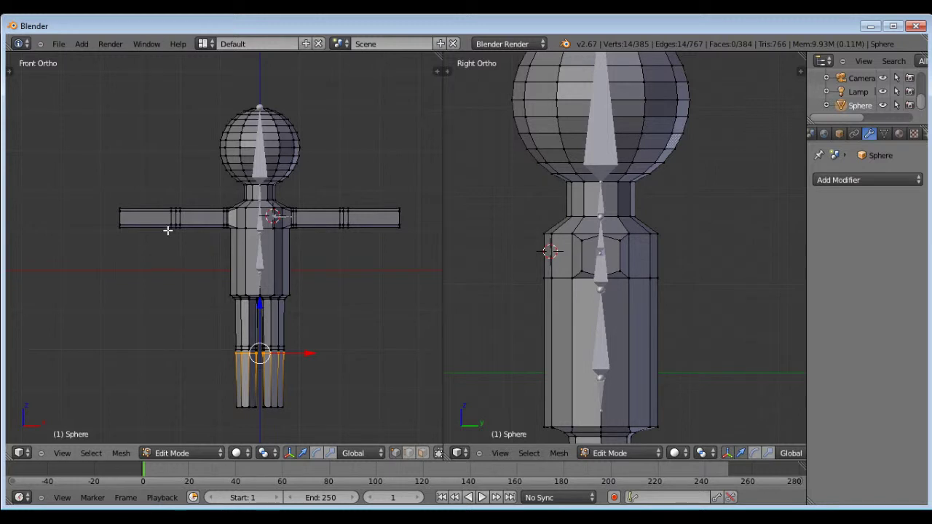
key("t")
scroll(70, 242, "down", 8)
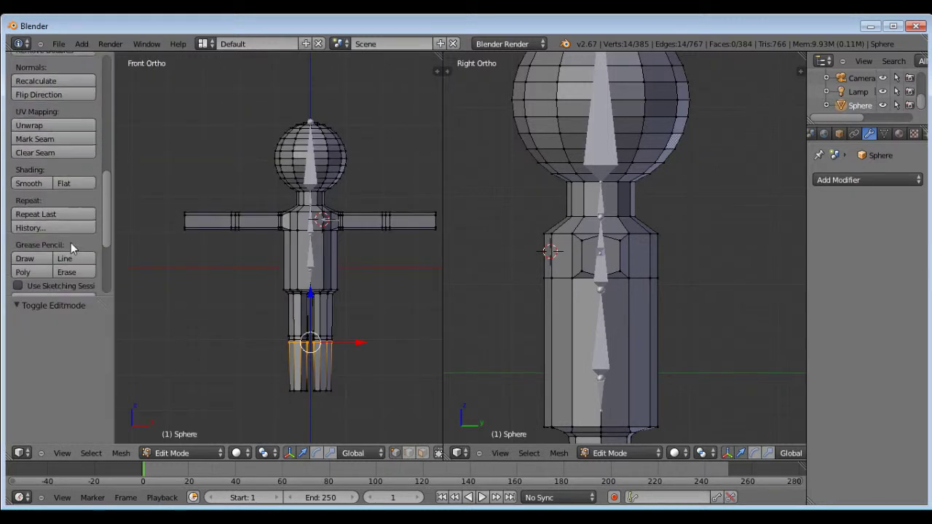
scroll(71, 242, "down", 3)
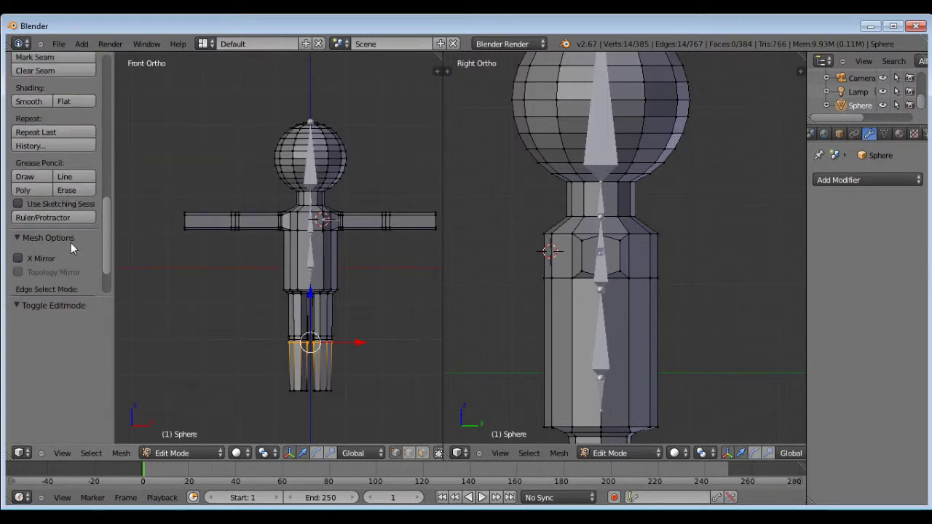
left_click(18, 205)
left_click(66, 179)
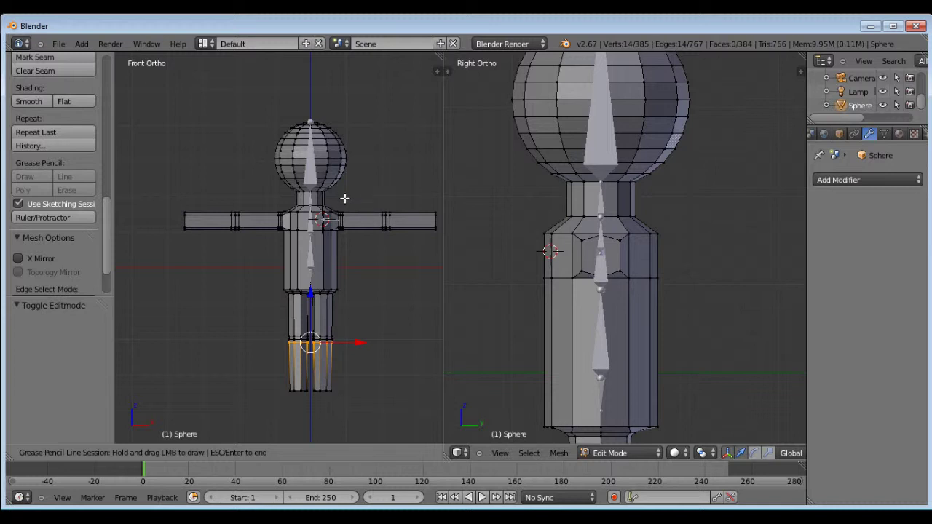
Draw vertical Grease Pencil guide lines across the shoulder joint and elbow of the arm beside the new bone.
scroll(344, 198, "up", 8)
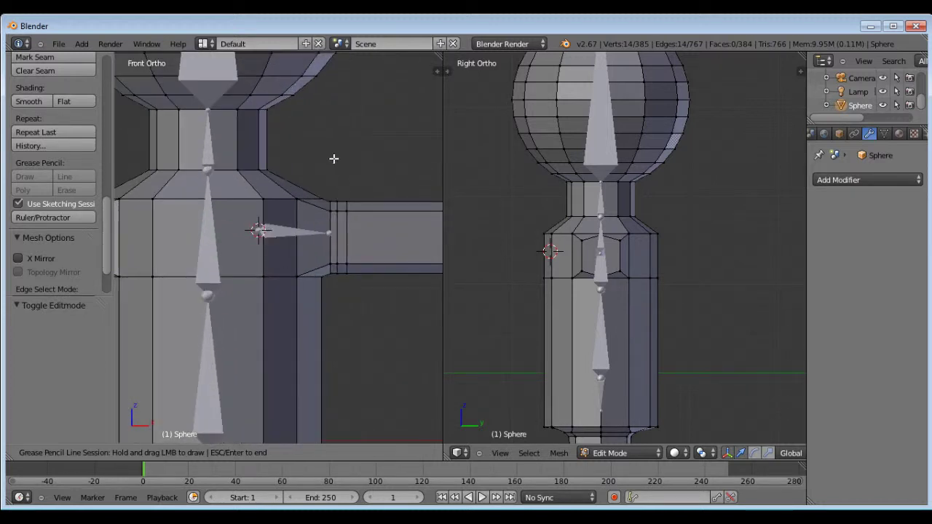
left_click_drag(344, 127, 341, 346)
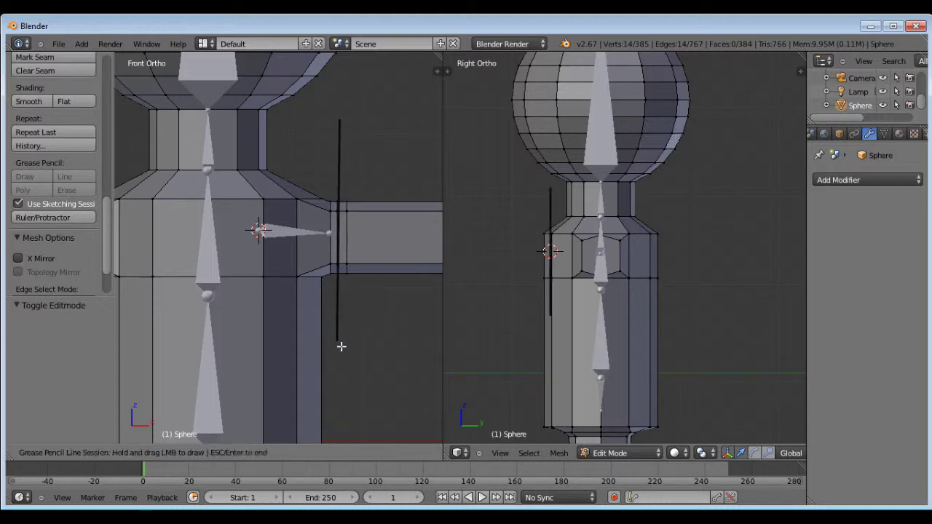
scroll(244, 279, "down", 4)
scroll(418, 254, "up", 3)
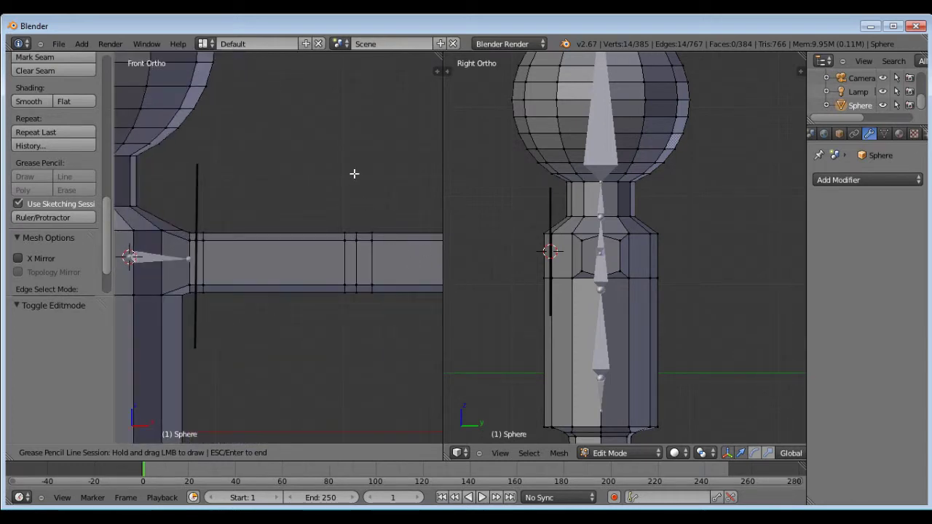
left_click_drag(358, 170, 364, 350)
Draw horizontal Grease Pencil guide lines across the hips and the knees, and end the drawing session.
scroll(299, 357, "down", 10)
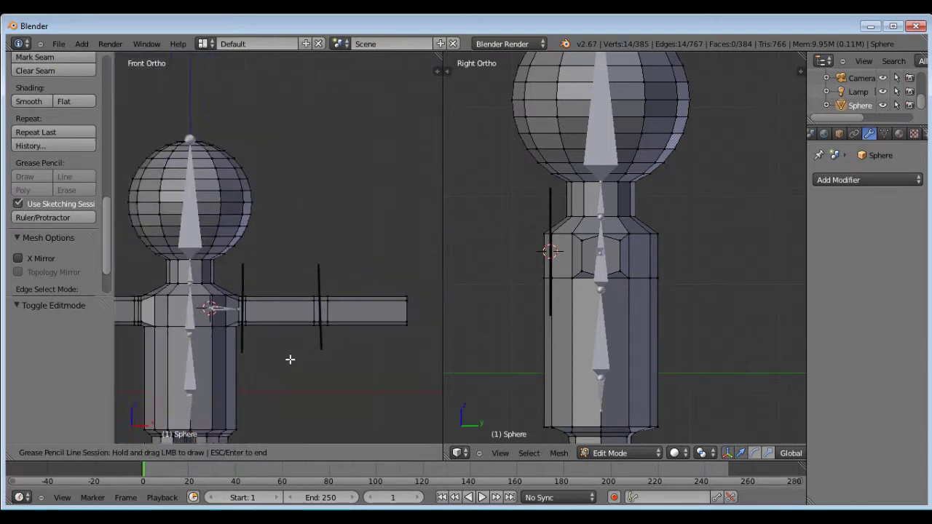
scroll(325, 290, "up", 3)
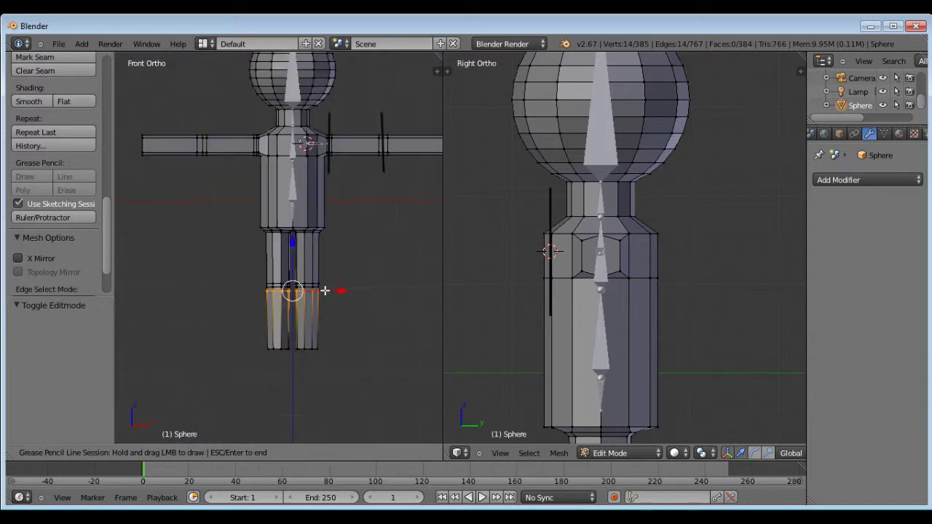
scroll(350, 248, "up", 4)
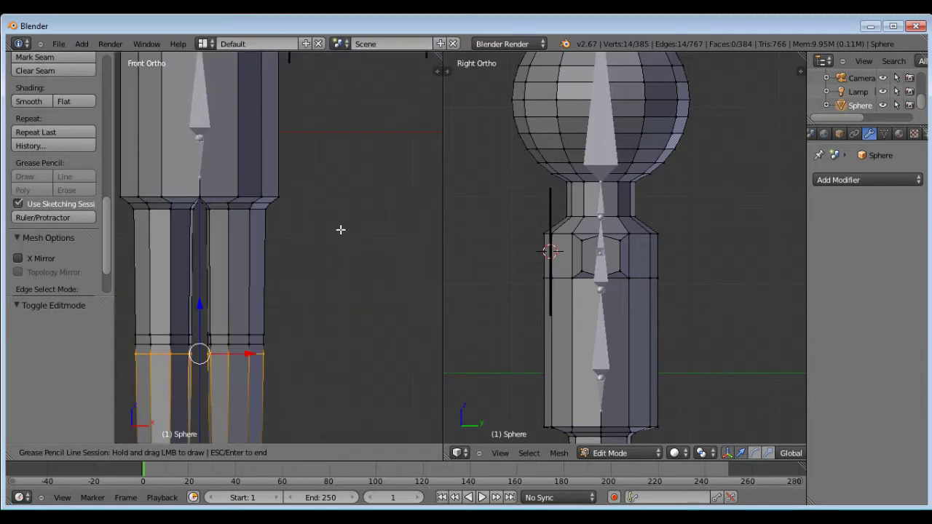
scroll(364, 214, "down", 3)
left_click_drag(358, 207, 240, 217)
scroll(354, 304, "up", 2)
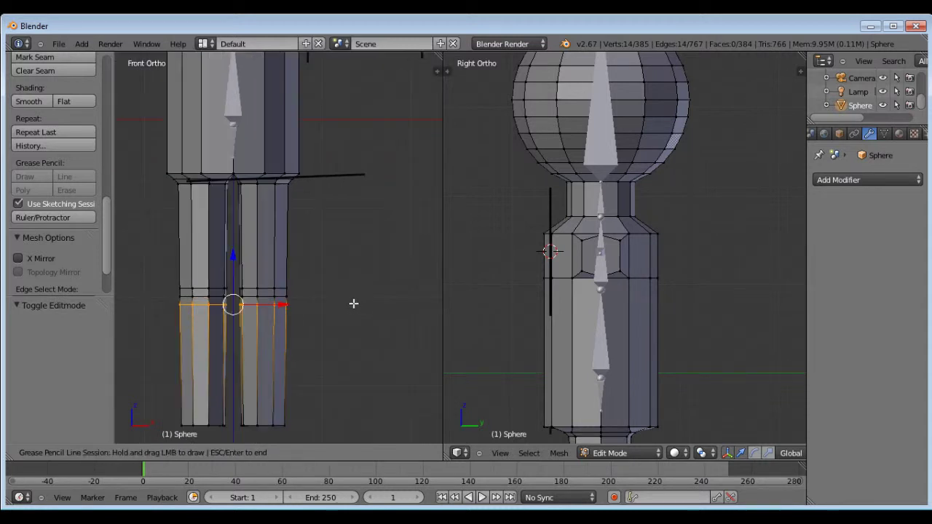
left_click_drag(354, 303, 199, 301)
scroll(323, 226, "down", 2)
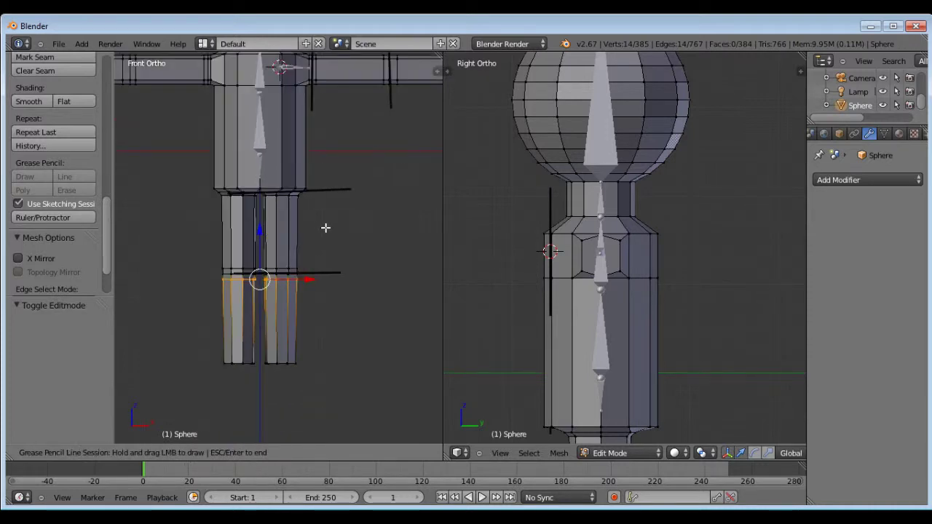
key("Escape")
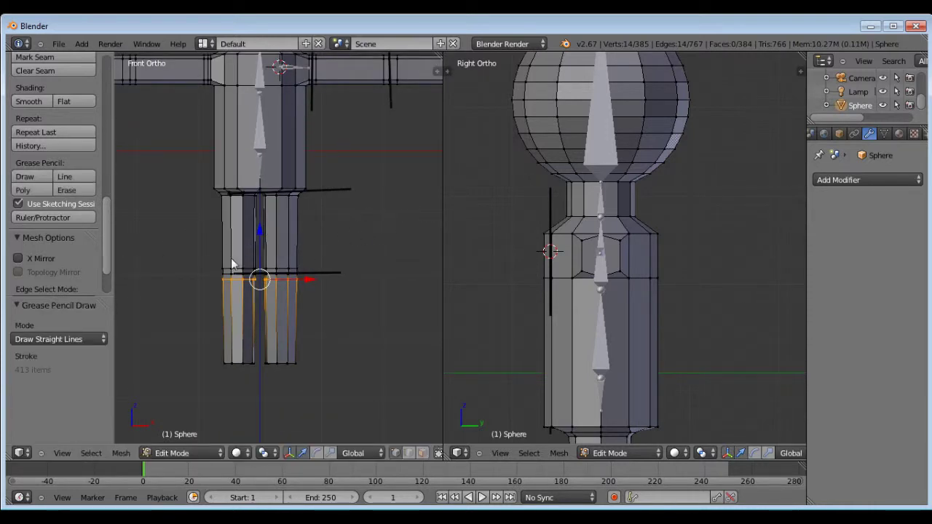
Hide the tool shelf, leave mesh editing and open the armature in Edit Mode.
key("t")
scroll(204, 252, "down", 3)
scroll(206, 174, "up", 2)
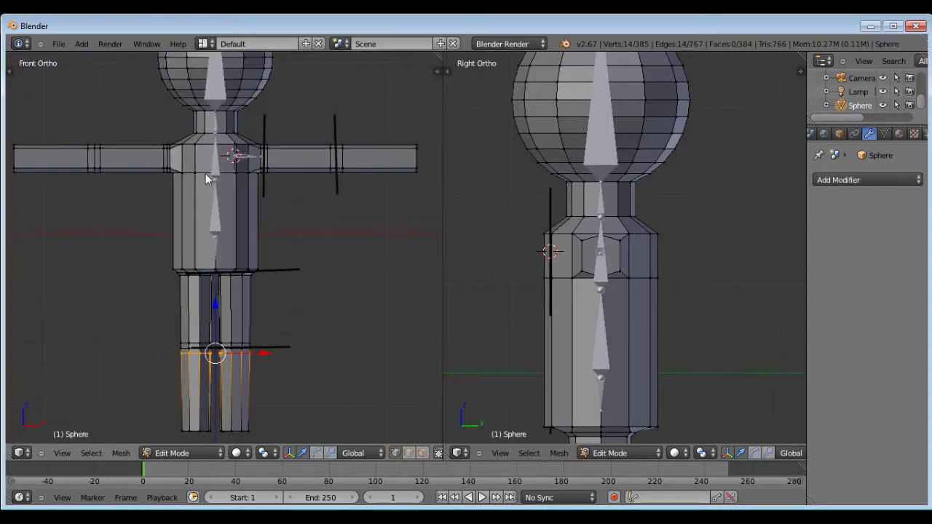
key("Tab")
right_click(217, 168)
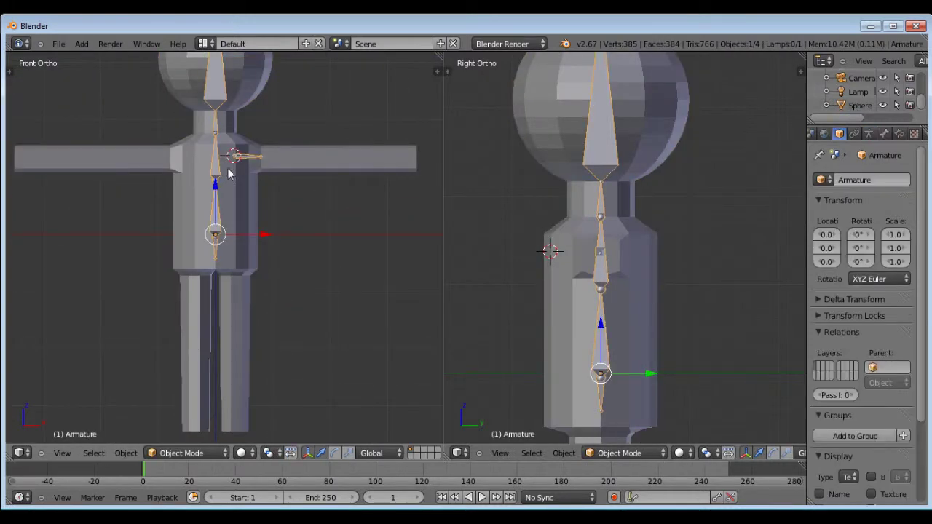
right_click(240, 159)
right_click(241, 160)
key("Tab")
scroll(245, 159, "up", 1)
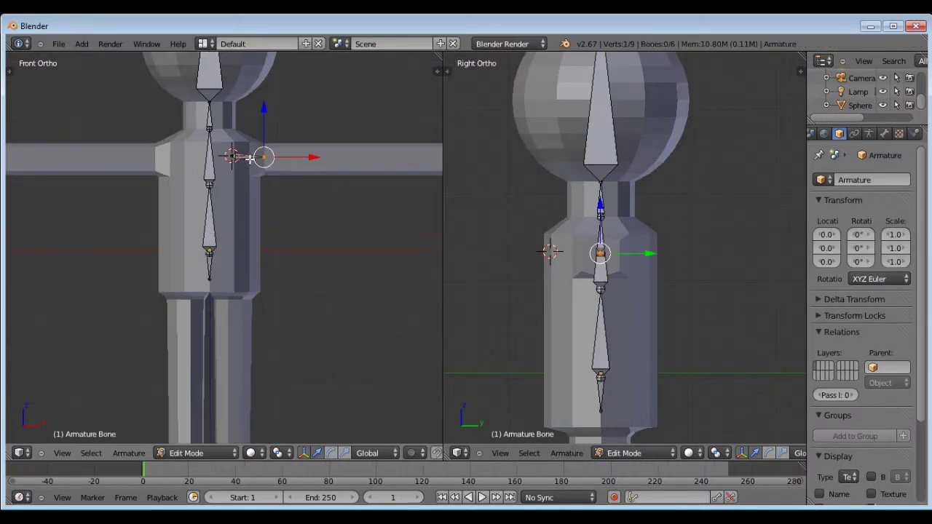
right_click(245, 160)
key("Tab")
key("Tab")
key("Tab")
scroll(245, 162, "down", 2)
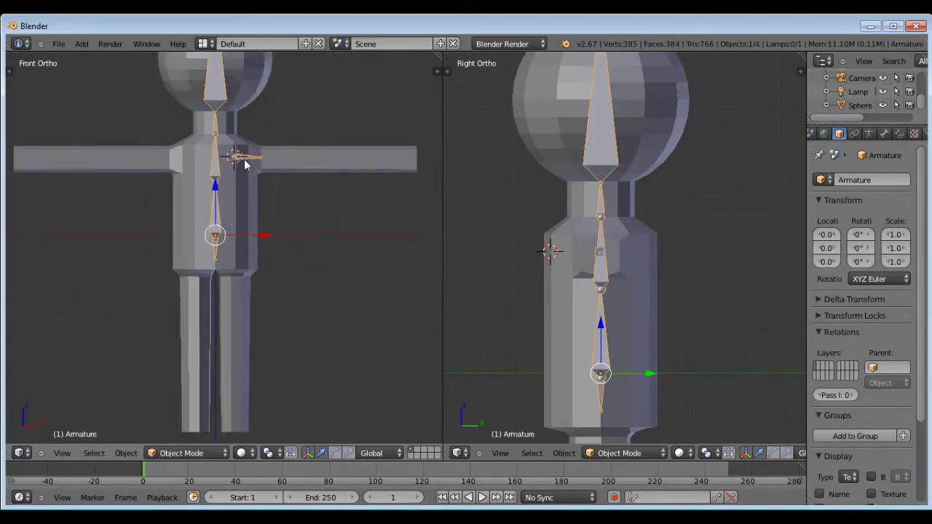
key("Tab")
key("Tab")
middle_click_drag(280, 181, 301, 166)
key("KP_1")
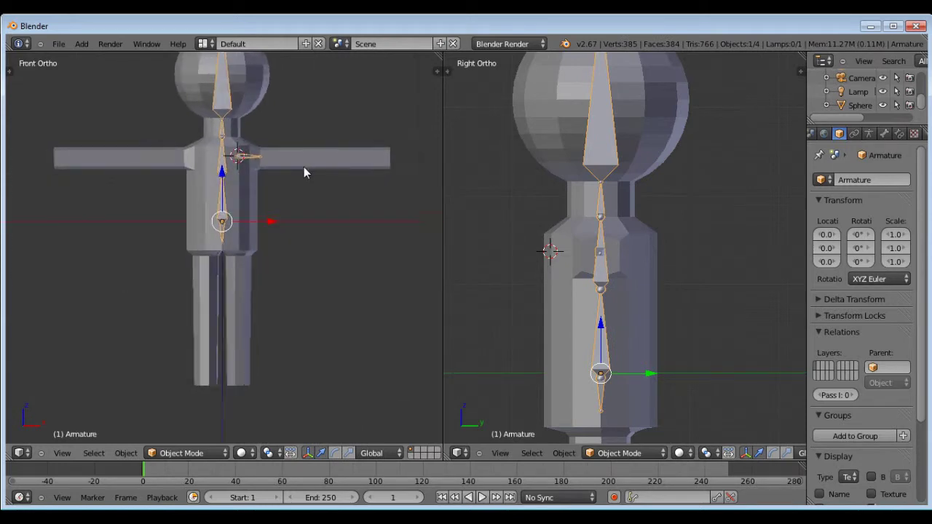
Select the character mesh and examine the shoulder bone's tip against the guide lines and the arm's edge loops.
scroll(298, 166, "down", 2)
scroll(255, 152, "up", 1)
right_click(305, 161)
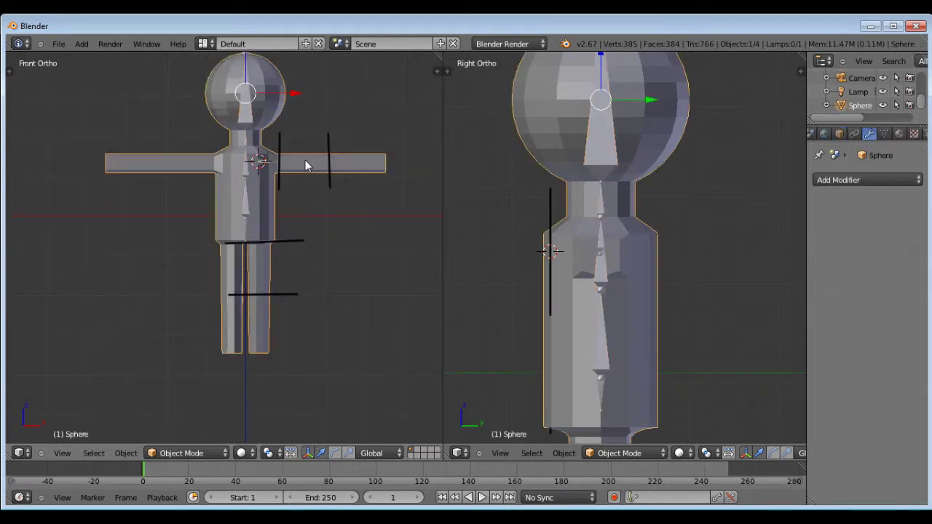
mouse_move(306, 160)
middle_mouse_down()
mouse_move(297, 178)
mouse_move(296, 158)
middle_mouse_up()
scroll(261, 163, "up", 2)
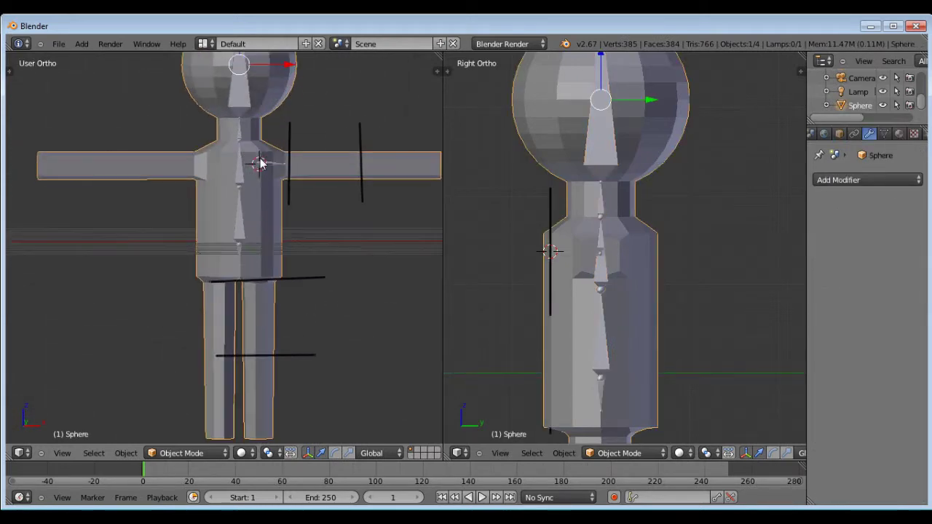
key("KP_1")
scroll(265, 166, "down", 3)
scroll(263, 143, "up", 5)
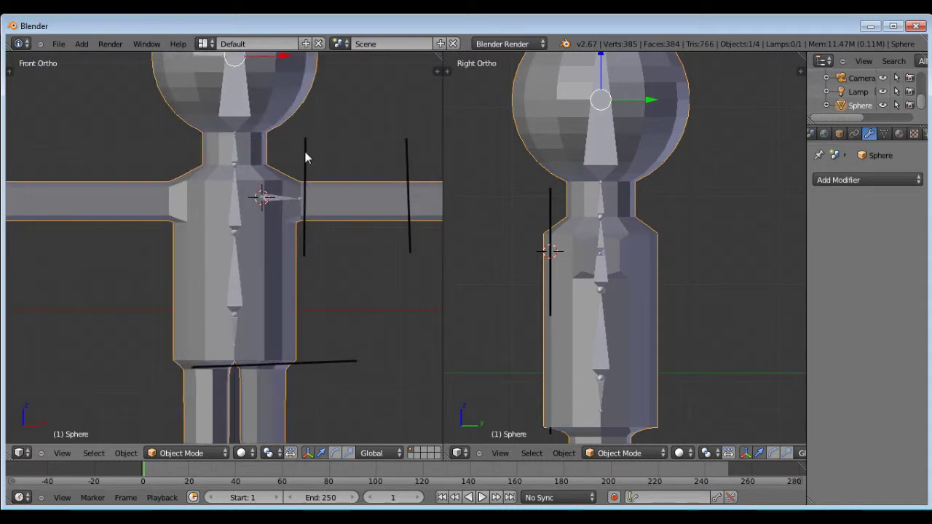
scroll(243, 199, "down", 2)
key("Tab")
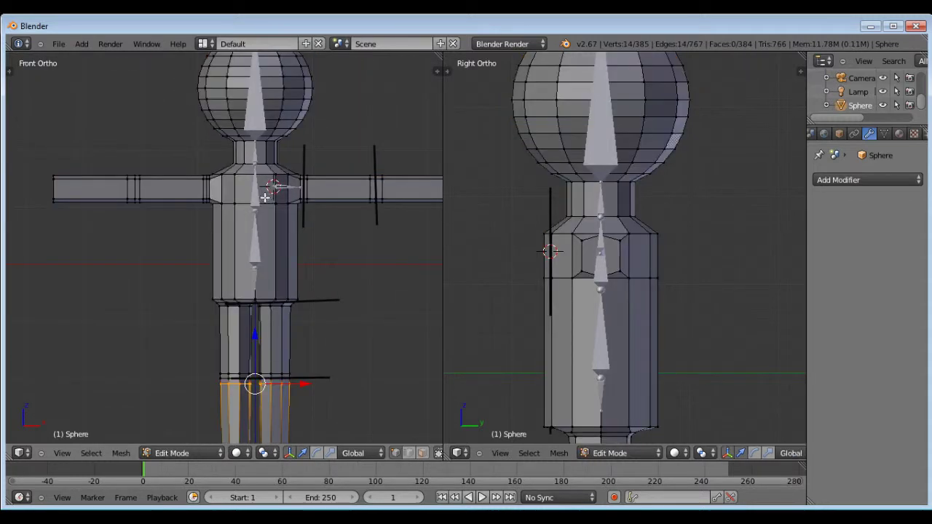
right_click(299, 191)
right_click(298, 191)
scroll(298, 191, "up", 5)
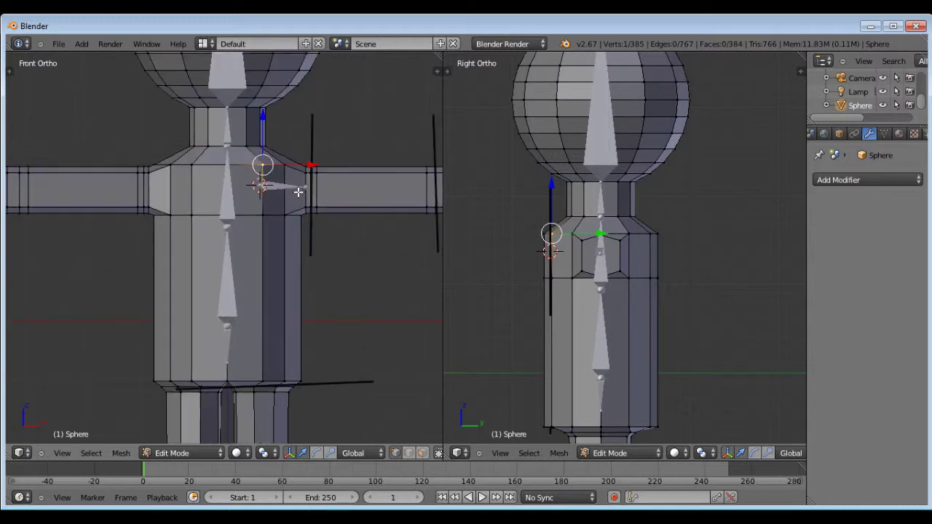
key("Tab")
scroll(297, 191, "down", 3)
right_click(223, 192)
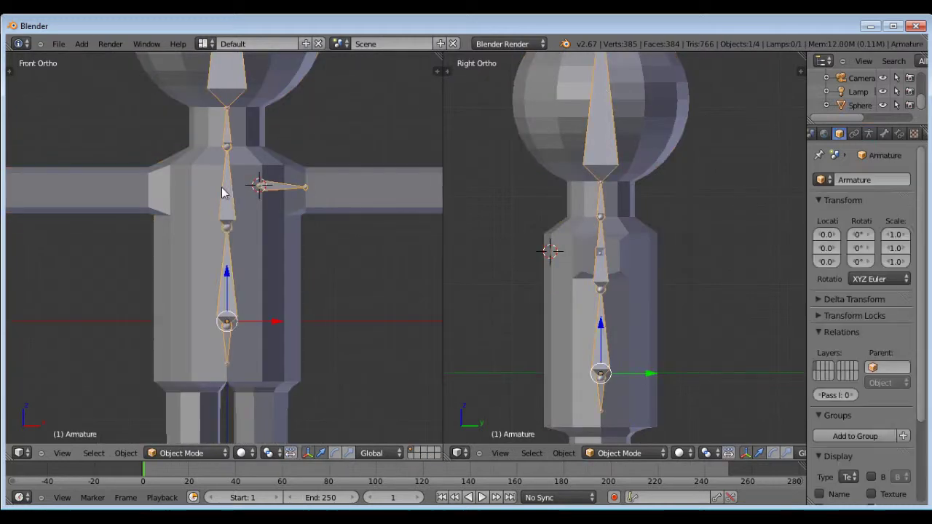
scroll(265, 186, "up", 1)
right_click(268, 187)
right_click(266, 188)
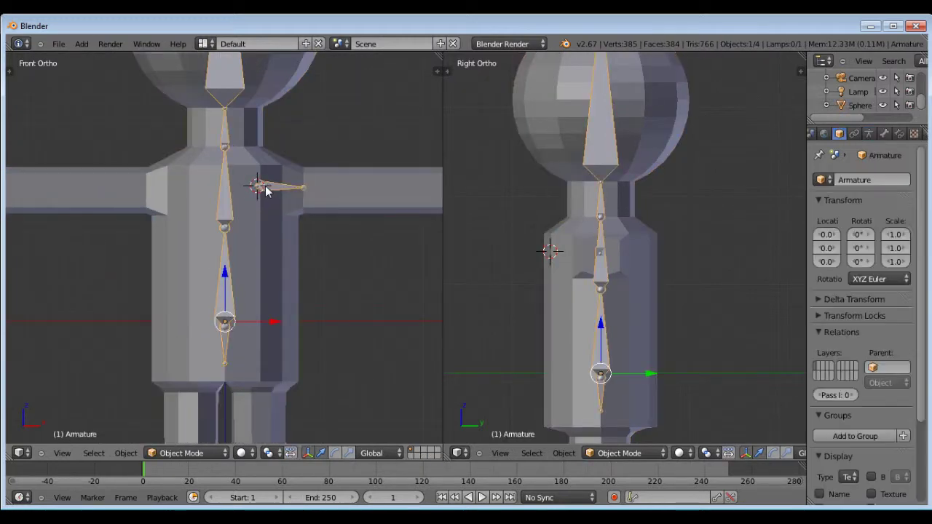
key("Tab")
right_click(305, 191)
scroll(313, 190, "down", 5)
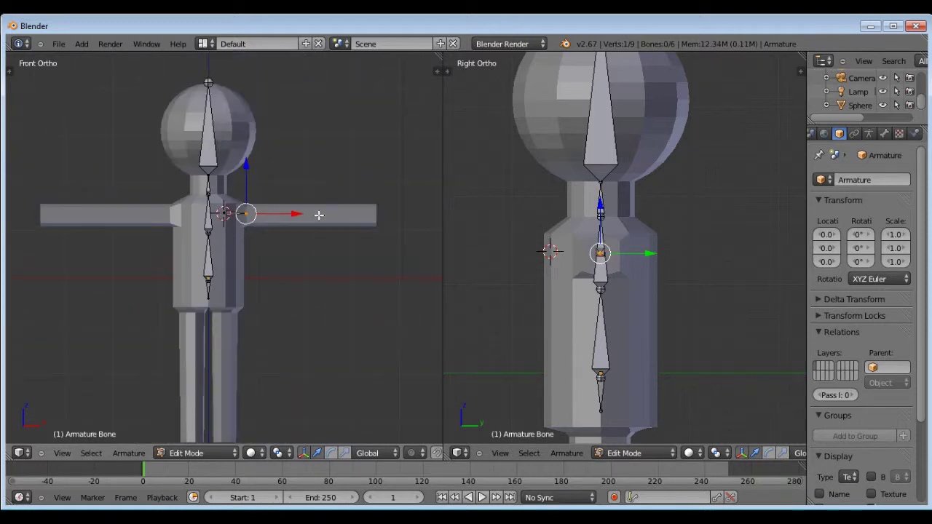
scroll(318, 215, "up", 2)
scroll(250, 213, "up", 2)
scroll(241, 213, "down", 5)
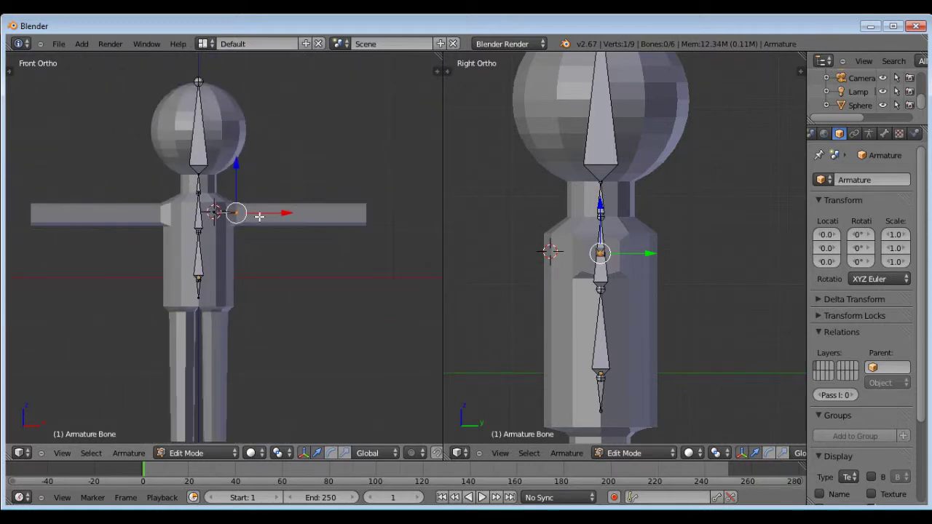
scroll(291, 215, "up", 3)
key("Tab")
key("ctrl+z")
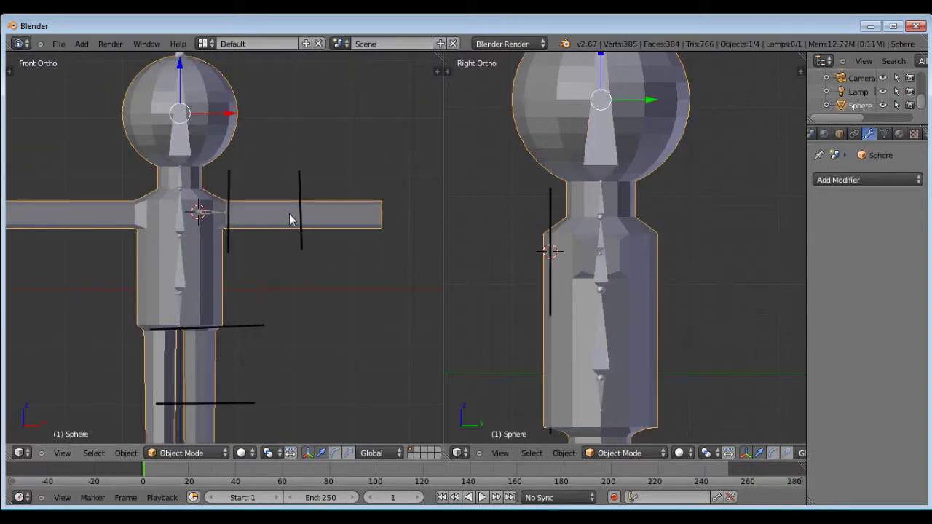
Move the shoulder bone's tip outward along the X axis to the shoulder guide line.
scroll(288, 215, "up", 3)
scroll(295, 219, "up", 4)
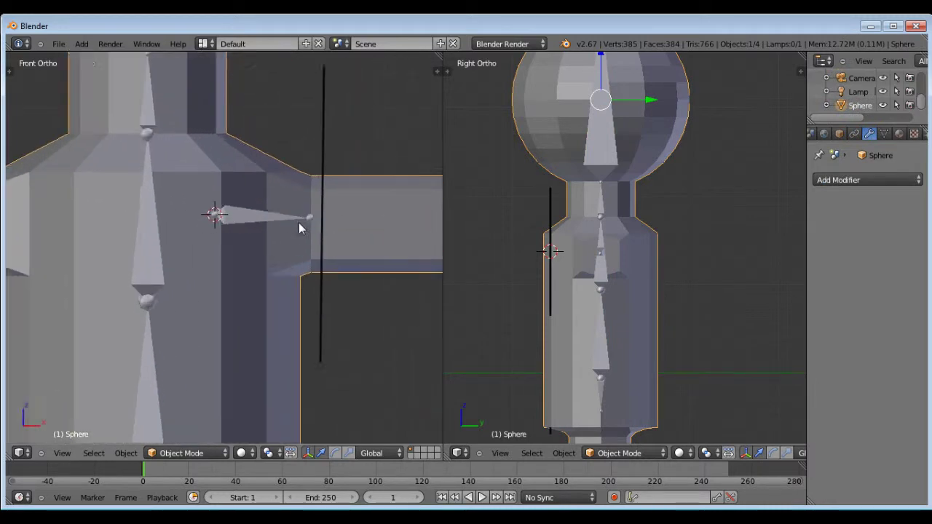
key("Tab")
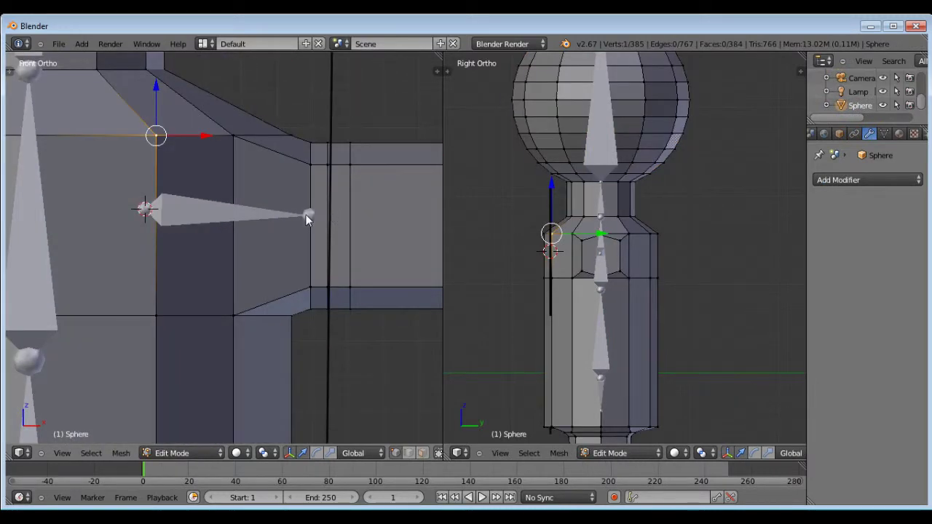
key("Tab")
right_click(308, 214)
key("Tab")
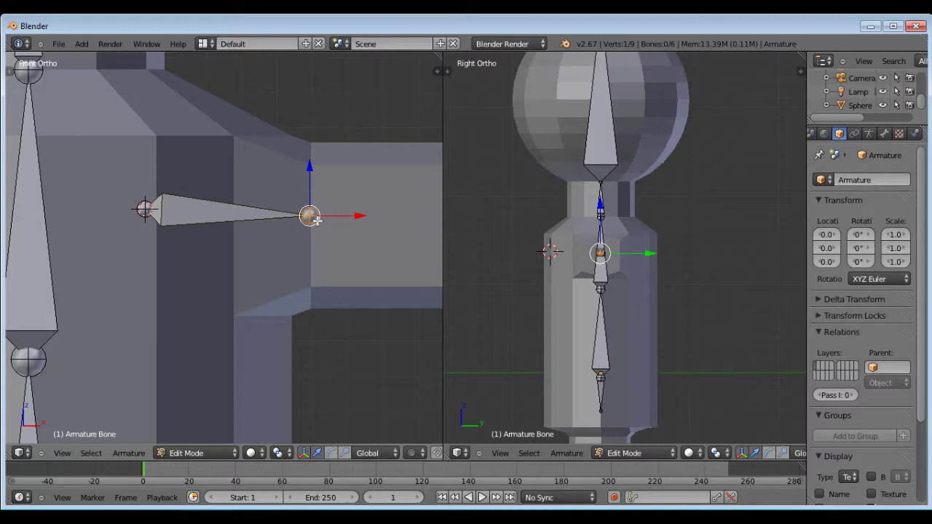
key("g")
key("x")
left_click(378, 220)
key("Tab")
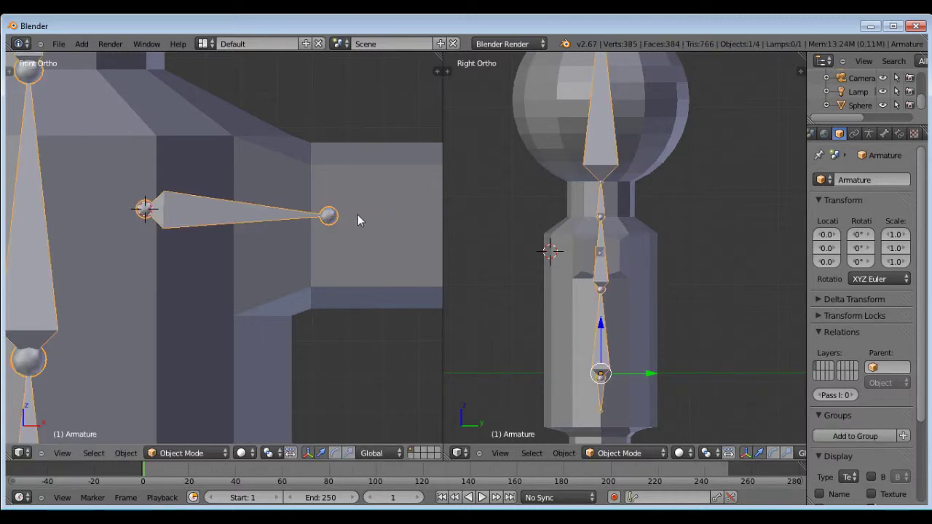
Select the character mesh and check the shoulder bone's tip against the shoulder guide line and edge loops.
right_click(357, 214)
scroll(248, 237, "down", 4)
scroll(244, 242, "down", 4)
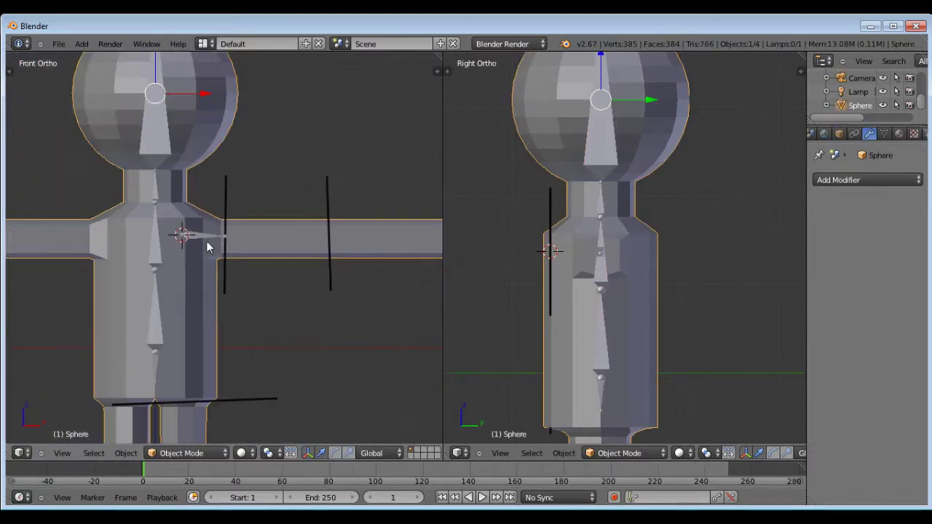
scroll(366, 250, "up", 3)
key("Tab")
right_click(164, 232)
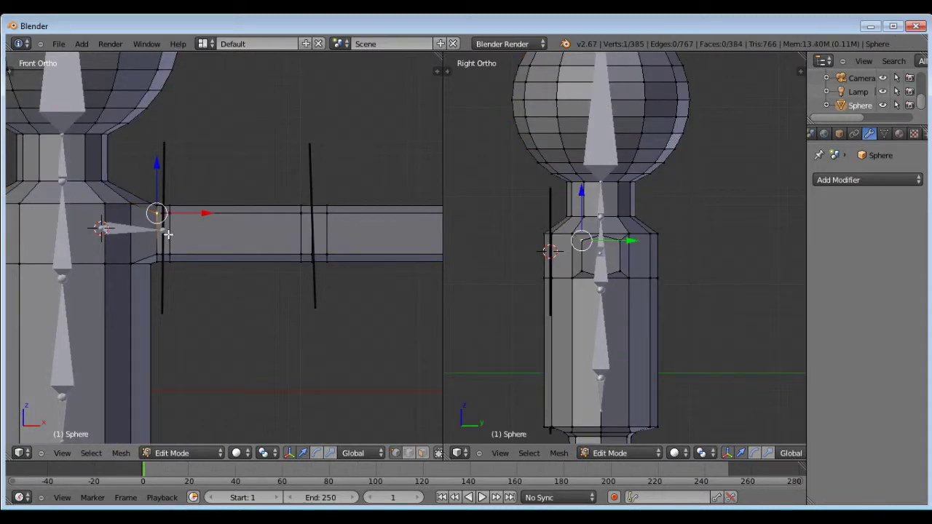
Extrude an upper arm bone from the shoulder bone's tip along the arm, ending just short of the elbow guide line.
key("Tab")
right_click(167, 232)
right_click(163, 231)
right_click(164, 230)
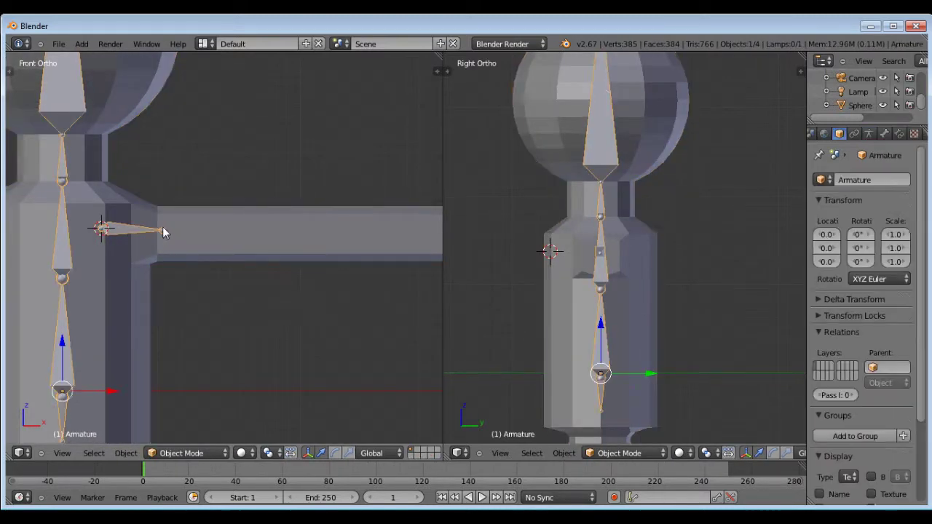
key("Tab")
key("g")
key("Escape")
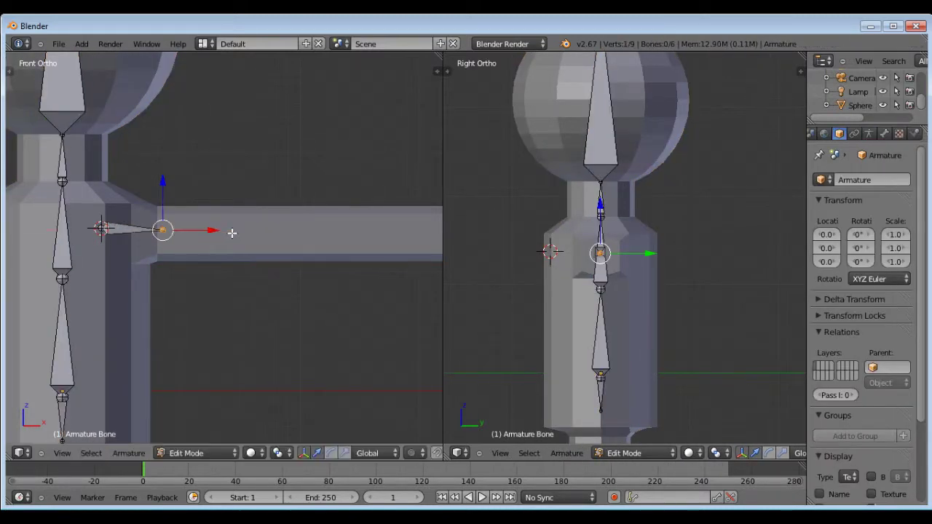
key("e")
key("Escape")
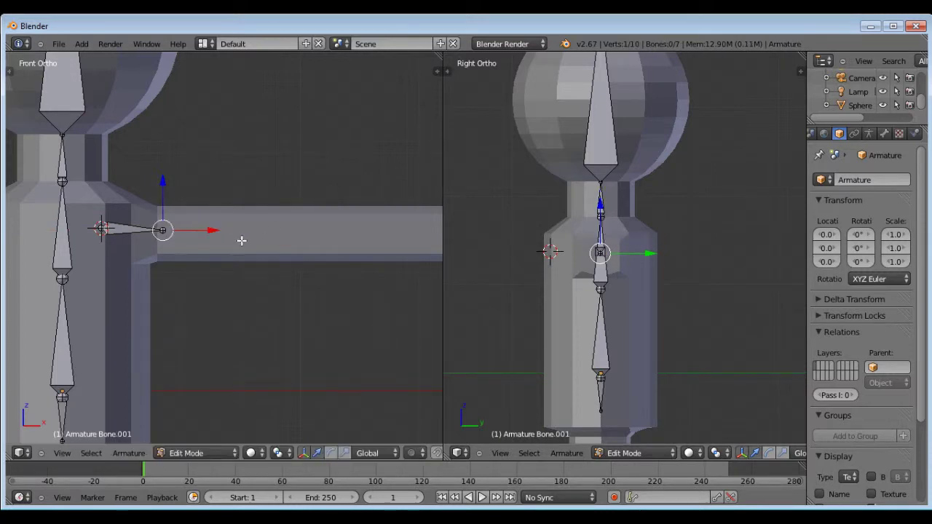
key("g")
left_click(331, 235)
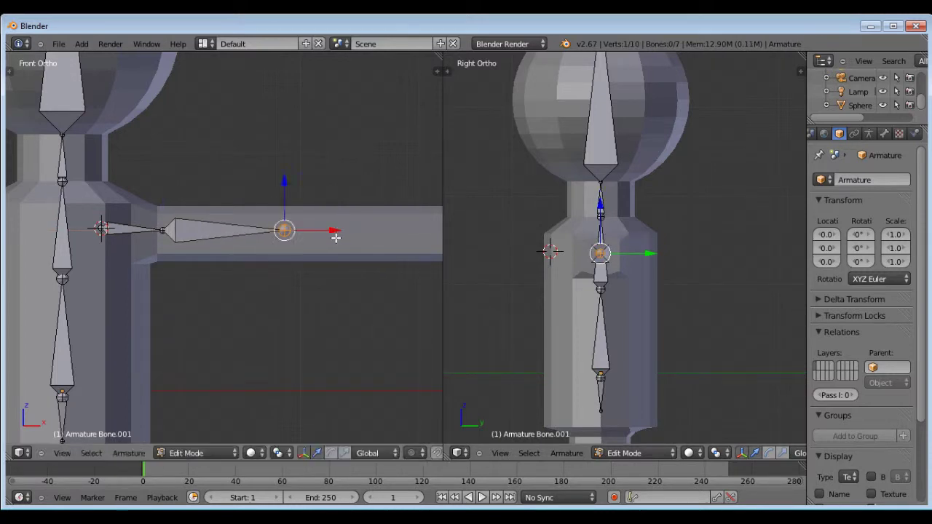
Compare the upper arm bone with the guide lines and extend its tip outward to the elbow line.
key("Tab")
right_click(351, 229)
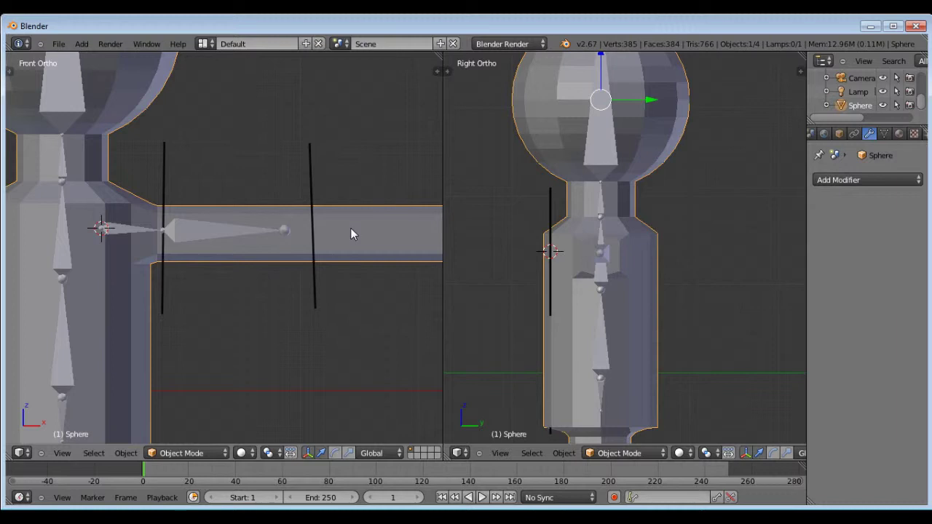
right_click(286, 228)
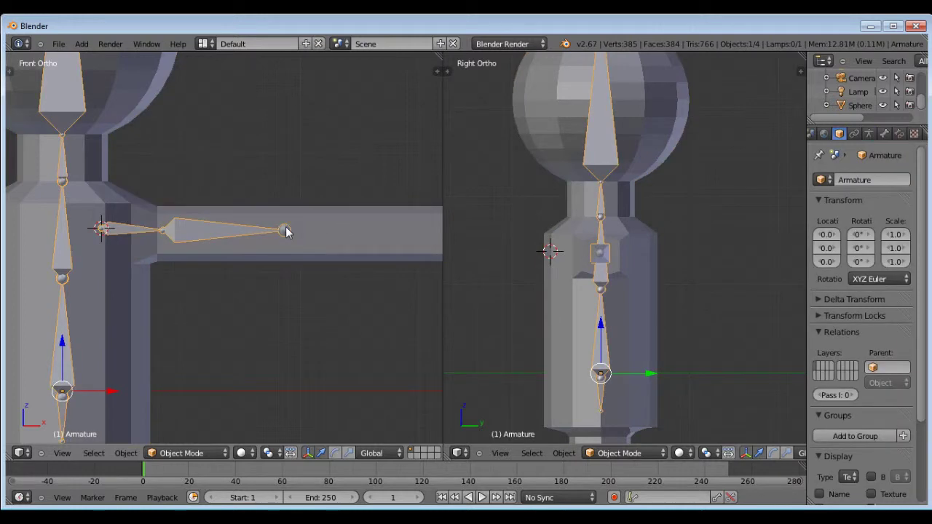
key("Tab")
right_click(285, 229)
key("g")
left_click(354, 228)
key("Tab")
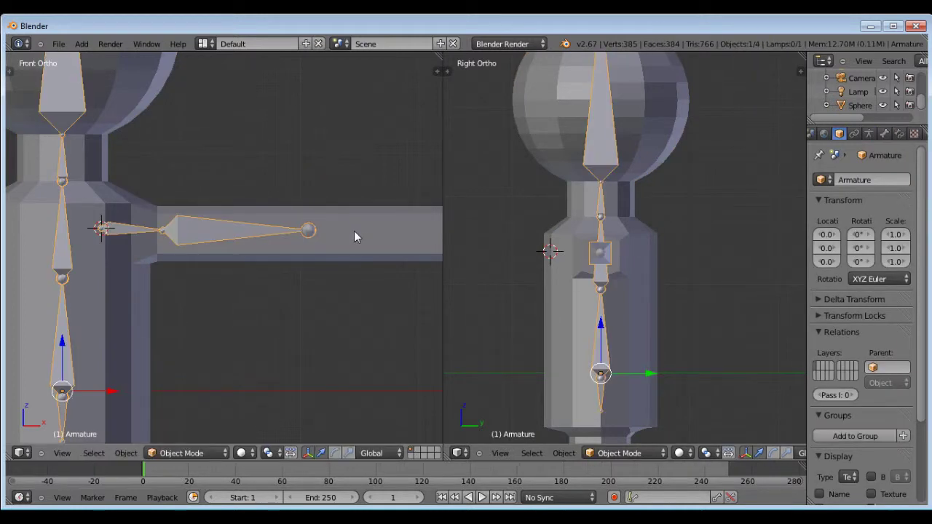
Recheck the elbow guide line and move the upper arm bone's tip slightly farther outward, just past it.
right_click(354, 227)
key("Tab")
key("Tab")
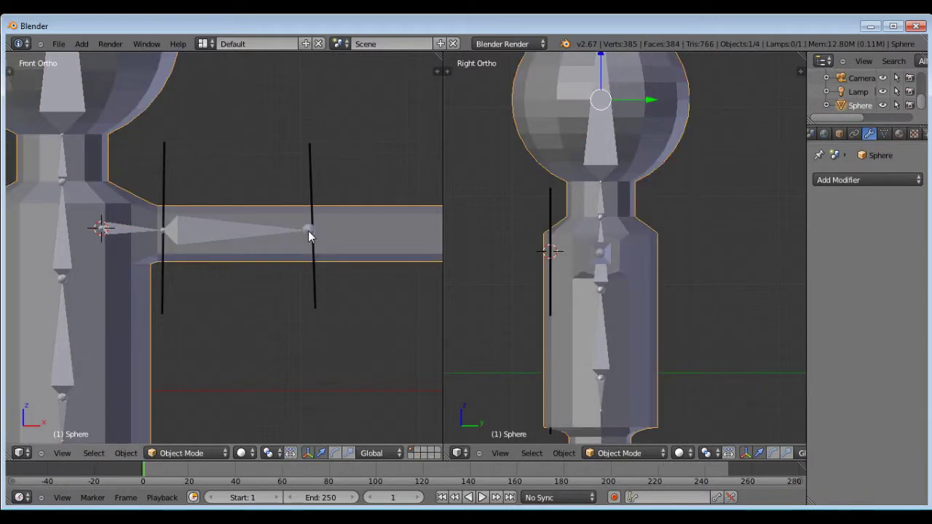
right_click(310, 232)
key("Tab")
right_click(312, 231)
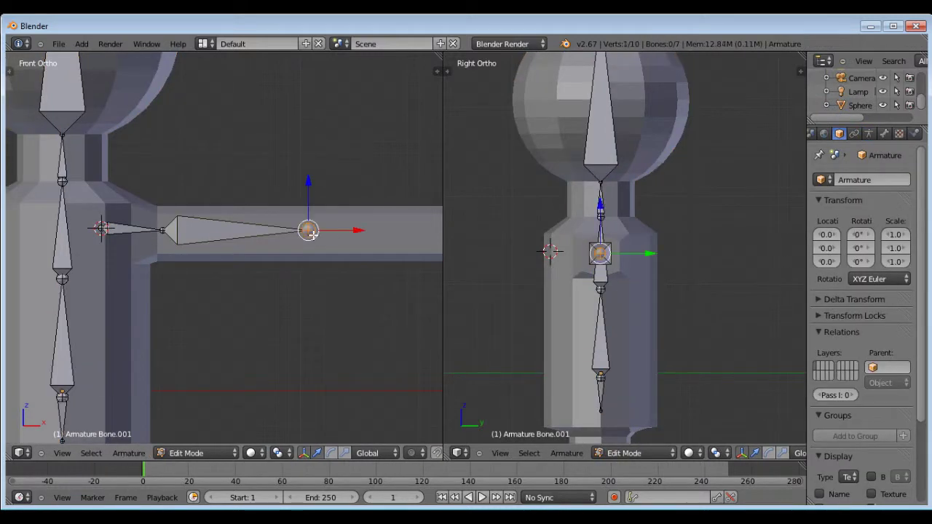
key("g")
left_click(363, 239)
key("Tab")
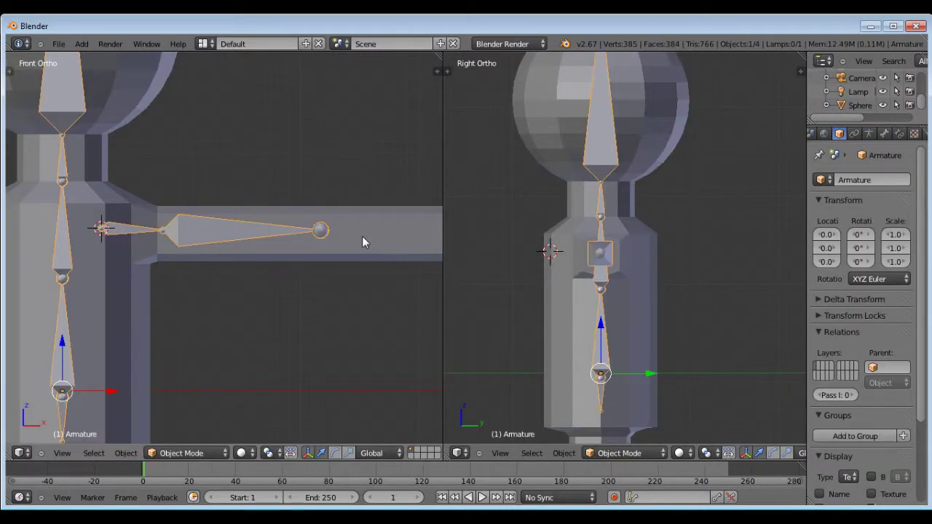
Pull the upper arm bone's tip slightly back onto the elbow guide line and check it with the mesh selected.
right_click(364, 237)
key("Tab")
key("Tab")
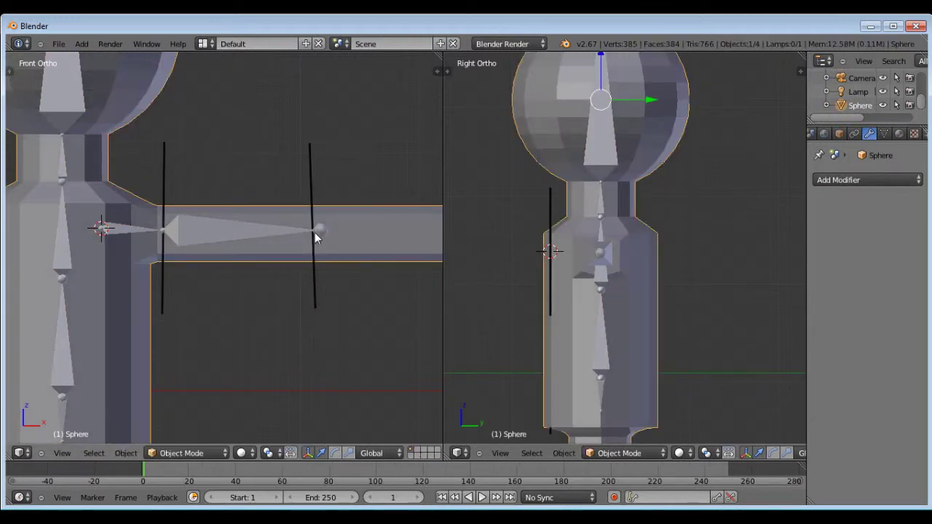
right_click(322, 231)
key("Tab")
right_click(334, 232)
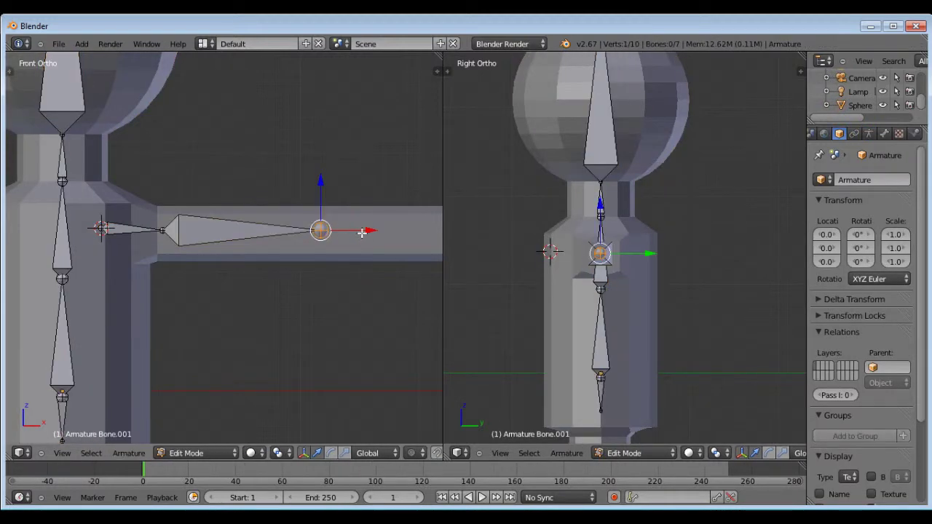
left_click_drag(368, 233, 362, 235)
key("Tab")
key("Tab")
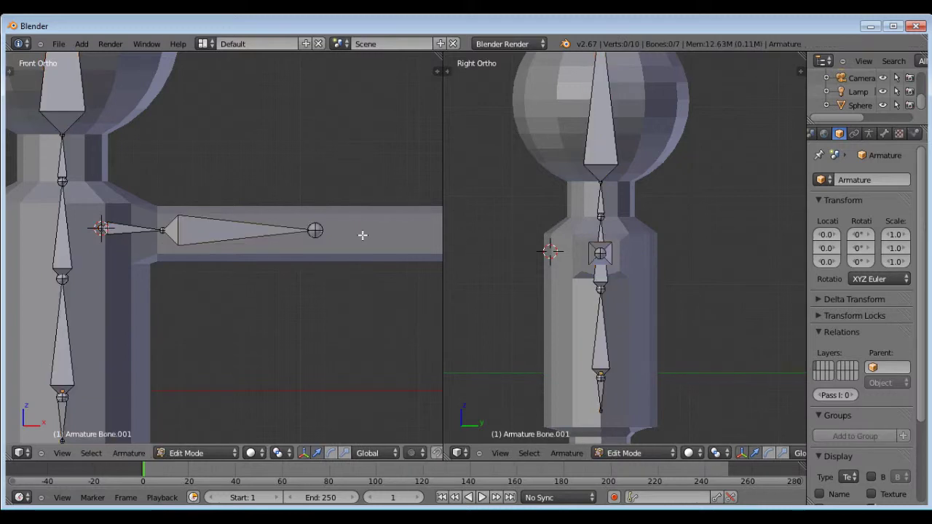
key("Tab")
right_click(356, 219)
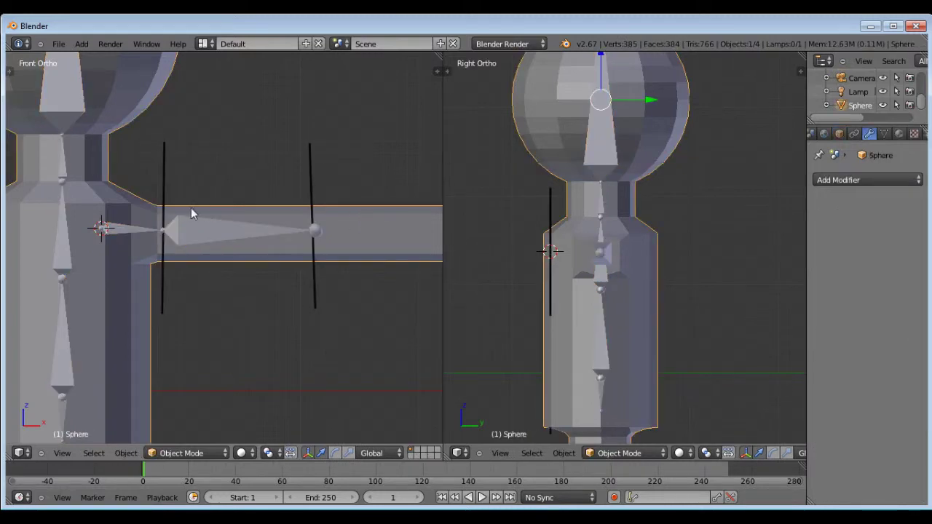
Extrude a forearm bone along the X axis from the upper arm bone's tip, ending near the end of the arm.
scroll(193, 211, "down", 7)
scroll(294, 213, "up", 6)
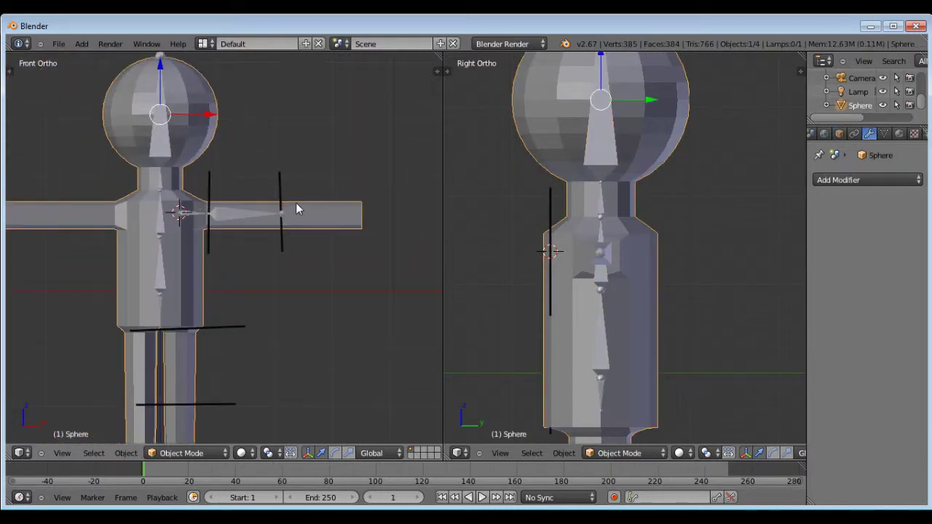
key("Tab")
key("Tab")
right_click(276, 222)
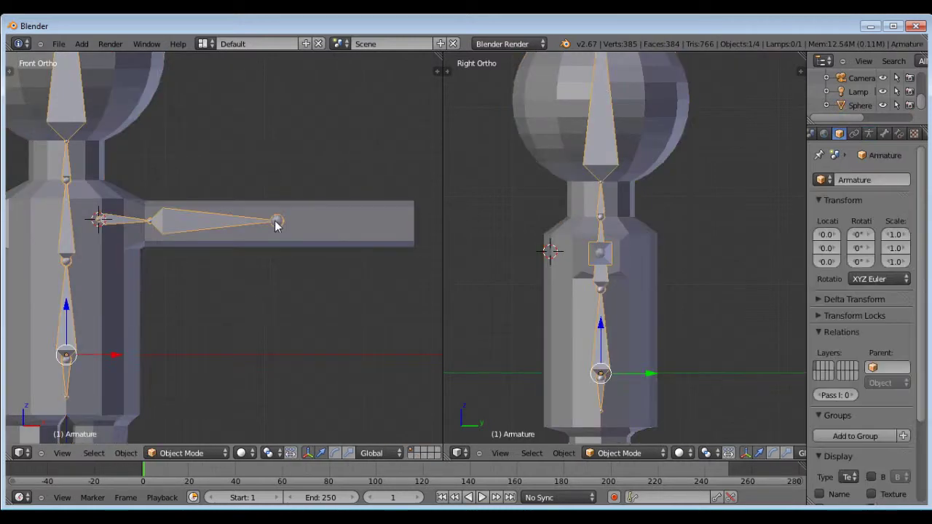
key("Tab")
right_click(280, 220)
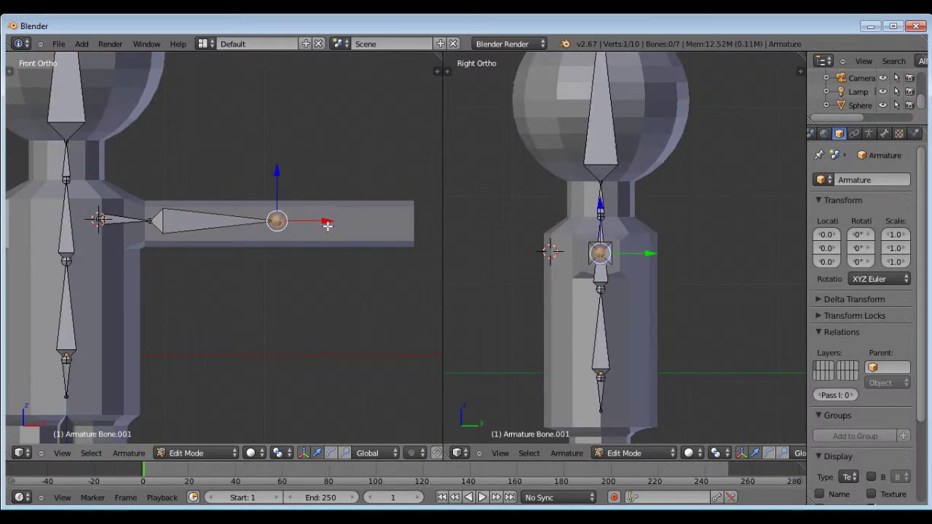
key("g")
left_click(338, 226)
scroll(338, 234, "down", 2)
key("e")
key("x")
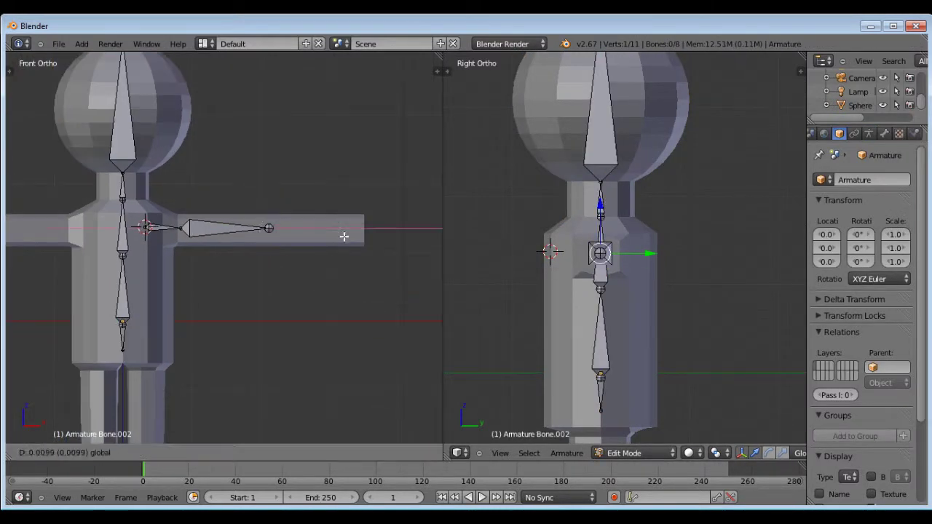
left_click(419, 238)
scroll(304, 239, "down", 3)
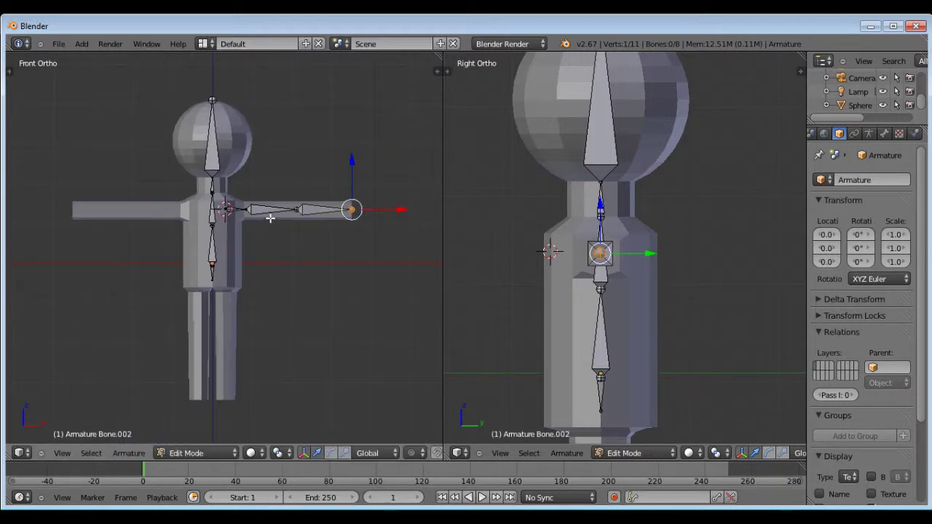
Rename the shoulder bone as pundak.l.
key("n")
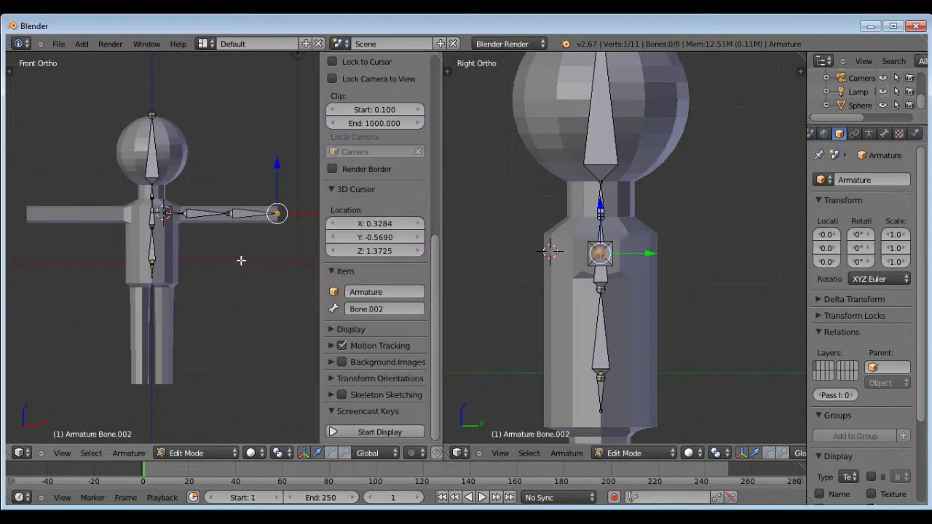
scroll(171, 216, "up", 2)
right_click(172, 216)
scroll(168, 214, "up", 7)
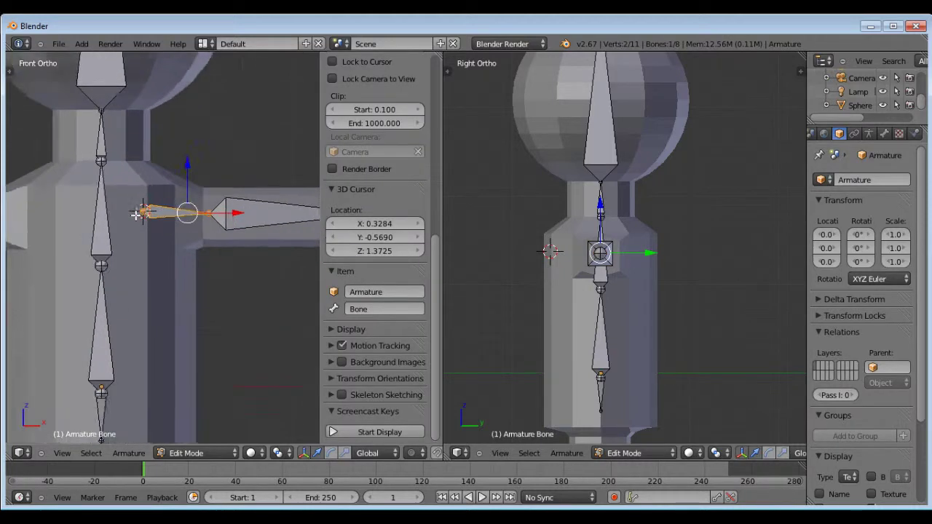
left_click(381, 309)
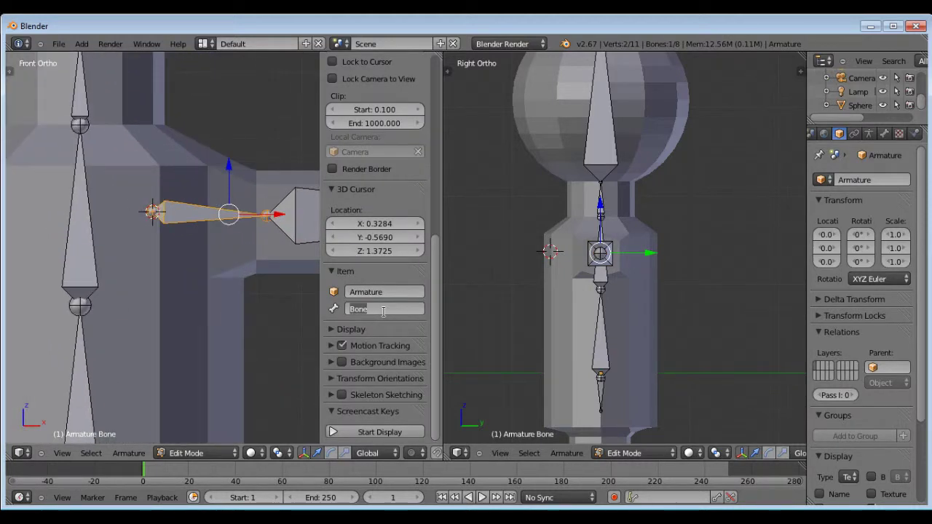
type("pundak.l")
key("Return")
Rename the upper arm bone as lengan.l.
scroll(109, 255, "down", 3)
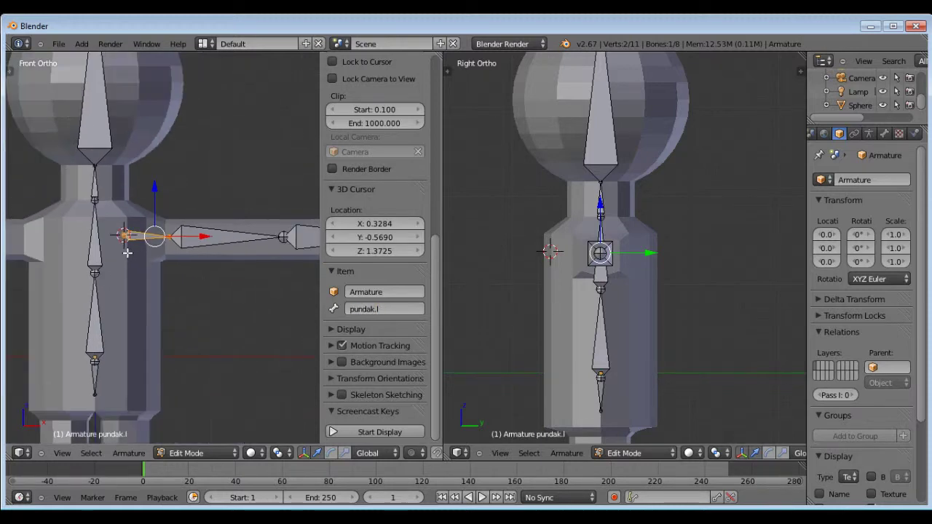
right_click(235, 238)
scroll(186, 278, "down", 1)
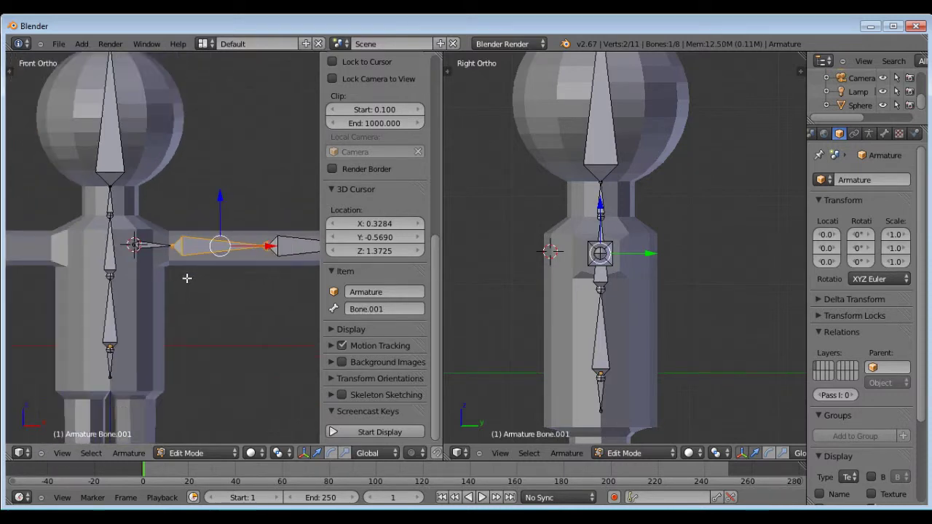
left_click(390, 307)
type("lengan.l")
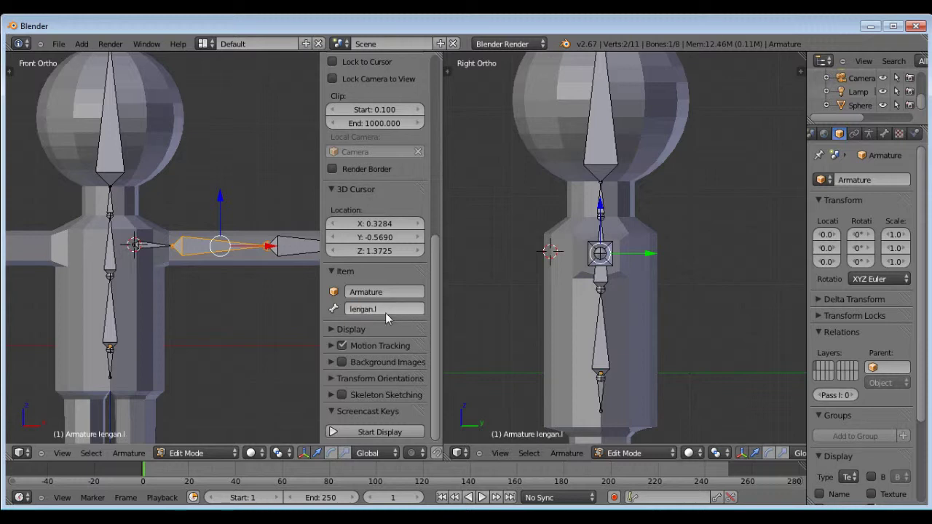
key("Return")
Rename the forearm bone as tangan.l.
scroll(206, 285, "down", 2)
scroll(271, 257, "up", 1)
right_click(271, 257)
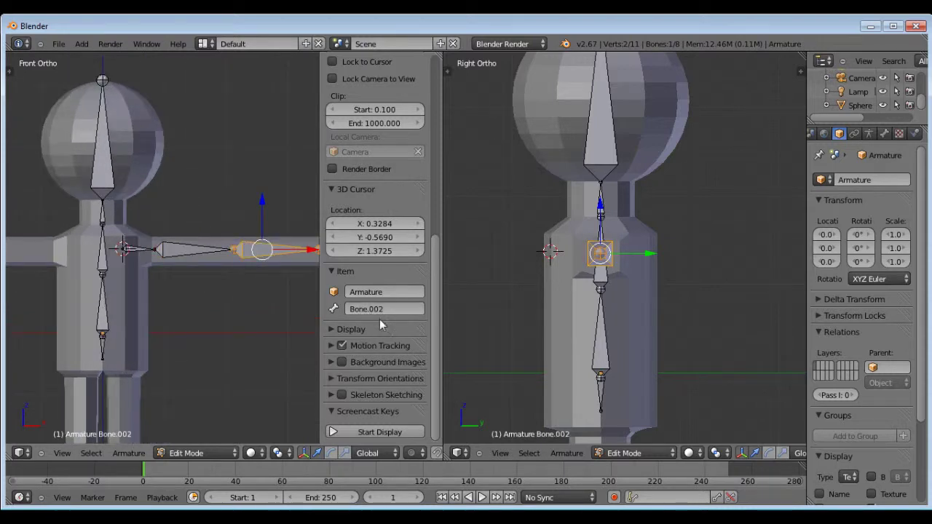
left_click(390, 311)
type("tangan.l")
key("Return")
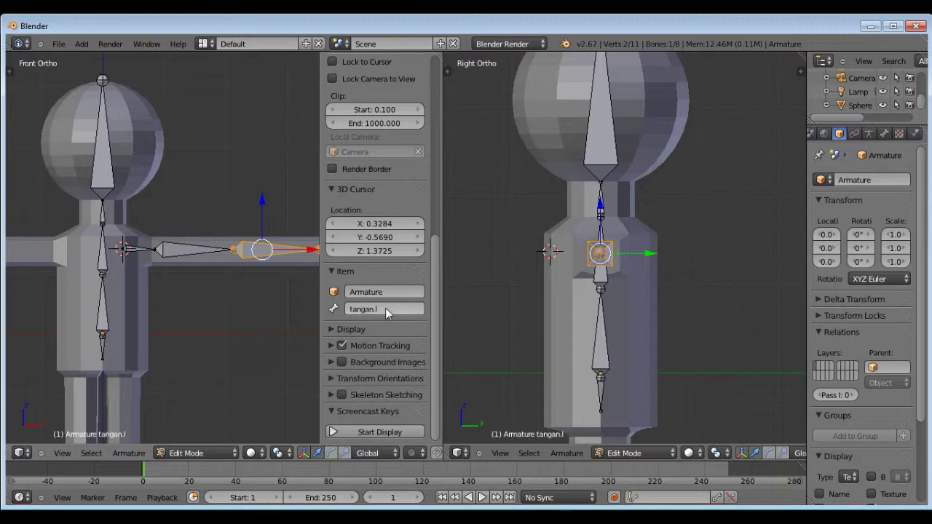
Hide the properties sidebar in the front view.
scroll(201, 267, "down", 4)
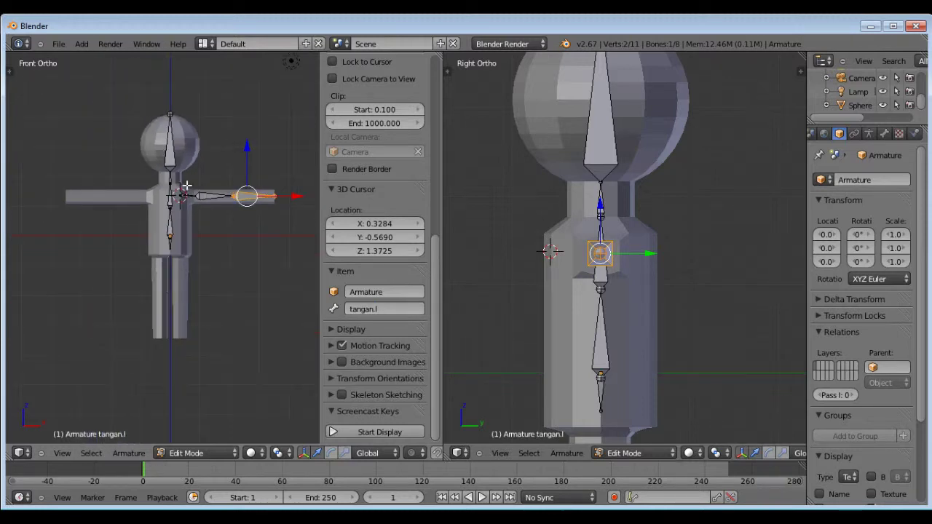
scroll(186, 185, "up", 2)
scroll(175, 270, "up", 3)
scroll(243, 223, "down", 3)
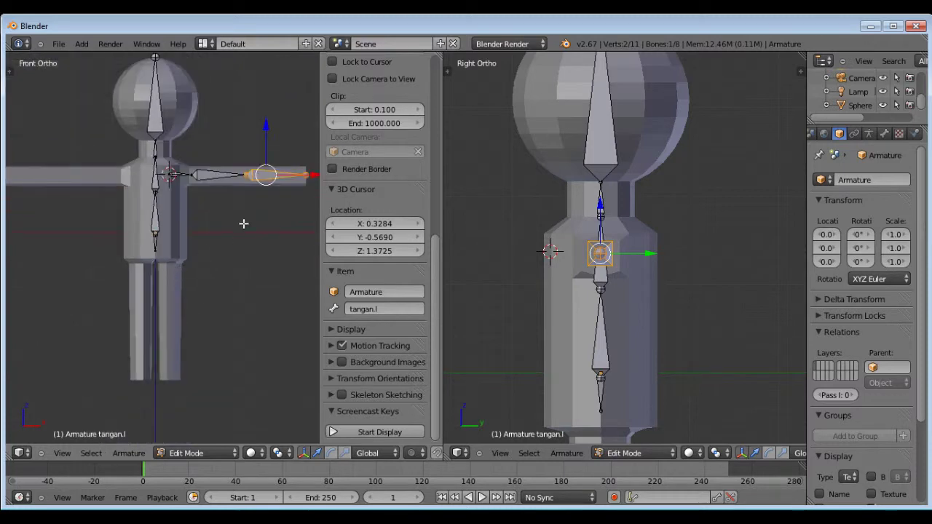
scroll(243, 223, "down", 1)
key("n")
Place the 3D cursor at the top of the leg below the arm bones and add a new bone there in front view.
scroll(219, 259, "up", 1)
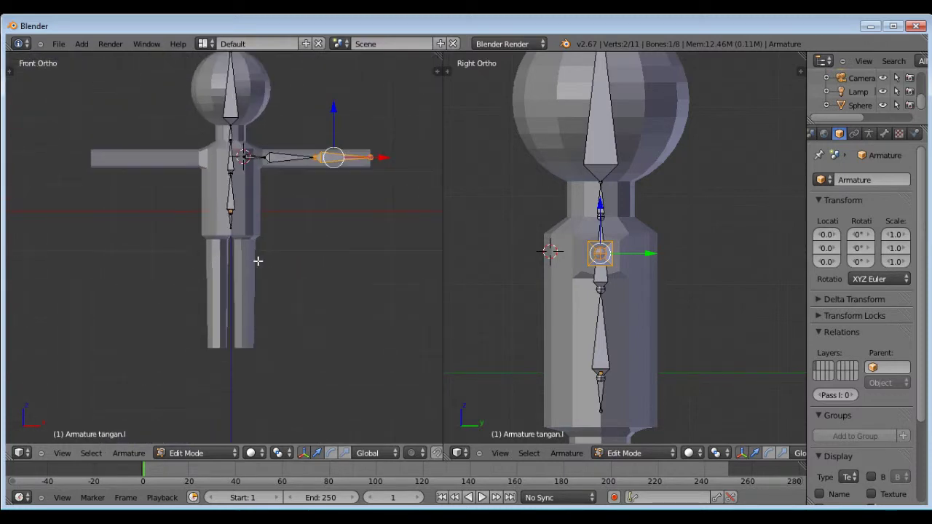
scroll(258, 261, "up", 4)
scroll(222, 250, "up", 2)
scroll(224, 243, "down", 4)
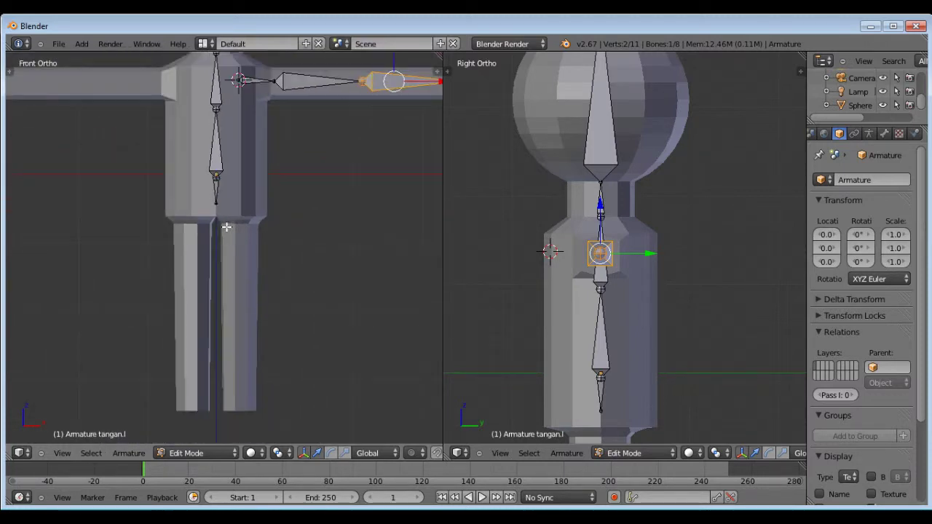
scroll(229, 226, "up", 4)
right_click(202, 170)
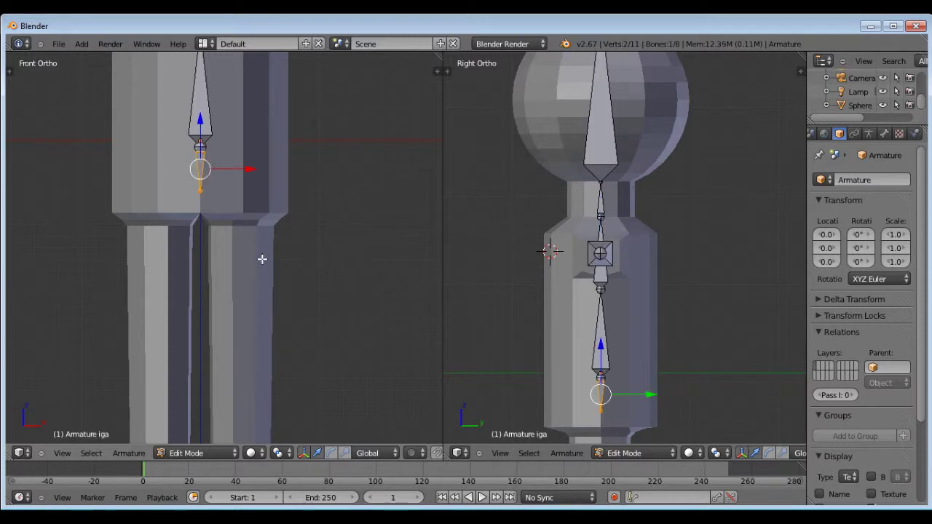
left_click(242, 221)
middle_click_drag(258, 236, 362, 226)
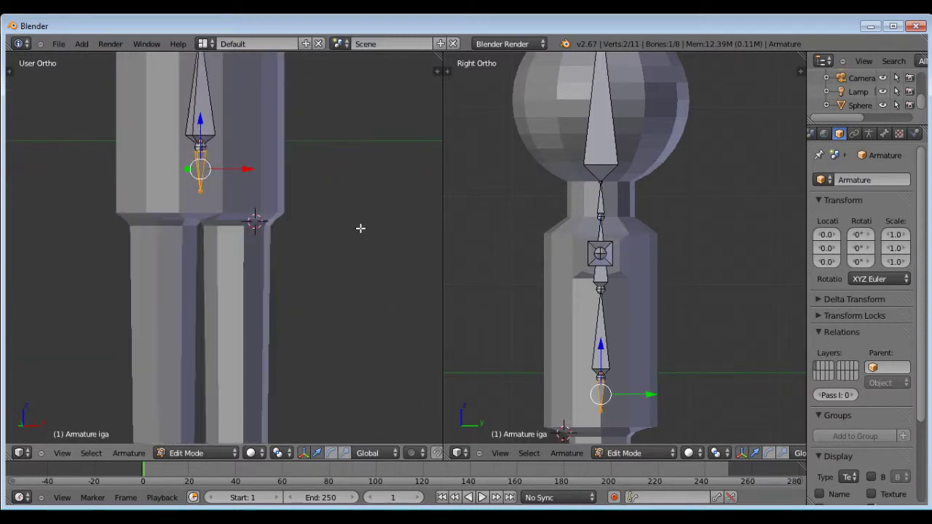
key("KP_1")
key("shift+a")
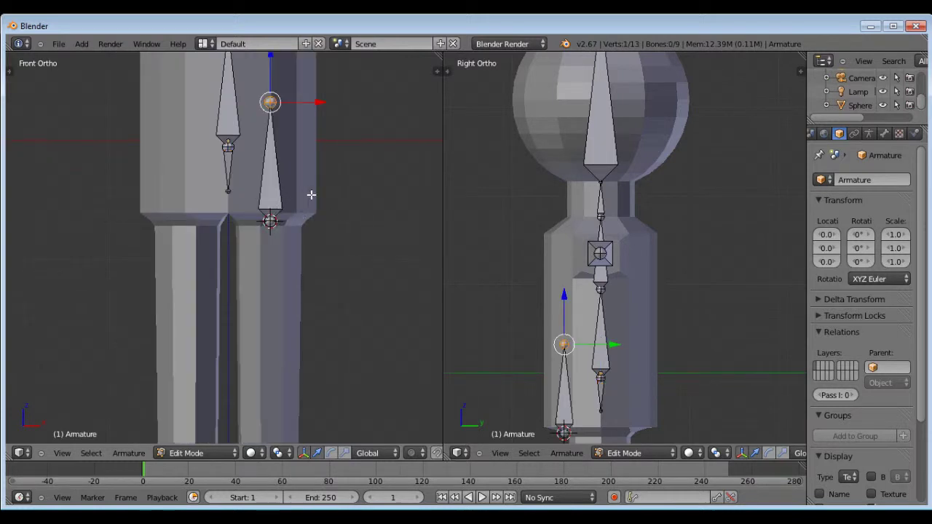
Move the whole new bone straight down into the leg so its upper end sits near the hip guide line, and compare them.
scroll(299, 214, "down", 2)
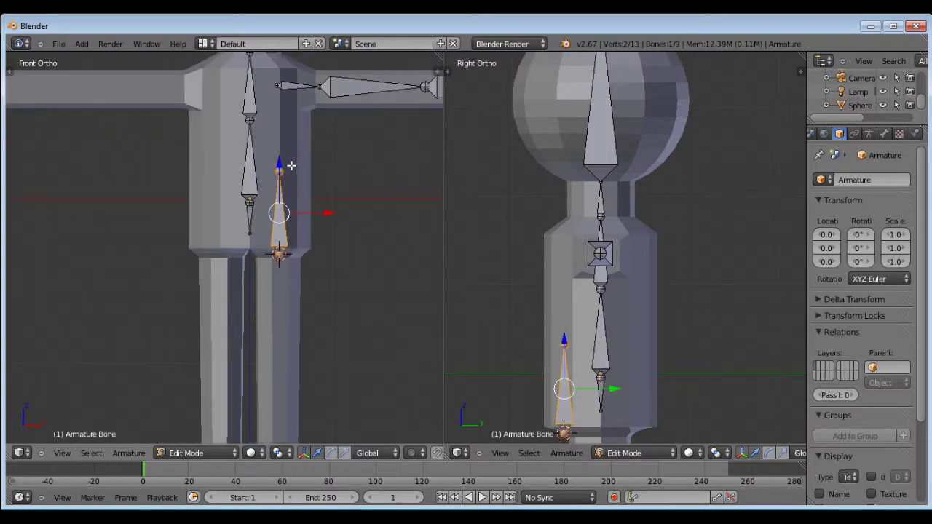
left_click_drag(285, 167, 295, 252)
key("Tab")
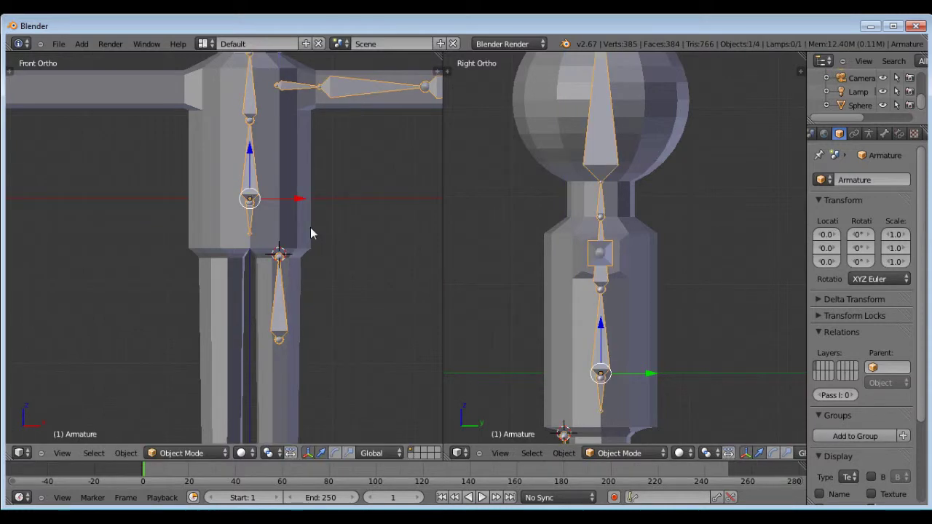
right_click(310, 227)
scroll(284, 275, "up", 3)
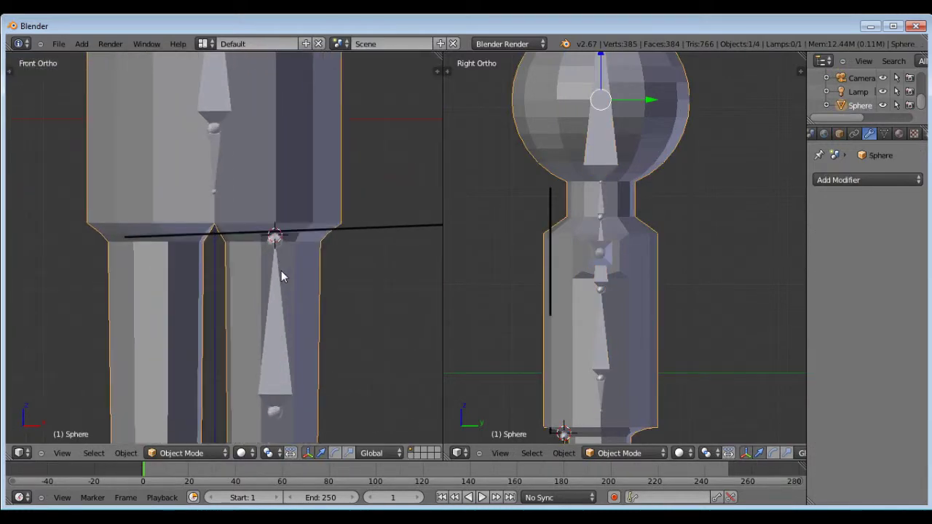
Raise the leg bone slightly so its upper end meets the hip guide line, and check it with the mesh selected.
right_click(278, 282)
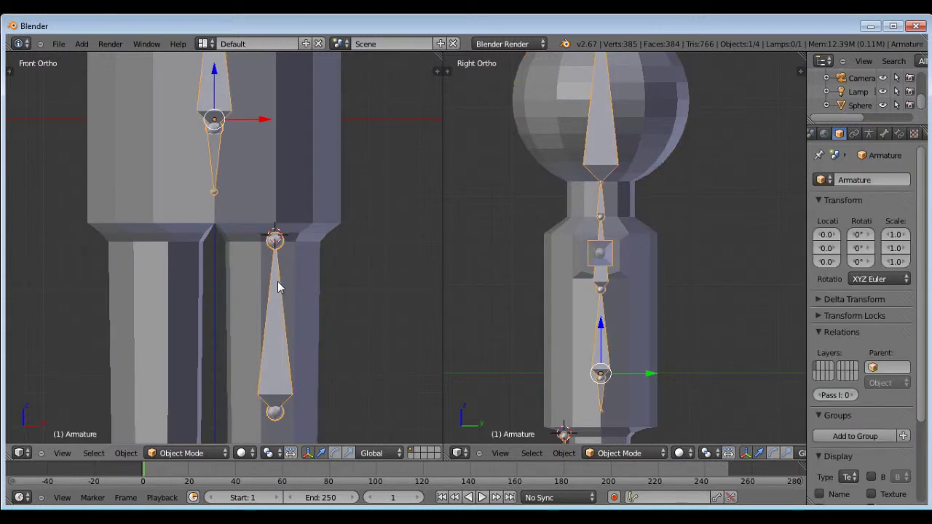
key("Tab")
key("g")
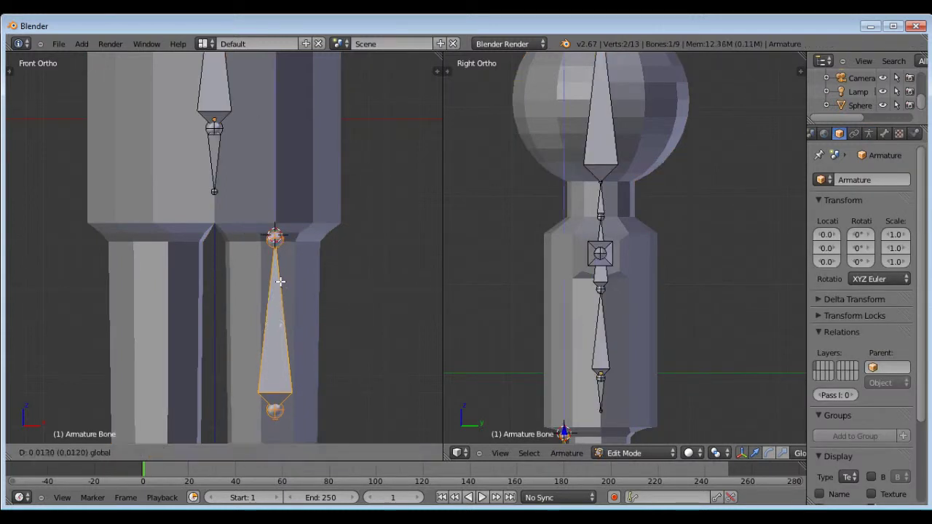
left_click(280, 278)
key("Tab")
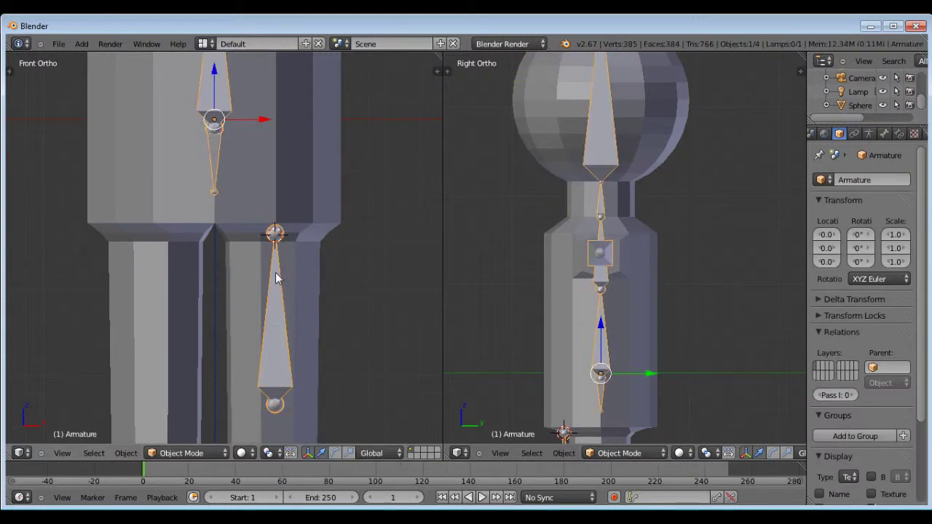
right_click(322, 233)
scroll(280, 155, "down", 3)
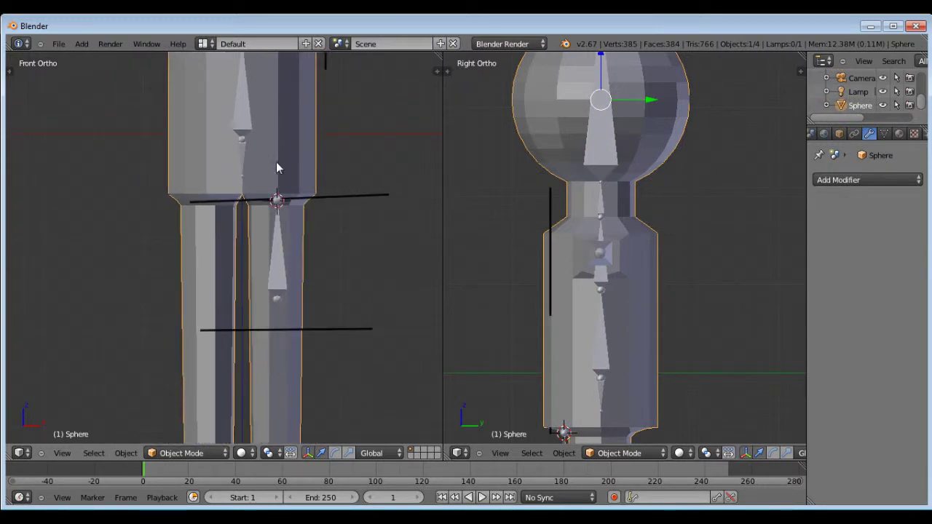
Stretch the thigh bone's lower end downward just past the knee guide line and check it with the mesh selected.
key("Tab")
key("Tab")
right_click(278, 286)
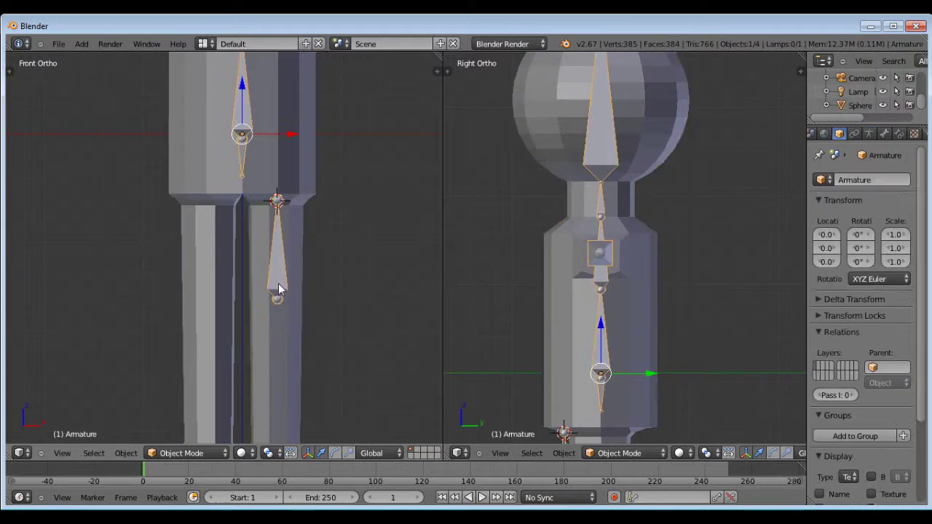
key("Tab")
right_click(287, 301)
left_click_drag(285, 255, 287, 303)
key("Tab")
right_click(295, 295)
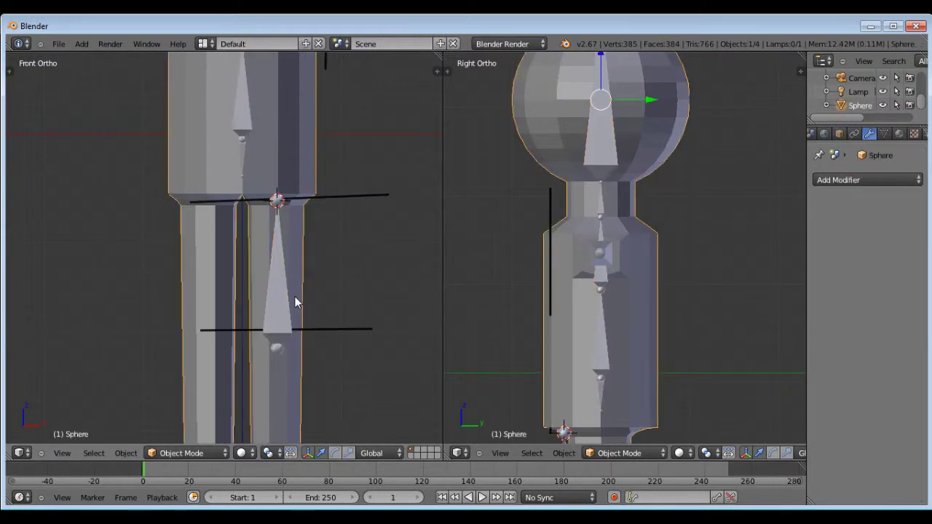
Move the thigh bone's lower end slightly up toward the knee guide line and compare it with the line.
key("Tab")
key("Tab")
right_click(278, 347)
key("Tab")
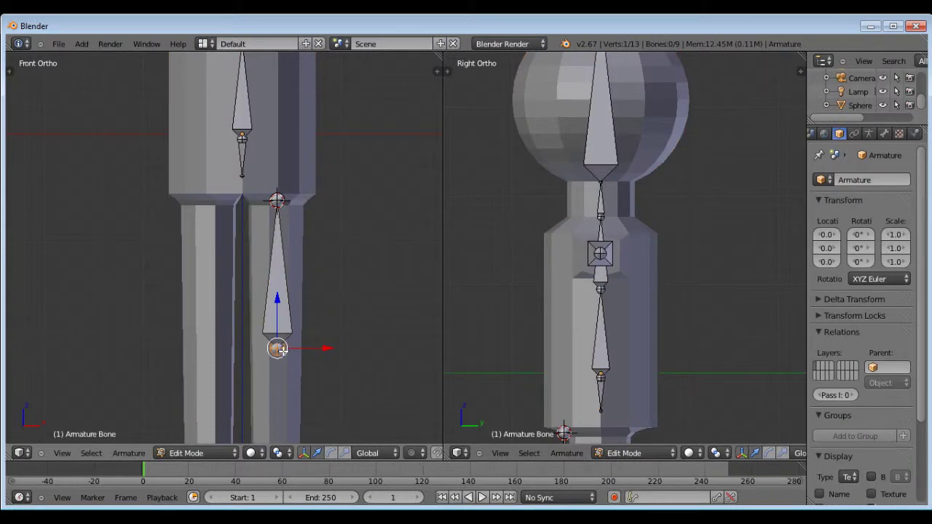
key("g")
left_click(279, 290)
key("Tab")
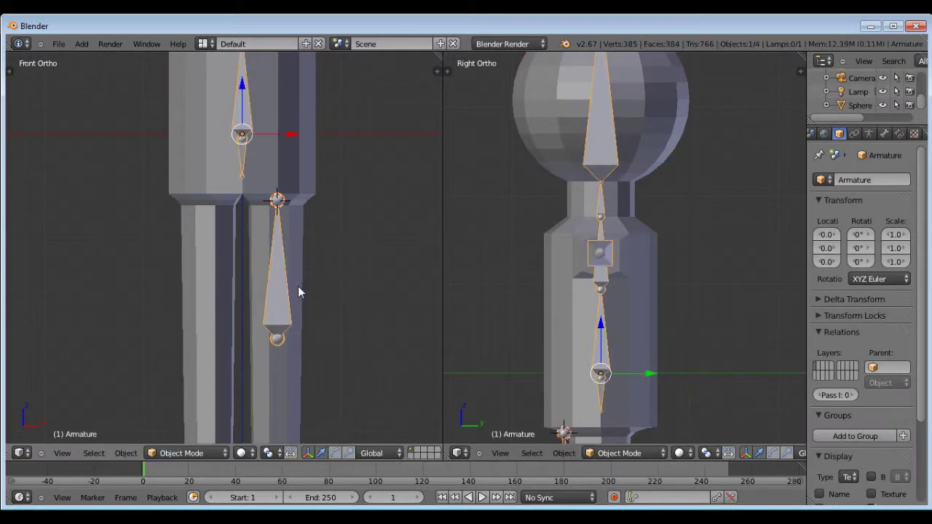
right_click(298, 287)
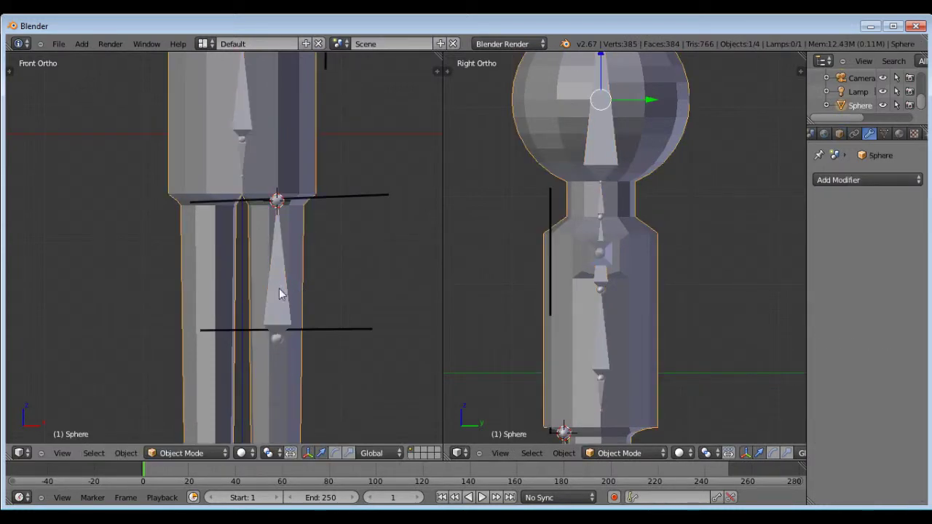
Nudge the thigh bone's lower joint up onto the knee guide line and inspect the leg with the mesh selected.
right_click(297, 287)
key("Tab")
key("g")
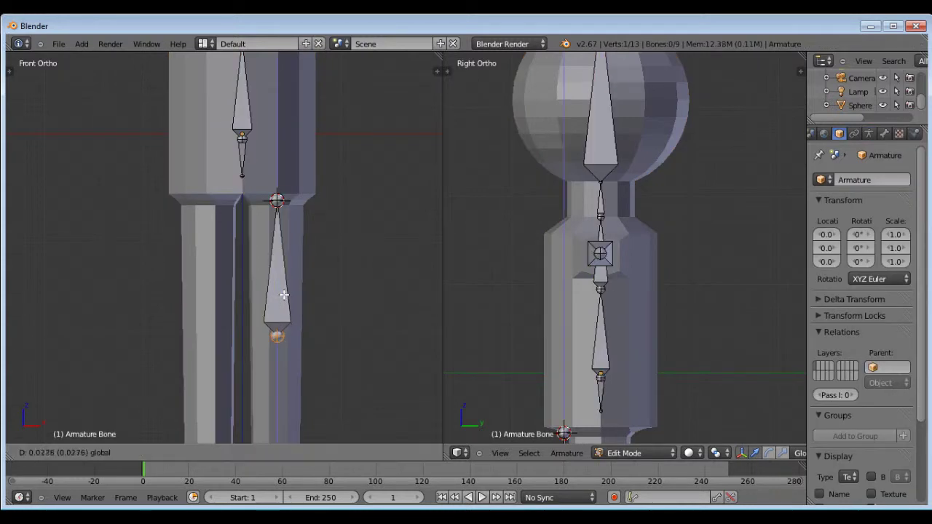
left_click(285, 292)
key("Tab")
right_click(296, 286)
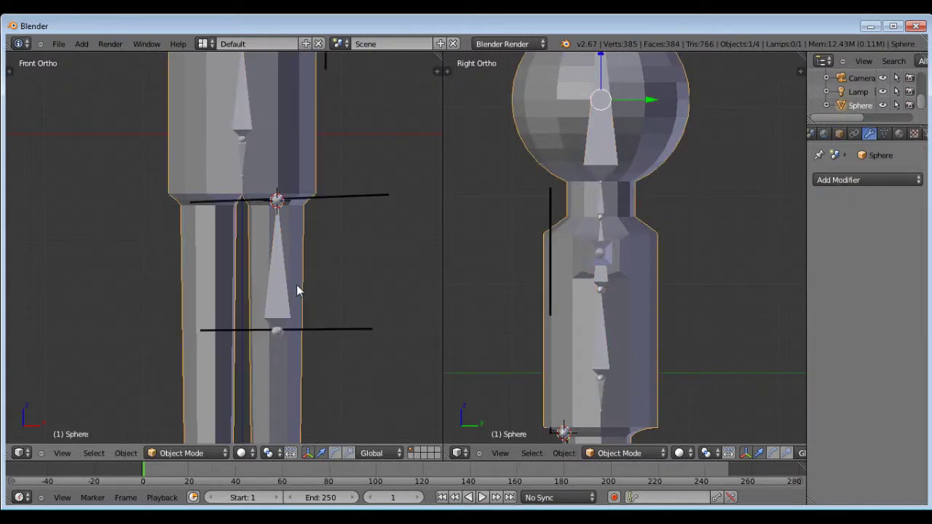
scroll(301, 206, "down", 4)
scroll(277, 279, "up", 4)
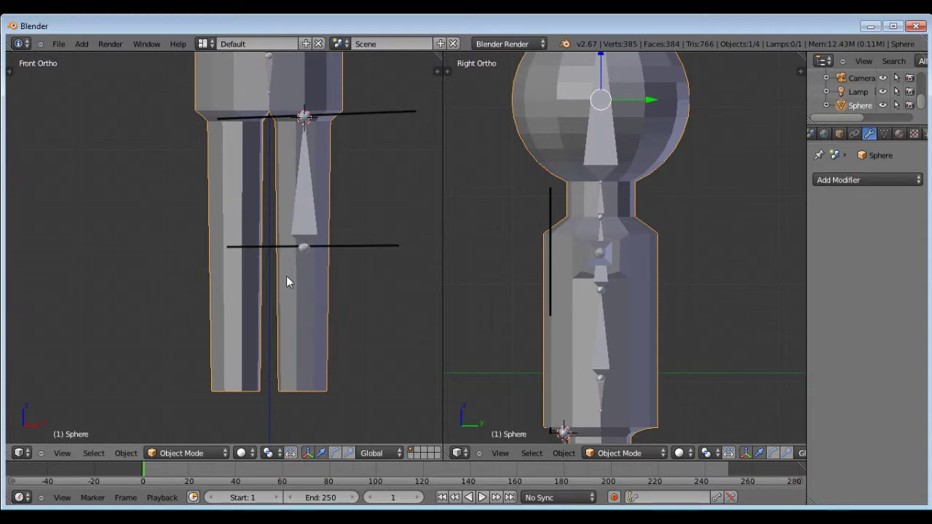
Switch the direction of the thigh bone in the armature so that it runs from the hip to the knee.
scroll(321, 172, "down", 2)
scroll(322, 155, "up", 2)
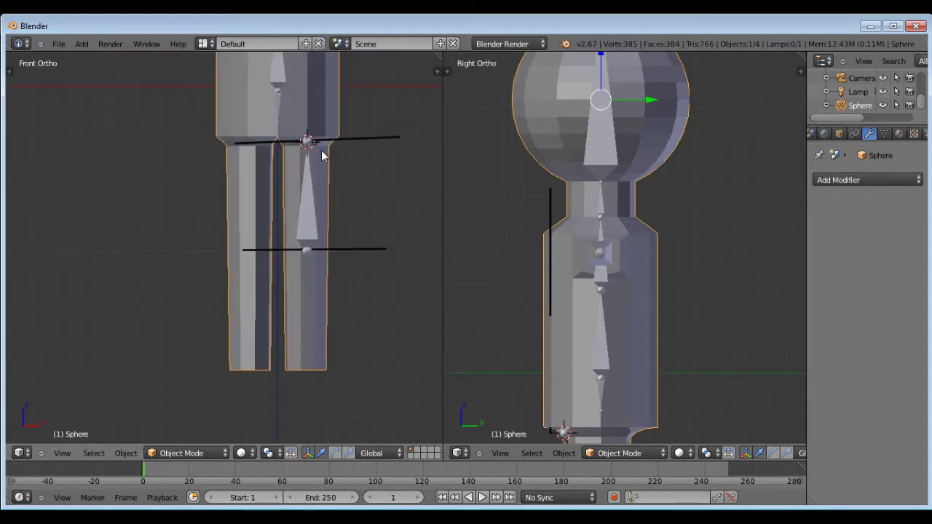
key("Tab")
key("Tab")
right_click(308, 211)
scroll(328, 153, "up", 2)
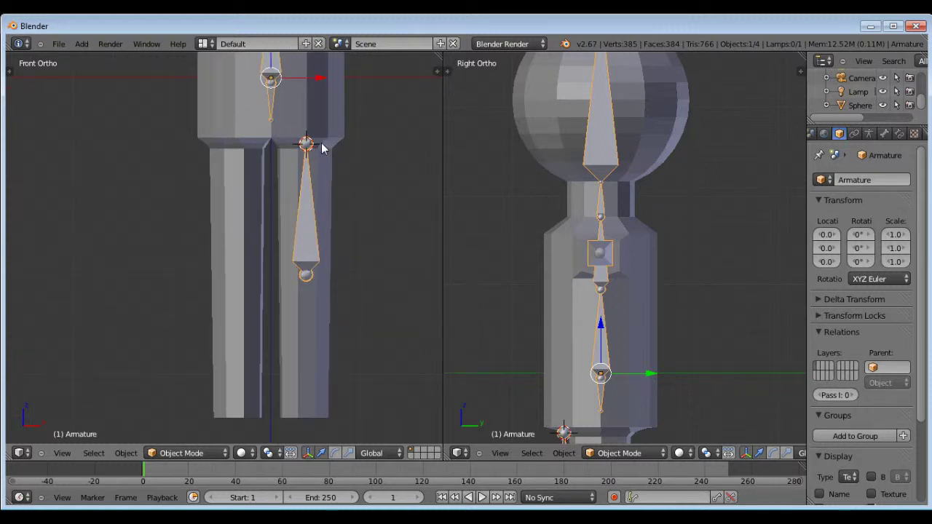
key("Tab")
right_click(303, 226)
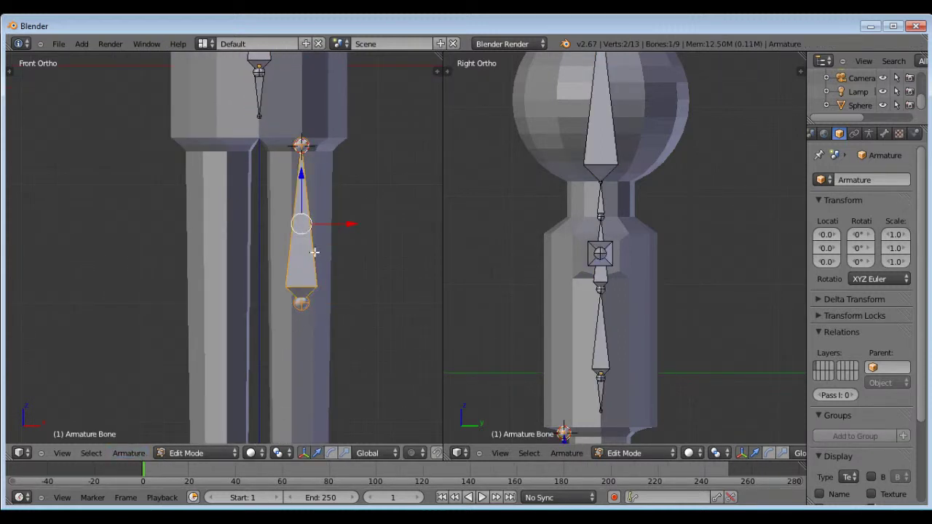
left_click(129, 453)
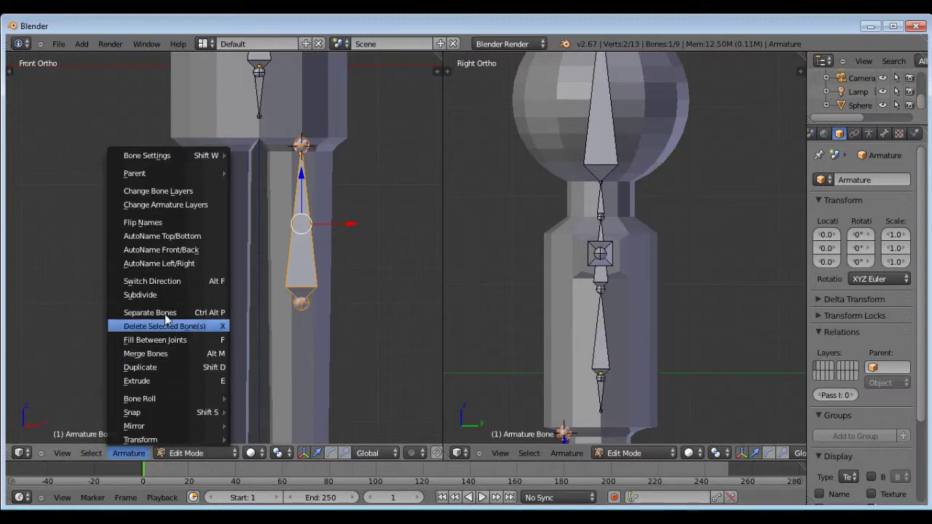
left_click(166, 280)
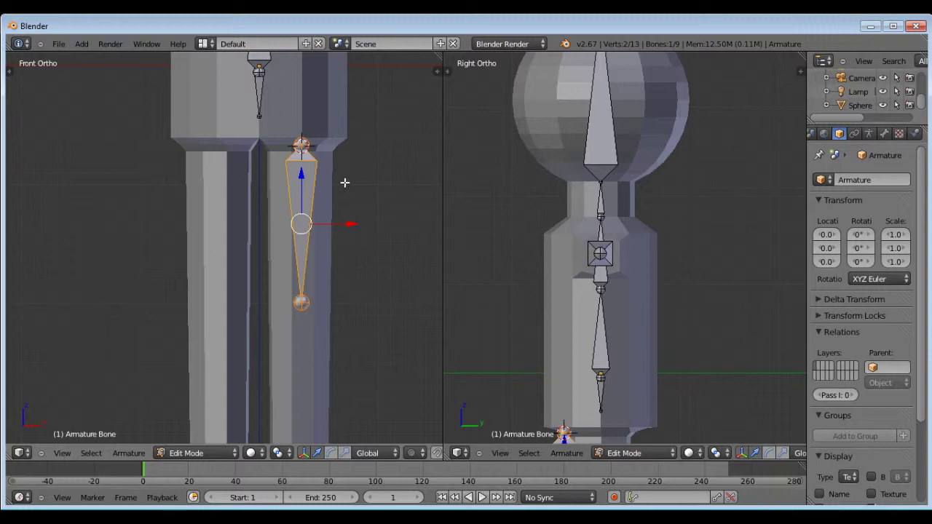
Extrude a shin bone straight down along Z from the knee joint to the lower end of the leg.
scroll(335, 255, "down", 1)
right_click(314, 295)
scroll(299, 195, "down", 2)
scroll(318, 302, "up", 2)
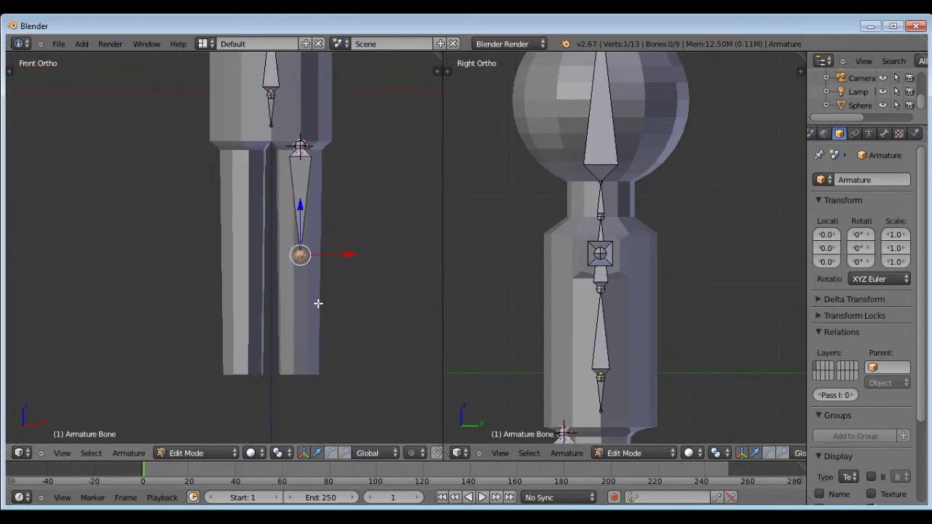
key("e")
key("Escape")
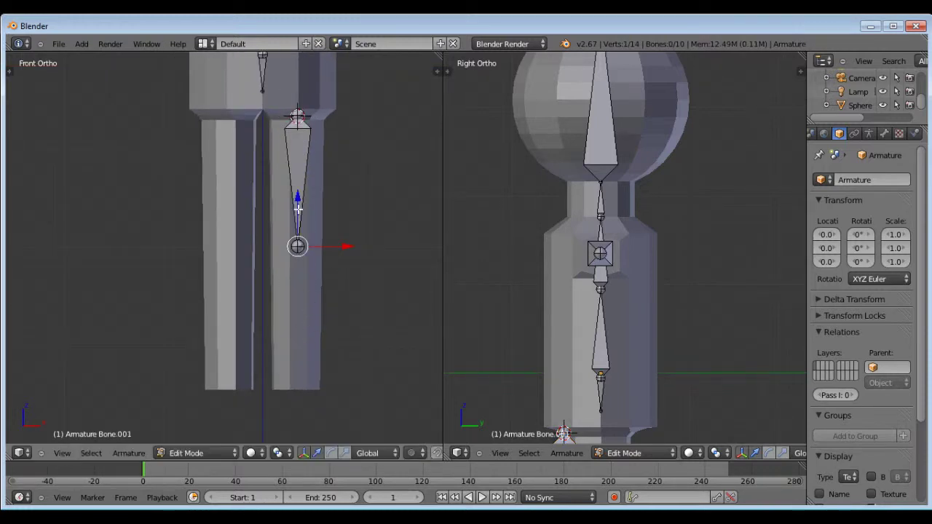
key("e")
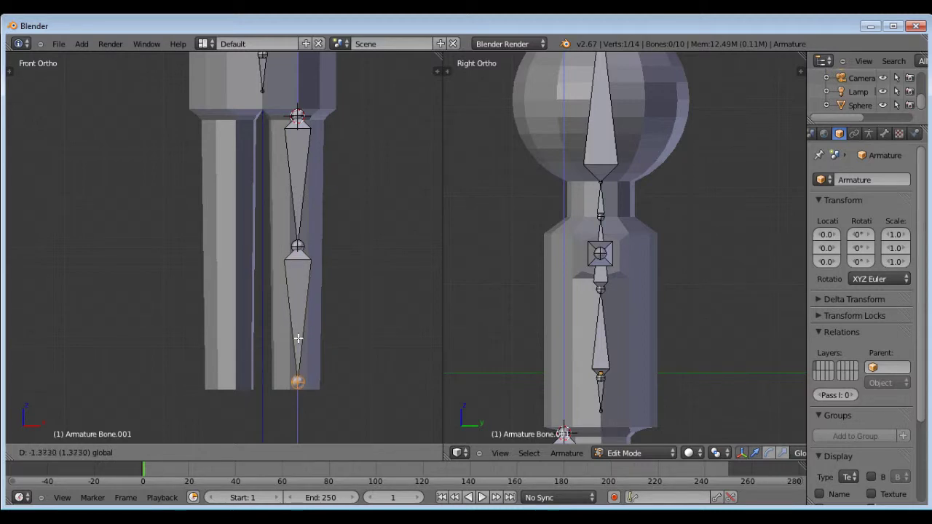
left_click(298, 339)
right_click(298, 246)
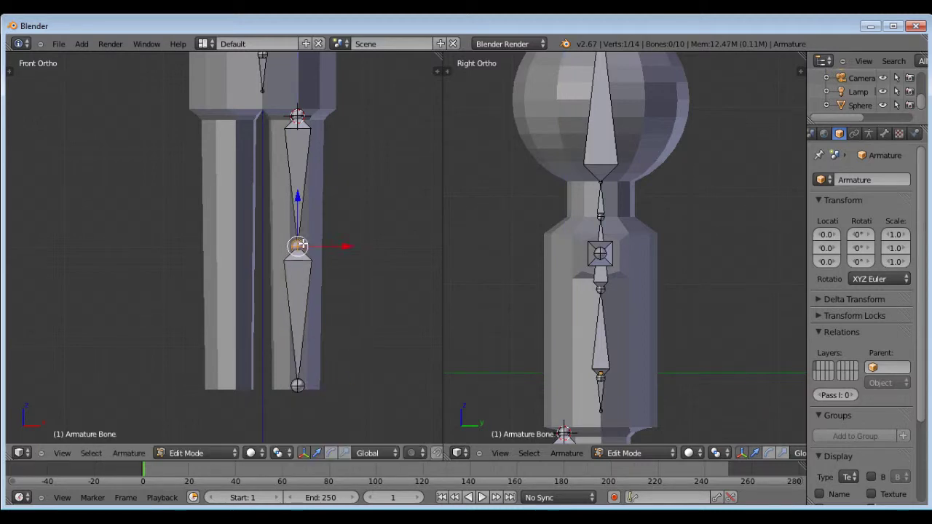
key("g")
key("x")
right_click(348, 254)
Examine how the spine, chest, shoulder and leg bones sit inside the body in the front view.
scroll(322, 321, "down", 3)
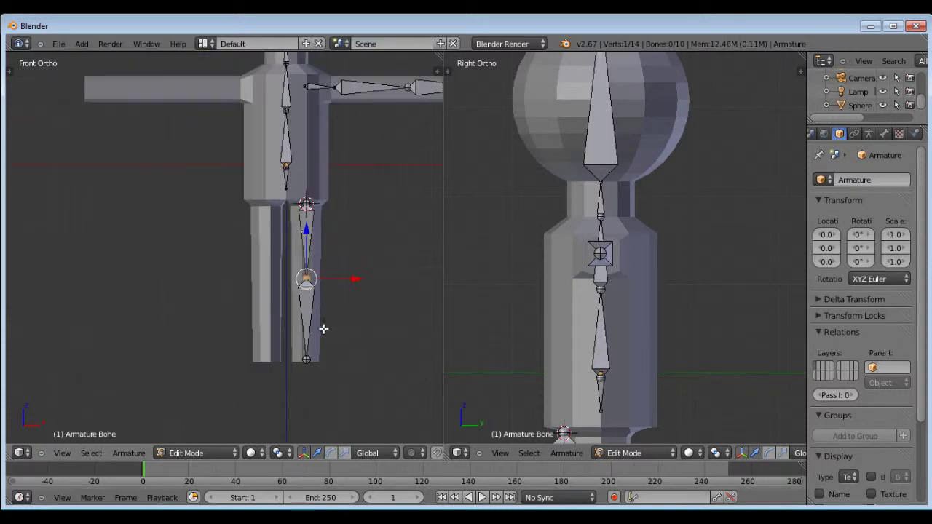
scroll(324, 196, "down", 2)
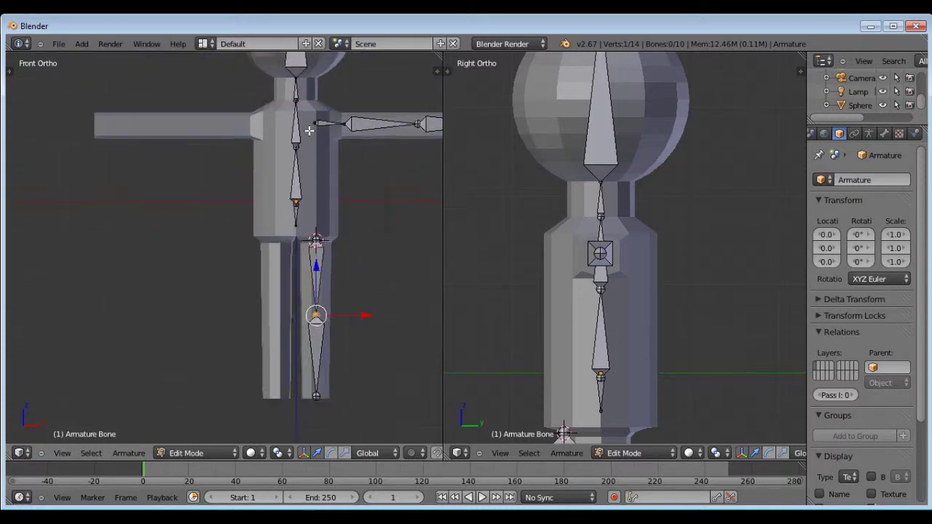
scroll(289, 225, "down", 1)
scroll(323, 125, "up", 3)
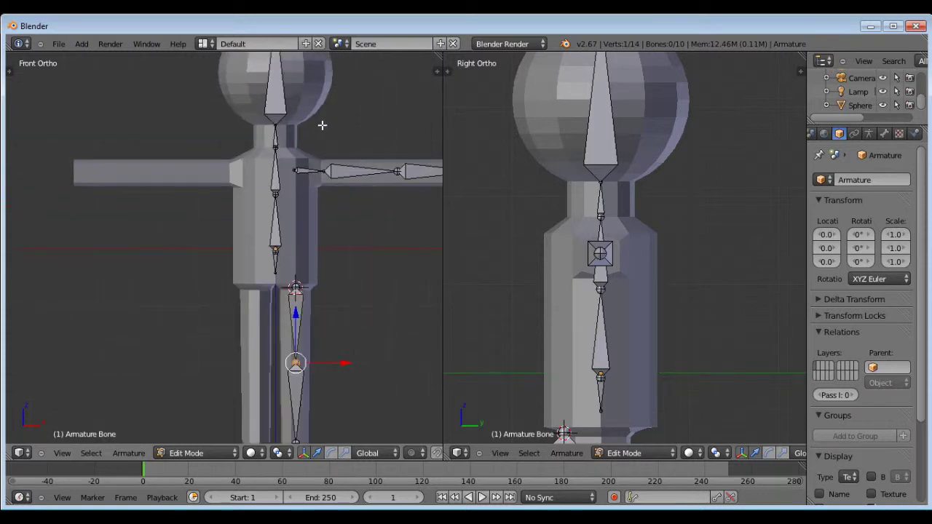
scroll(258, 235, "down", 2)
scroll(283, 170, "up", 3)
scroll(284, 175, "down", 1)
scroll(287, 200, "up", 2)
scroll(289, 203, "up", 1)
scroll(290, 205, "down", 1)
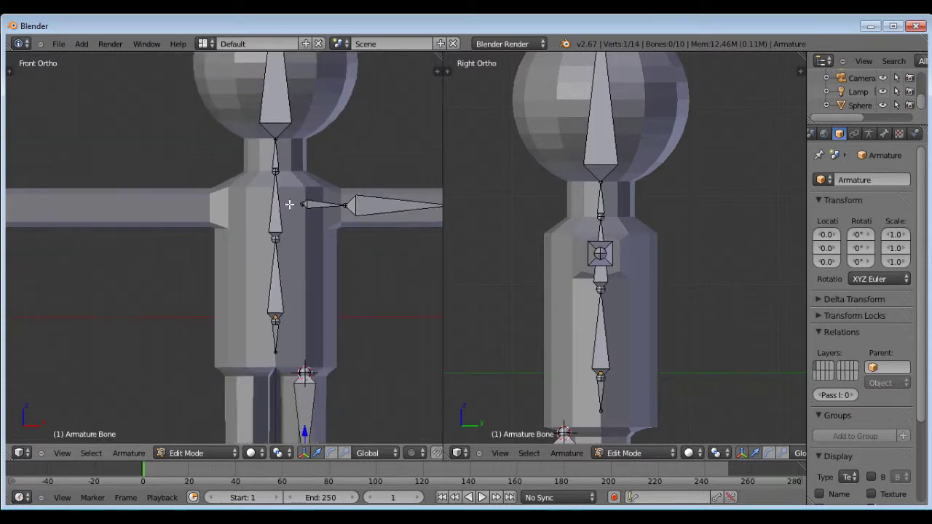
mouse_move(339, 210)
middle_mouse_down()
mouse_move(325, 240)
mouse_move(327, 220)
middle_mouse_up()
key("KP_1")
scroll(280, 262, "up", 2)
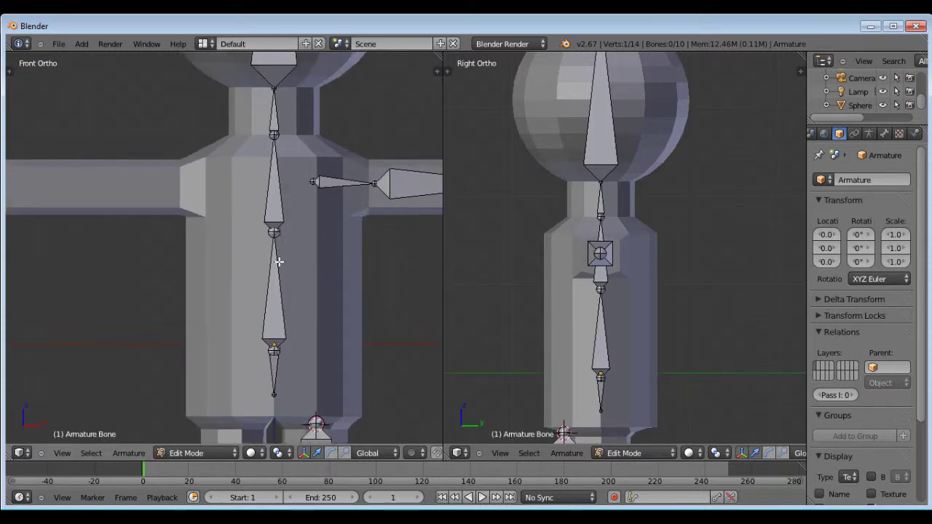
scroll(312, 182, "down", 1)
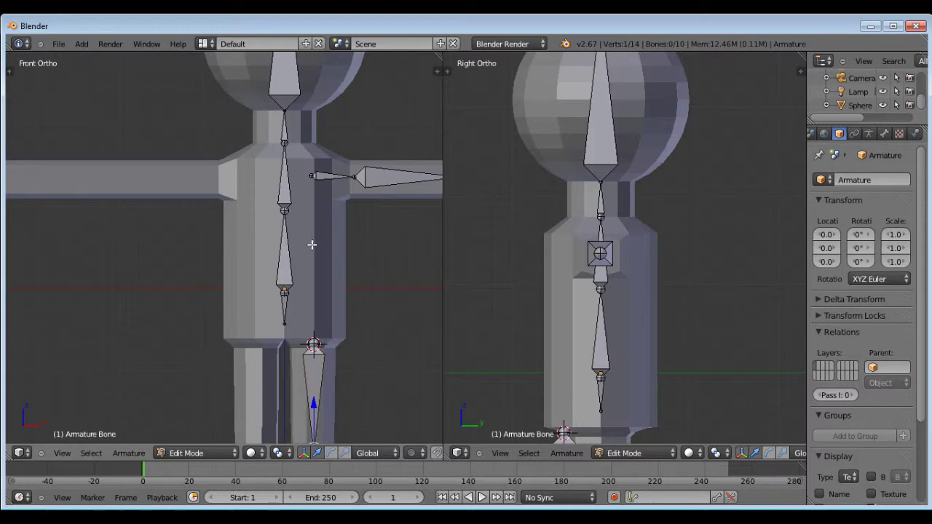
right_click(289, 196)
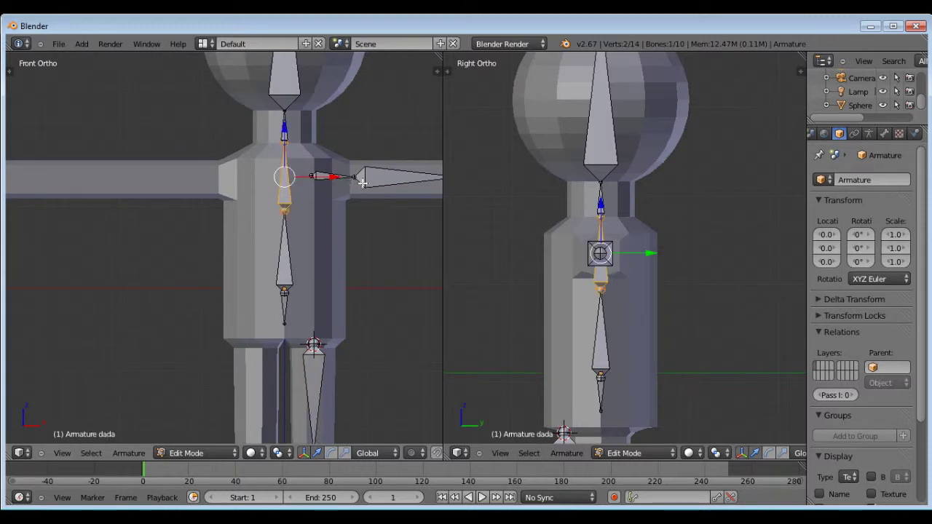
right_click(327, 182)
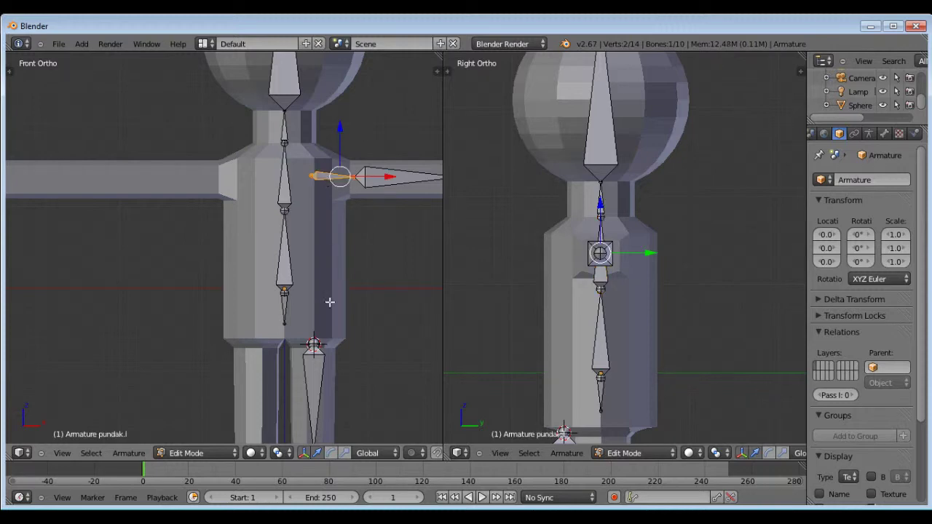
Duplicate the thigh, shin, shoulder, upper arm and forearm bones together, leaving the copies in place over the originals.
right_click(324, 377)
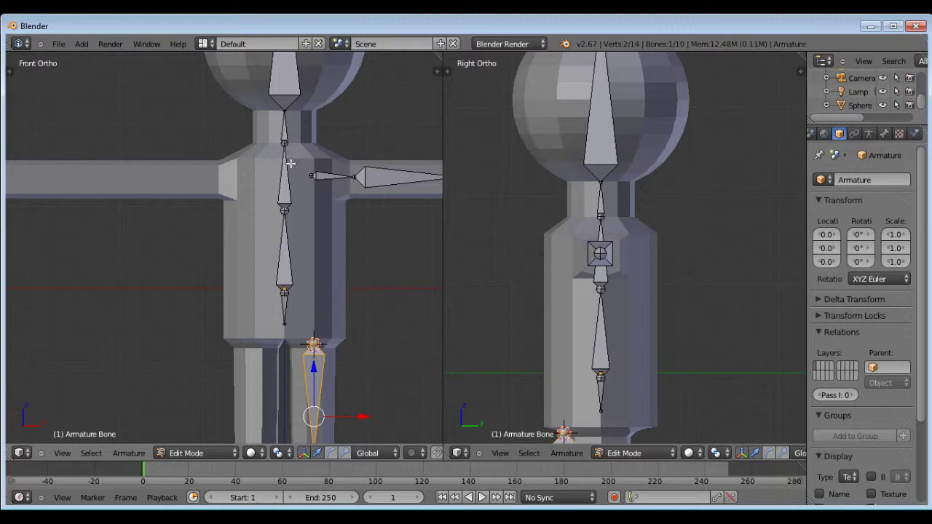
scroll(284, 160, "down", 4)
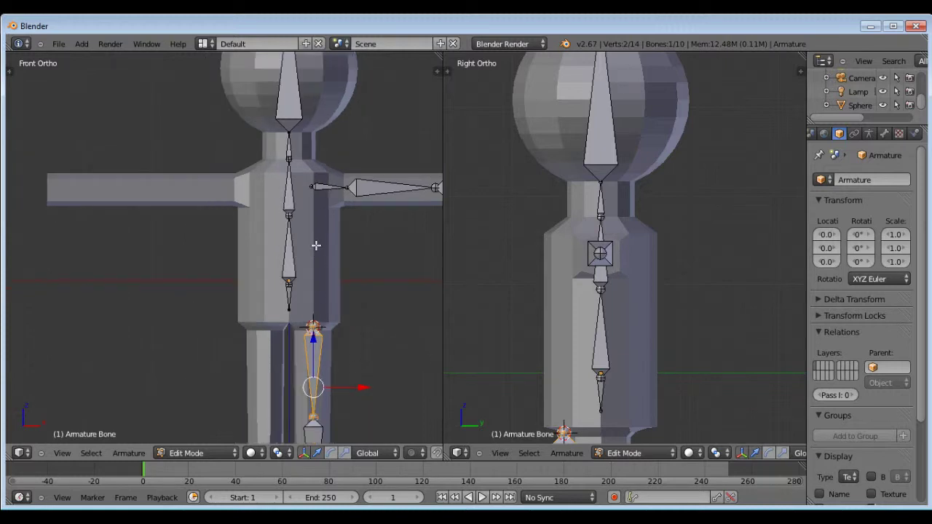
scroll(289, 118, "down", 1)
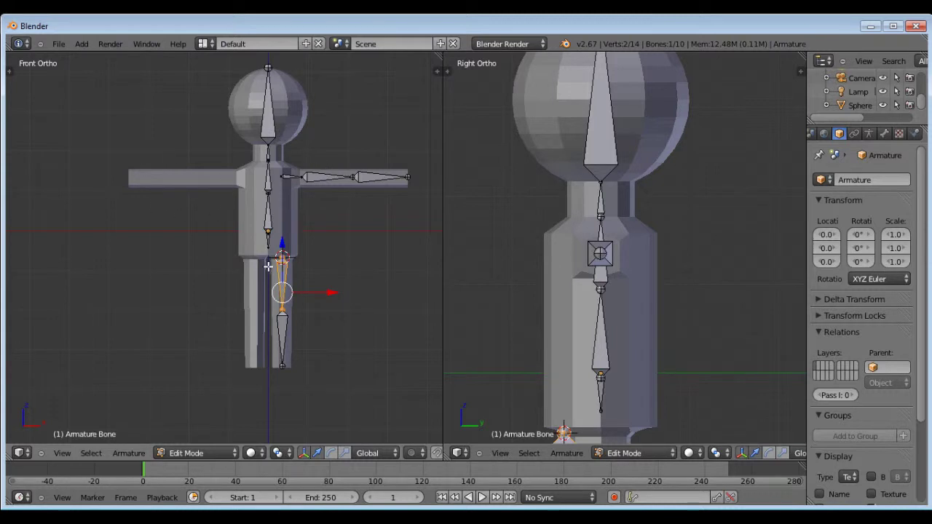
scroll(290, 230, "up", 2)
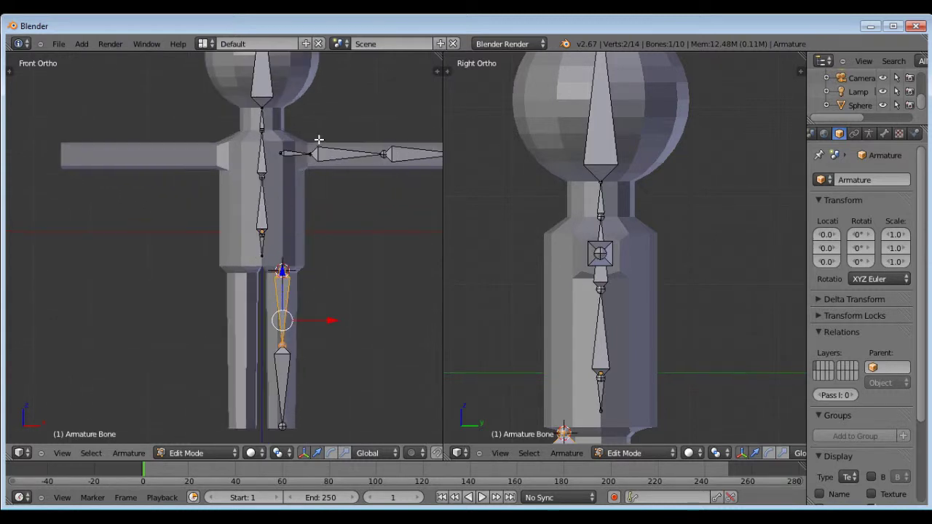
right_click(282, 152, "shift")
right_click(306, 158, "shift")
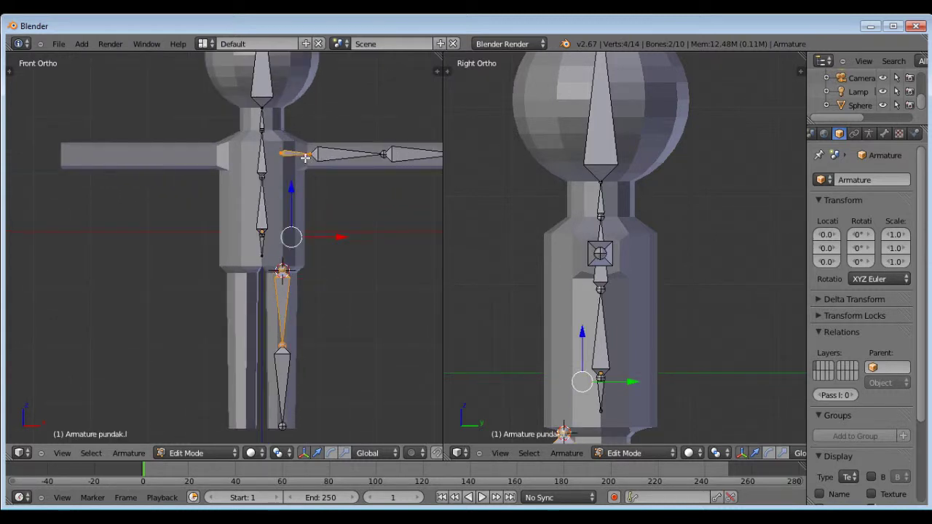
scroll(306, 157, "down", 1)
right_click(359, 169, "shift")
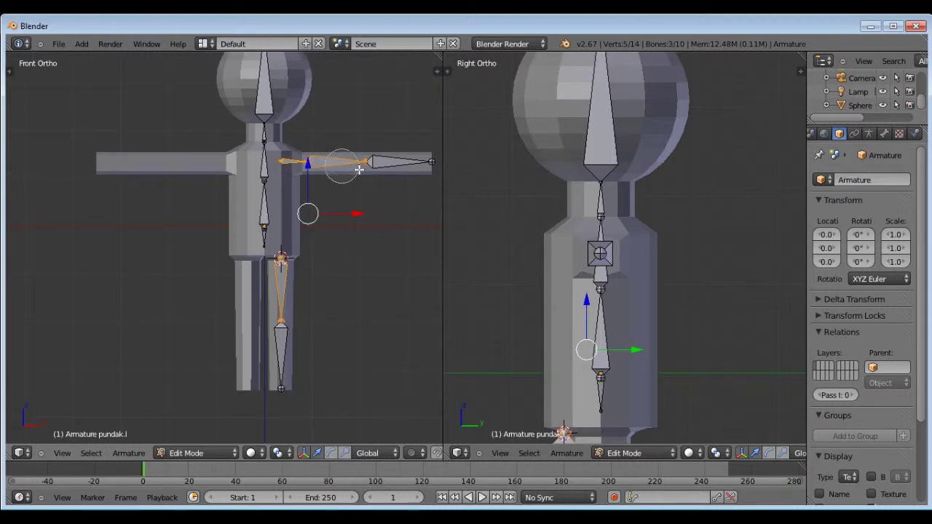
right_click(400, 162, "shift")
right_click(294, 362, "shift")
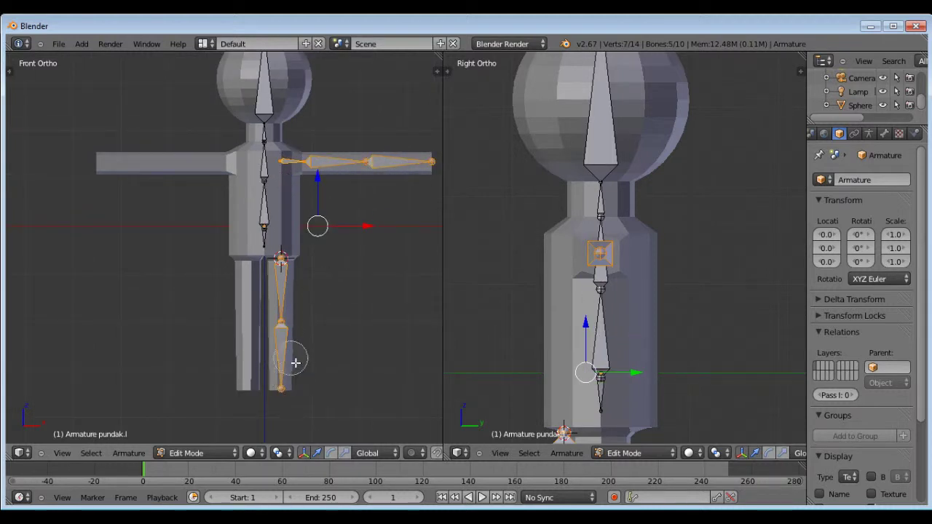
scroll(308, 159, "down", 1)
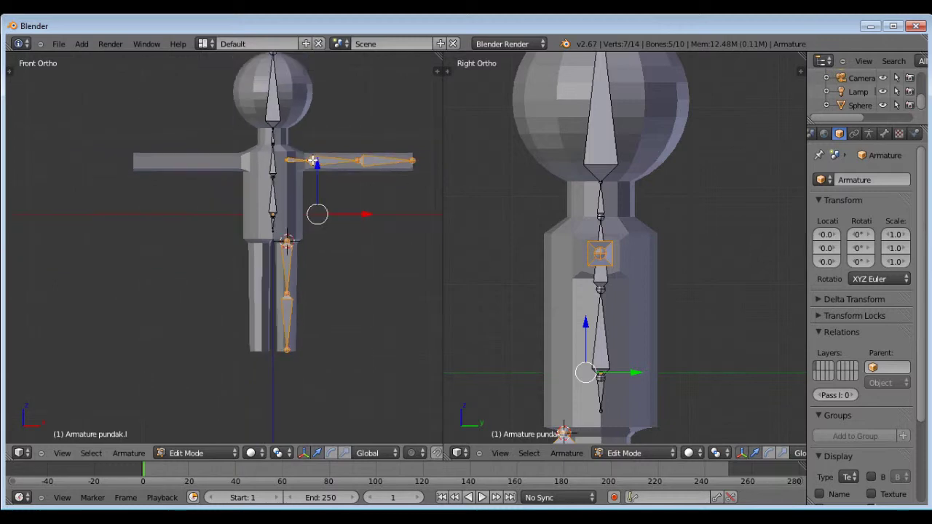
key("shift+d")
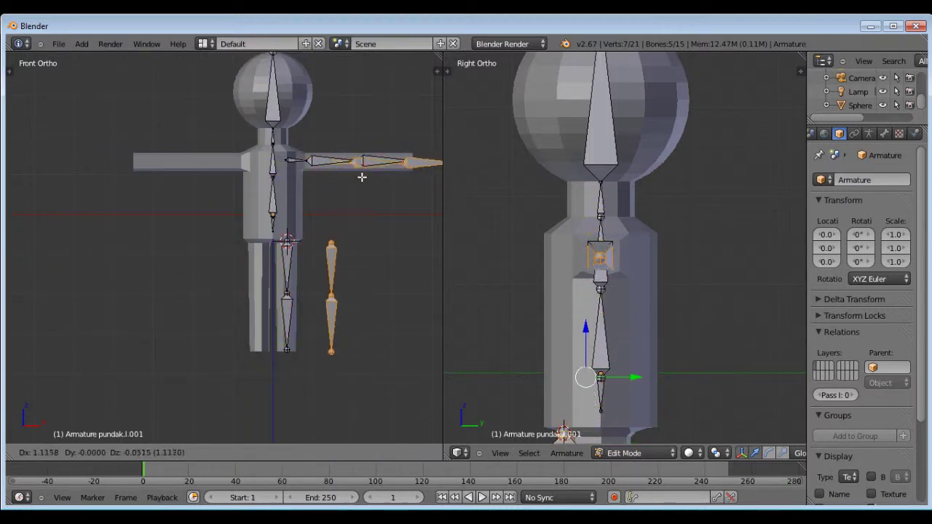
right_click(364, 175)
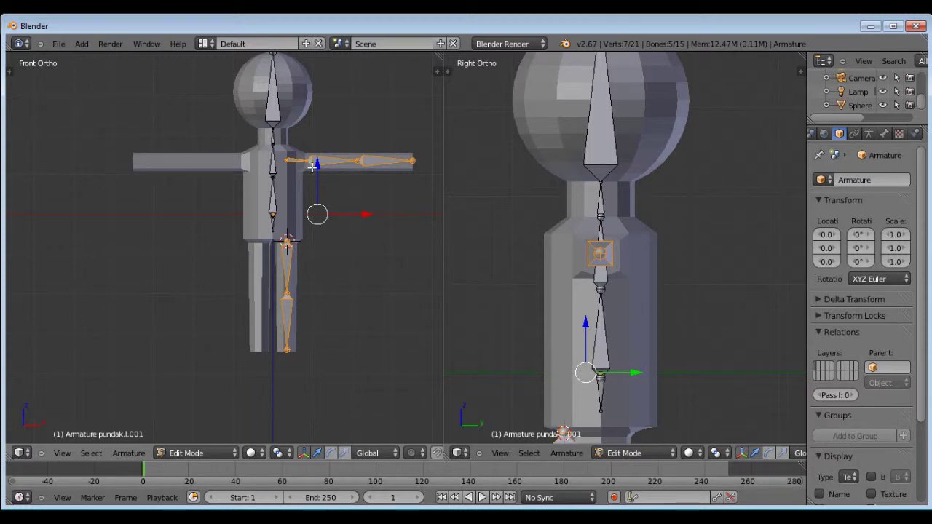
Snap the 3D cursor to the chest bone and set the pivot point to 3D Cursor.
scroll(295, 159, "up", 1)
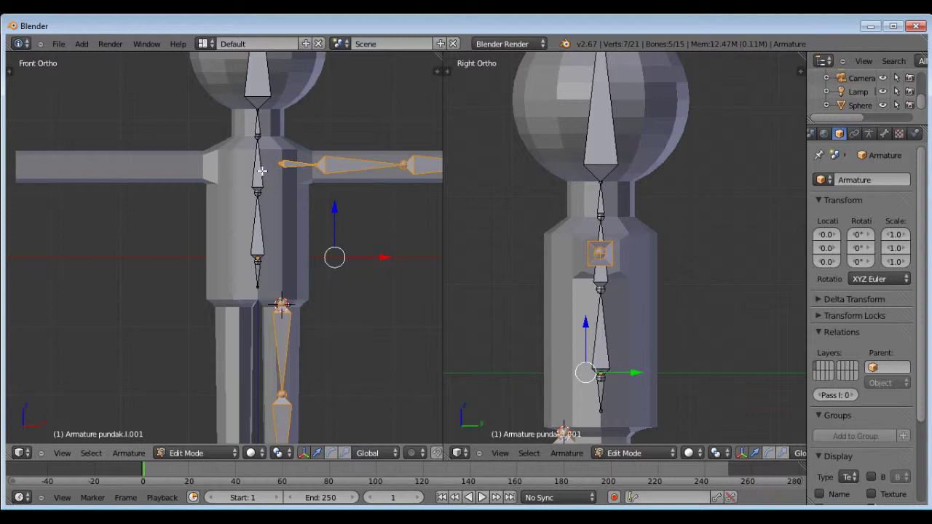
right_click(262, 170)
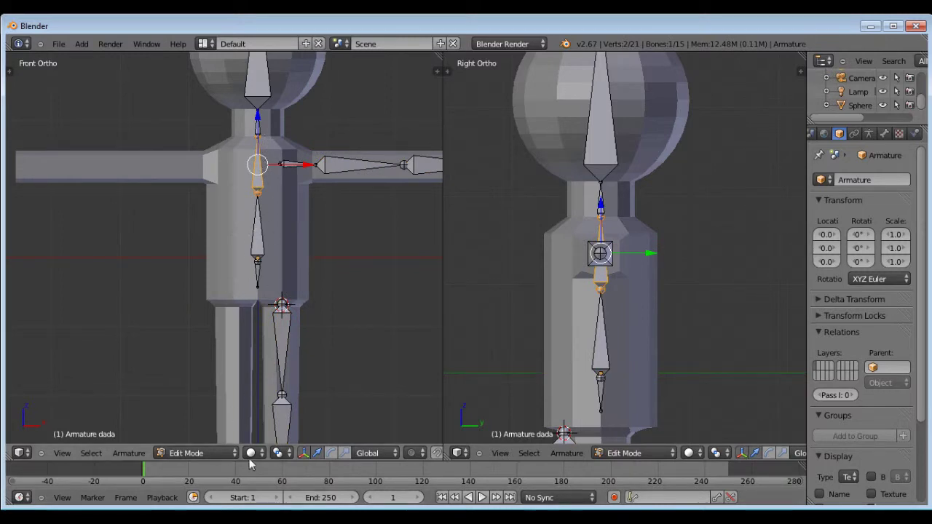
key("shift+s")
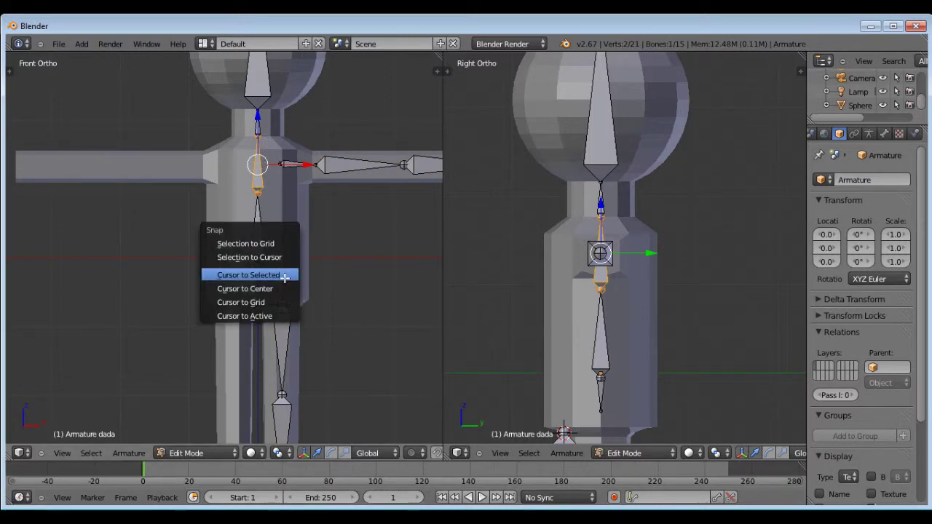
left_click(283, 275)
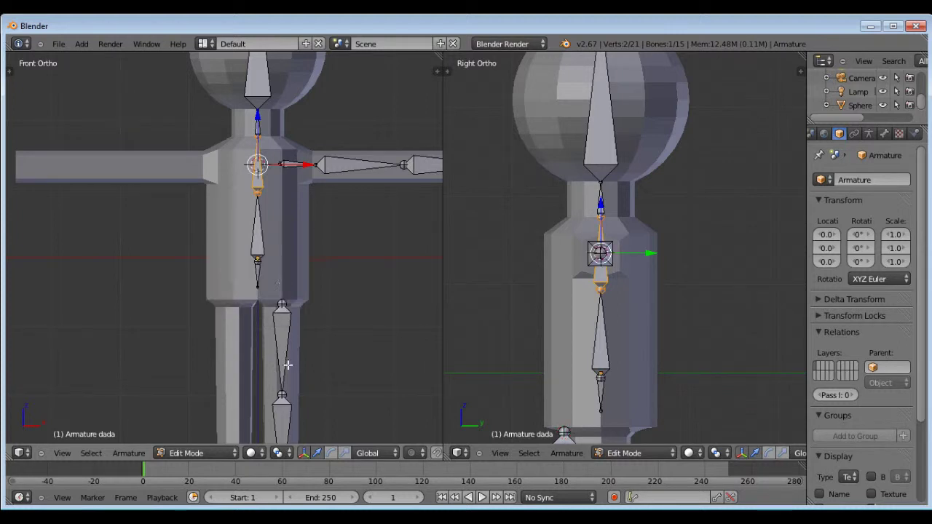
left_click(252, 453)
left_click(277, 454)
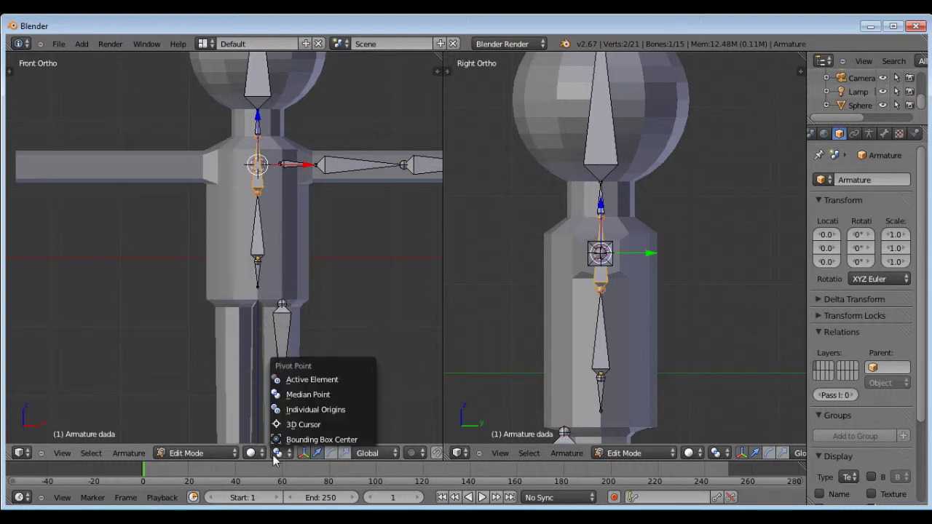
left_click(288, 425)
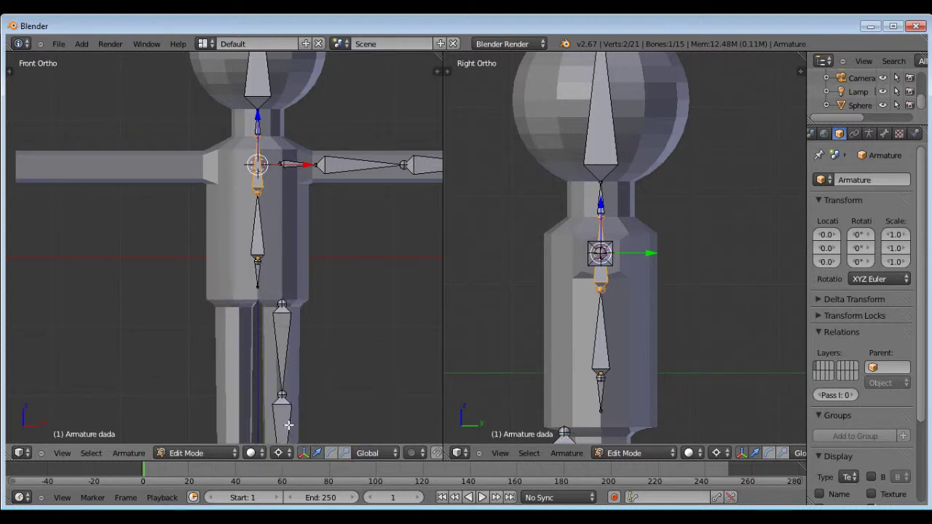
right_click(298, 169)
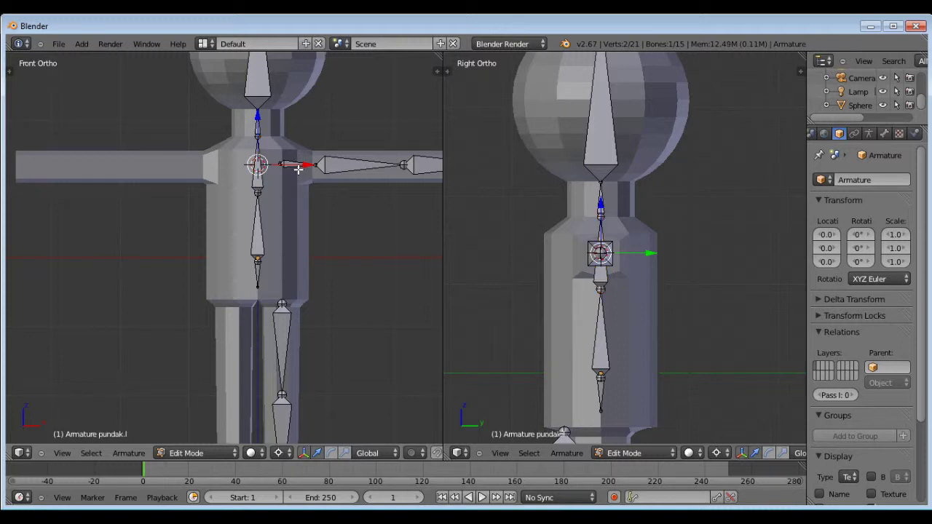
scroll(296, 167, "down", 1)
right_click(298, 168)
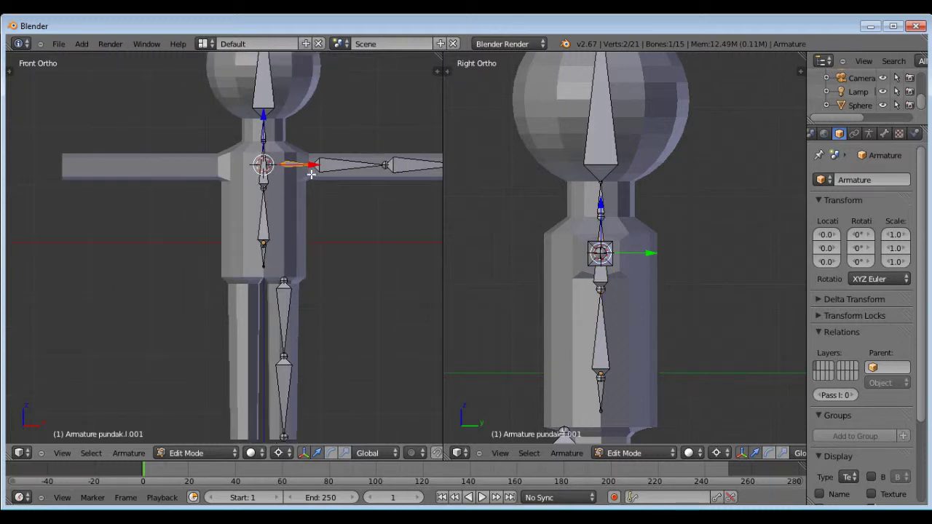
key("c")
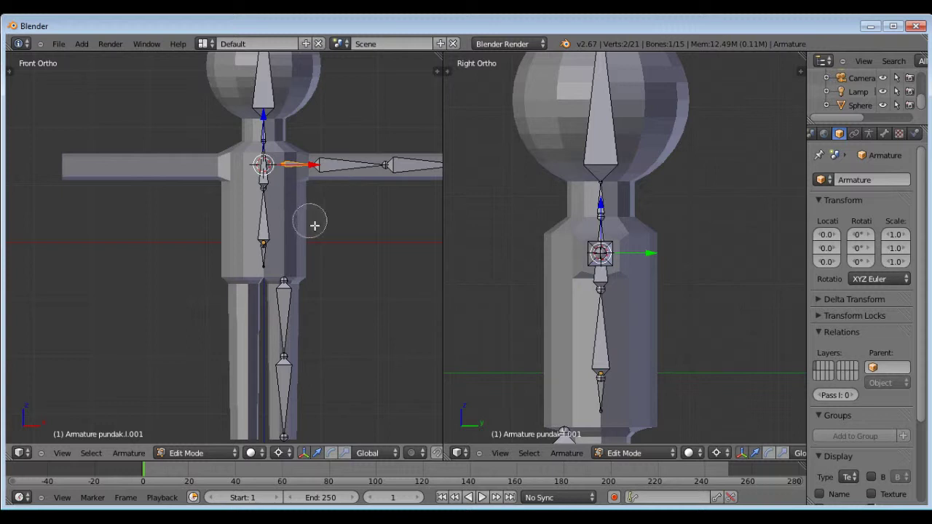
left_click_drag(312, 170, 389, 163)
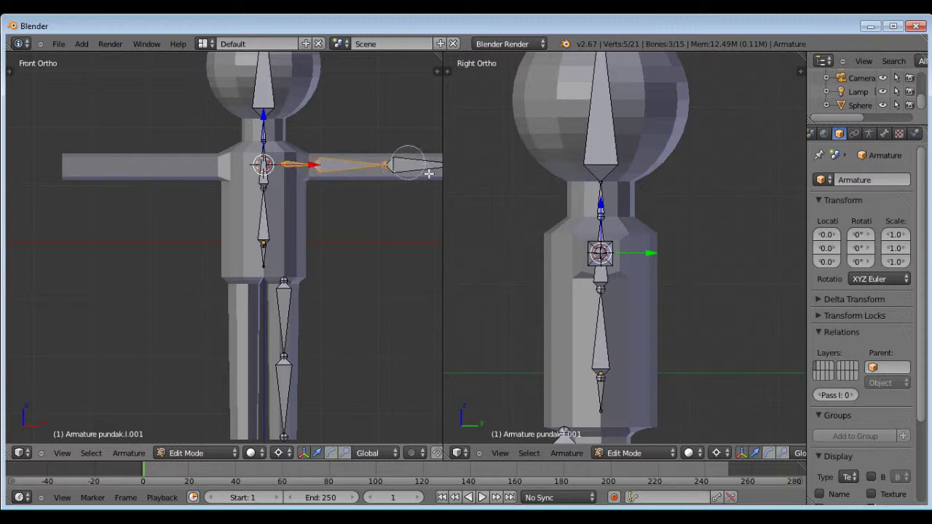
right_click(385, 172)
scroll(335, 179, "down", 1)
scroll(312, 260, "up", 2)
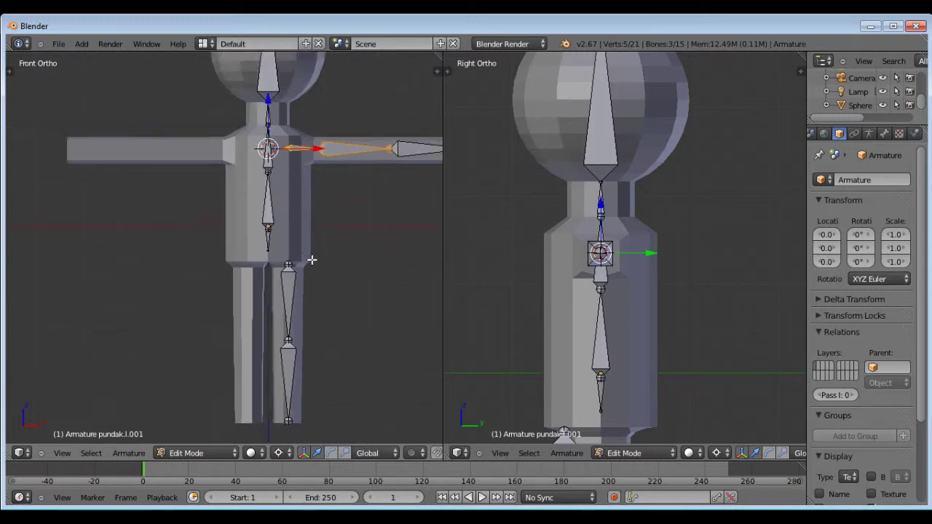
key("a")
Delete the duplicated thigh and shin bones that overlap the original leg bones.
right_click(294, 296)
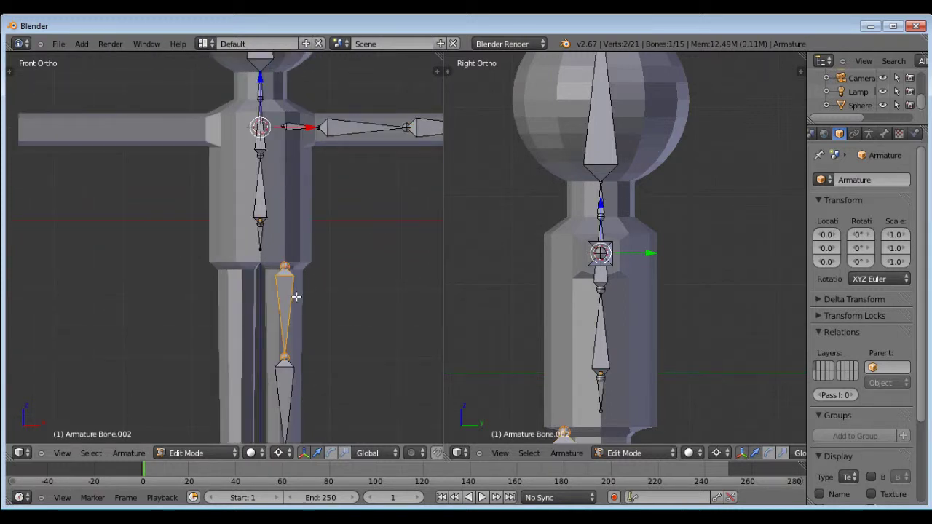
key("x")
left_click(296, 294)
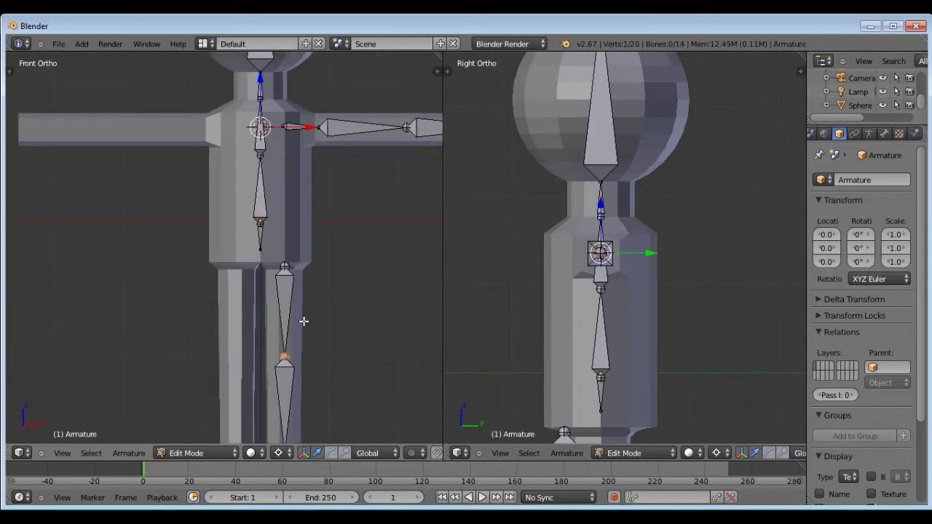
key("x")
left_click(291, 386)
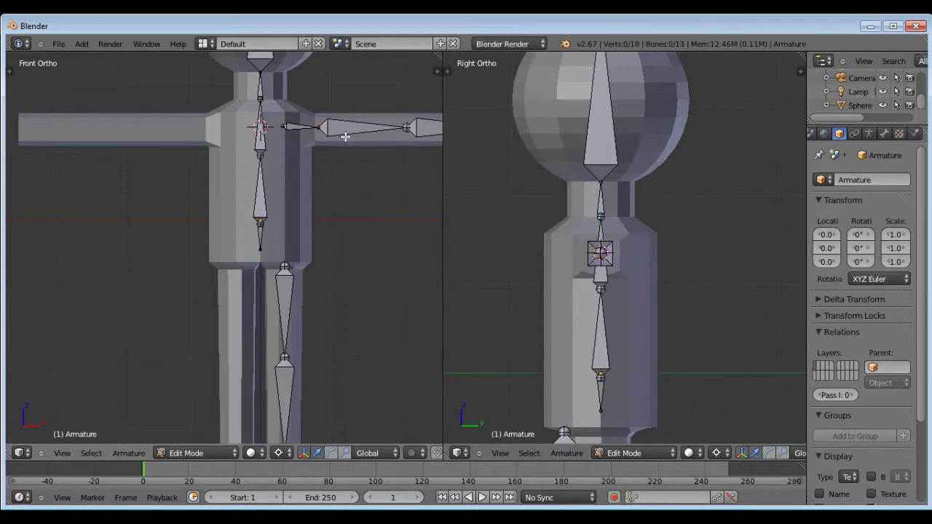
Delete the duplicated shoulder, upper arm and forearm bones that overlap the original arm chain.
right_click(300, 129)
key("x")
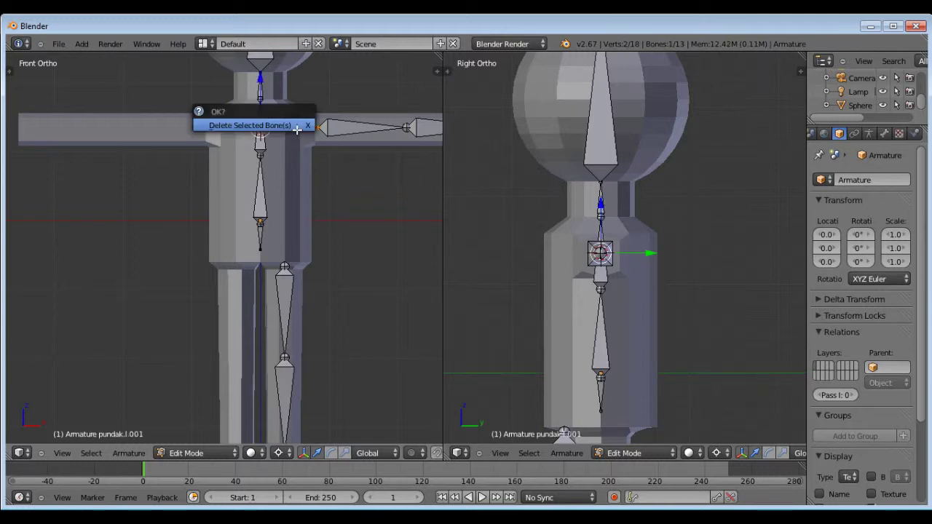
left_click(295, 125)
right_click(358, 137)
key("x")
left_click(358, 137)
scroll(359, 137, "down", 2)
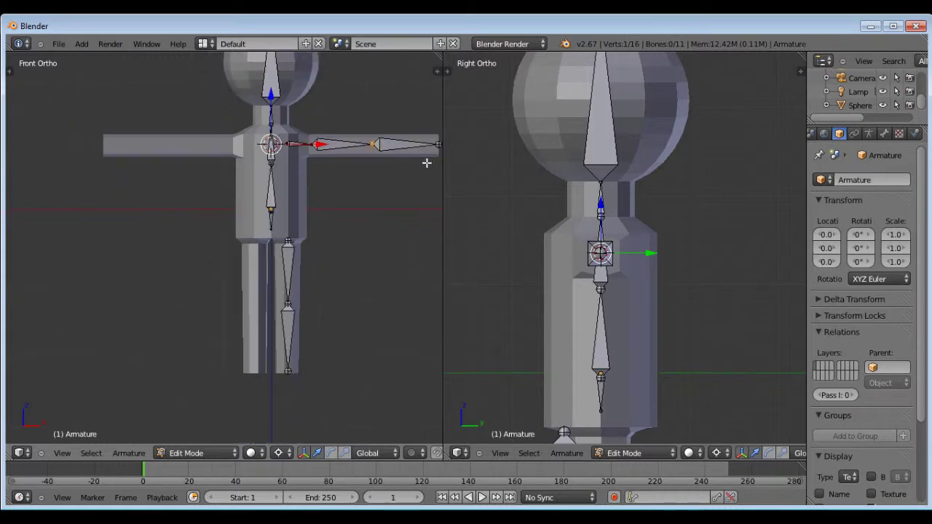
right_click(412, 150)
key("x")
left_click(408, 146)
scroll(306, 172, "up", 2)
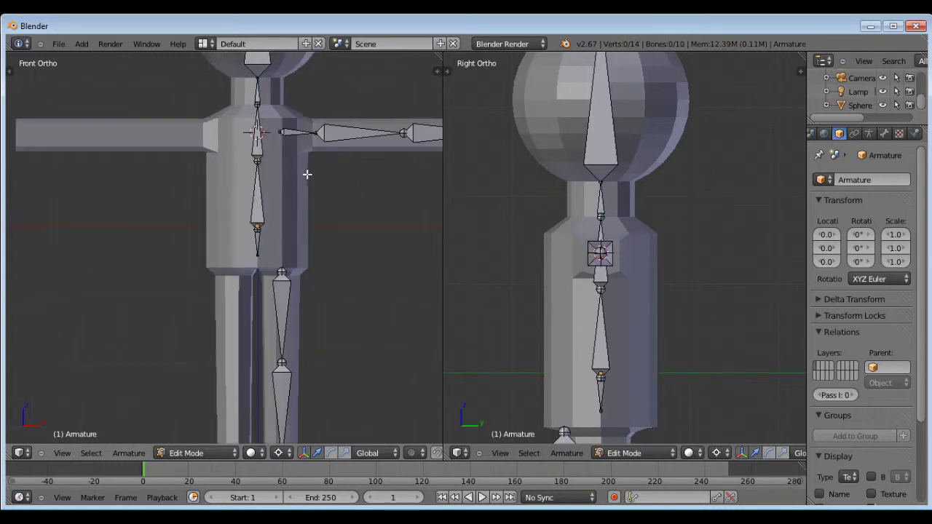
Duplicate the shoulder, upper arm, forearm, thigh and shin bones together, leaving the copies in place over the originals.
right_click(291, 132)
right_click(335, 138, "shift")
right_click(415, 138, "shift")
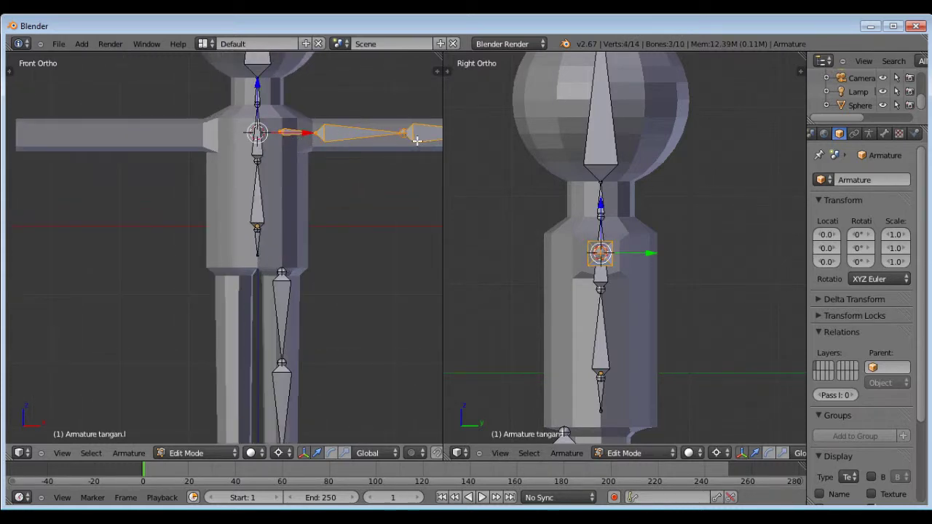
right_click(280, 311, "shift")
scroll(291, 255, "down", 2)
scroll(289, 338, "up", 2)
right_click(284, 372, "shift")
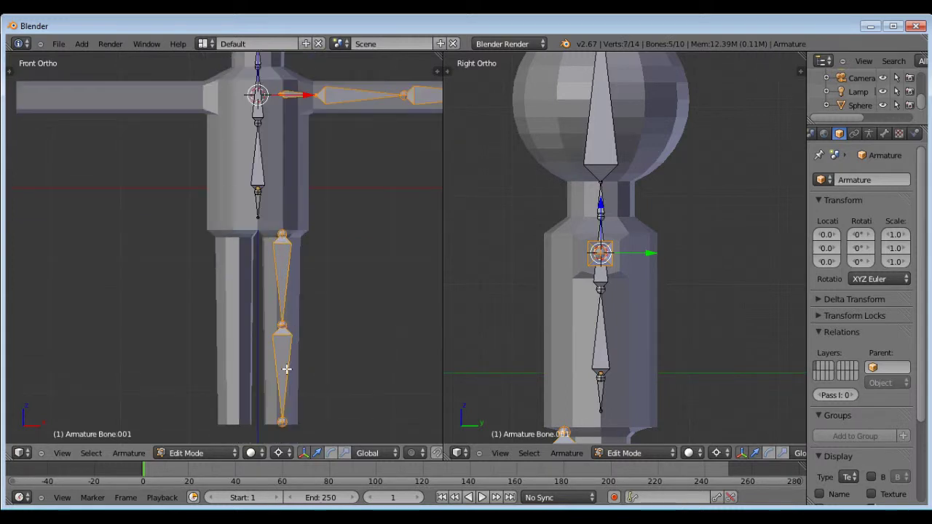
scroll(287, 316, "down", 5)
scroll(332, 267, "up", 3)
key("shift+d")
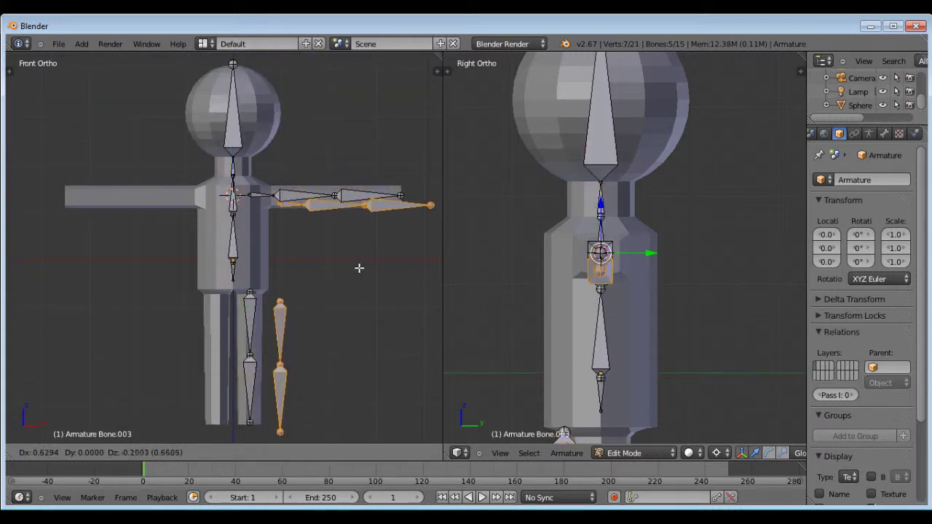
right_click(355, 253)
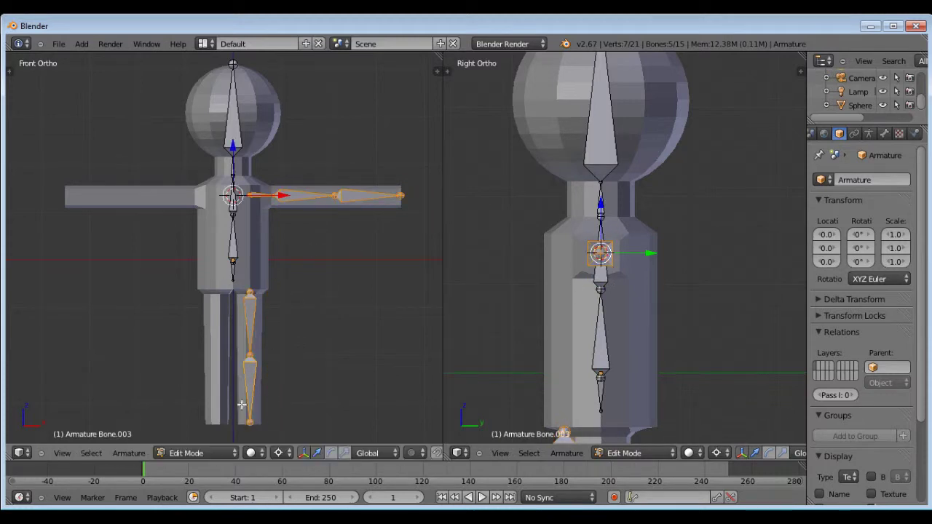
Mirror the duplicated arm and leg bones along the global X axis onto the character's other side.
left_click(129, 453)
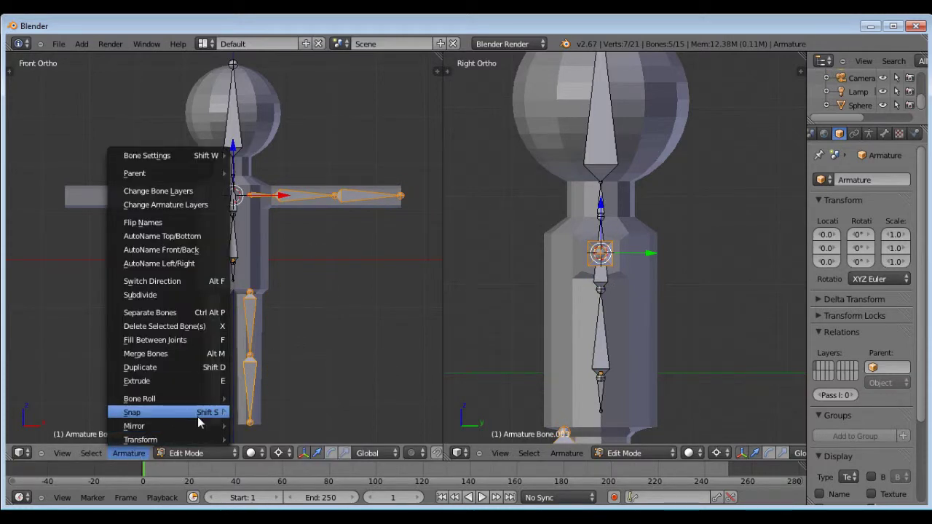
mouse_move(200, 426)
left_click(277, 341)
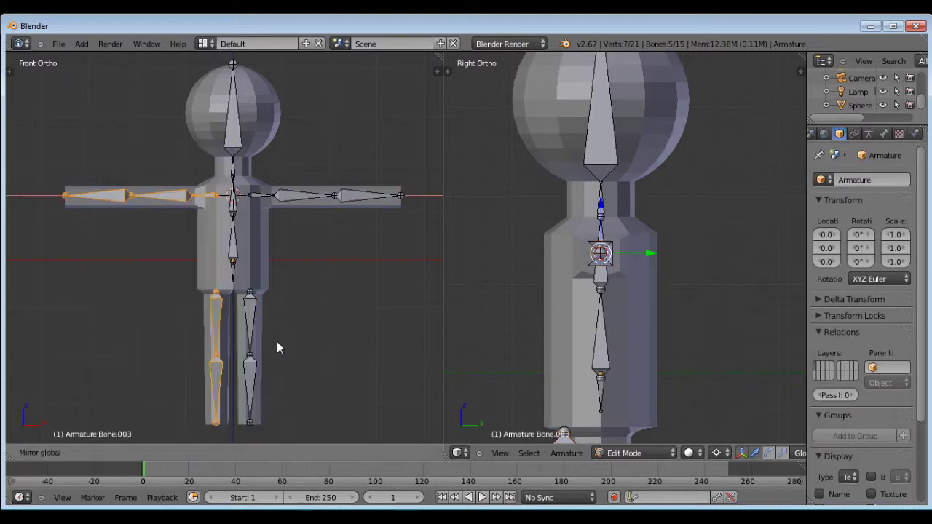
left_click(277, 342)
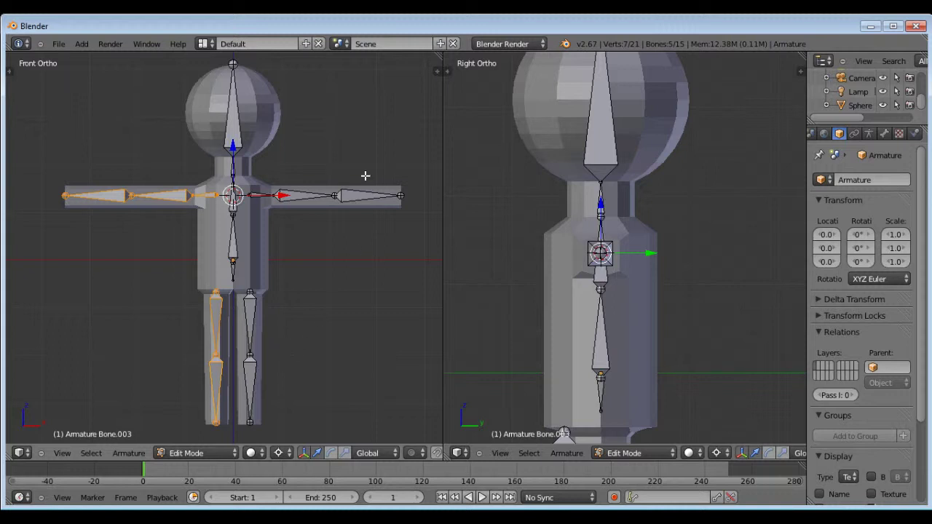
scroll(365, 175, "down", 2)
scroll(339, 124, "up", 2)
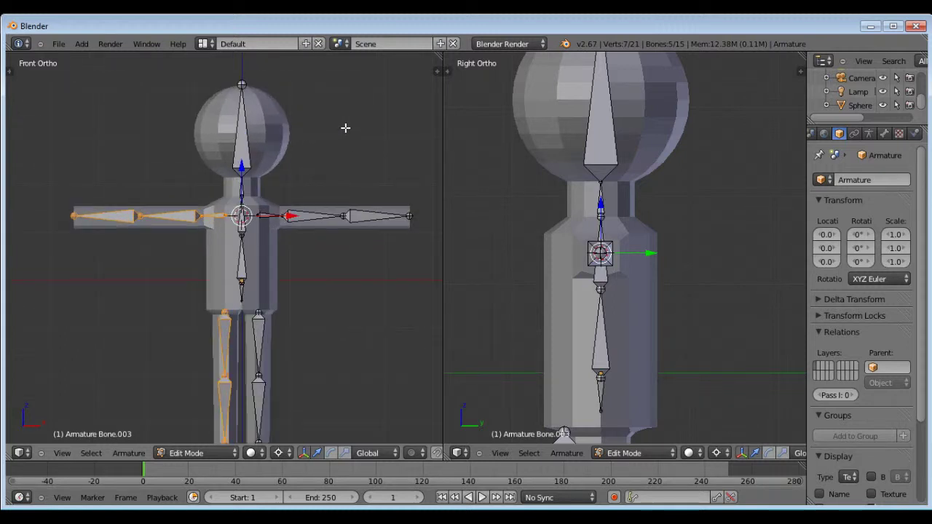
scroll(344, 131, "down", 3)
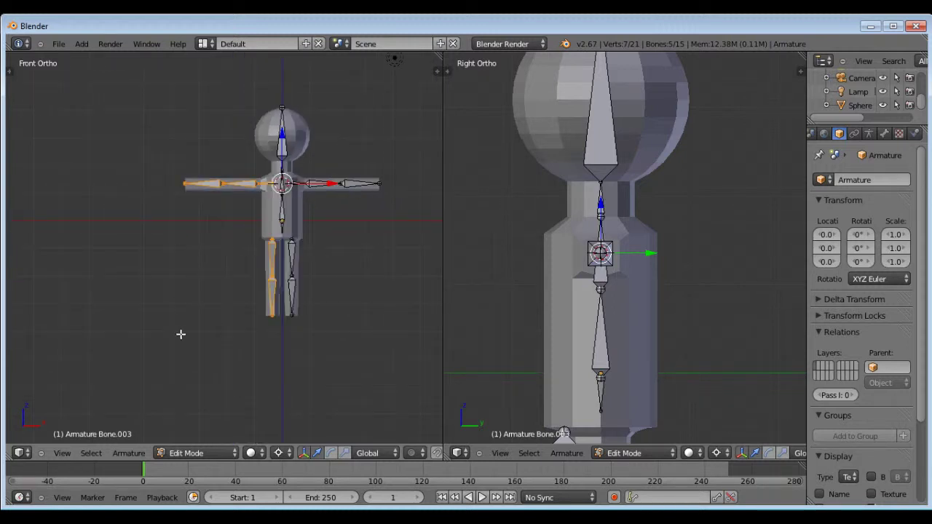
Turn on the display of bone names for the armature.
key("n")
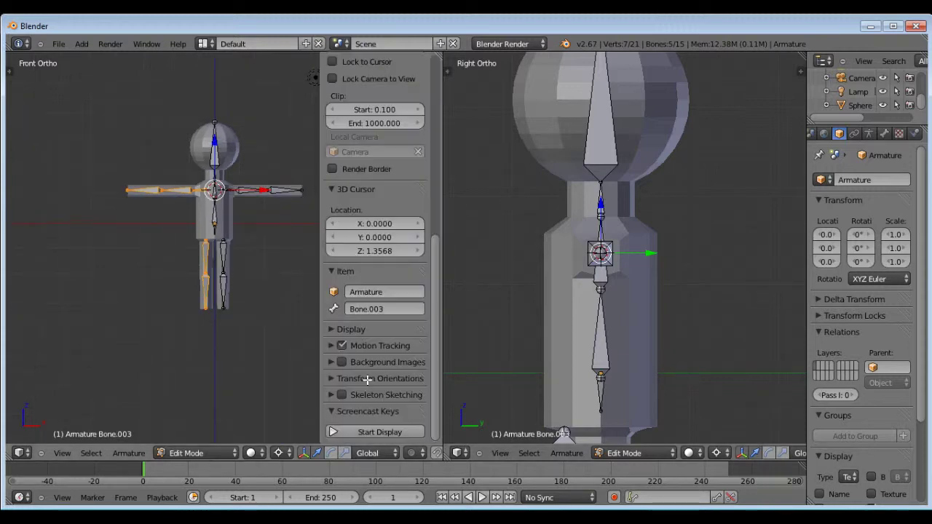
key("n")
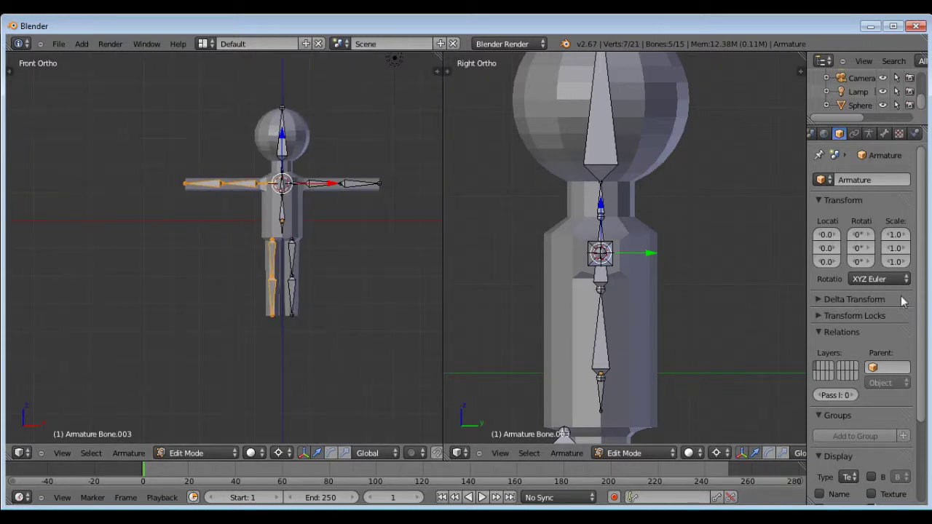
scroll(873, 265, "down", 4)
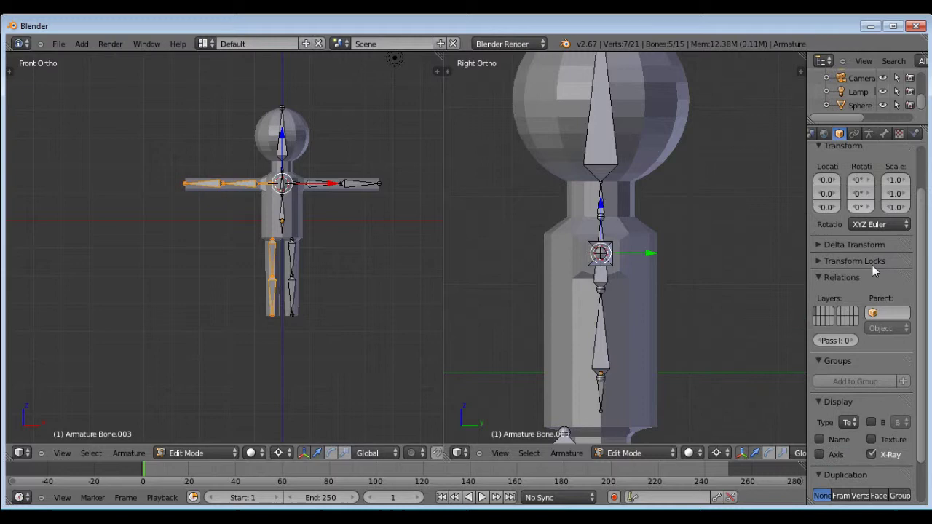
left_click(869, 134)
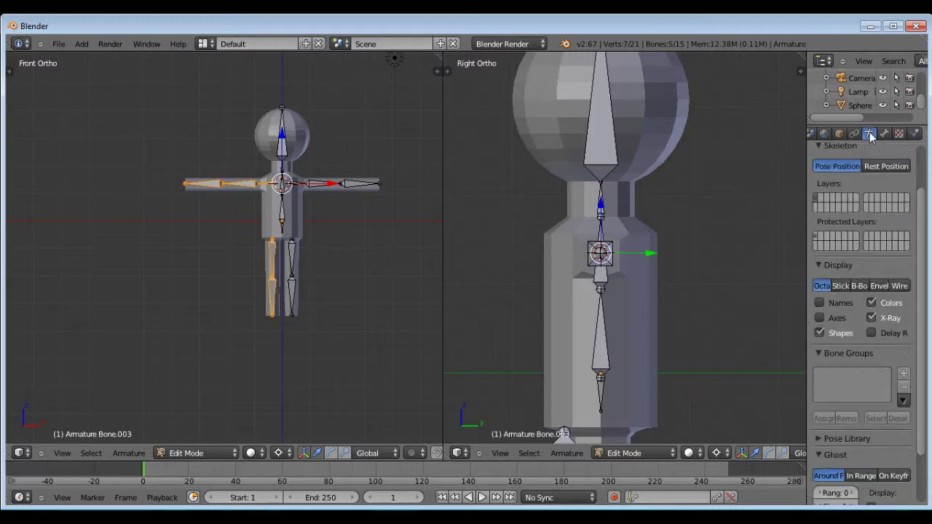
left_click(821, 303)
scroll(391, 201, "up", 5)
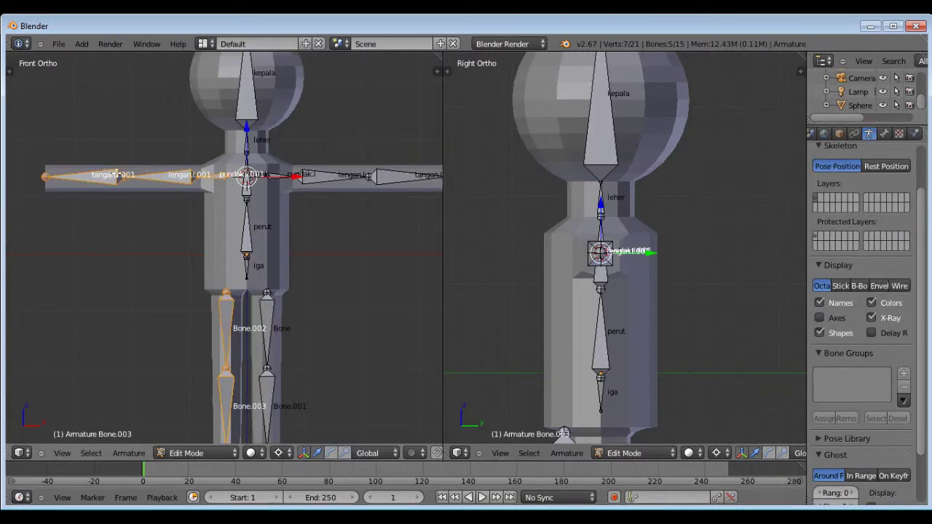
scroll(133, 158, "down", 2)
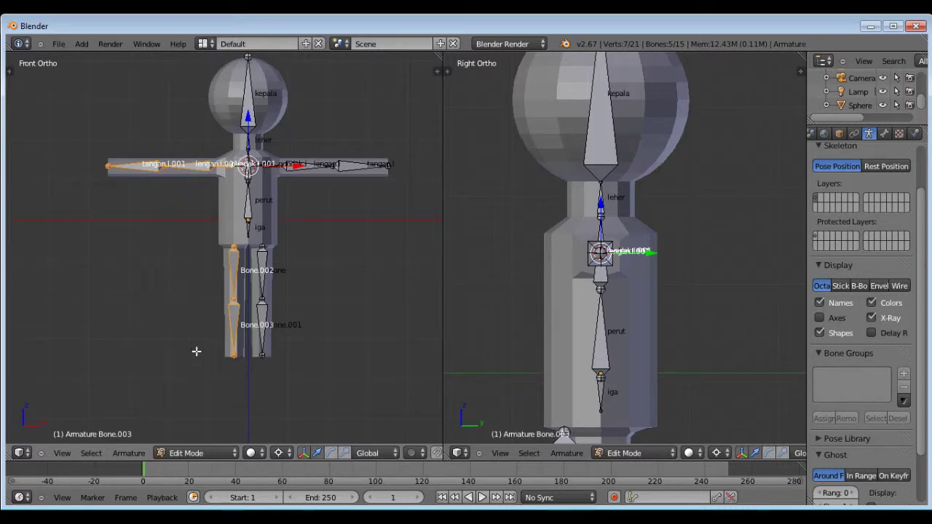
Flip the names of the mirrored arm and leg bones to their opposite-side versions.
left_click(129, 453)
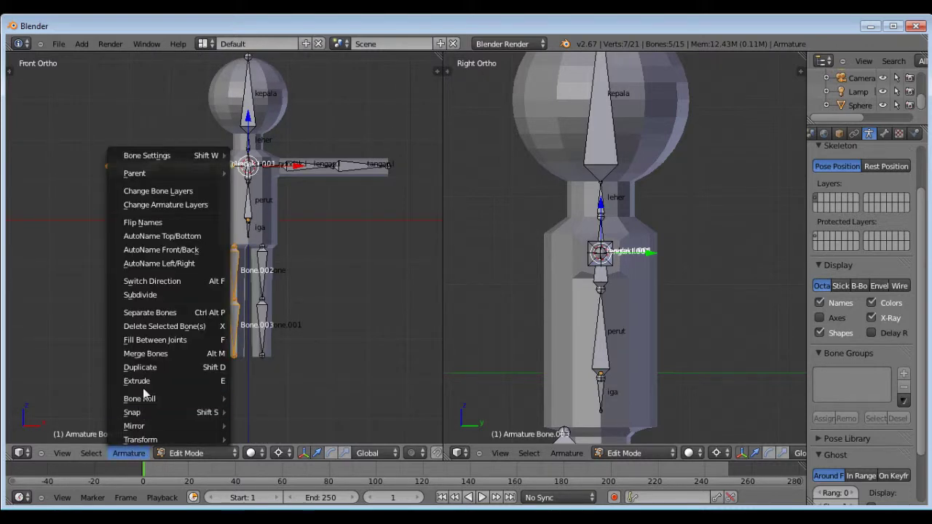
left_click(176, 222)
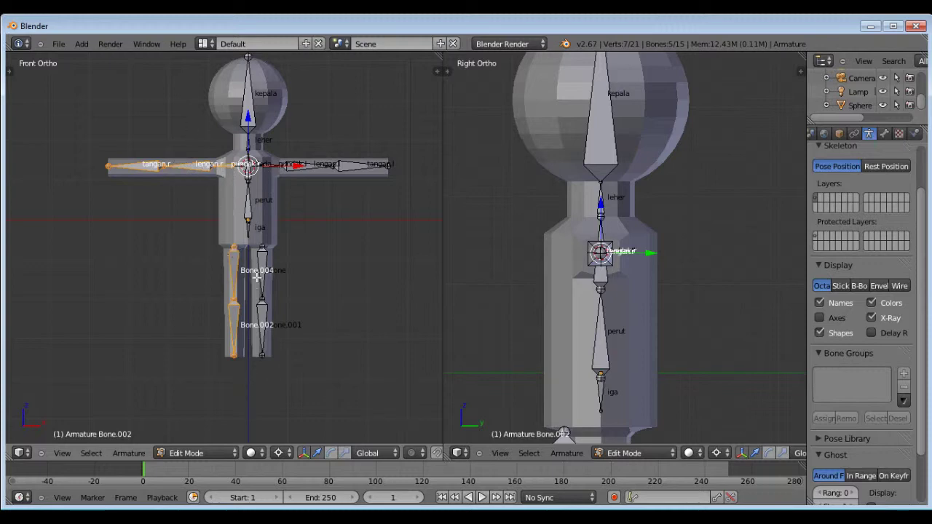
scroll(256, 277, "up", 2)
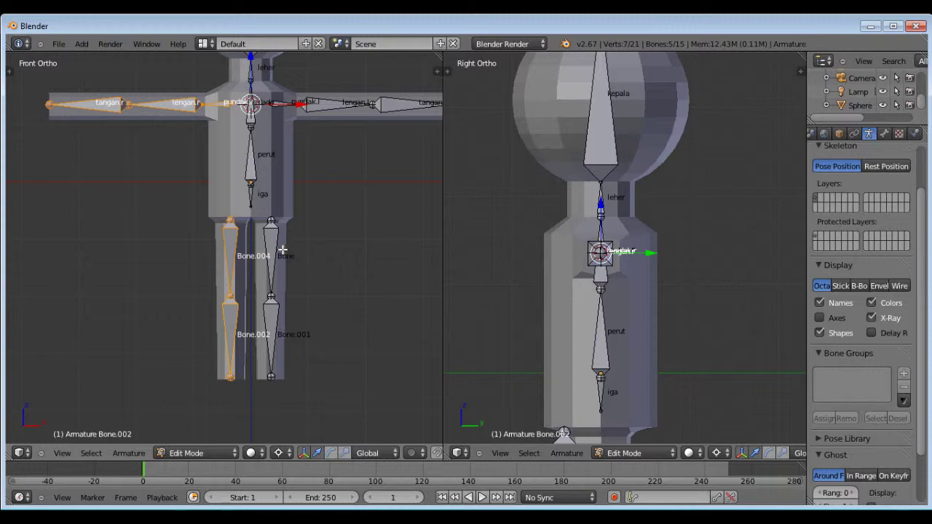
Rename the original shin bone, Bone.001, as kaki.l.
right_click(280, 247)
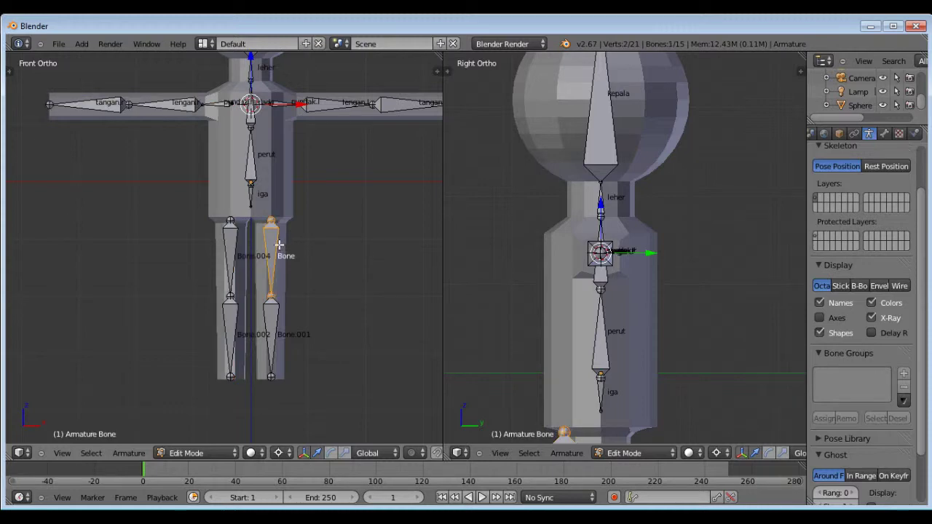
right_click(274, 327)
key("n")
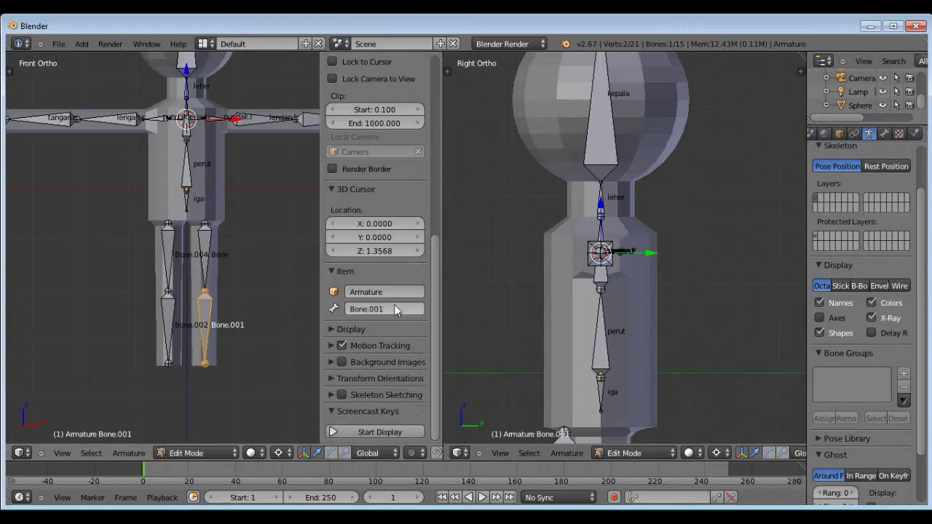
left_click(399, 310)
type("kaki.l")
key("Return")
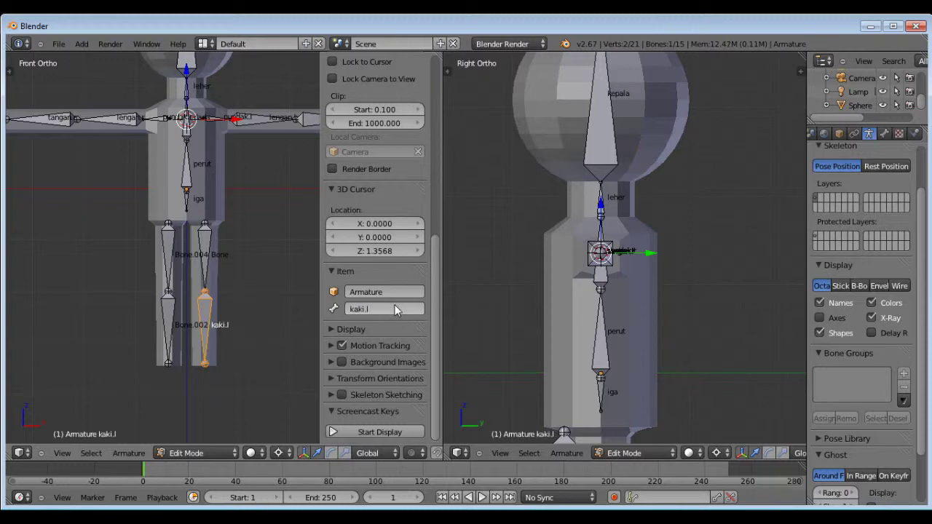
Rename the mirrored shin bone on the opposite leg as kaki.r.
right_click(174, 332)
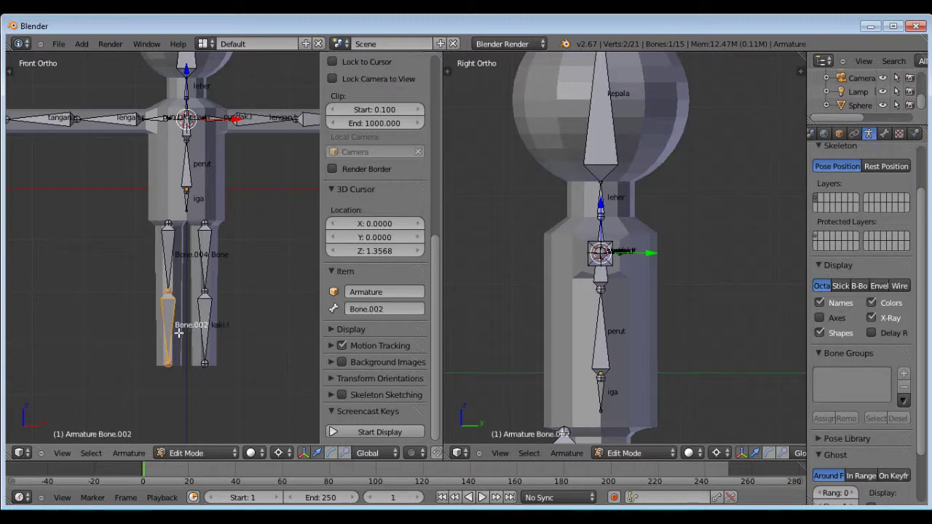
left_click(377, 312)
key("BackSpace")
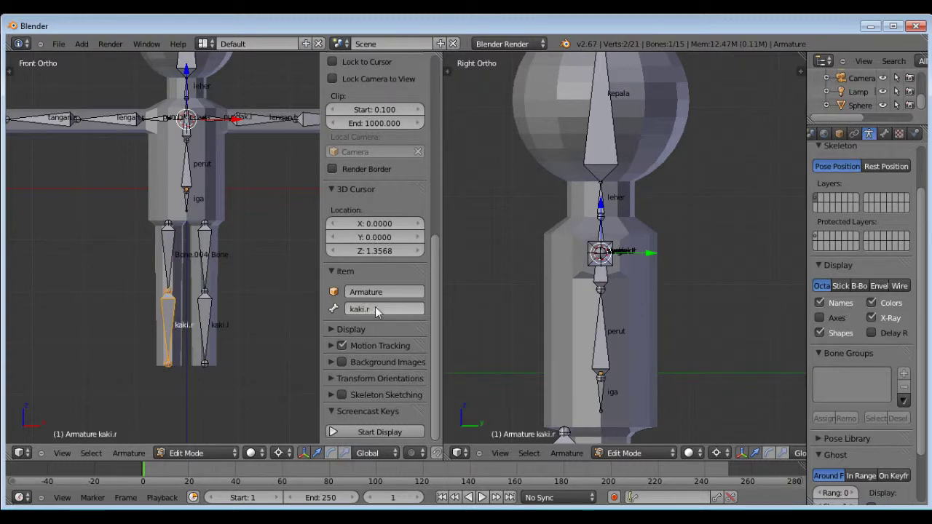
key("Return")
Rename the original upper leg bone, Bone, as betis.l.
right_click(212, 237)
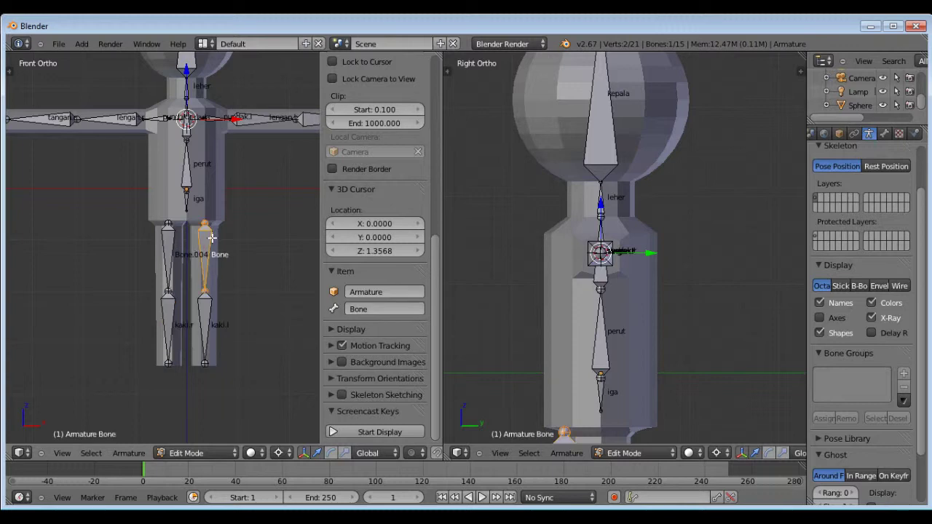
left_click(393, 313)
key("BackSpace")
key("Return")
Rename the mirrored upper leg bone, Bone.004, as betis.r.
right_click(169, 243)
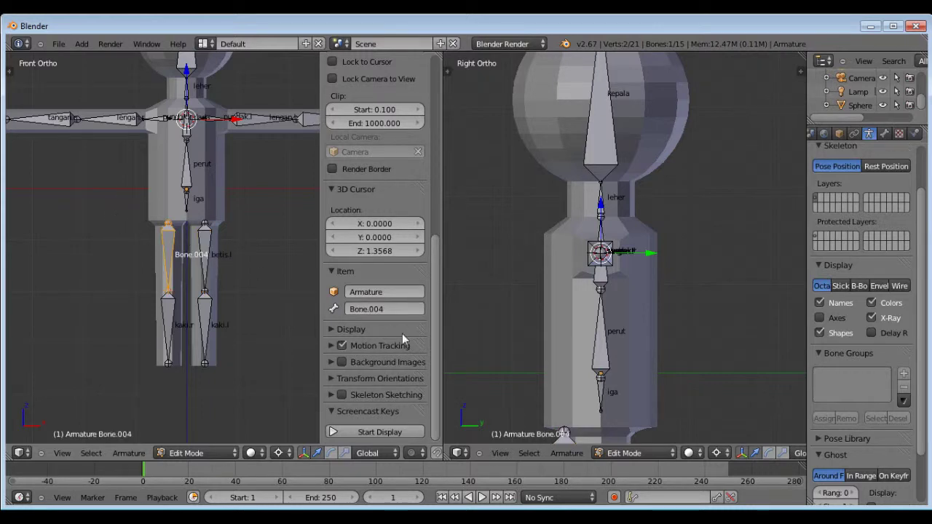
left_click(398, 314)
type("betis.r")
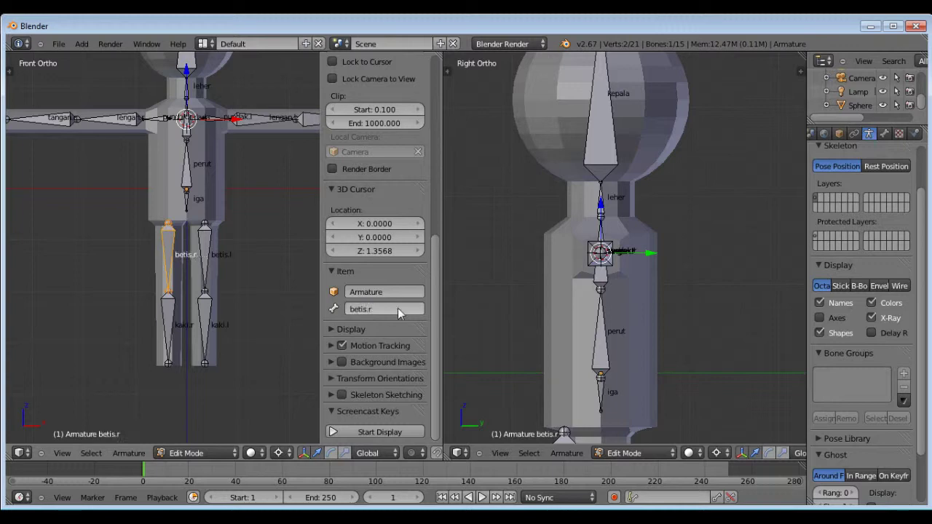
key("Return")
Turn off the display of bone names and hide the front view's properties sidebar.
scroll(218, 130, "down", 3)
scroll(215, 127, "up", 2)
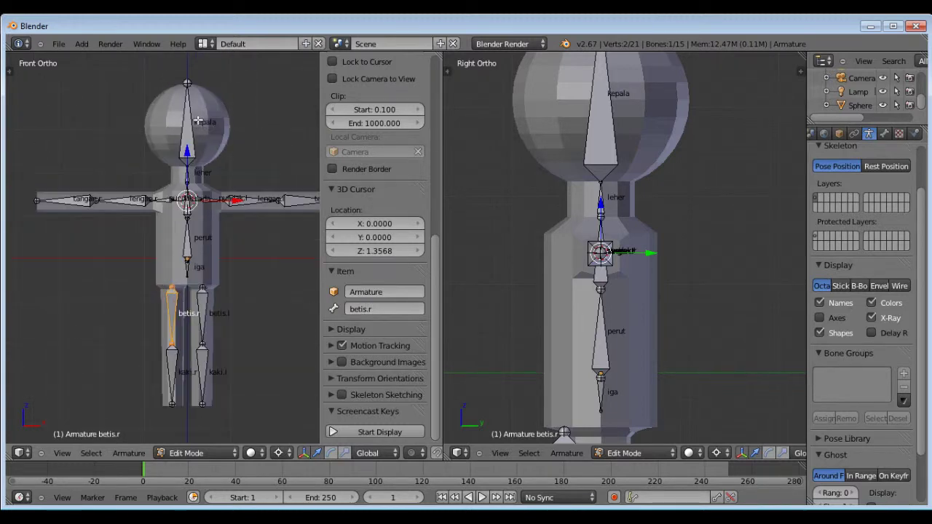
scroll(175, 126, "down", 5)
scroll(170, 169, "up", 2)
scroll(169, 168, "up", 3)
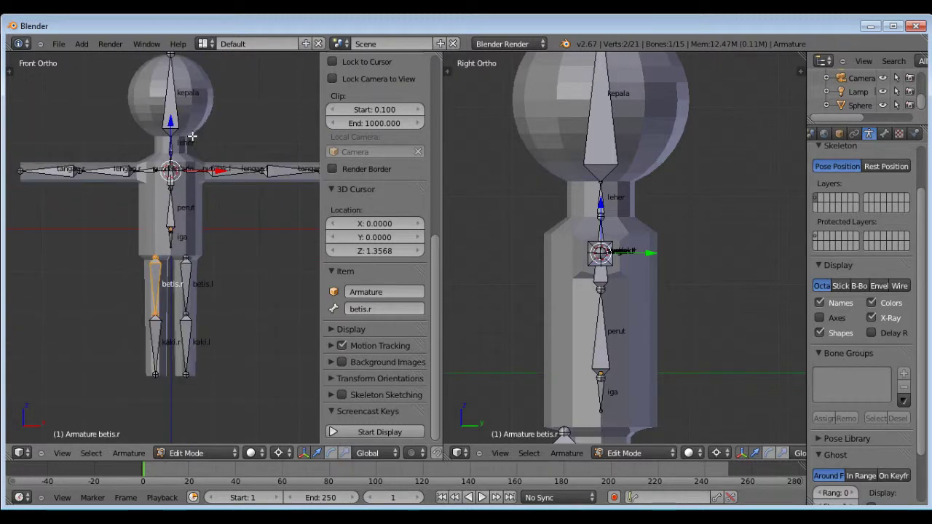
scroll(182, 146, "down", 2)
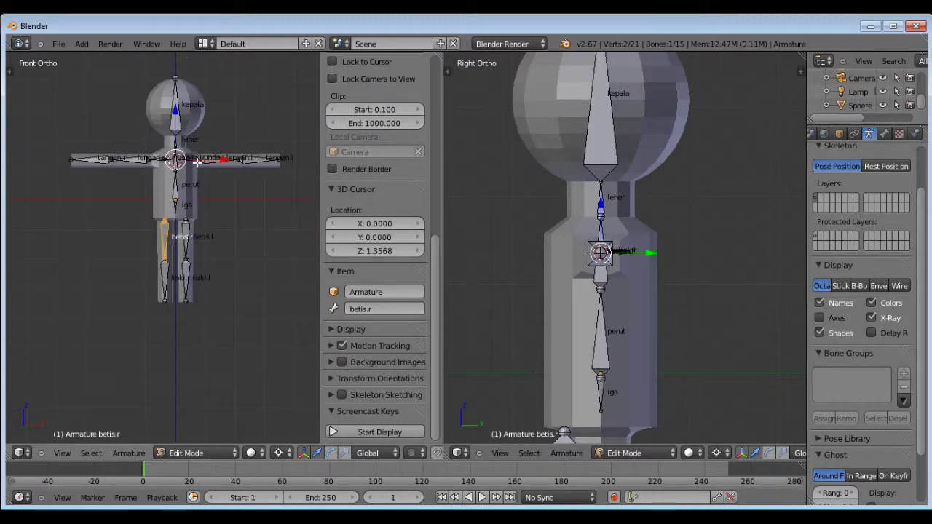
left_click(832, 306)
key("n")
scroll(335, 240, "down", 2)
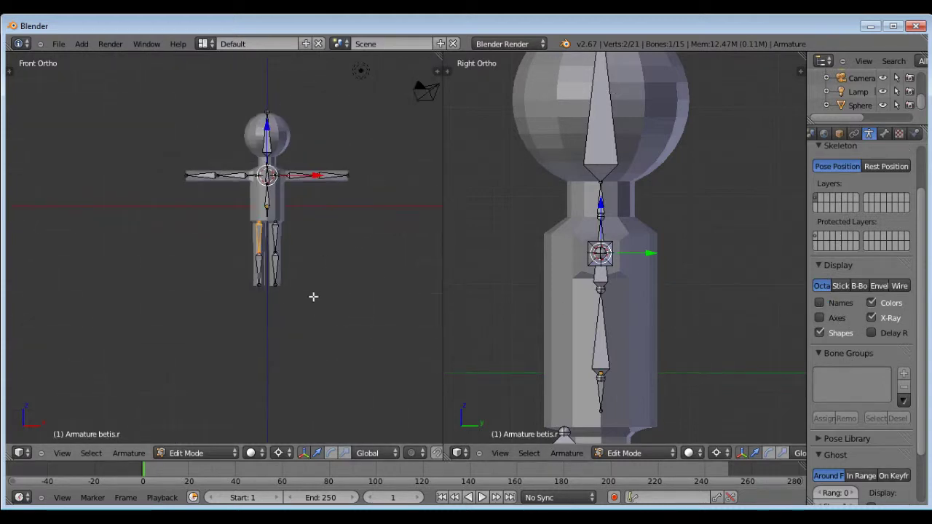
Select all four leg bones, centre the pivot point on them and move them along the Y axis into the middle of the leg mesh.
scroll(336, 136, "up", 3)
scroll(333, 135, "down", 2)
middle_click_drag(309, 138, 165, 160)
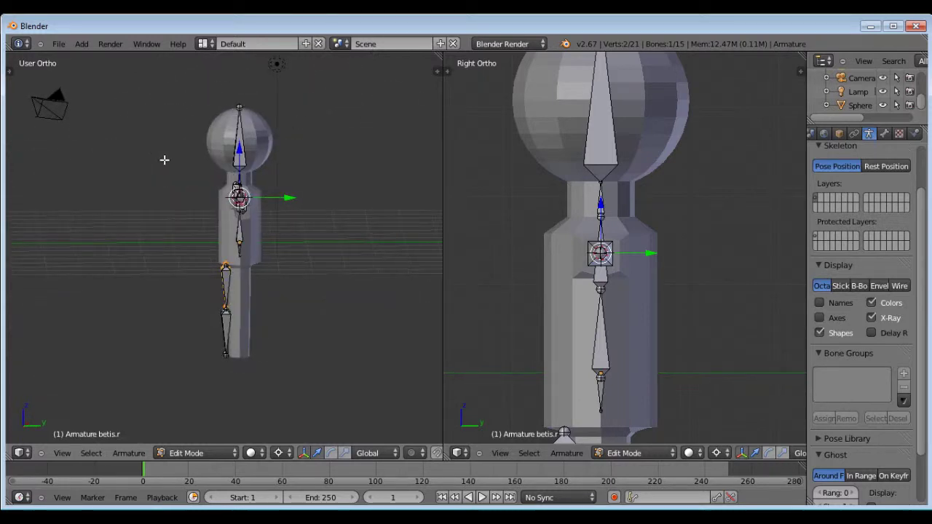
key("KP_1")
scroll(604, 233, "down", 4)
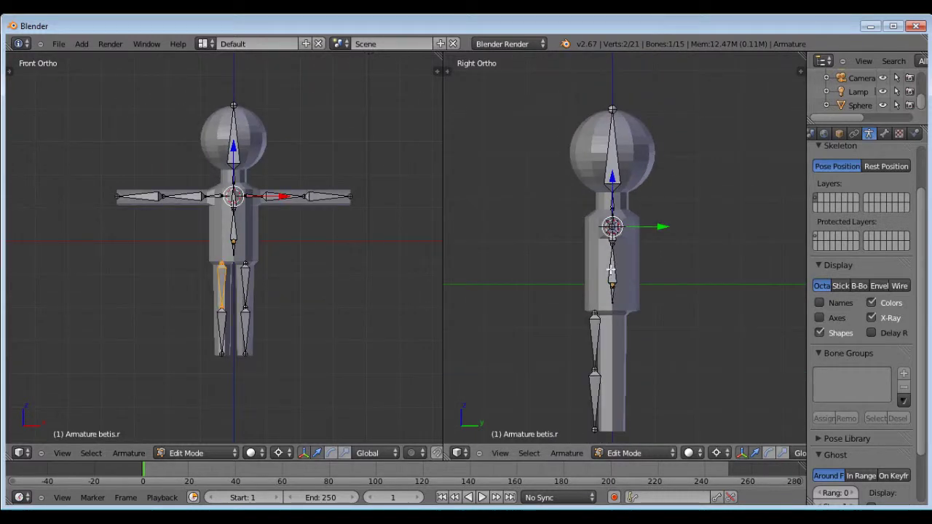
right_click(254, 289)
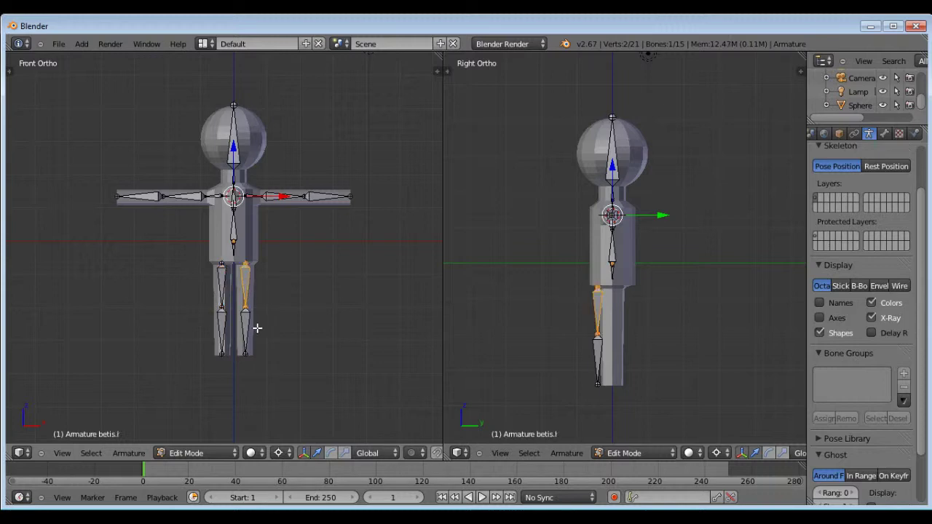
right_click(255, 325, "shift")
right_click(221, 328, "shift")
right_click(222, 290, "shift")
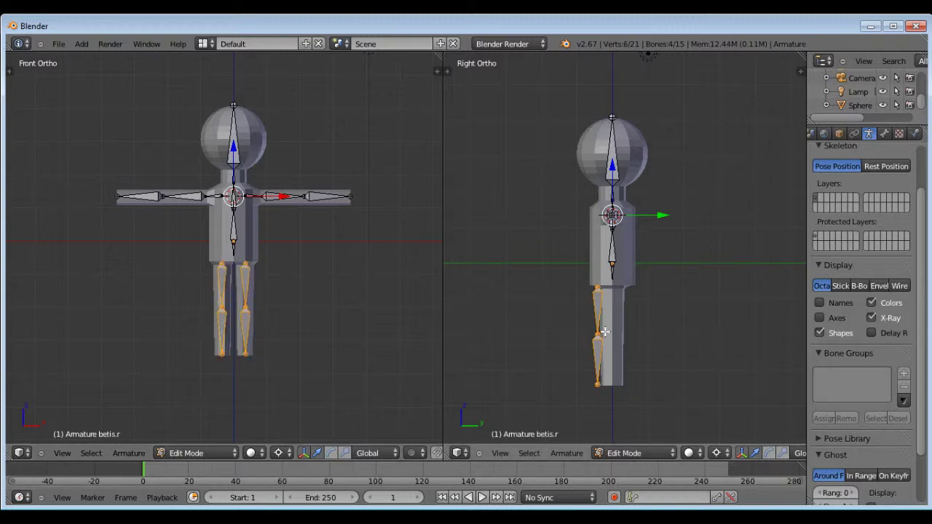
scroll(606, 332, "up", 2)
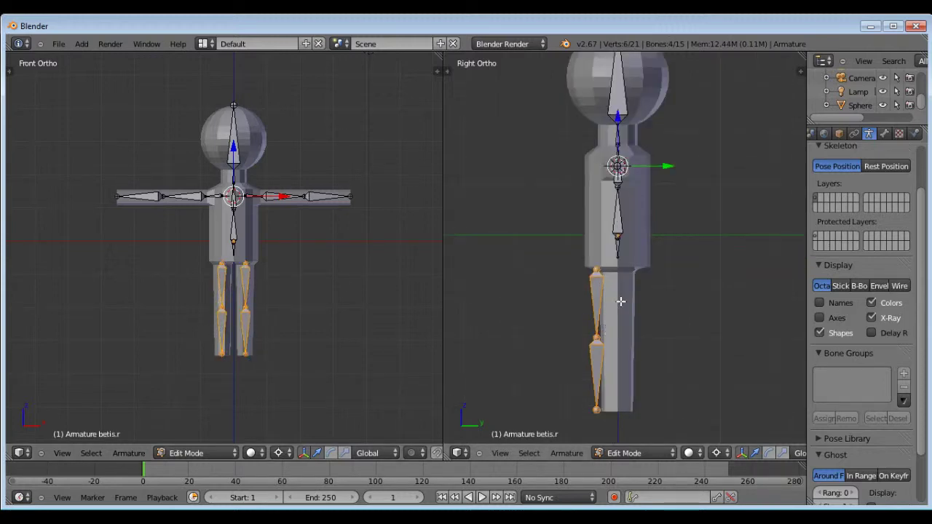
left_click(282, 454)
left_click(305, 440)
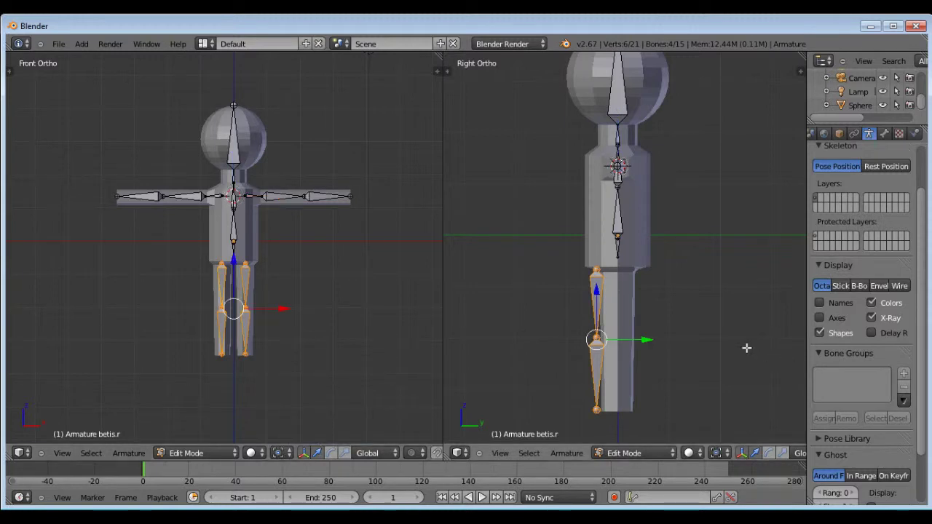
left_click_drag(653, 344, 672, 345)
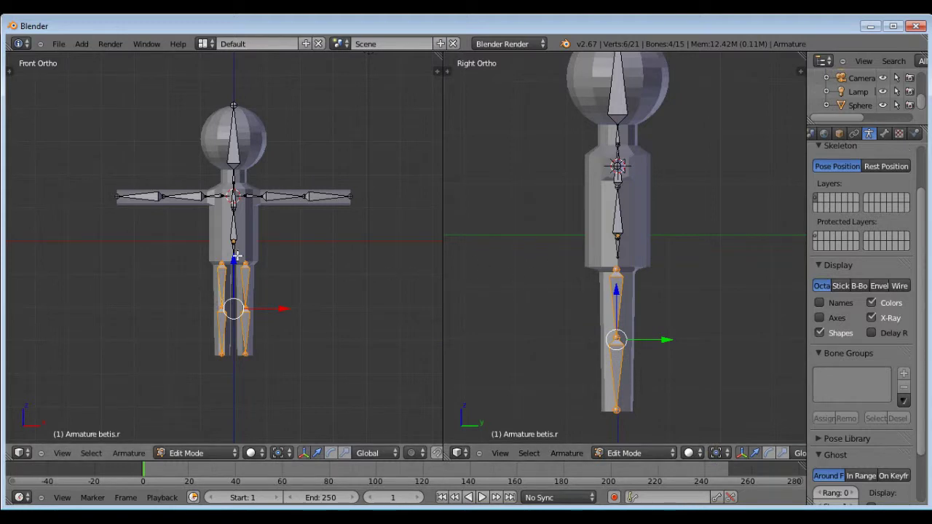
Parent the shoulder bones pundak.l and pundak.r to the chest bone dada, keeping their offset.
scroll(243, 222, "up", 10)
scroll(245, 204, "down", 4)
scroll(245, 200, "up", 1)
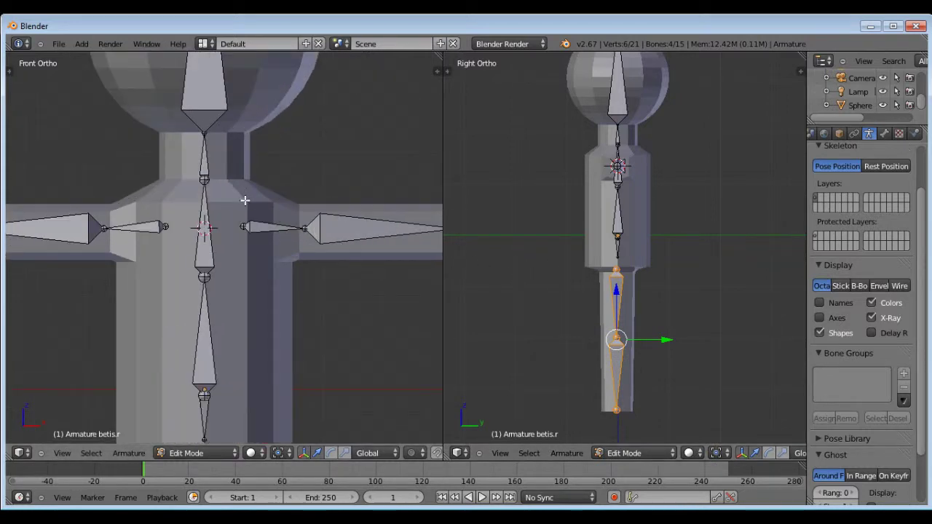
right_click(266, 230)
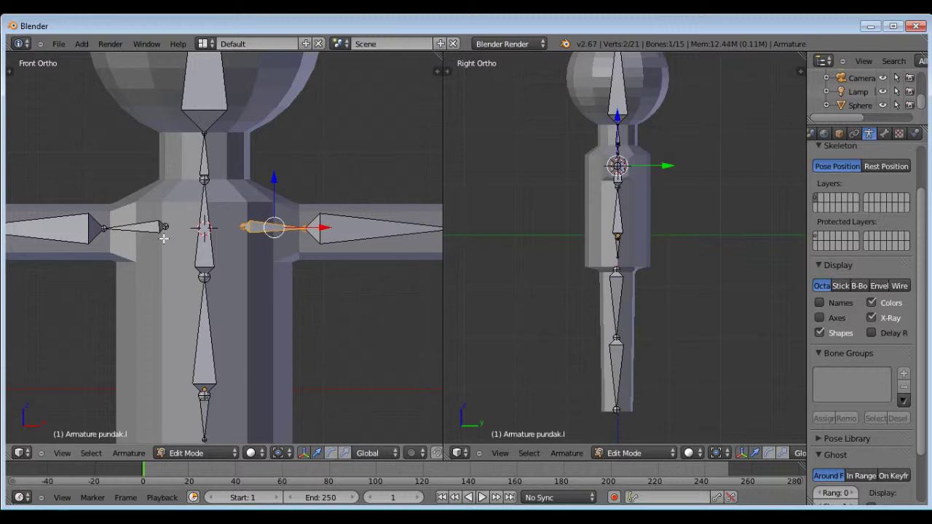
right_click(152, 229, "shift")
scroll(218, 209, "down", 2)
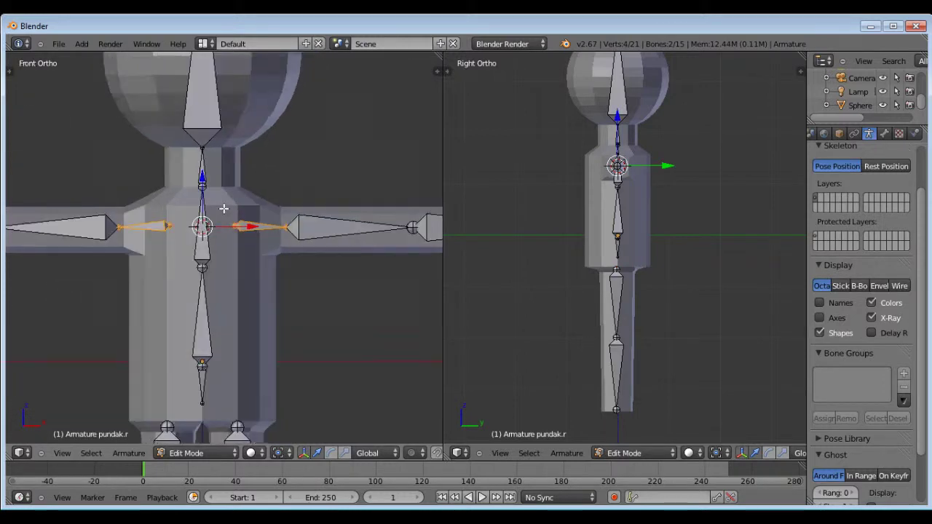
right_click(210, 226, "shift")
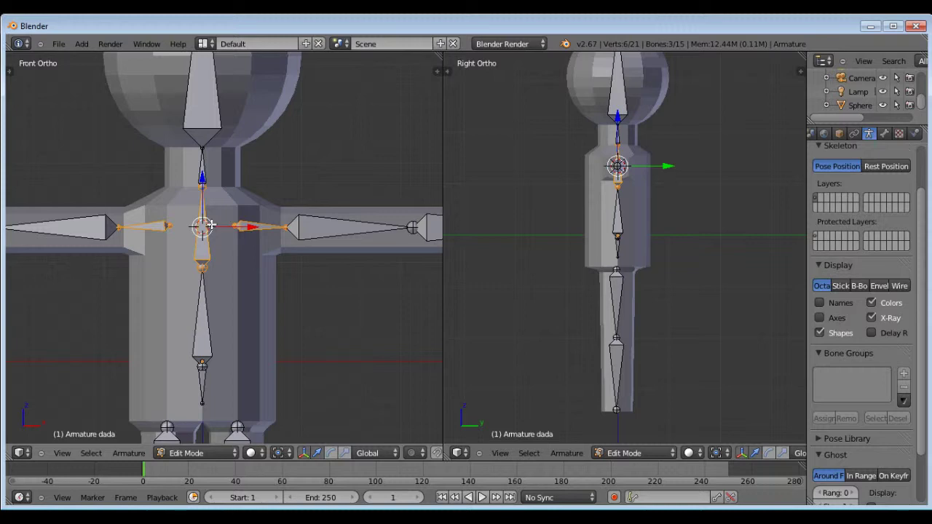
key("ctrl+p")
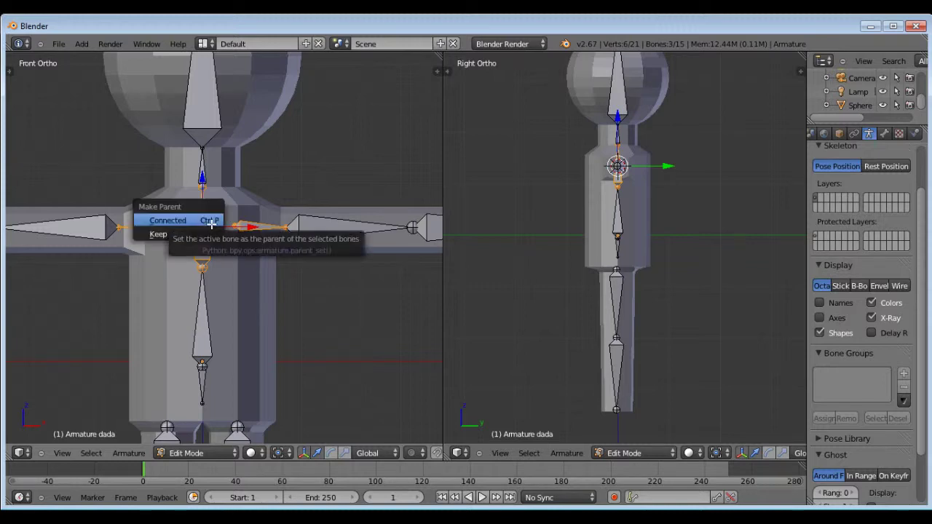
left_click(189, 234)
scroll(241, 175, "down", 3)
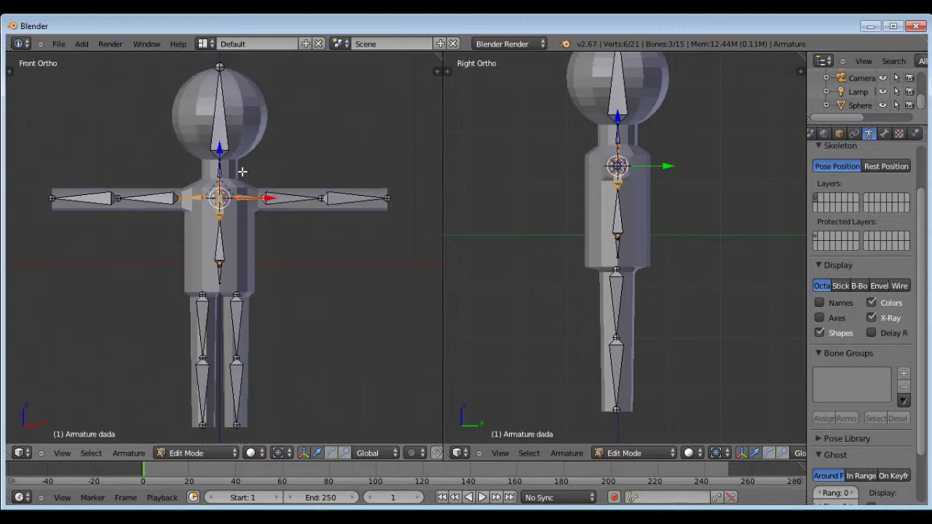
scroll(226, 233, "up", 3)
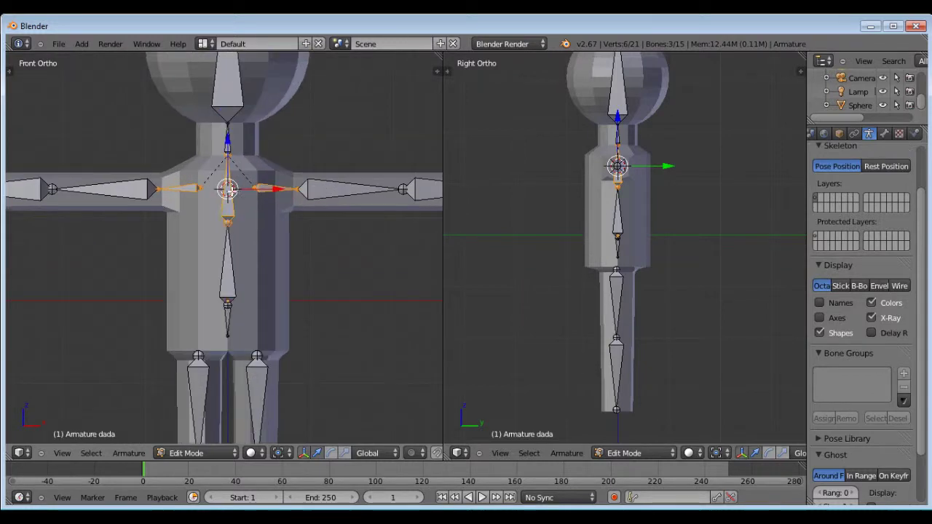
right_click(232, 192)
scroll(241, 126, "down", 2)
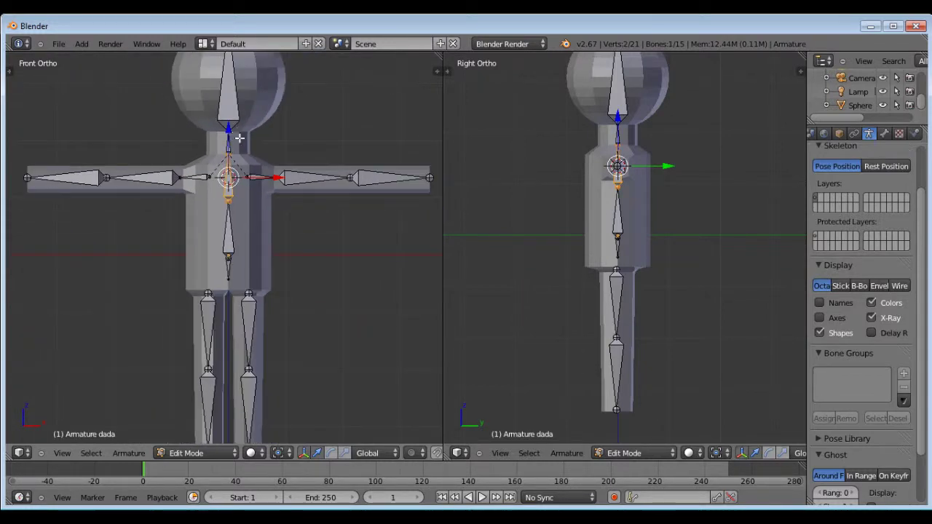
scroll(248, 198, "up", 3)
scroll(240, 177, "down", 5)
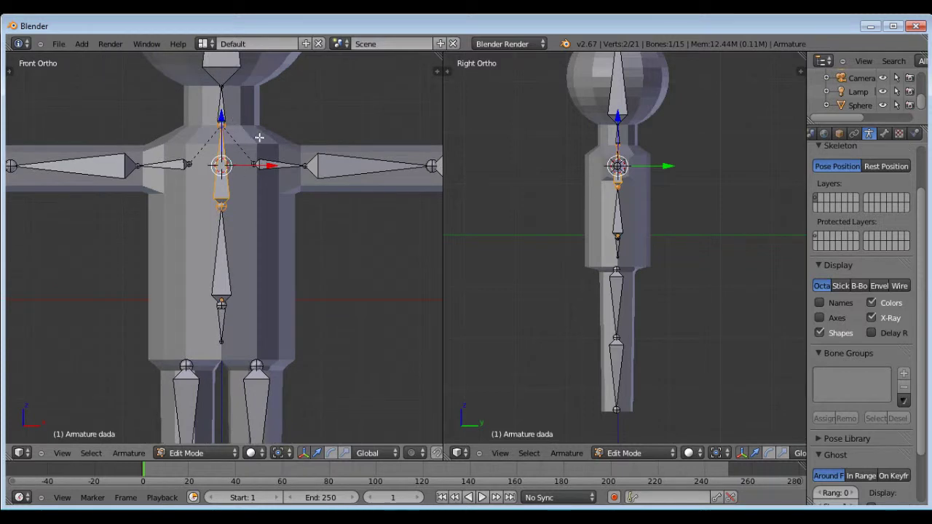
Parent the upper leg bones betis.l and betis.r to the lowest spine bone, iga, keeping their offset.
scroll(250, 222, "up", 2)
scroll(266, 203, "up", 2)
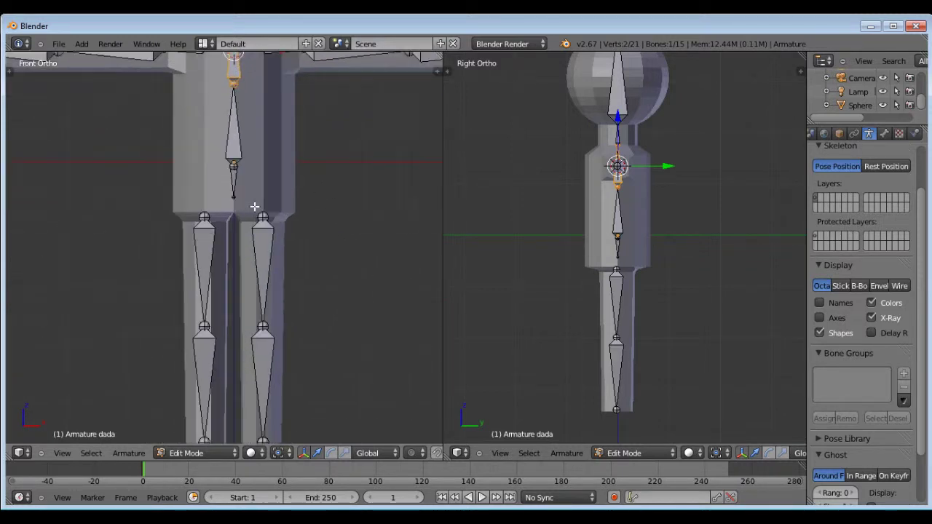
right_click(271, 247)
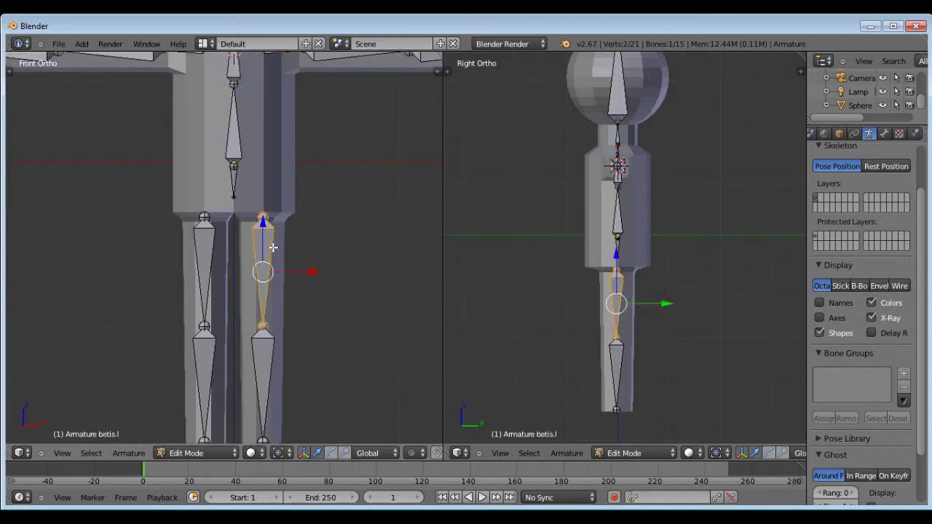
right_click(204, 244, "shift")
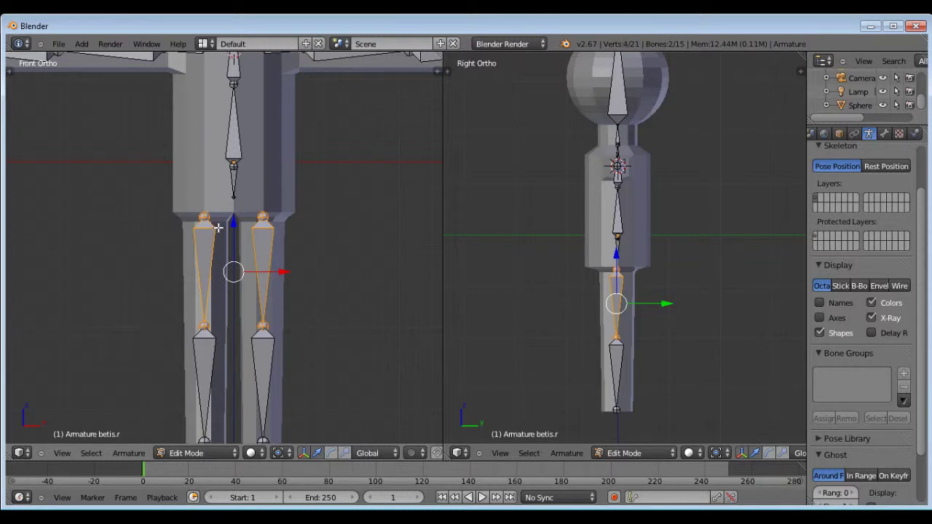
right_click(237, 190, "shift")
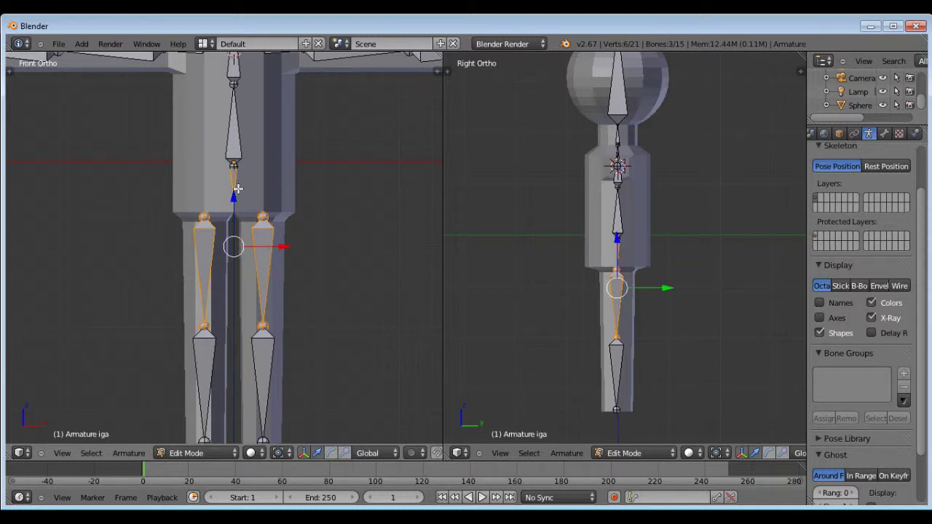
key("ctrl+p")
left_click(238, 185)
scroll(240, 189, "down", 2)
middle_click_drag(239, 190, 314, 265)
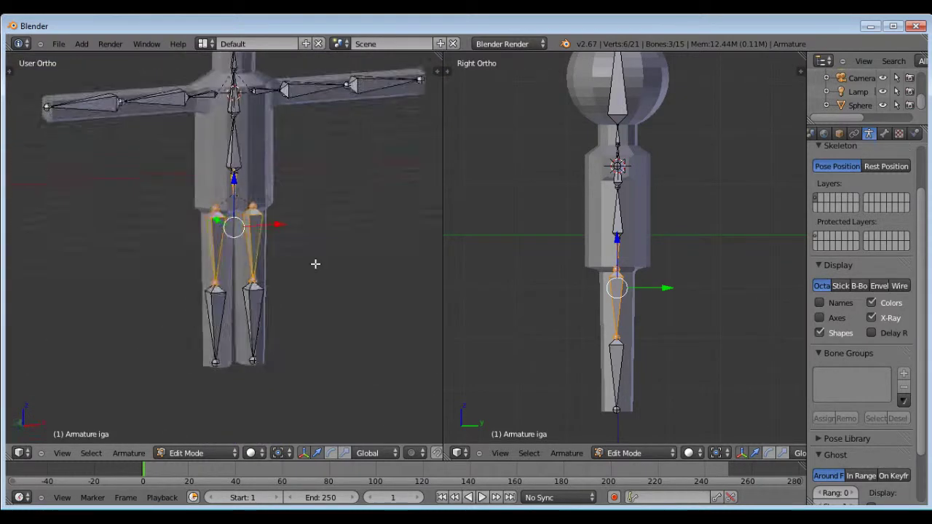
key("KP_1")
scroll(280, 202, "down", 2)
scroll(263, 197, "up", 4)
scroll(267, 215, "up", 3)
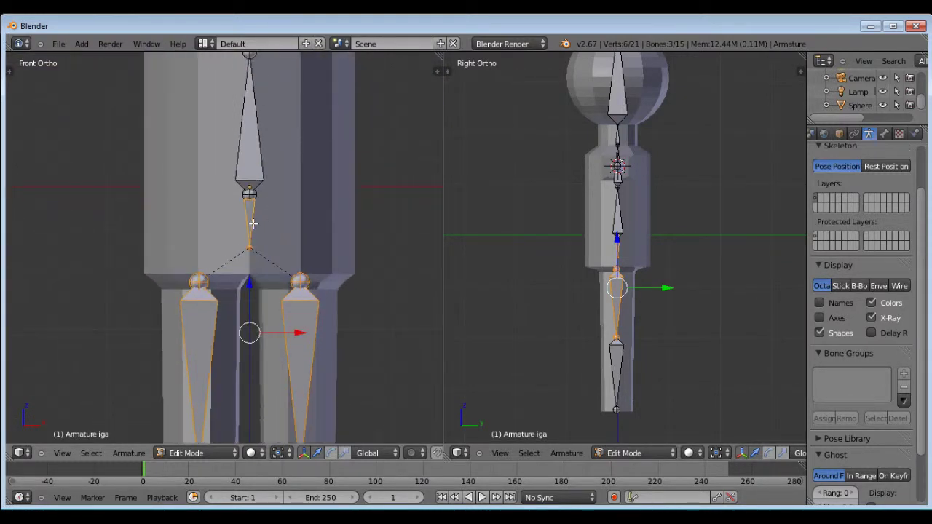
right_click(255, 225)
Switch the armature from Edit Mode to Object Mode.
scroll(257, 257, "down", 5)
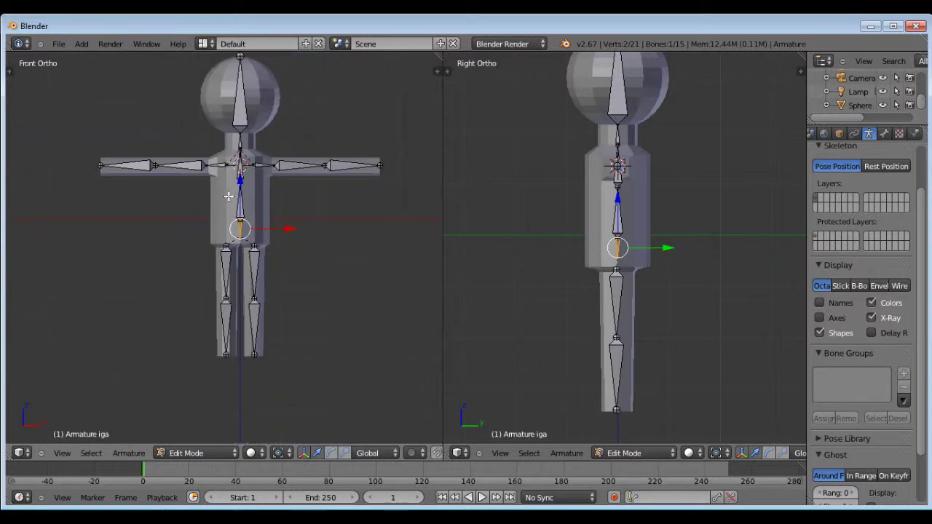
middle_click_drag(257, 257, 281, 152)
scroll(277, 156, "down", 5)
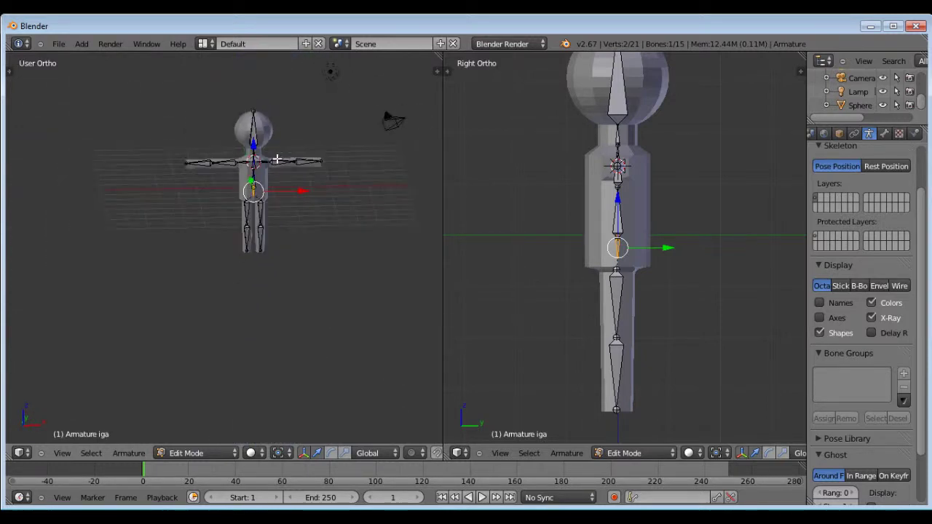
key("KP_1")
scroll(272, 164, "up", 5)
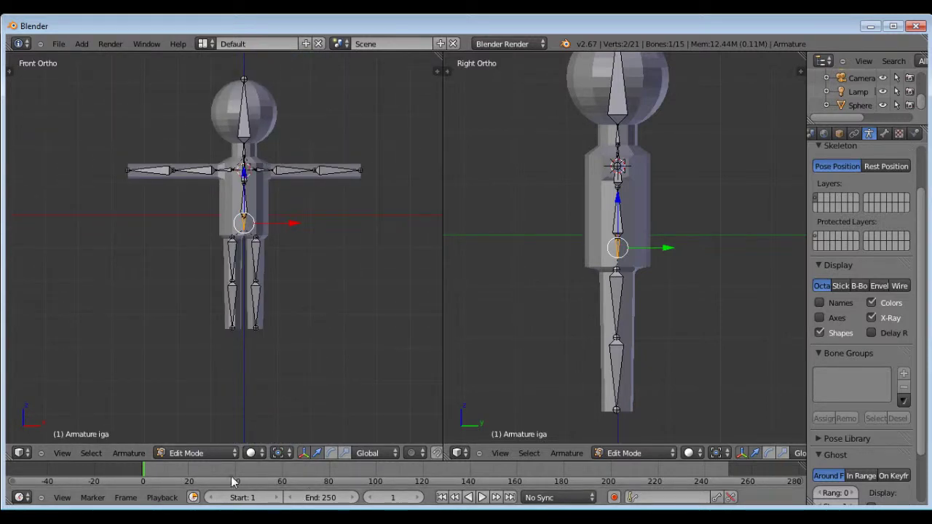
left_click(209, 453)
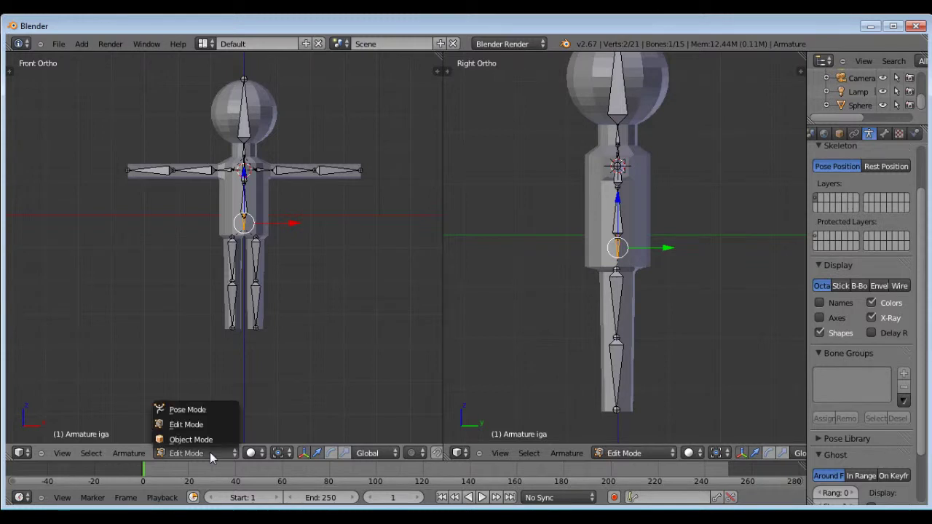
left_click(209, 440)
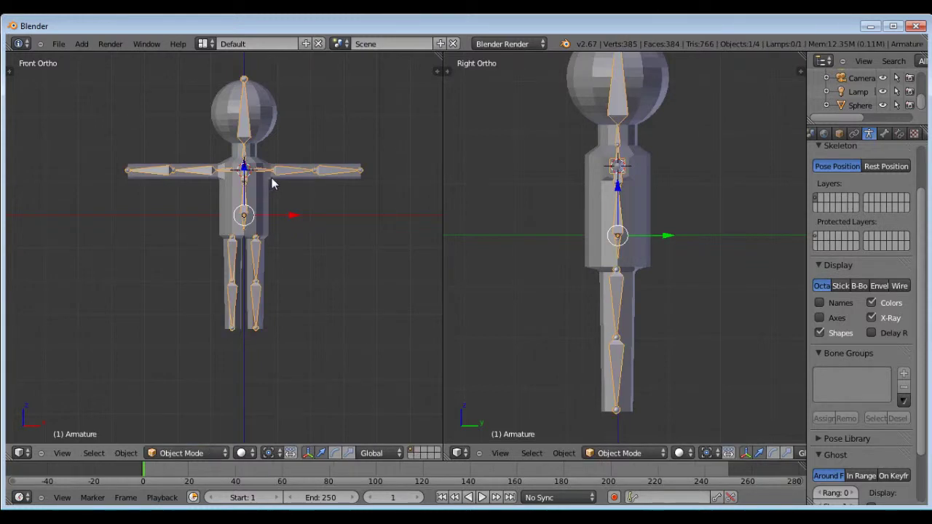
middle_click_drag(271, 183, 234, 255)
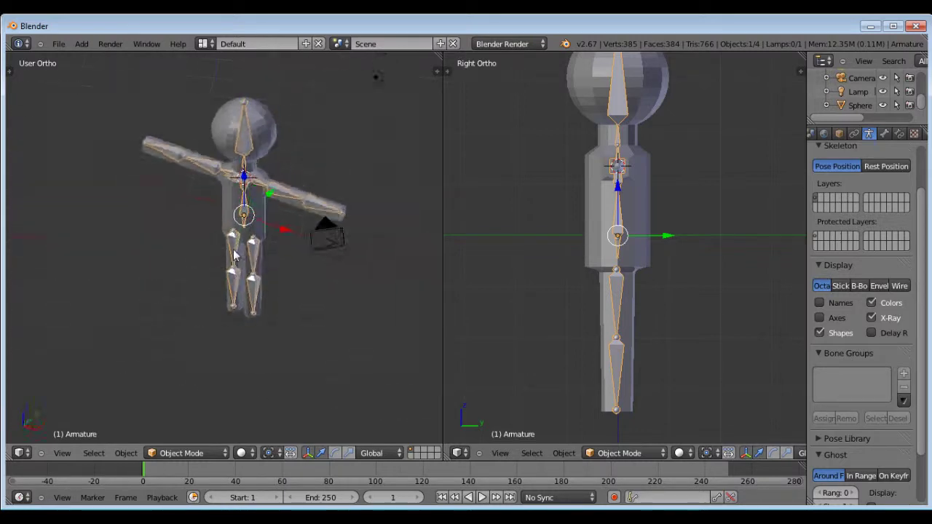
Switch the armature from Object Mode to Pose Mode in the front view.
key("KP_1")
left_click(202, 452)
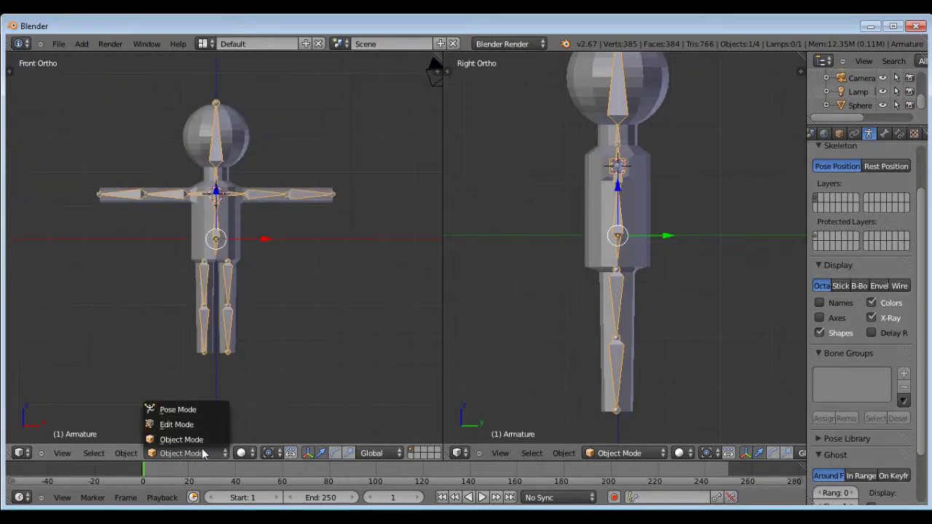
left_click(205, 409)
scroll(232, 184, "up", 4)
scroll(295, 170, "down", 5)
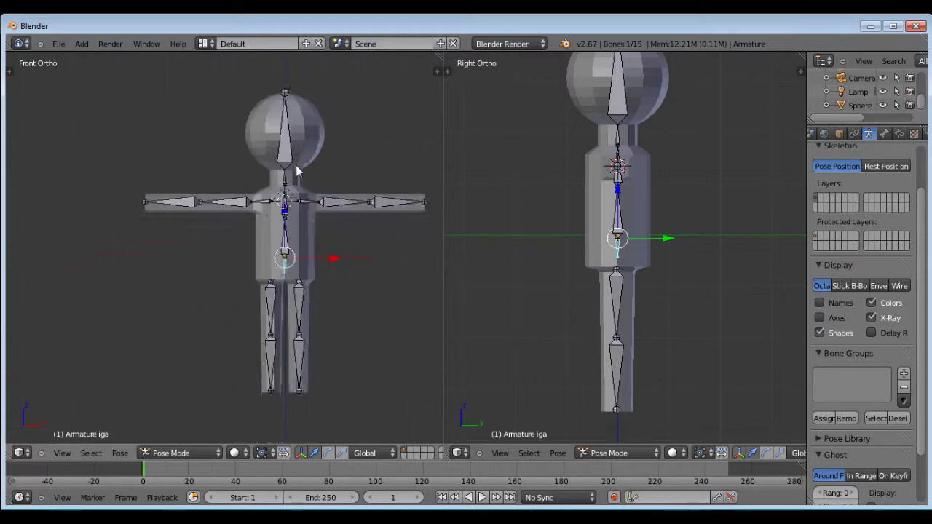
Try rotating the head bone kepala before the mesh is bound to the armature.
right_click(295, 119)
key("r")
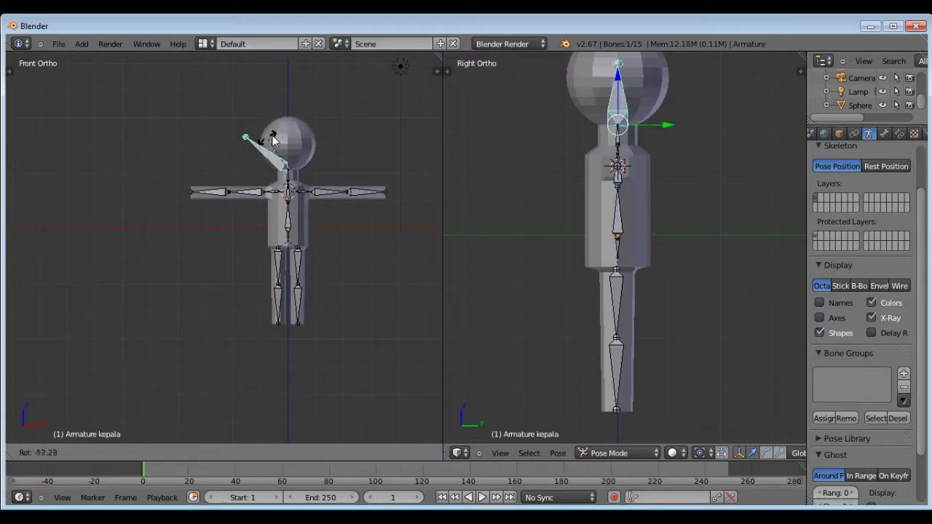
right_click(300, 138)
scroll(295, 182, "down", 3)
scroll(430, 175, "up", 4)
scroll(309, 213, "down", 3)
scroll(309, 219, "up", 3)
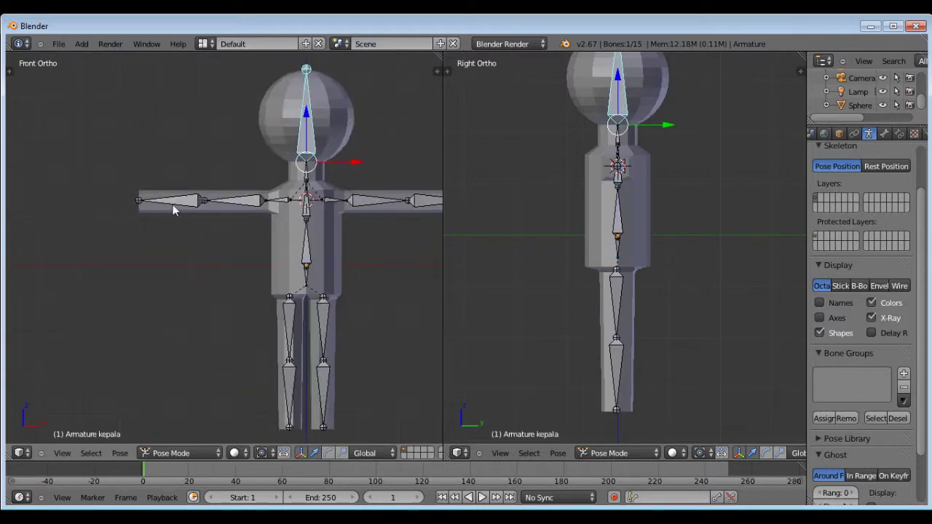
Try rotating the forearm bone tangan.l in Pose Mode.
scroll(346, 198, "down", 1)
scroll(395, 189, "up", 2)
right_click(386, 206)
key("r")
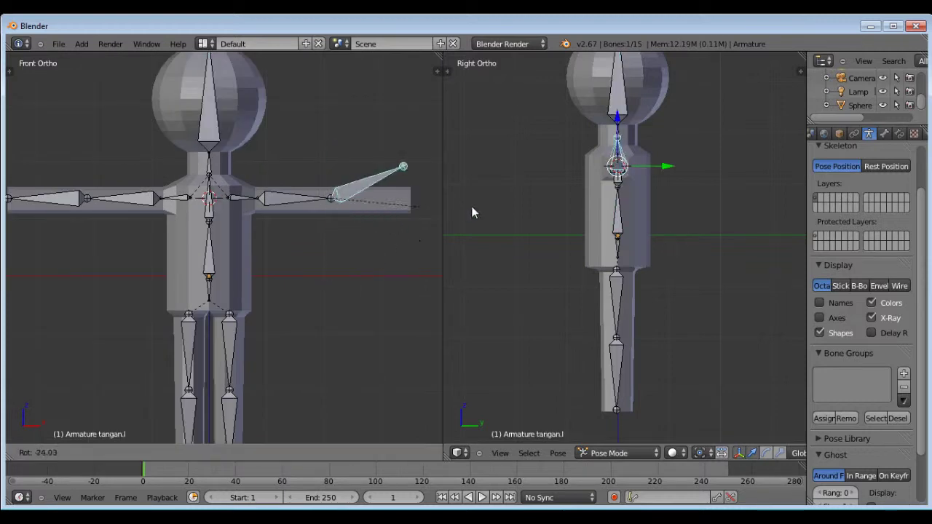
key("Escape")
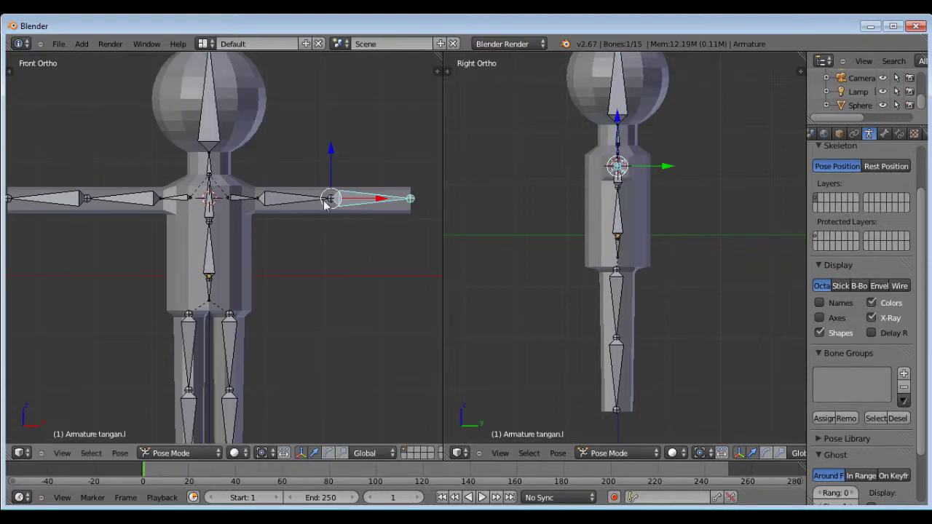
key("r")
key("Escape")
Examine how the armature sits inside the character mesh from an angled view and from the front.
middle_click_drag(292, 293, 323, 181)
scroll(199, 162, "up", 3)
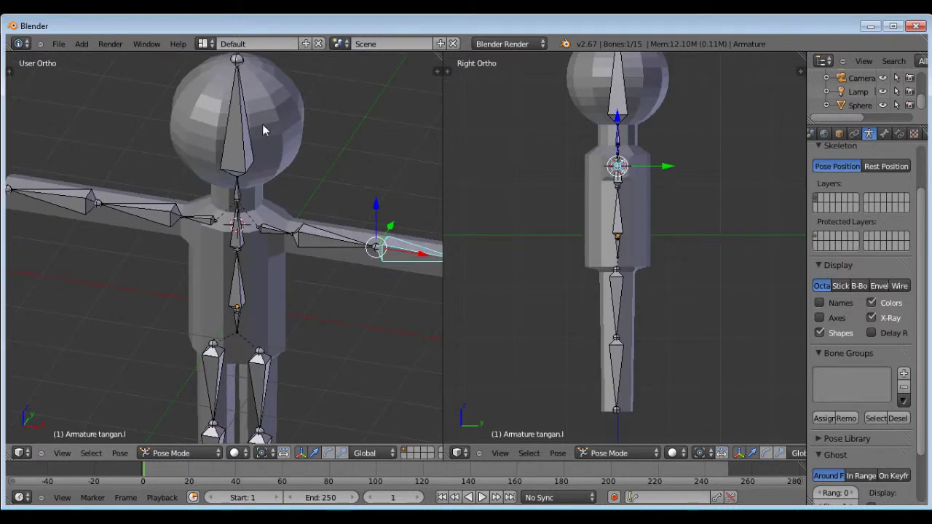
scroll(269, 227, "down", 2)
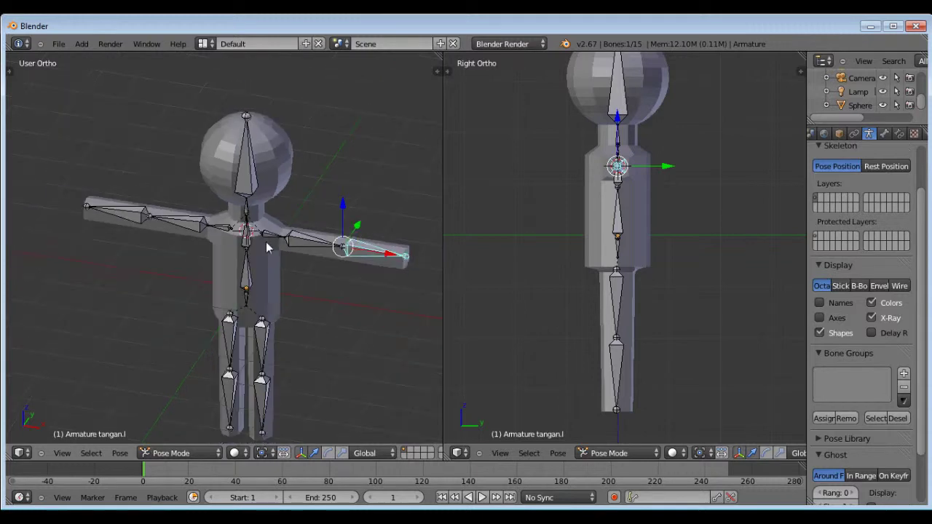
middle_click_drag(265, 241, 271, 216)
scroll(276, 182, "down", 2)
key("KP_1")
scroll(264, 158, "up", 1)
scroll(301, 161, "up", 2)
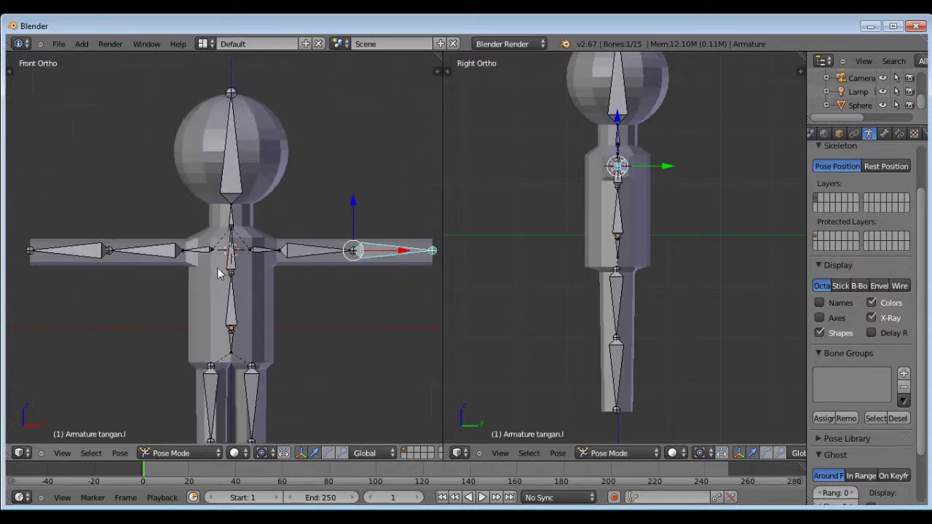
scroll(267, 147, "down", 2)
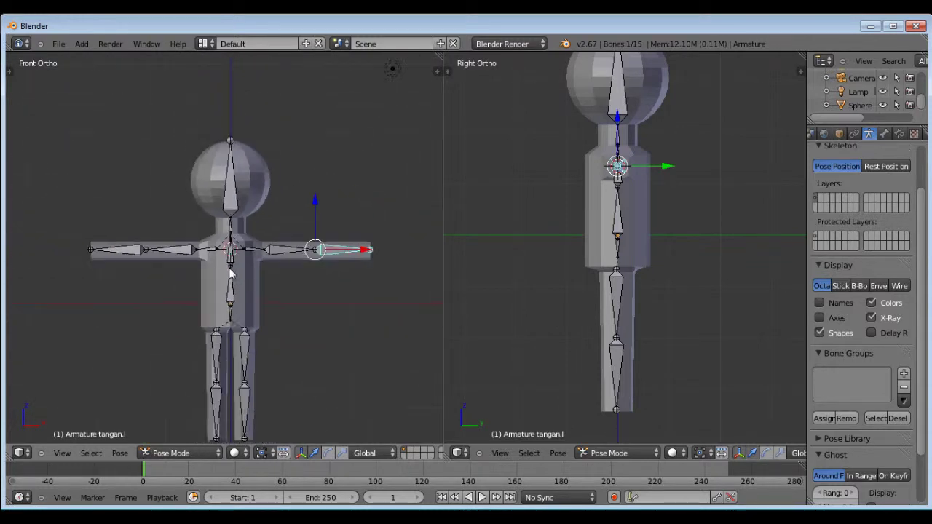
Parent the character mesh to the armature using Armature Deform With Automatic Weights.
right_click(266, 176)
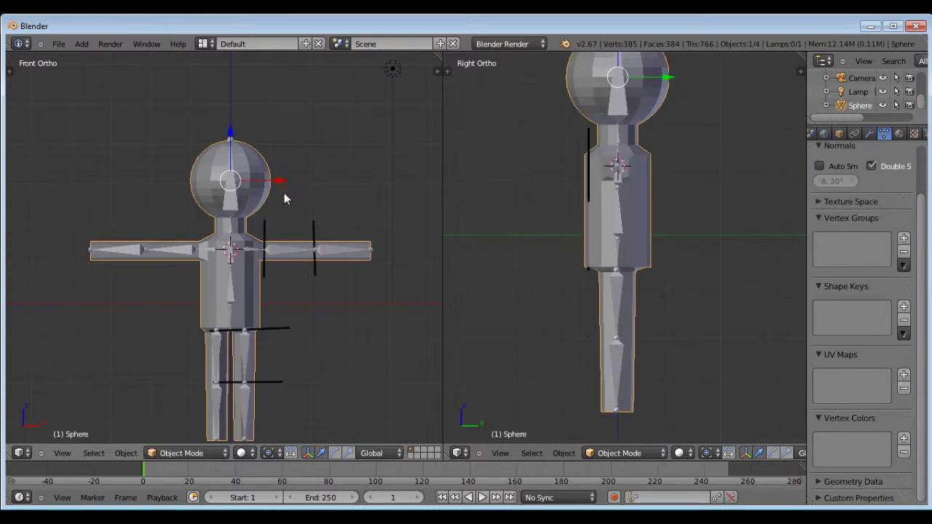
right_click(238, 206)
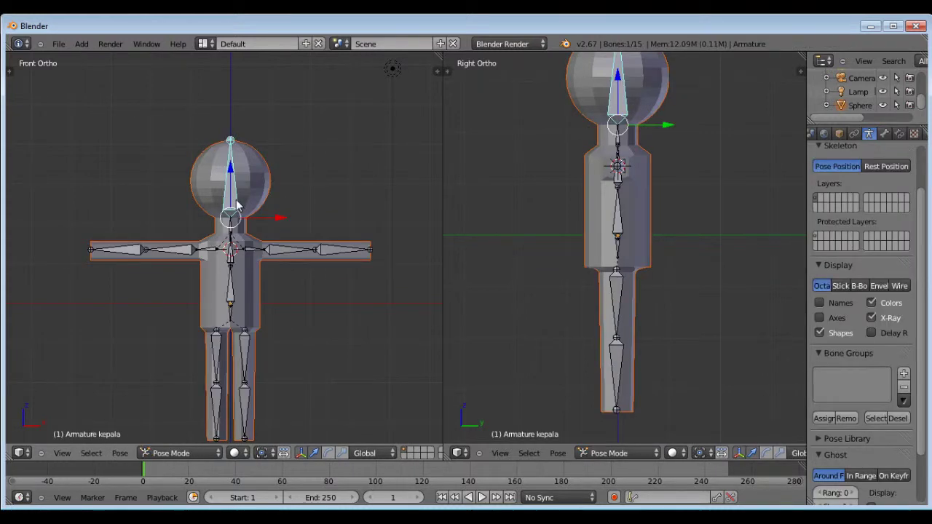
key("ctrl+p")
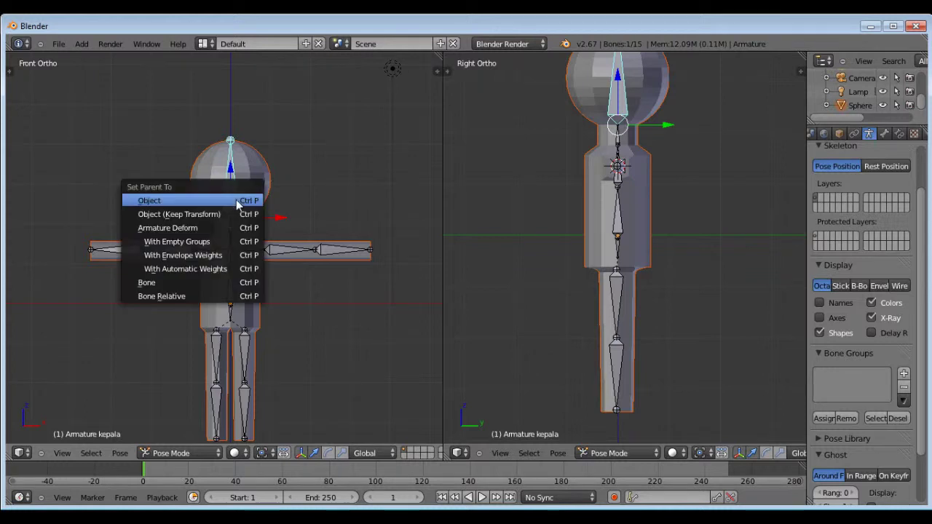
left_click(179, 269)
scroll(266, 98, "down", 2)
scroll(219, 130, "up", 1)
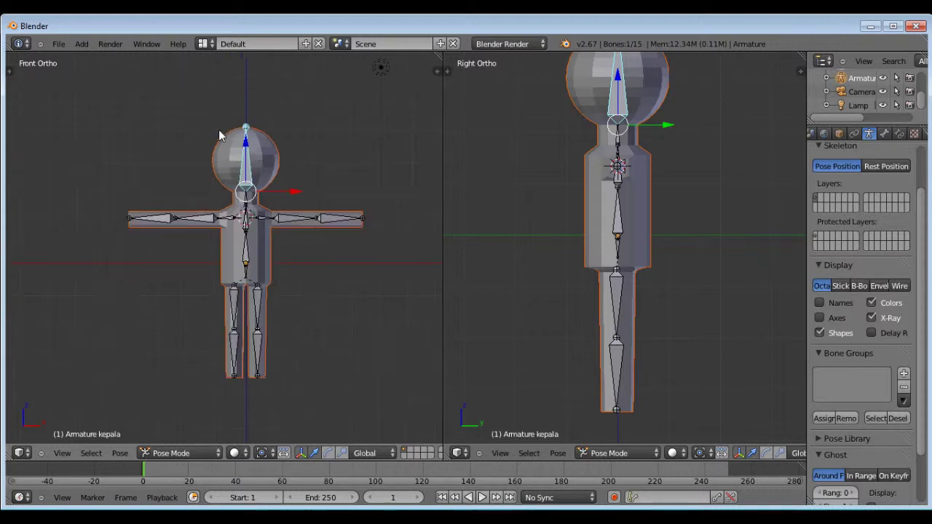
scroll(246, 141, "up", 1)
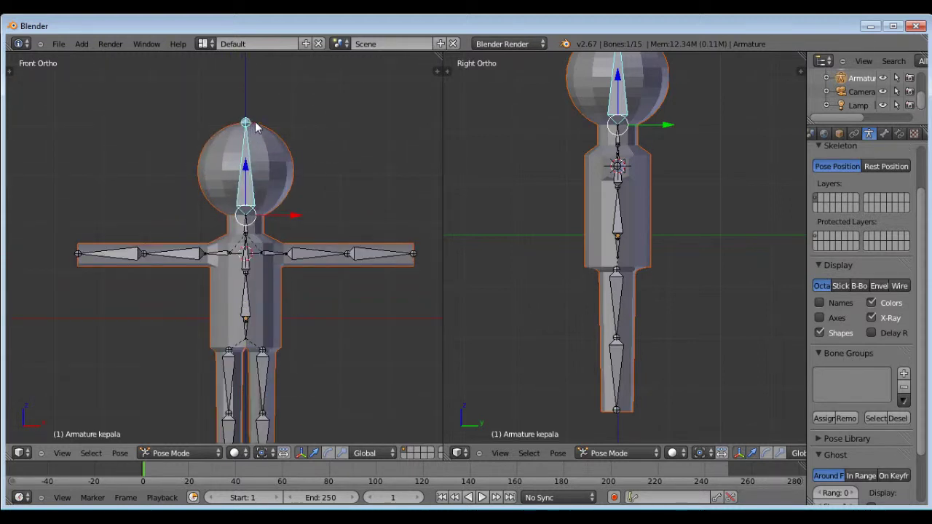
Test the mesh deformation by rotating the head bone kepala without keeping the rotation.
key("r")
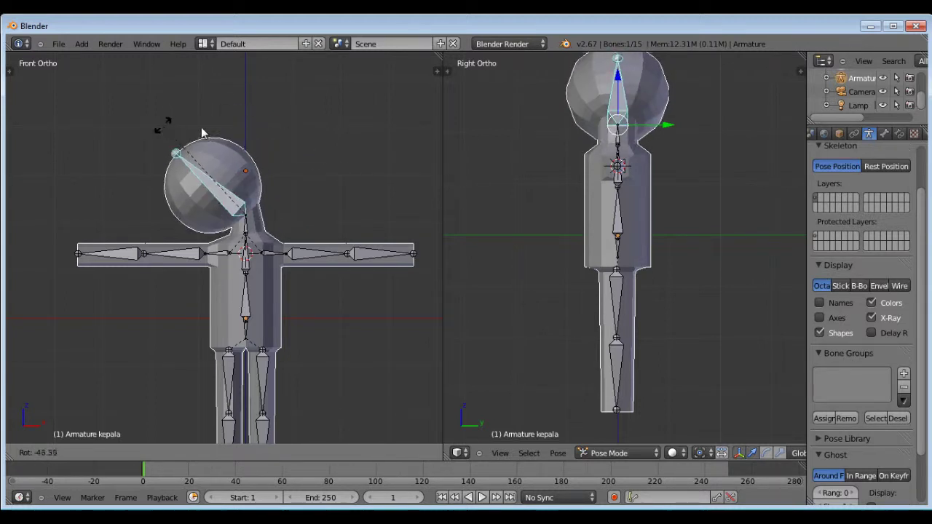
right_click(254, 109)
scroll(254, 109, "down", 2)
scroll(256, 225, "up", 1)
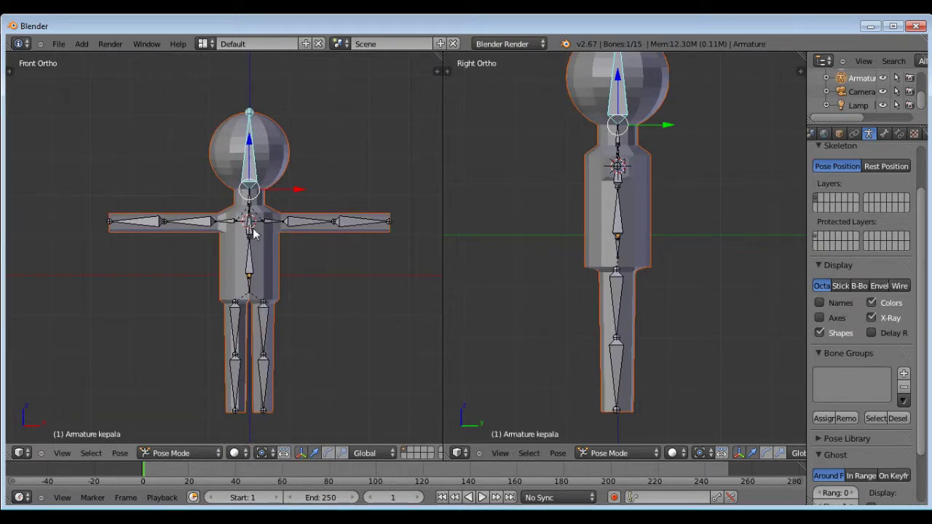
Test the arm deformation by rotating the forearm bone tangan.l without keeping the rotation.
right_click(357, 223)
key("r")
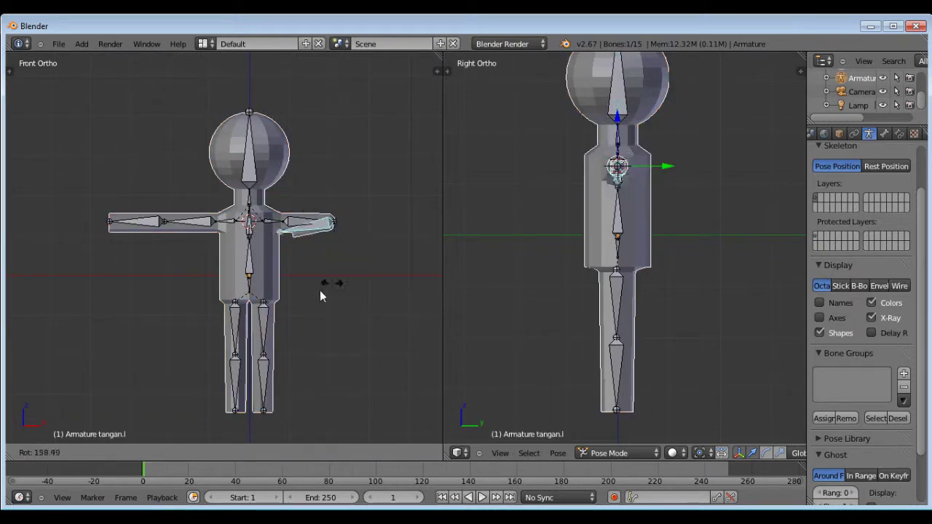
right_click(269, 206)
scroll(277, 171, "down", 2)
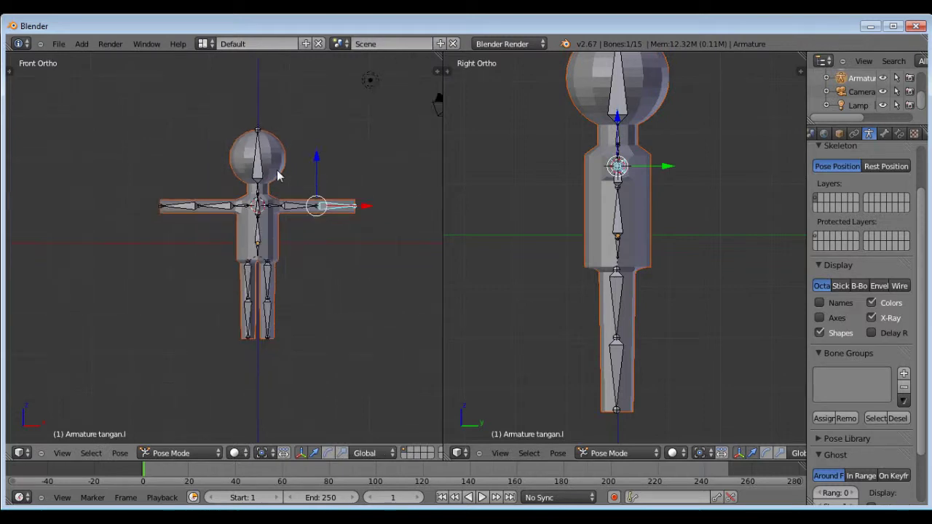
Select all bones of the armature and enable the Auto IK pose option.
key("a")
key("t")
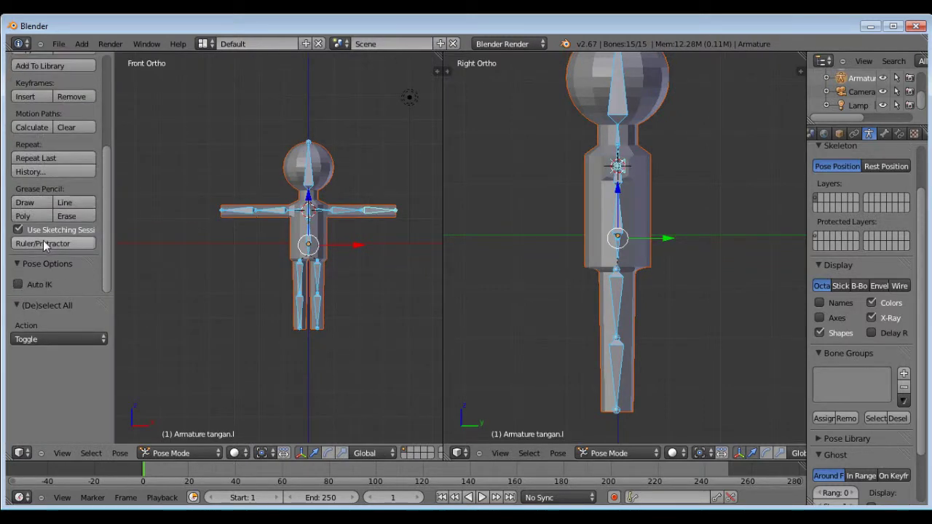
left_click(18, 284)
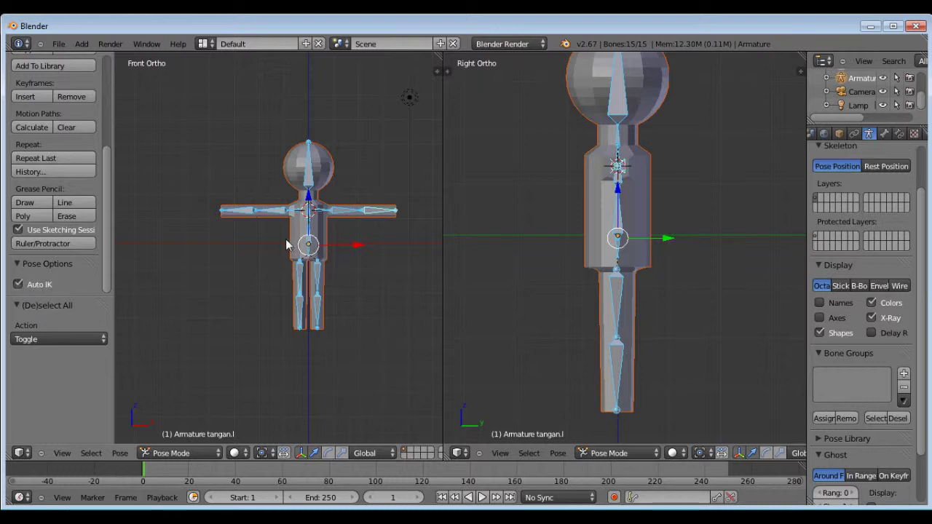
scroll(283, 181, "up", 4)
scroll(341, 180, "down", 7)
scroll(435, 198, "up", 4)
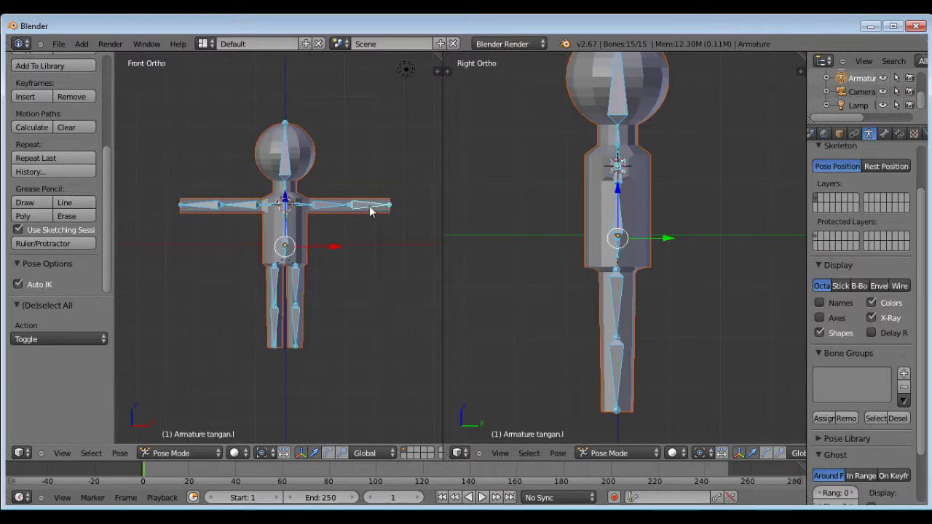
Try moving the forearm bone tangan.l with Auto IK, without keeping the move.
right_click(370, 211)
key("g")
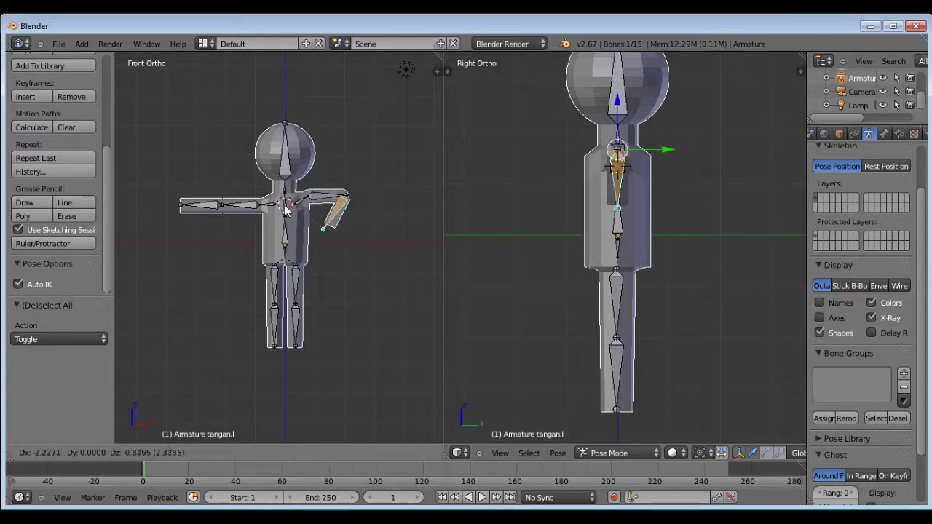
key("Escape")
Bend the arm on the .r side by moving the forearm bone tangan.r about 0.55 in X and 0.28 in Z.
right_click(222, 205)
key("g")
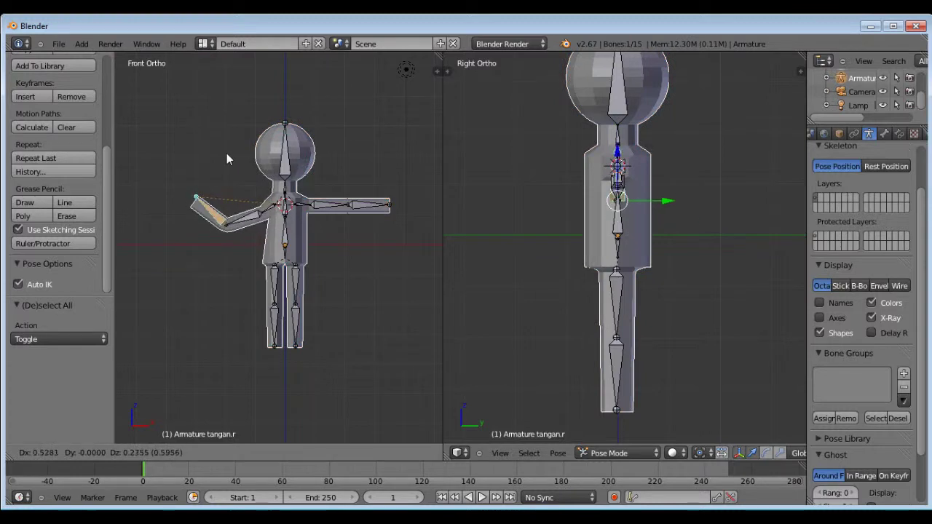
left_click(226, 153)
Raise both forearms beside the head, moving tangan.l about -1.72 X, 2.23 Z and tangan.r about 1.22 X, 2.04 Z.
right_click(370, 207)
key("g")
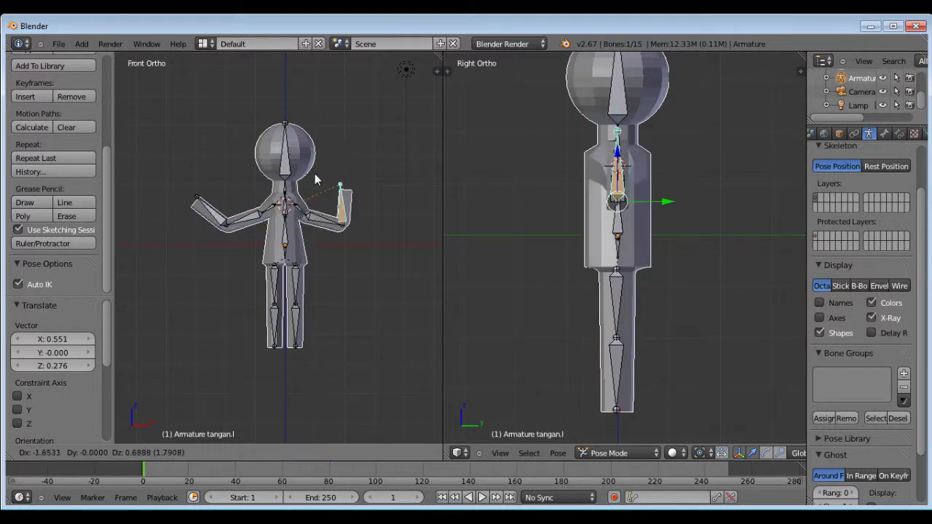
left_click(314, 134)
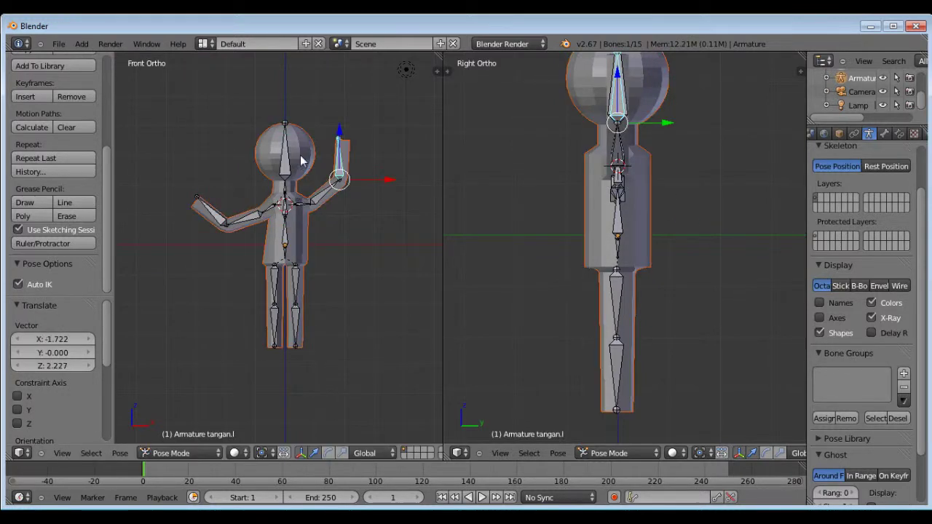
right_click(227, 219)
key("g")
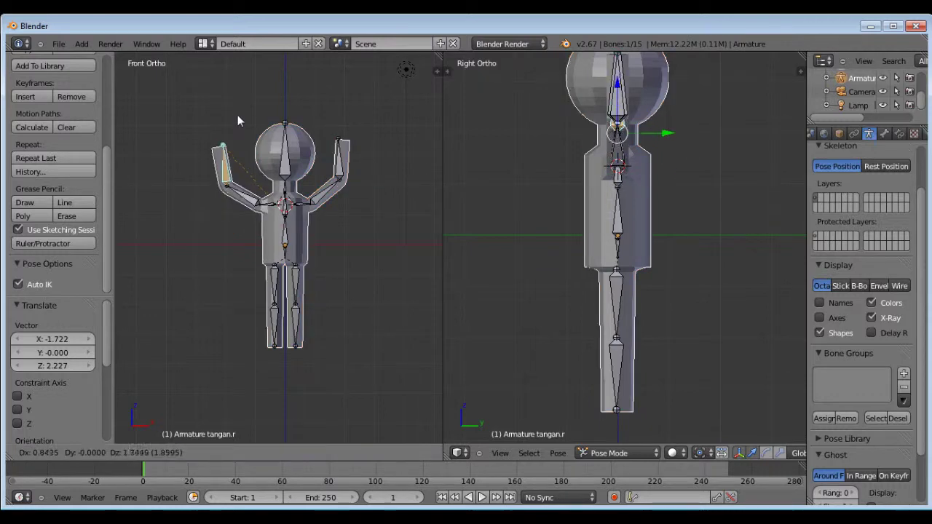
left_click(244, 109)
Lift and bend the .l leg by moving betis.l about 0.78 X, 0.39 Z and kaki.l about -0.62 X, 0.14 Z.
middle_click_drag(329, 122, 327, 205)
key("KP_1")
scroll(331, 208, "up", 2)
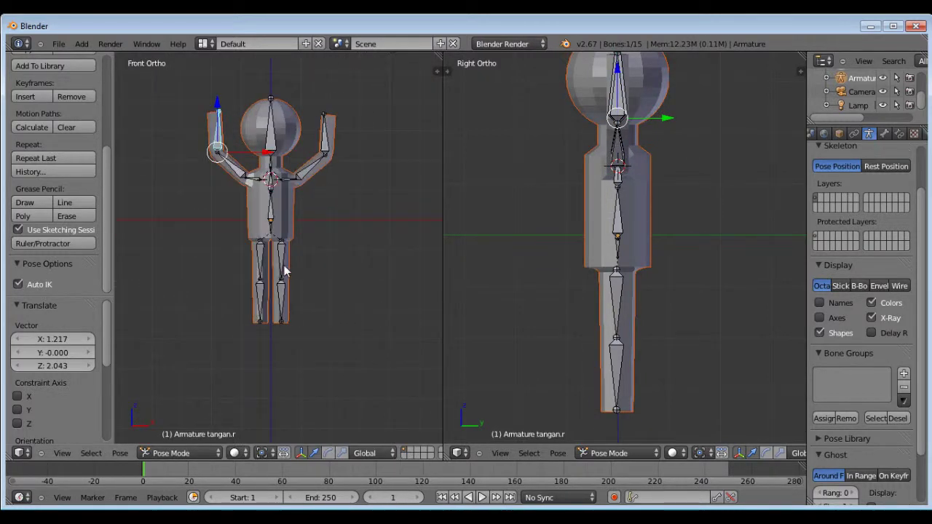
right_click(285, 270)
key("g")
left_click(331, 252)
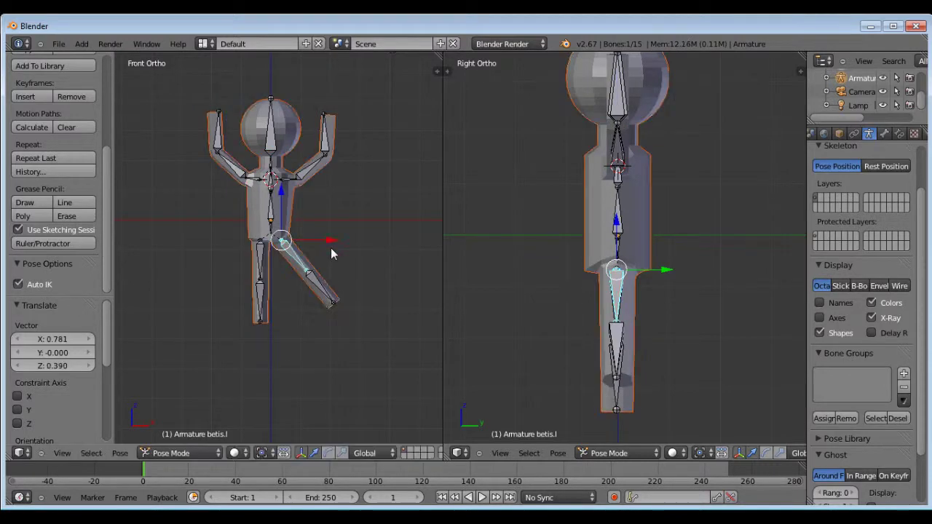
right_click(321, 299)
key("g")
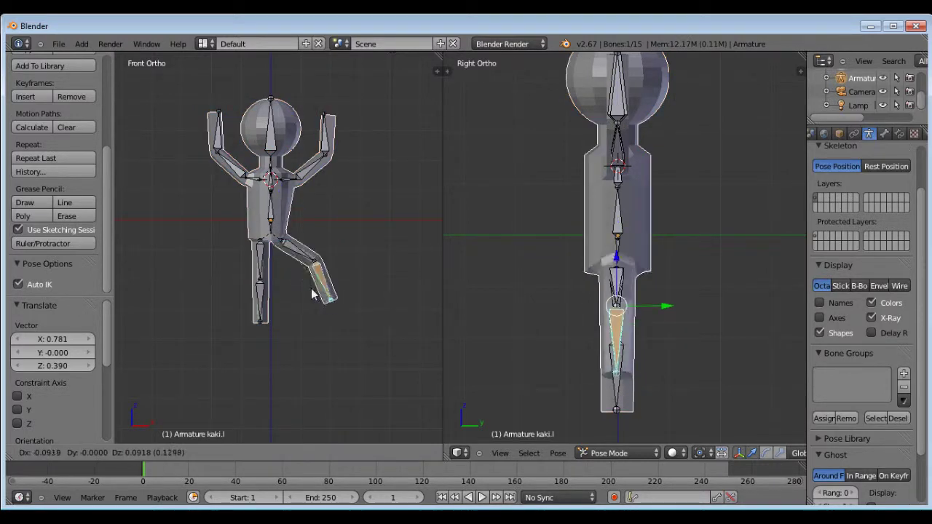
left_click(305, 293)
Bend the .r leg by moving betis.r outward and upward and kaki.r about 0.38 in X and 0.04 in Z.
mouse_move(264, 287)
middle_mouse_down()
mouse_move(296, 297)
mouse_move(273, 272)
mouse_move(262, 294)
middle_mouse_up()
scroll(264, 274, "up", 1)
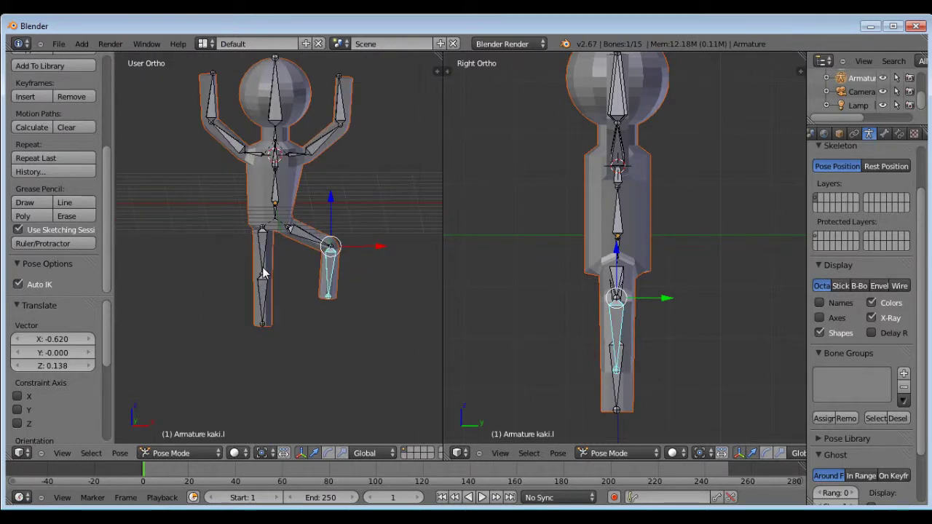
right_click(257, 260)
key("g")
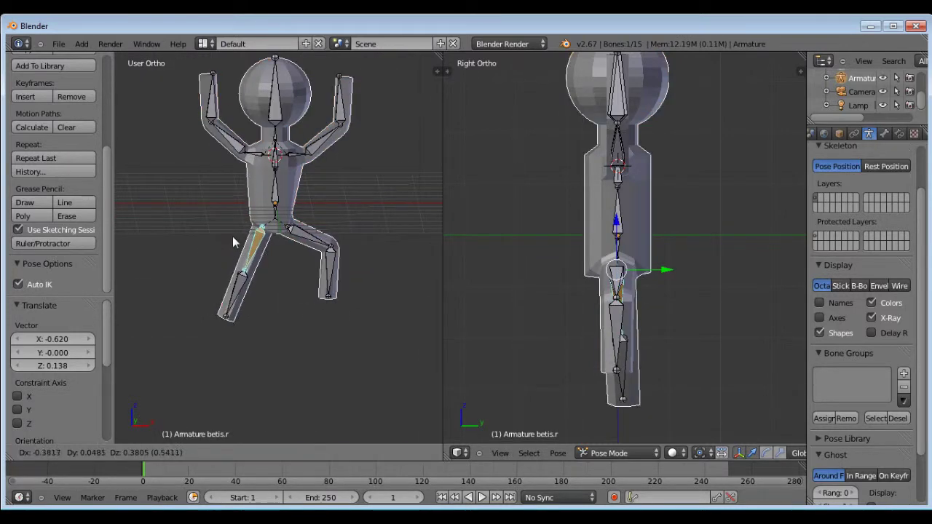
left_click(232, 236)
right_click(244, 286)
key("g")
left_click(262, 299)
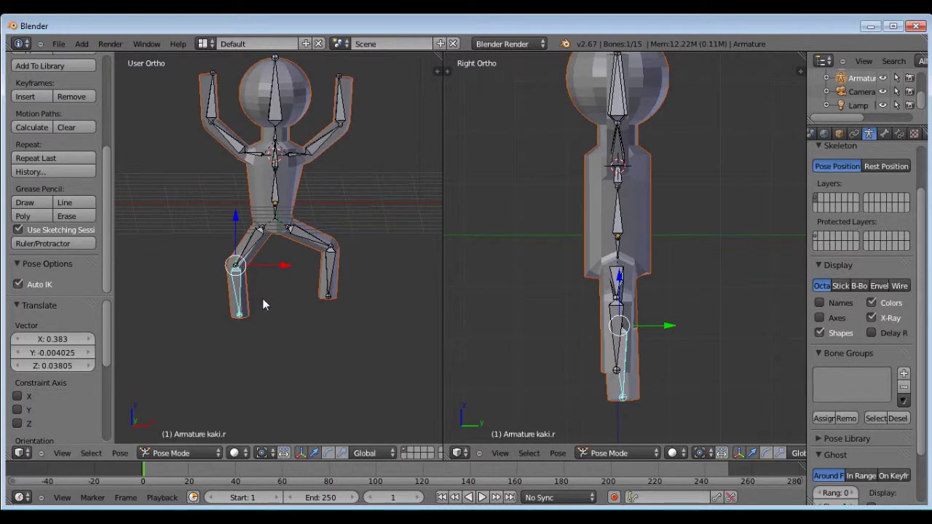
Return to the front view of the posed character and hide the tool shelf.
scroll(311, 279, "down", 3)
key("KP_1")
scroll(324, 144, "down", 2)
scroll(289, 207, "up", 4)
scroll(291, 156, "down", 3)
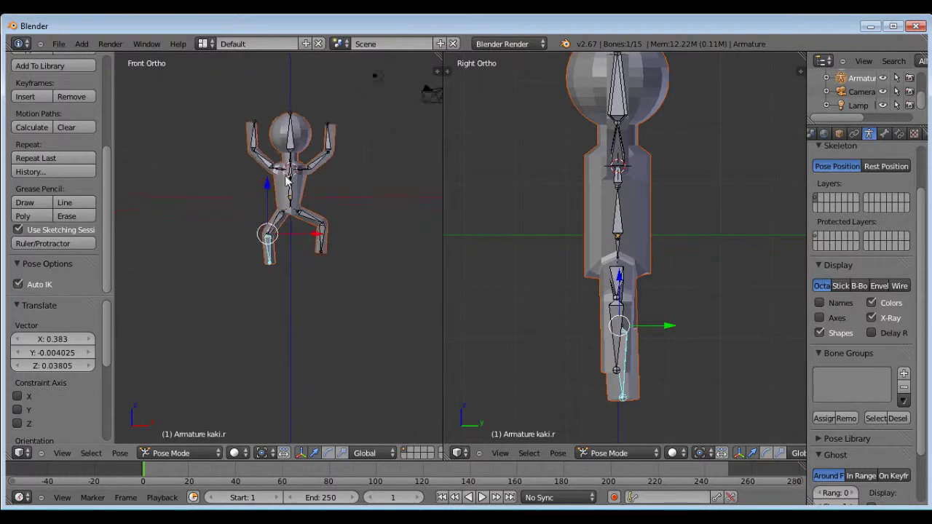
key("t")
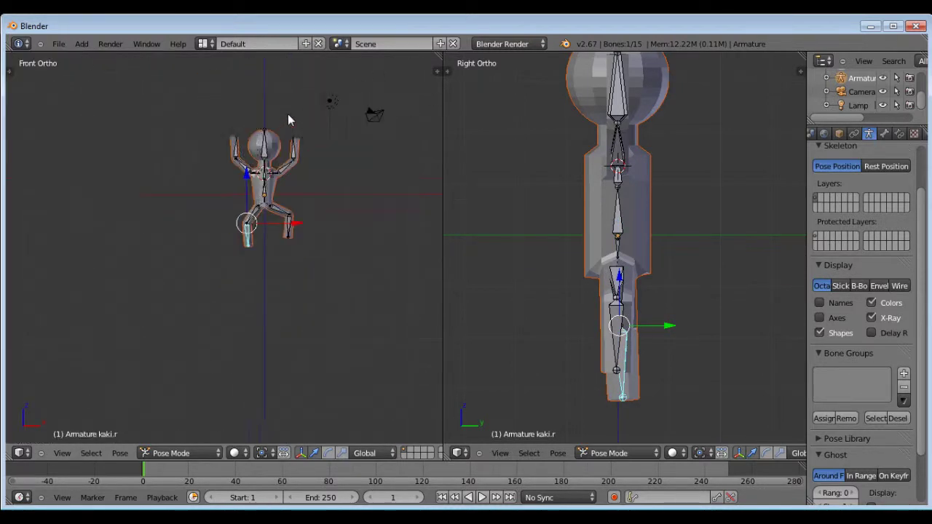
Examine the posed character's raised arms and bent legs up close from angled views and from the front.
scroll(268, 166, "up", 6)
middle_click_drag(268, 166, 376, 175)
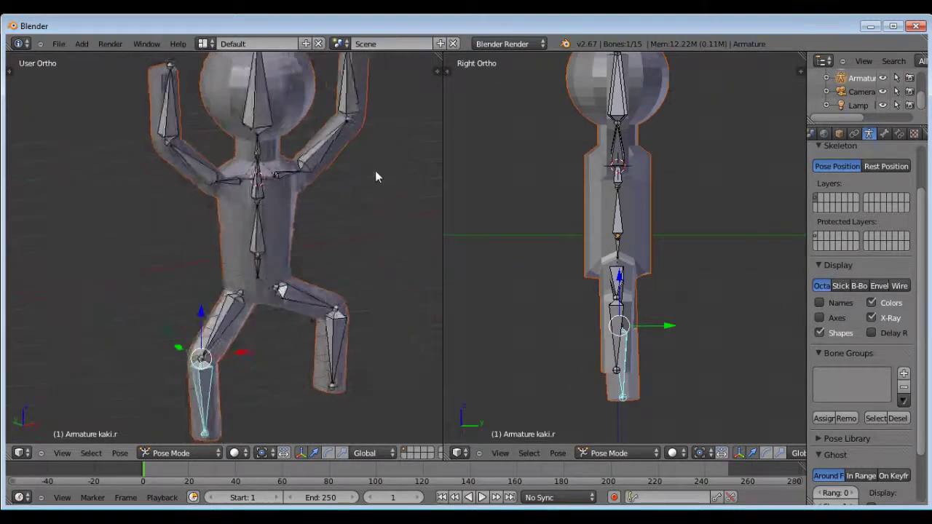
scroll(316, 204, "down", 3)
key("KP_1")
middle_click_drag(290, 152, 216, 143)
key("KP_1")
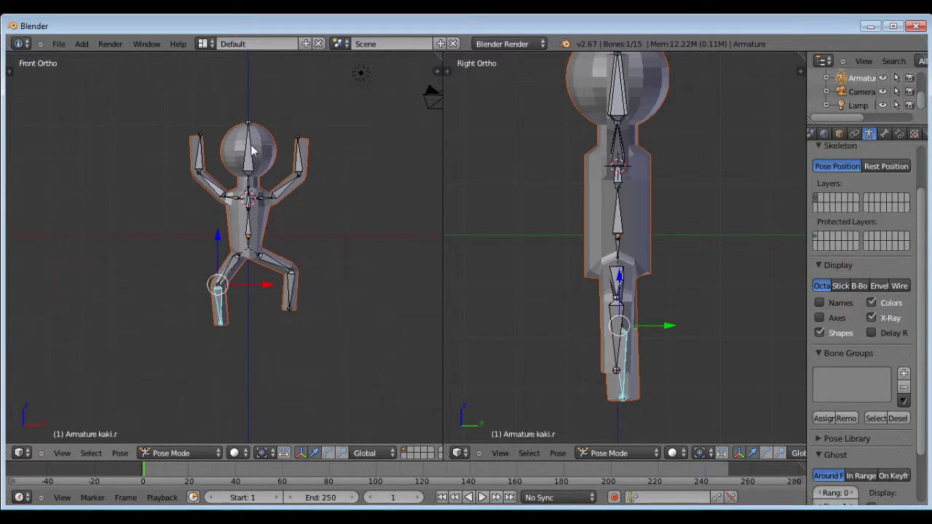
scroll(253, 150, "up", 4)
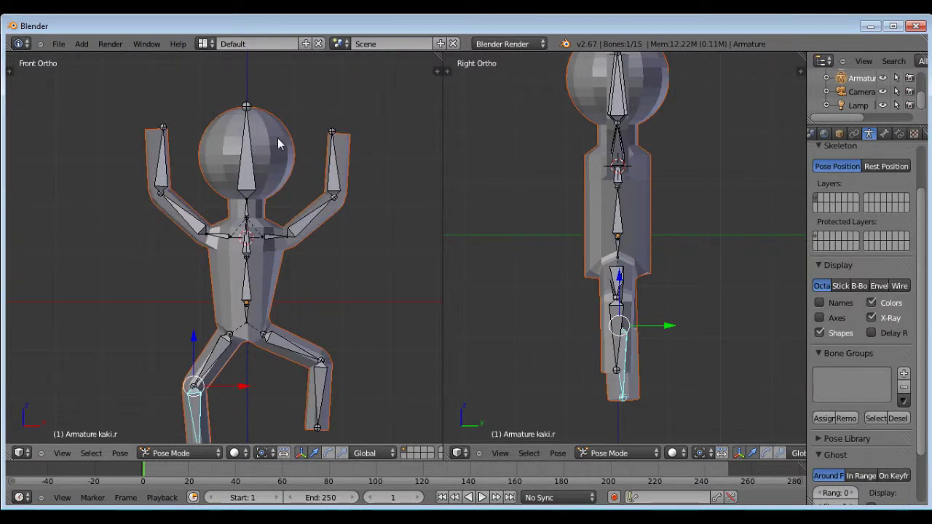
scroll(278, 138, "down", 1)
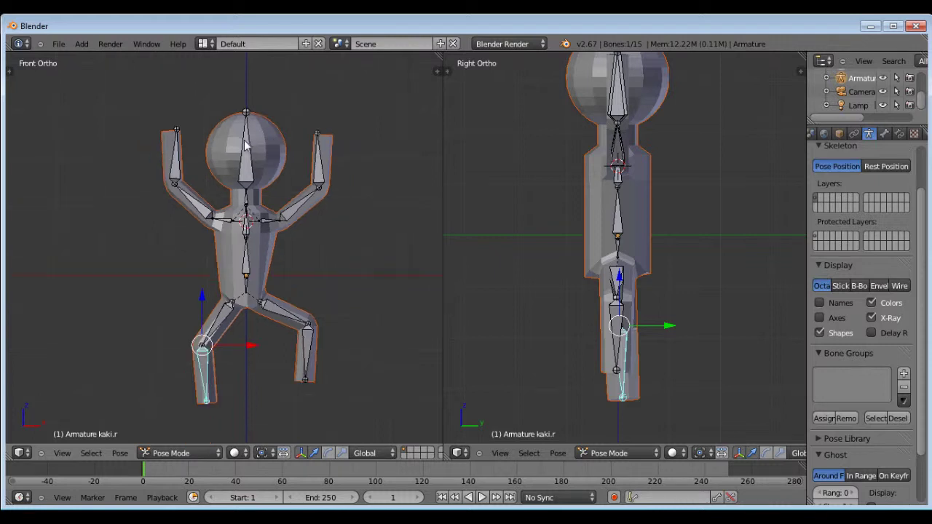
scroll(249, 138, "up", 1)
scroll(249, 140, "down", 2)
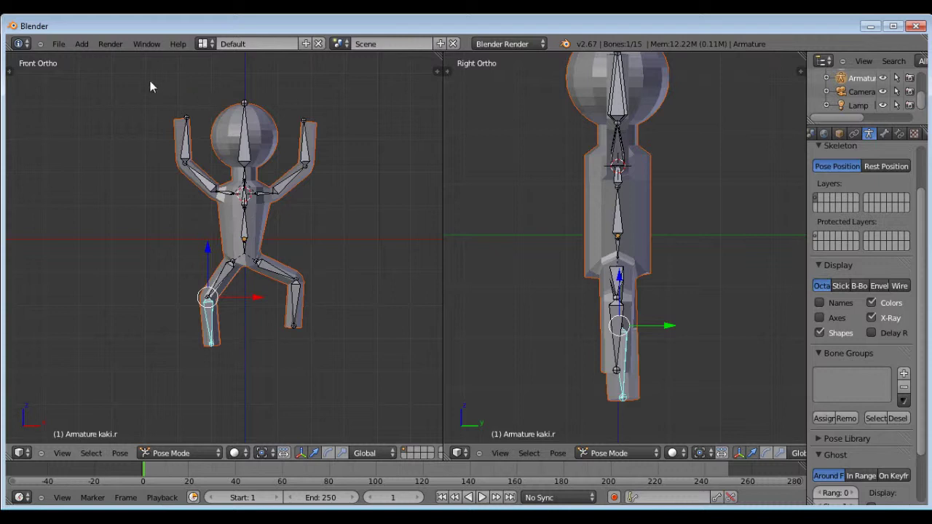
Select the tangan.r forearm bone and switch the selection to the kepala head bone.
right_click(188, 149)
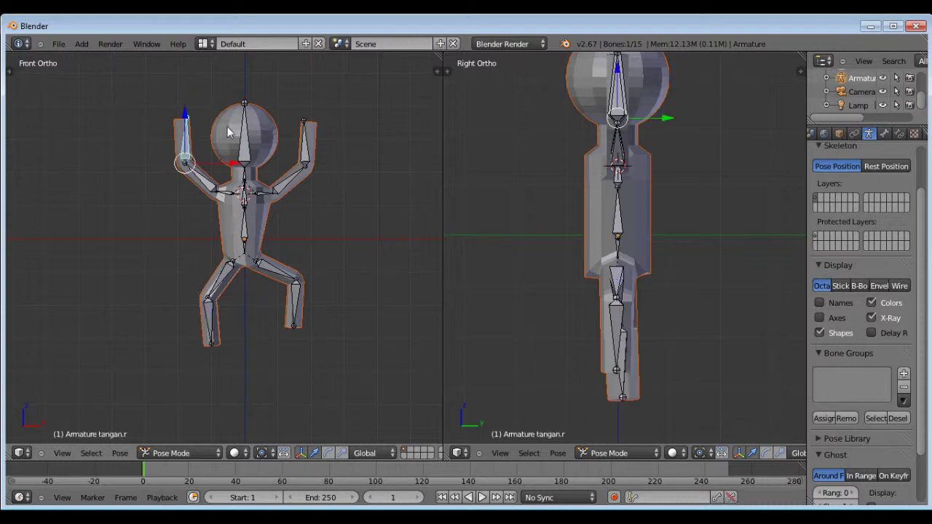
right_click(244, 131)
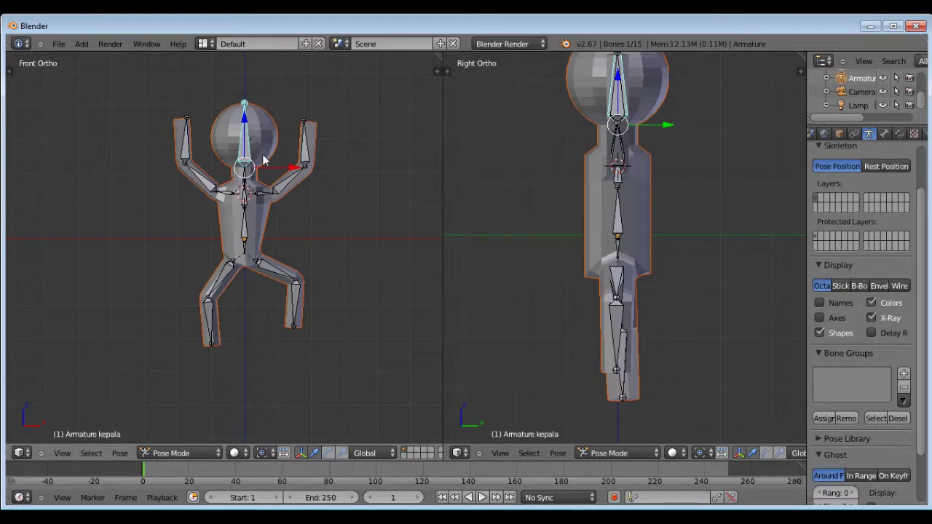